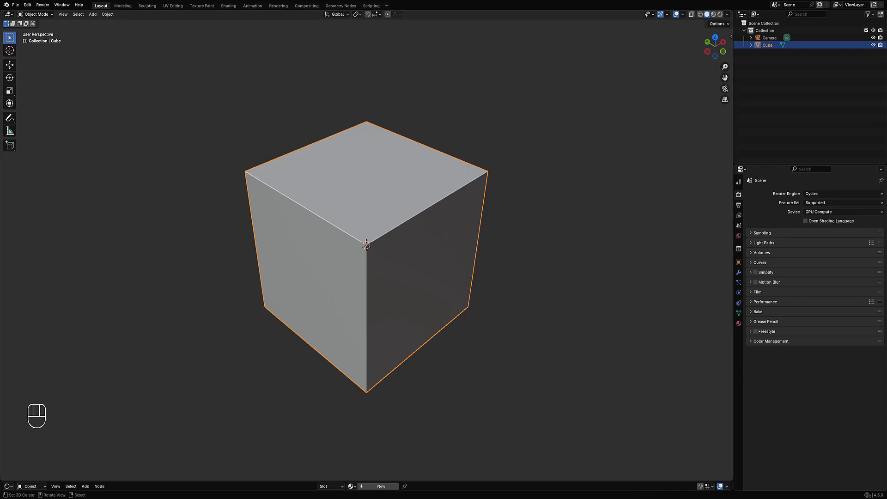
Look through the Random Flow tools, the Random Loop Extrude and Random Cables settings, and the Geonodes and Extras options.
{"action": "middle_click_drag", "start_coordinate": [407, 192], "coordinate": [416, 193]}
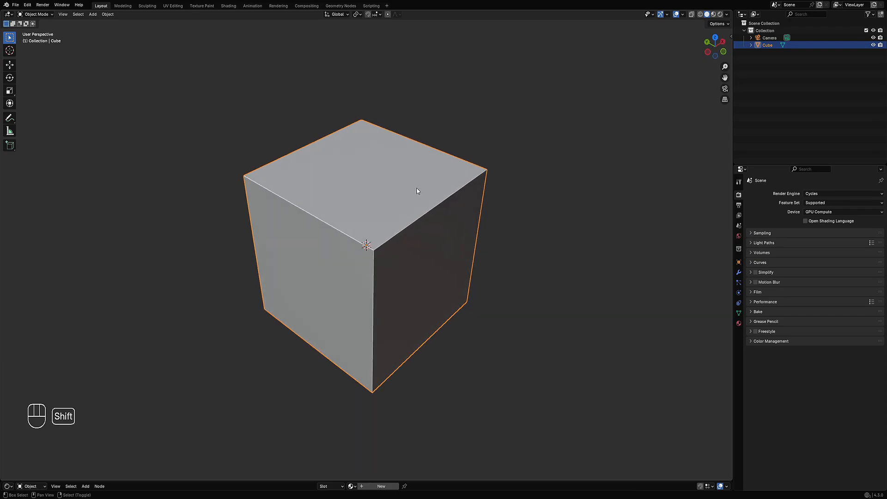
{"action": "key", "text": "shift+q"}
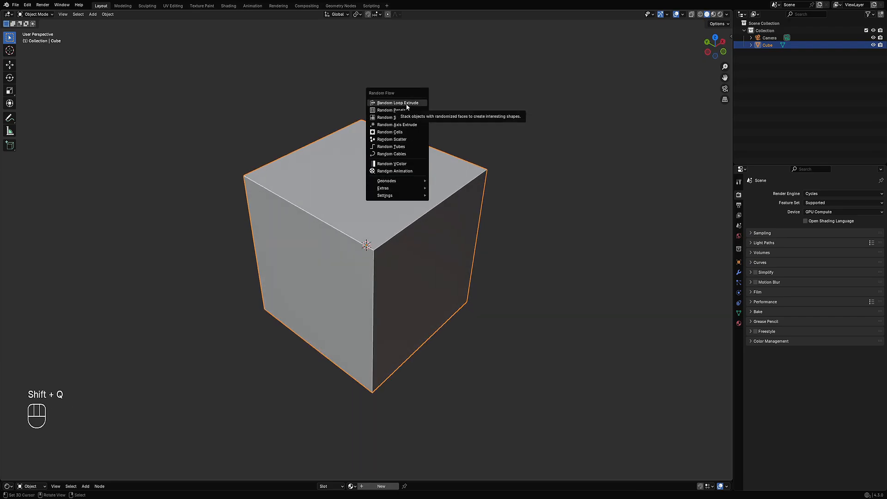
{"action": "left_click", "coordinate": [406, 103]}
{"action": "left_click_drag", "start_coordinate": [433, 109], "coordinate": [484, 93]}
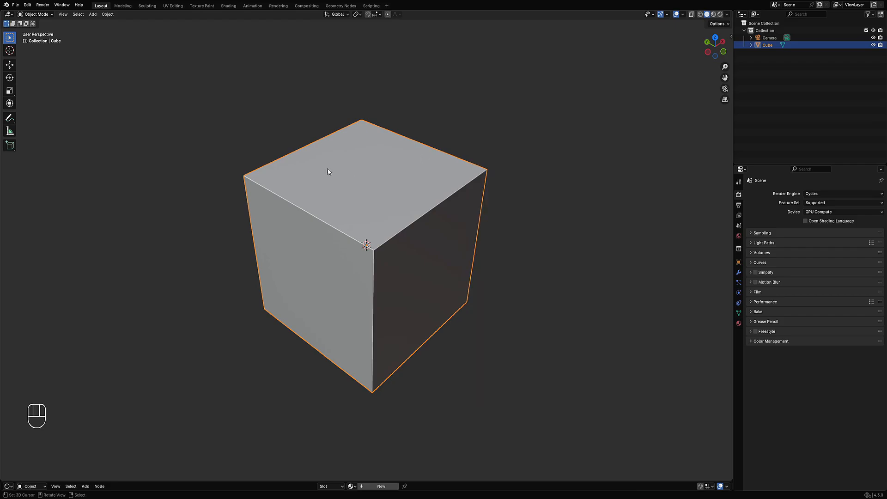
{"action": "key", "text": "shift+q"}
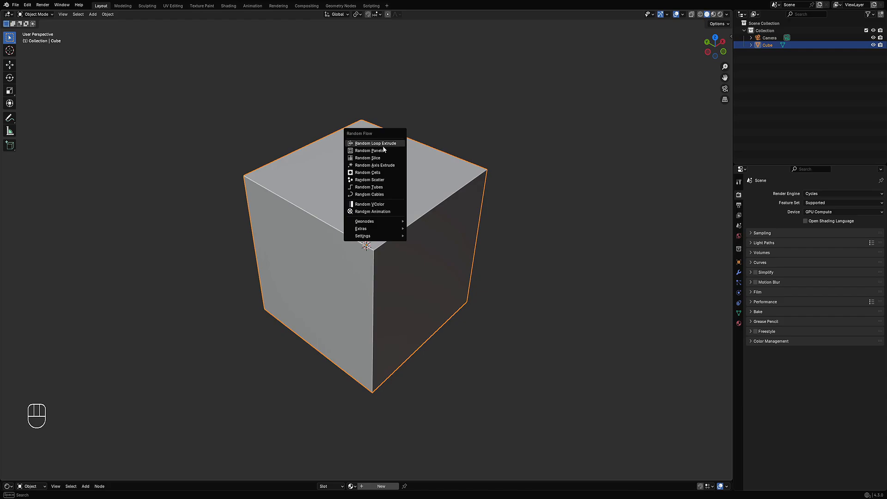
{"action": "left_click", "coordinate": [386, 194]}
{"action": "left_click_drag", "start_coordinate": [413, 194], "coordinate": [465, 132]}
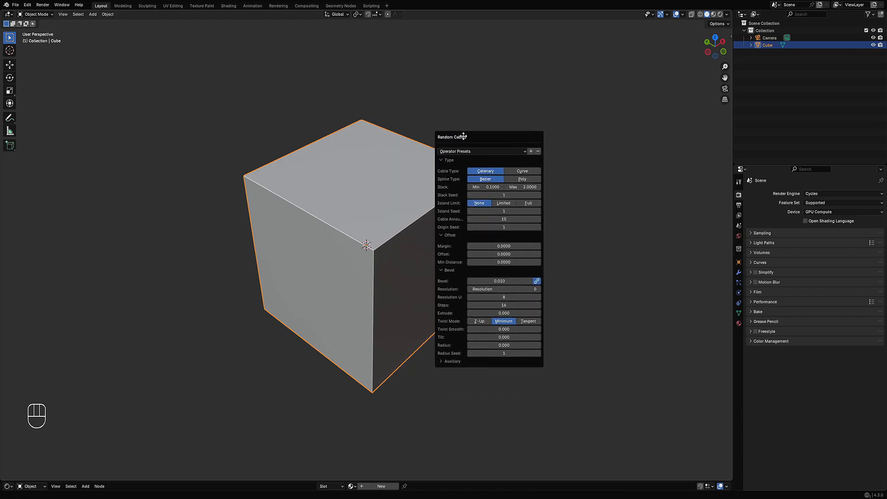
{"action": "key", "text": "shift+q"}
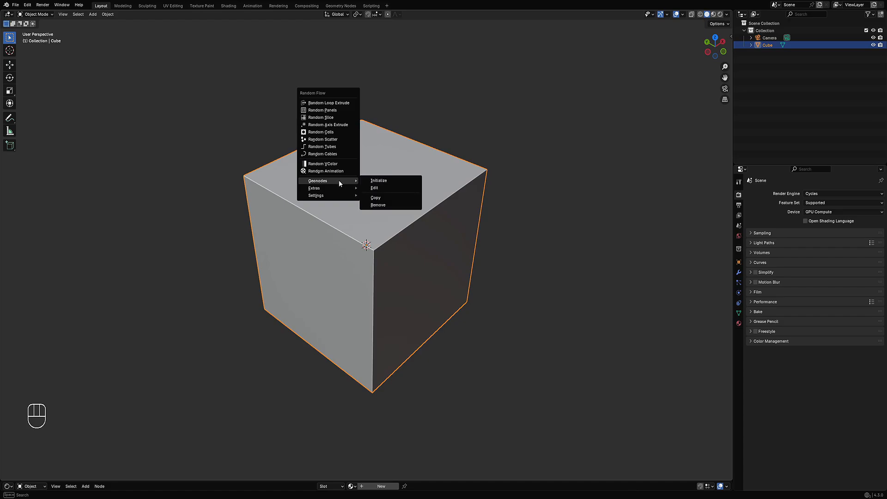
{"action": "mouse_move", "coordinate": [339, 187]}
{"action": "mouse_move", "coordinate": [403, 187]}
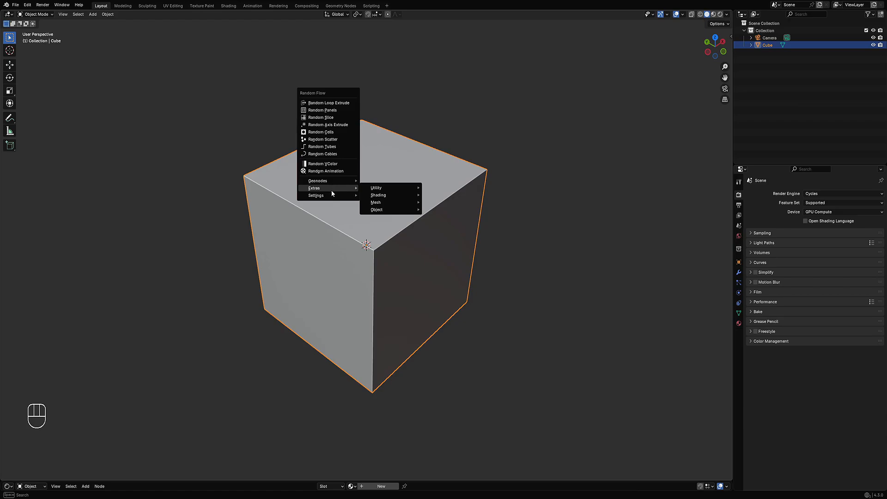
Delete the default cube from the scene.
{"action": "scroll", "coordinate": [353, 333], "scroll_direction": "down", "scroll_amount": 3}
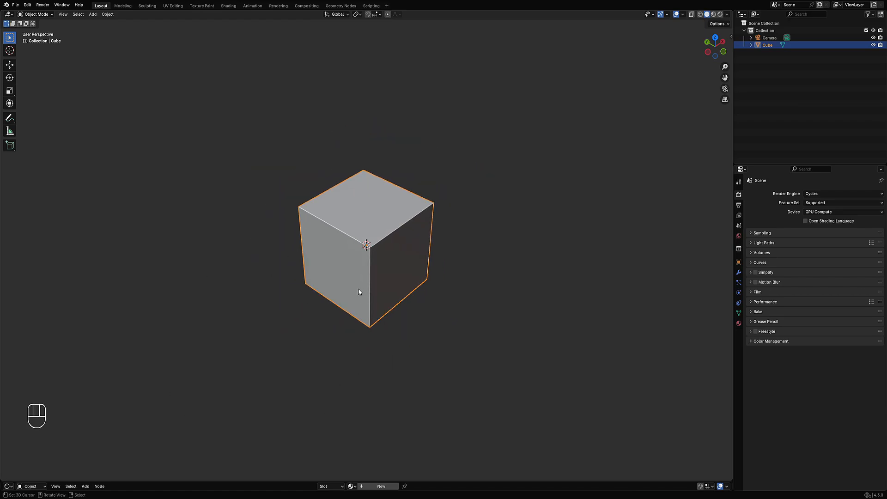
{"action": "right_click", "coordinate": [373, 268]}
{"action": "mouse_move", "coordinate": [429, 253]}
{"action": "middle_mouse_down", "text": "shift"}
{"action": "mouse_move", "coordinate": [431, 263]}
{"action": "mouse_move", "coordinate": [437, 252]}
{"action": "middle_mouse_up", "text": "shift"}
{"action": "scroll", "coordinate": [436, 251], "scroll_direction": "up", "scroll_amount": 2}
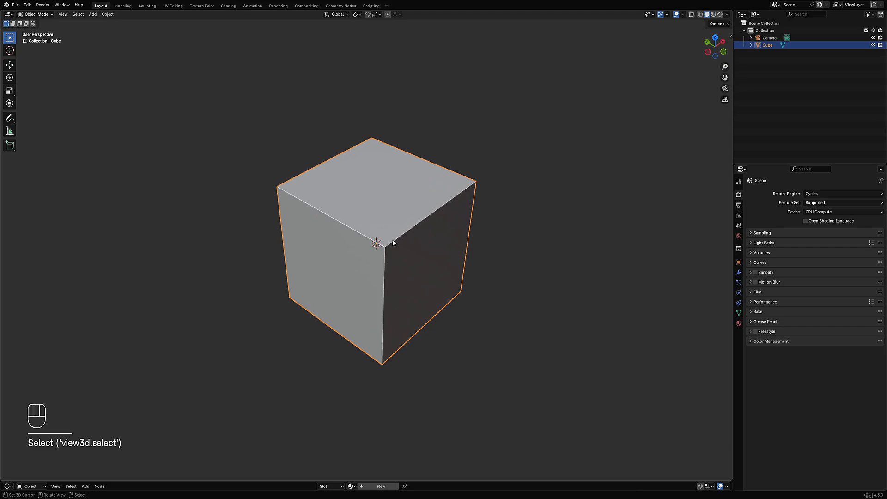
{"action": "key", "text": "x"}
{"action": "left_click", "coordinate": [414, 248]}
Add a mesh cylinder with 64 vertices at the scene's centre.
{"action": "key", "text": "shift+a"}
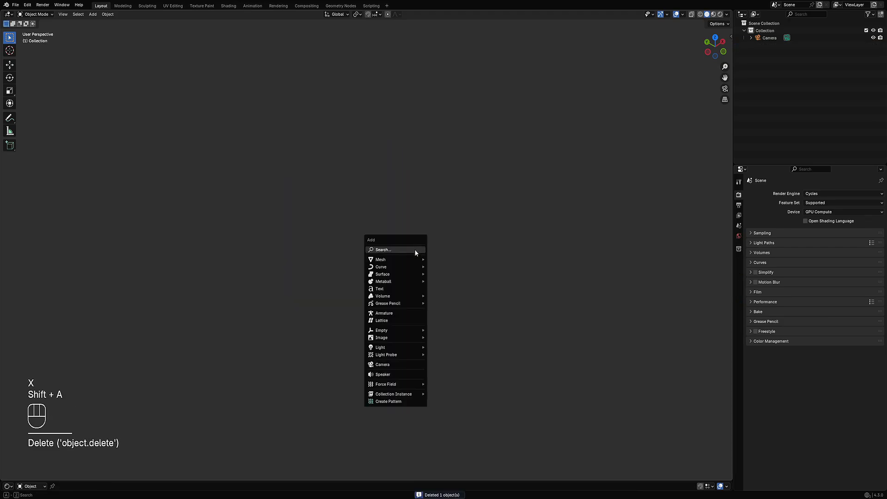
{"action": "mouse_move", "coordinate": [412, 258]}
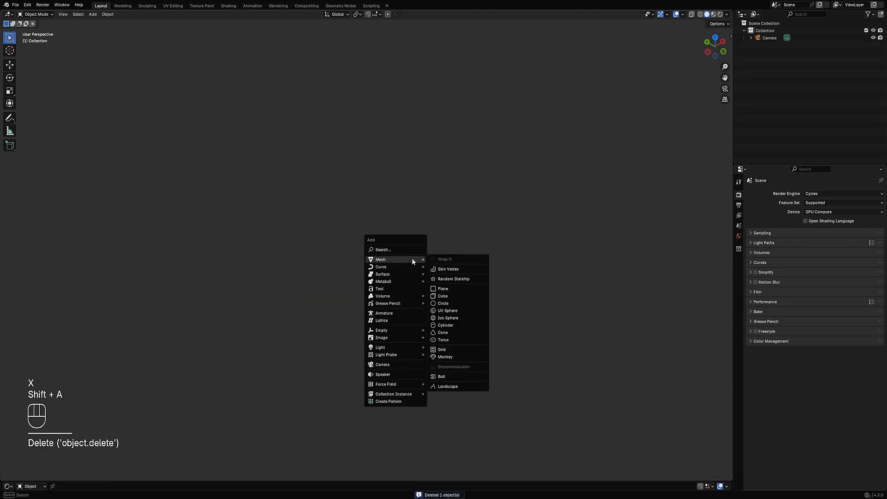
{"action": "left_click", "coordinate": [449, 325]}
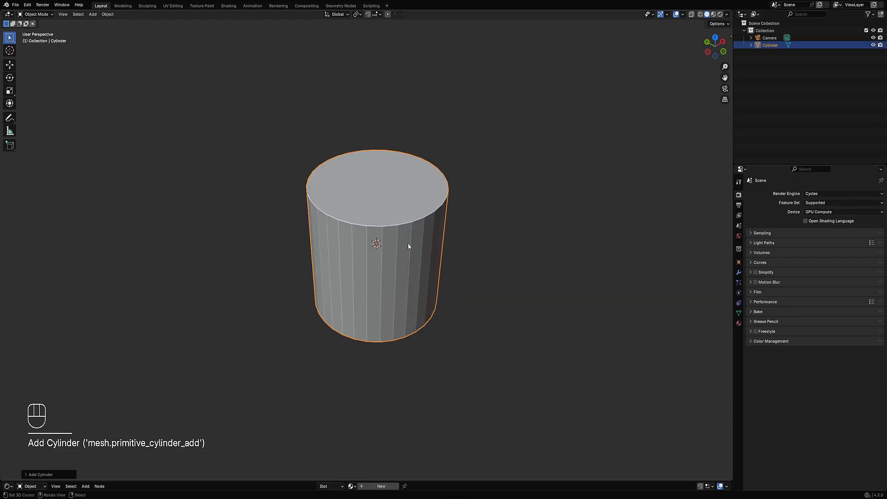
{"action": "key", "text": "F9"}
{"action": "double_click", "coordinate": [469, 258]}
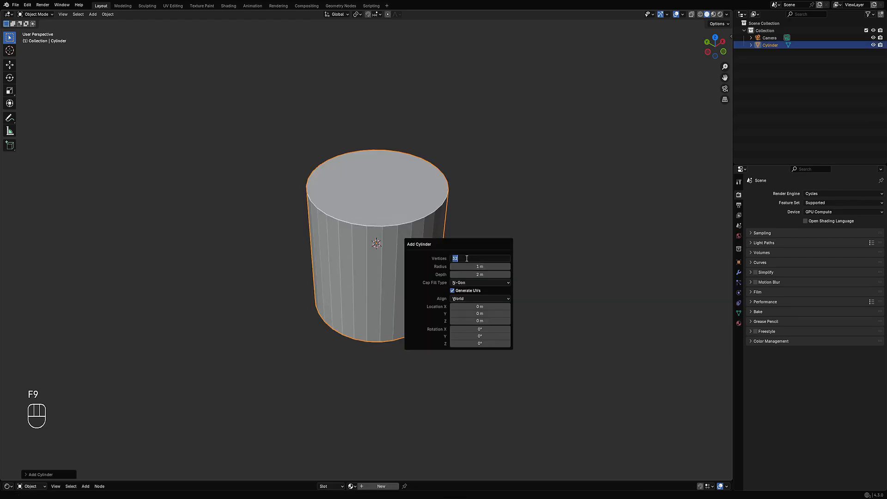
{"action": "type", "text": "64"}
{"action": "key", "text": "Return"}
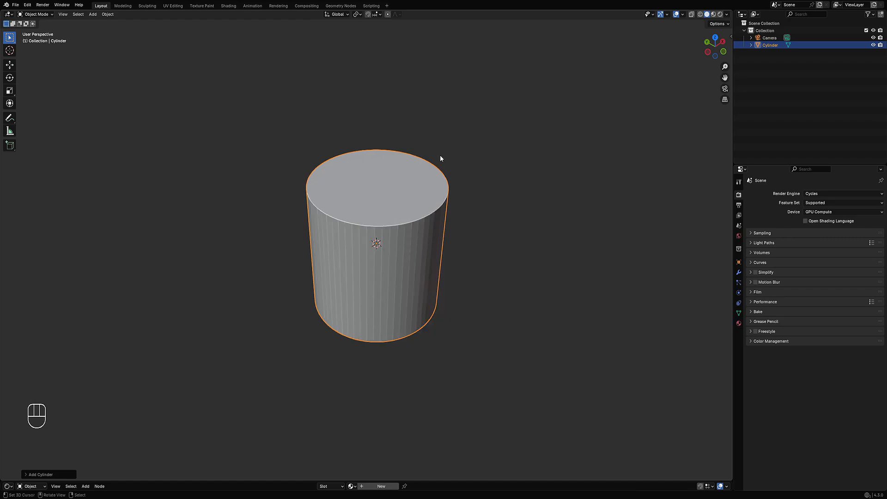
Stretch the cylinder's mesh along the Z axis in Edit Mode to make it taller.
{"action": "key", "text": "Tab"}
{"action": "scroll", "coordinate": [429, 245], "scroll_direction": "down", "scroll_amount": 3}
{"action": "middle_click_drag", "start_coordinate": [428, 245], "coordinate": [415, 212]}
{"action": "key", "text": "s"}
{"action": "key", "text": "z"}
{"action": "left_click", "coordinate": [485, 171]}
{"action": "key", "text": "Tab"}
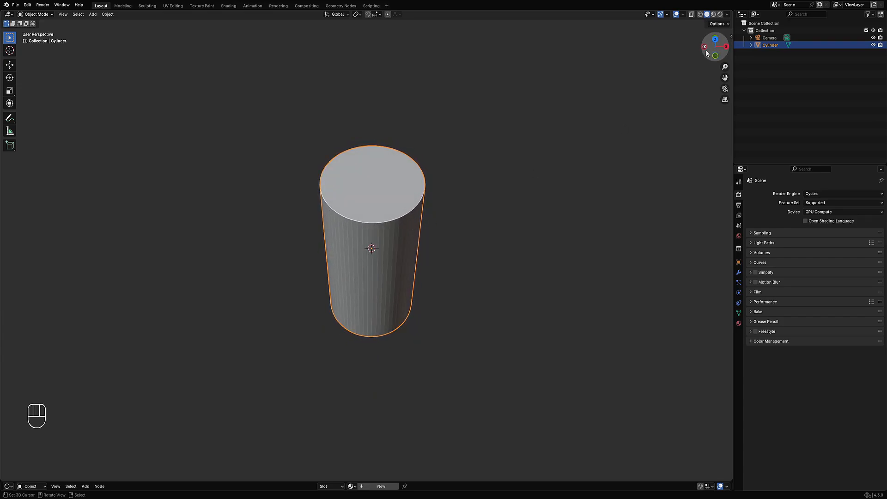
Draw annotation strokes near the axis gizmo and the cylinder's lower side, and erase them.
{"action": "mouse_move", "coordinate": [702, 61]}
{"action": "left_mouse_down"}
{"action": "mouse_move", "coordinate": [623, 127]}
{"action": "mouse_move", "coordinate": [673, 126]}
{"action": "left_mouse_up"}
{"action": "right_click_drag", "start_coordinate": [697, 73], "coordinate": [619, 159]}
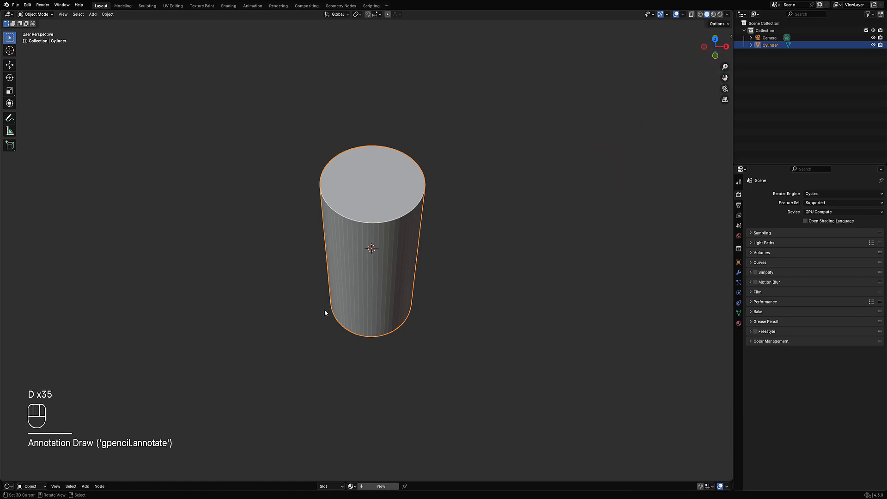
{"action": "left_click_drag", "start_coordinate": [356, 268], "coordinate": [295, 328]}
{"action": "mouse_move", "coordinate": [301, 305]}
{"action": "left_mouse_down"}
{"action": "mouse_move", "coordinate": [293, 326]}
{"action": "mouse_move", "coordinate": [309, 326]}
{"action": "left_mouse_up"}
{"action": "right_click_drag", "start_coordinate": [354, 261], "coordinate": [241, 362]}
{"action": "middle_click_drag", "start_coordinate": [334, 268], "coordinate": [345, 263]}
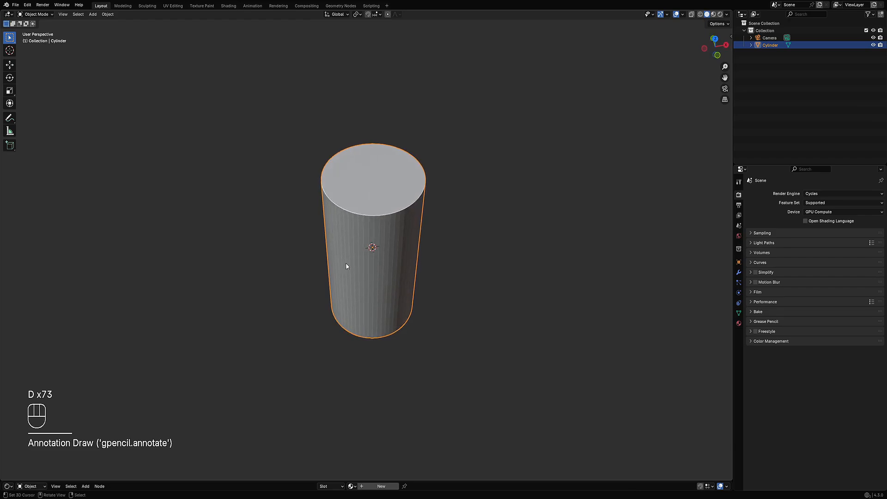
{"action": "scroll", "coordinate": [351, 256], "scroll_direction": "up", "scroll_amount": 1}
Extract a strip of 14 adjacent front side faces from the cylinder as a separate object using Extract Faces.
{"action": "key", "text": "shift+ctrl+x"}
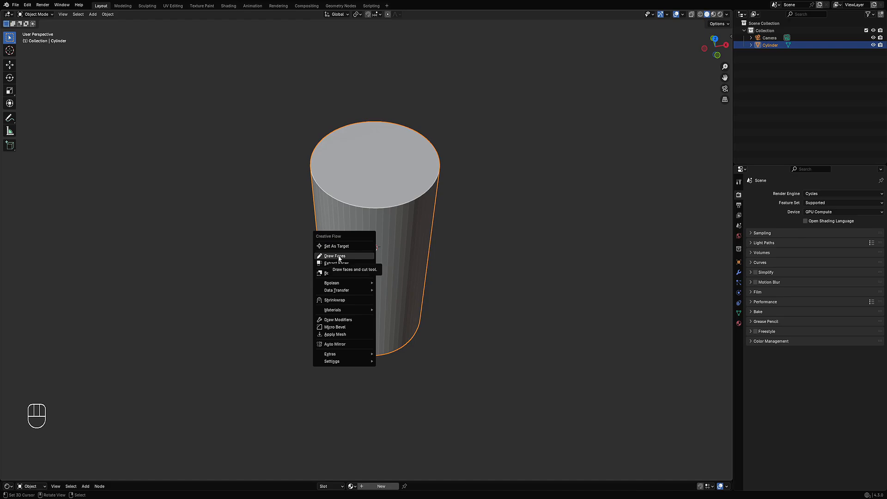
{"action": "key", "text": "shift+q"}
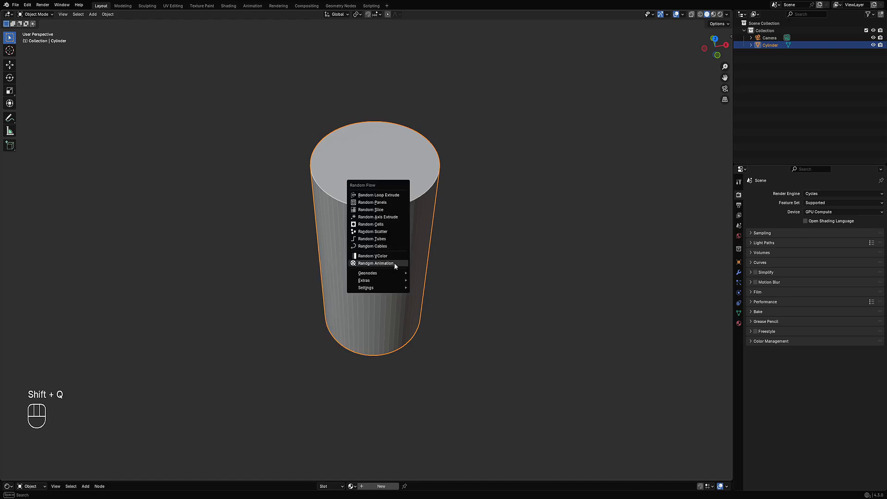
{"action": "mouse_move", "coordinate": [392, 281]}
{"action": "mouse_move", "coordinate": [431, 282]}
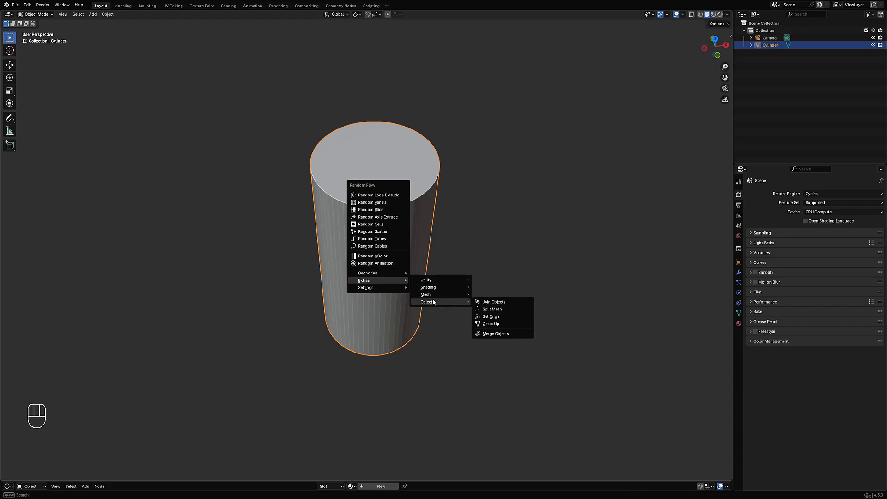
{"action": "mouse_move", "coordinate": [433, 300]}
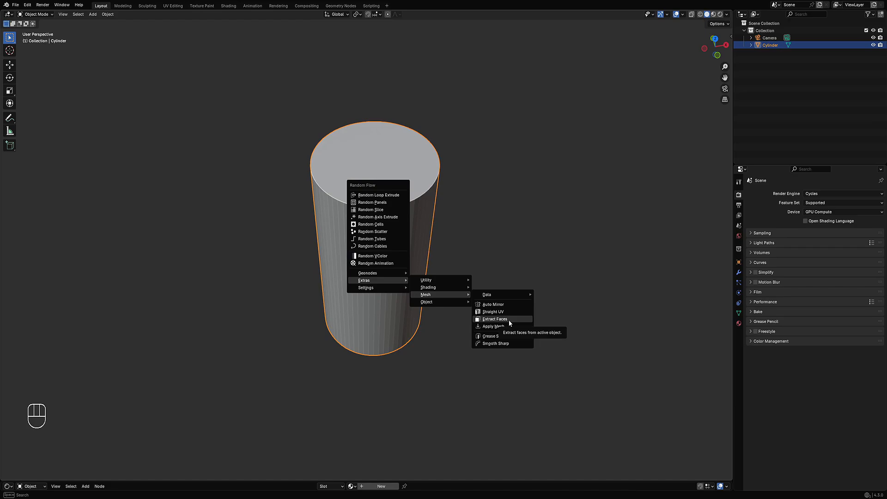
{"action": "left_click", "coordinate": [510, 321]}
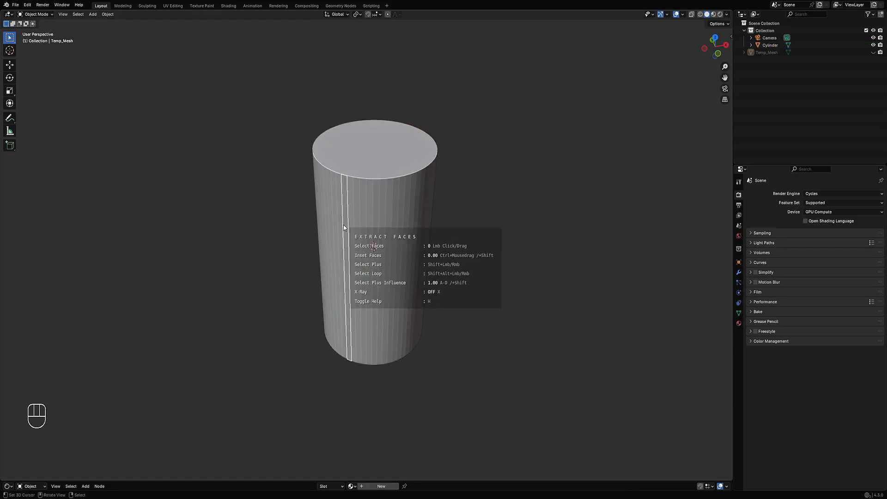
{"action": "mouse_move", "coordinate": [343, 226]}
{"action": "left_mouse_down"}
{"action": "mouse_move", "coordinate": [430, 232]}
{"action": "mouse_move", "coordinate": [400, 231]}
{"action": "left_mouse_up"}
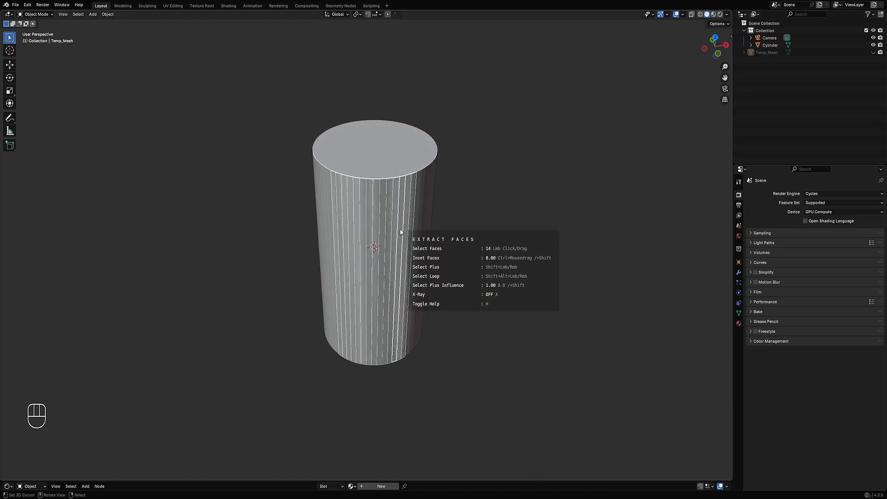
{"action": "key", "text": "space"}
{"action": "key", "text": "Tab"}
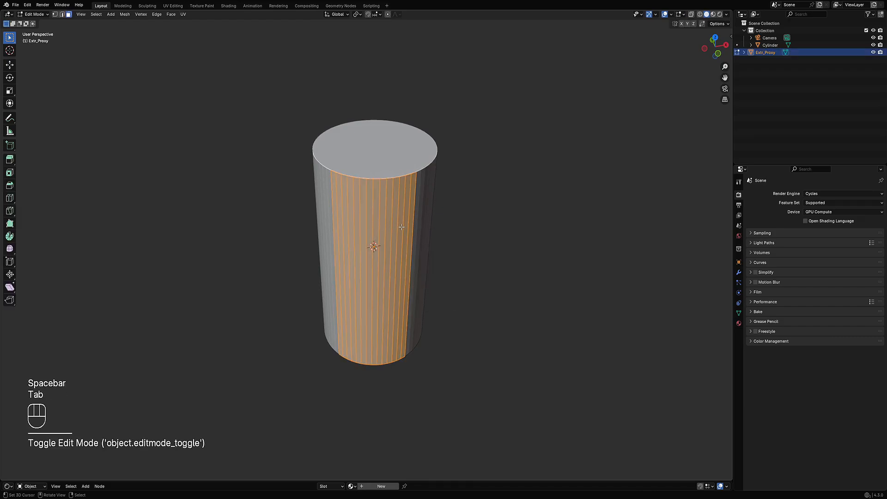
{"action": "key", "text": "Tab"}
Apply Random Panels to the extracted strip with 4 subdivision cuts and Merge Panel enabled.
{"action": "key", "text": "shift+q"}
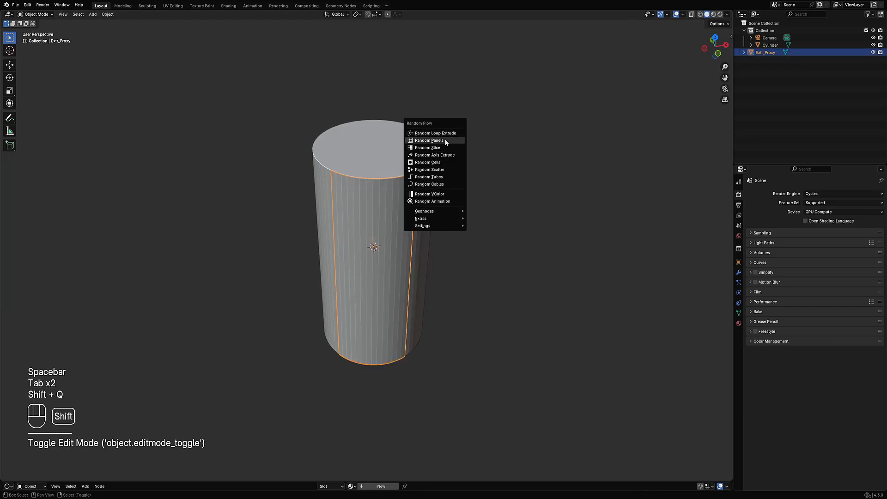
{"action": "left_click", "coordinate": [444, 140]}
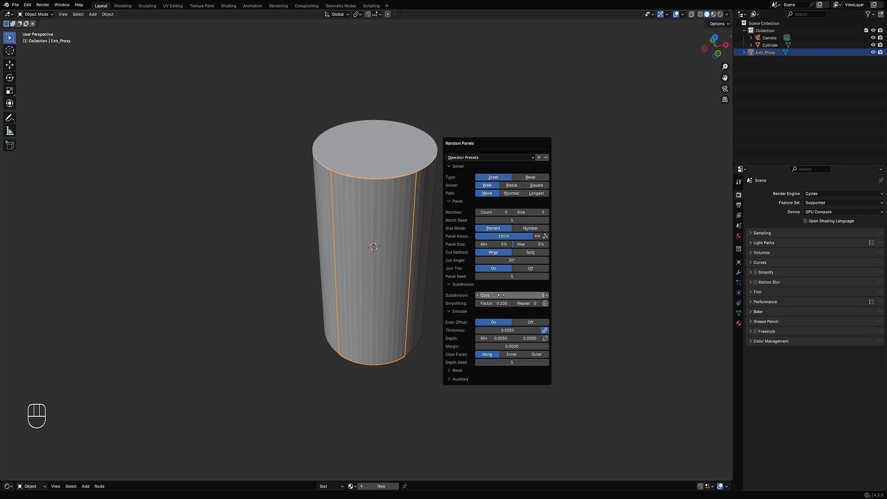
{"action": "scroll", "coordinate": [501, 294], "scroll_direction": "up", "scroll_amount": 3, "text": "ctrl"}
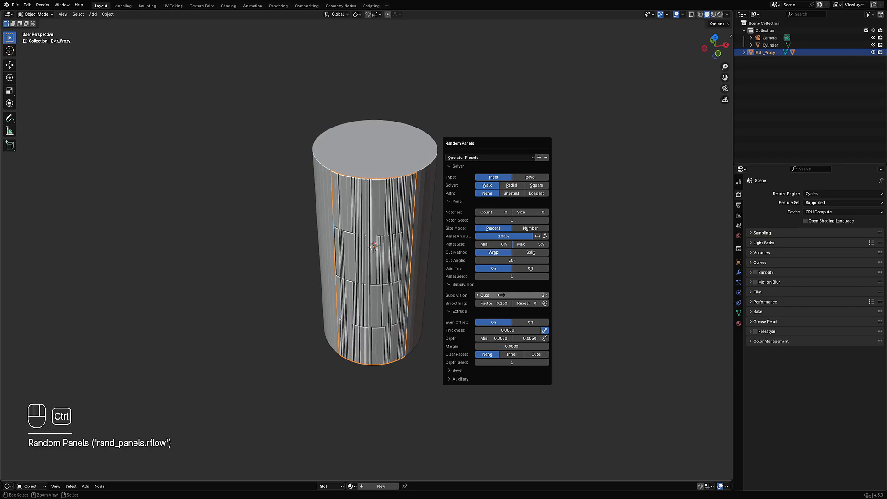
{"action": "scroll", "coordinate": [501, 295], "scroll_direction": "up", "scroll_amount": 1, "text": "ctrl"}
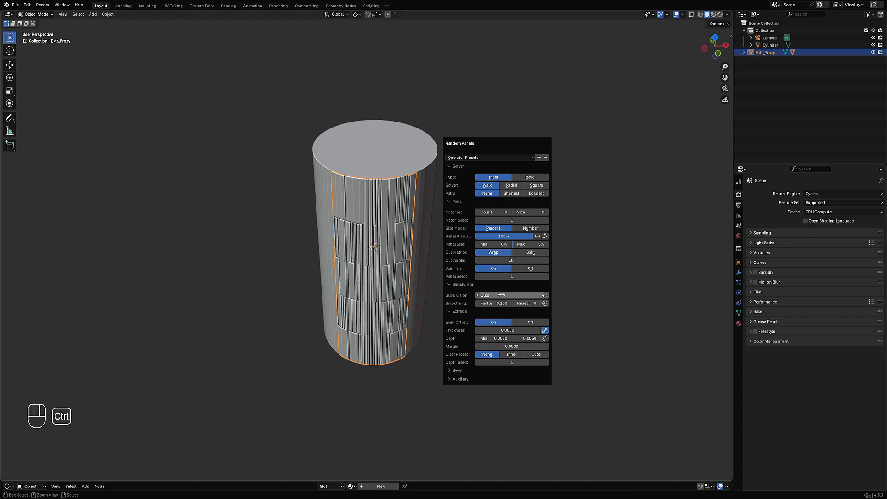
{"action": "left_click", "coordinate": [469, 378]}
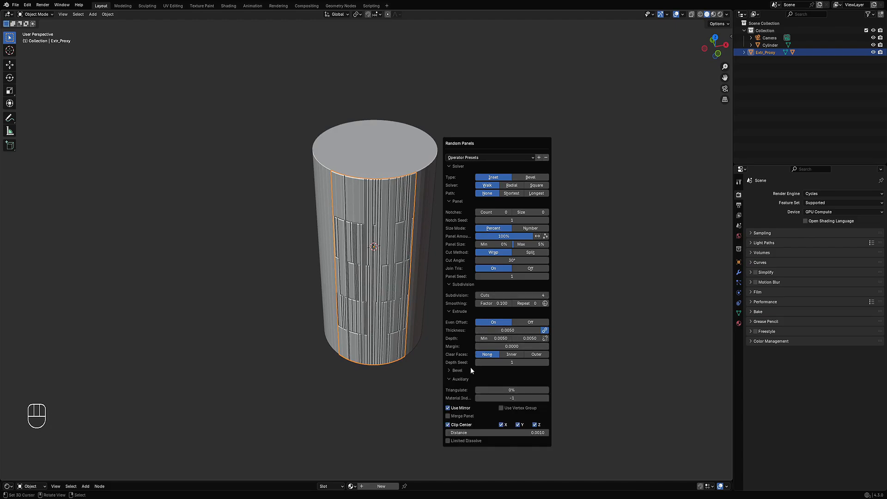
{"action": "left_click", "coordinate": [468, 416]}
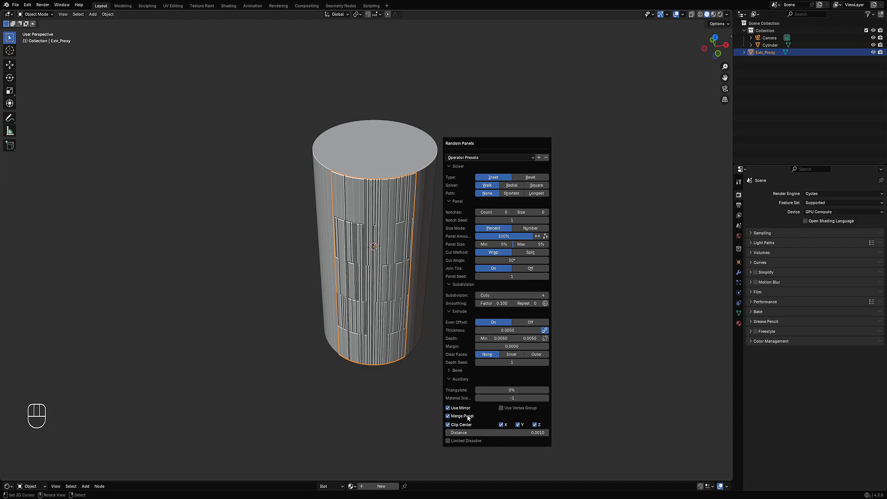
{"action": "left_click", "coordinate": [374, 285]}
{"action": "left_click", "coordinate": [378, 277]}
Inspect the merged panel mesh in Edit Mode and delete the extracted panel object.
{"action": "middle_click_drag", "start_coordinate": [378, 276], "coordinate": [425, 295]}
{"action": "key", "text": "Tab"}
{"action": "scroll", "coordinate": [440, 267], "scroll_direction": "up", "scroll_amount": 4}
{"action": "key", "text": "Tab"}
{"action": "scroll", "coordinate": [442, 270], "scroll_direction": "down", "scroll_amount": 4}
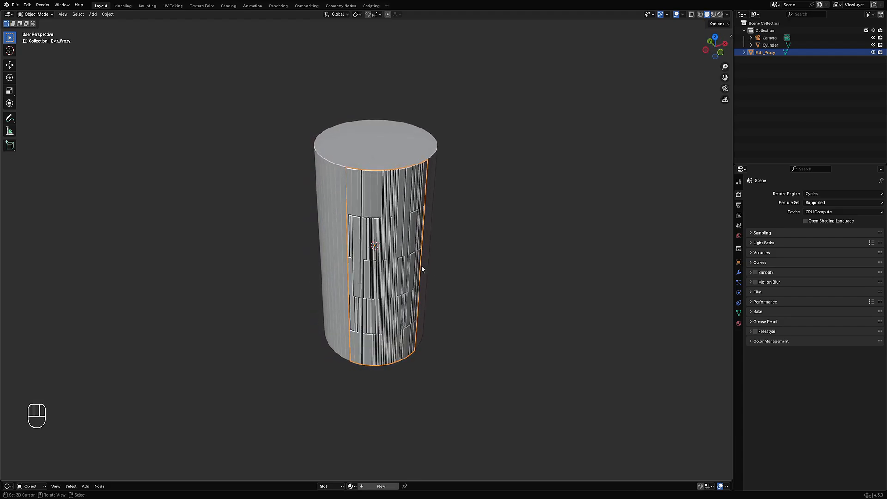
{"action": "key", "text": "x"}
{"action": "left_click", "coordinate": [405, 263]}
Auto Mirror the cylinder across the X, Y and Z axes and enter Edit Mode on the remaining section.
{"action": "key", "text": "Tab"}
{"action": "middle_click_drag", "start_coordinate": [438, 267], "coordinate": [441, 278]}
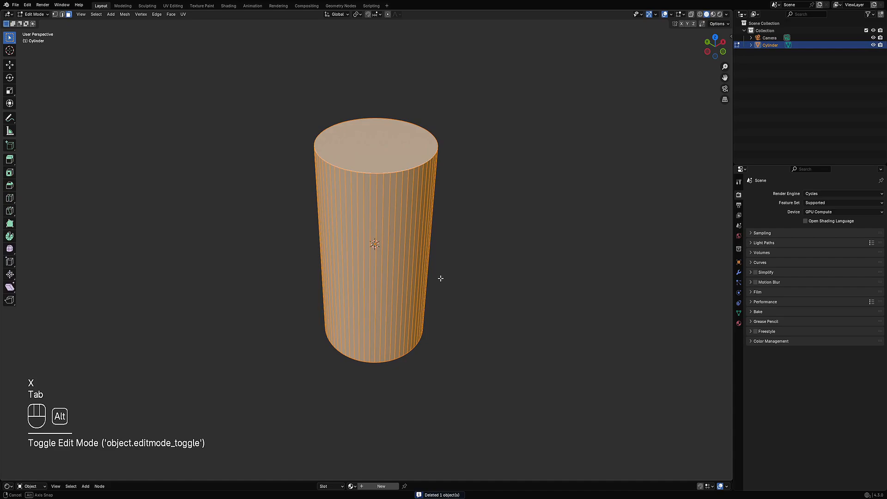
{"action": "key", "text": "Tab"}
{"action": "key", "text": "ctrl+shift+x"}
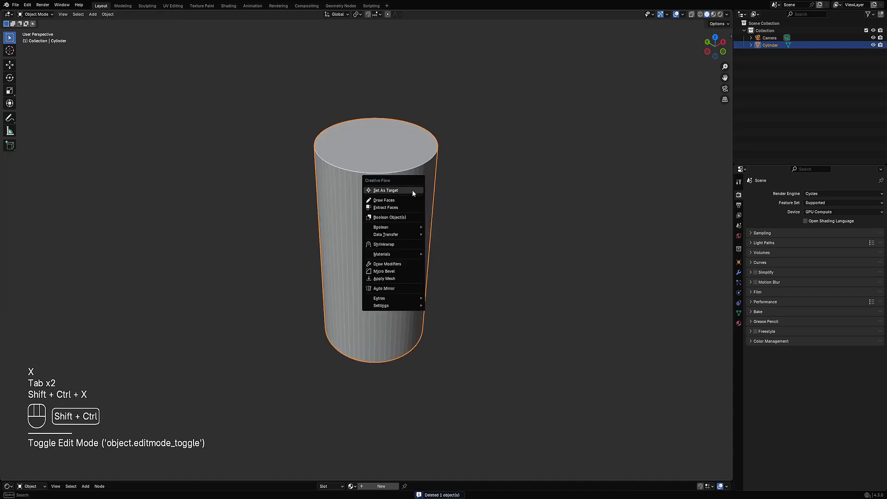
{"action": "left_click", "coordinate": [397, 287]}
{"action": "key", "text": "x"}
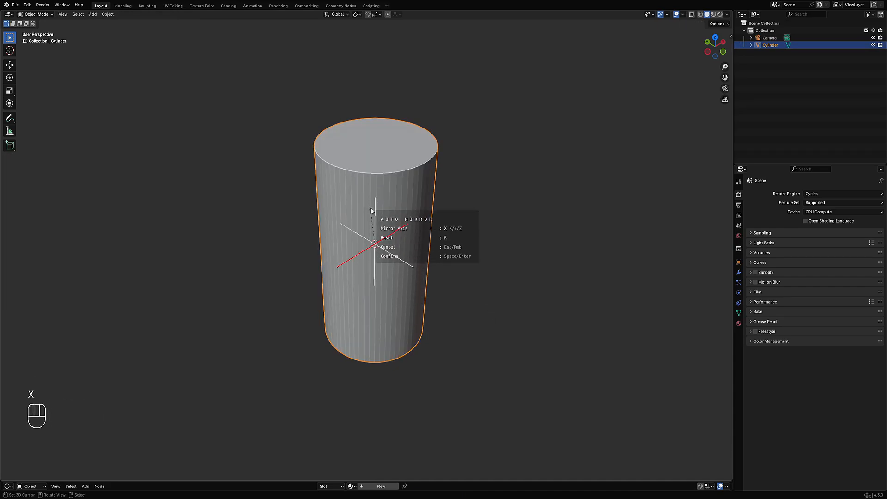
{"action": "key", "text": "y"}
{"action": "key", "text": "z"}
{"action": "key", "text": "space"}
{"action": "key", "text": "Tab"}
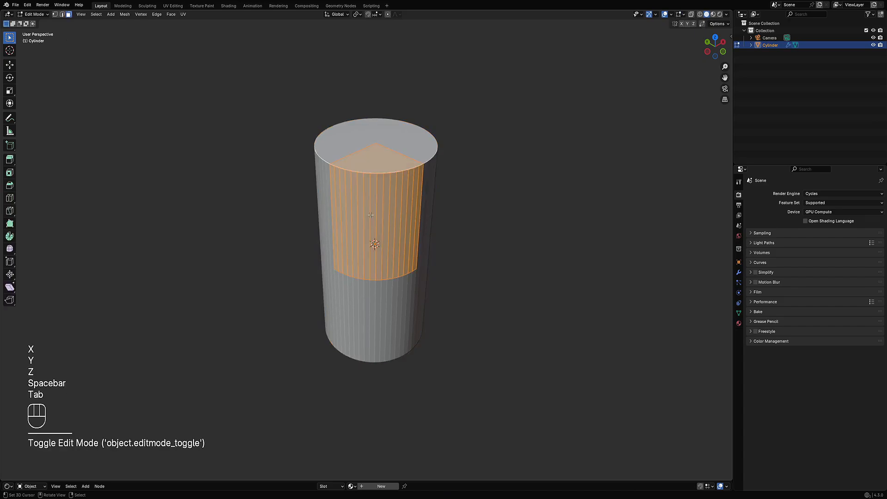
Bevel the edge loop around the cylinder section's upper rim into a wide chamfer.
{"action": "middle_click_drag", "start_coordinate": [401, 218], "coordinate": [439, 223]}
{"action": "key", "text": "alt+a"}
{"action": "key", "text": "Tab"}
{"action": "key", "text": "Tab"}
{"action": "key", "text": "2"}
{"action": "left_click", "coordinate": [377, 186], "text": "alt+shift"}
{"action": "key", "text": "ctrl+b"}
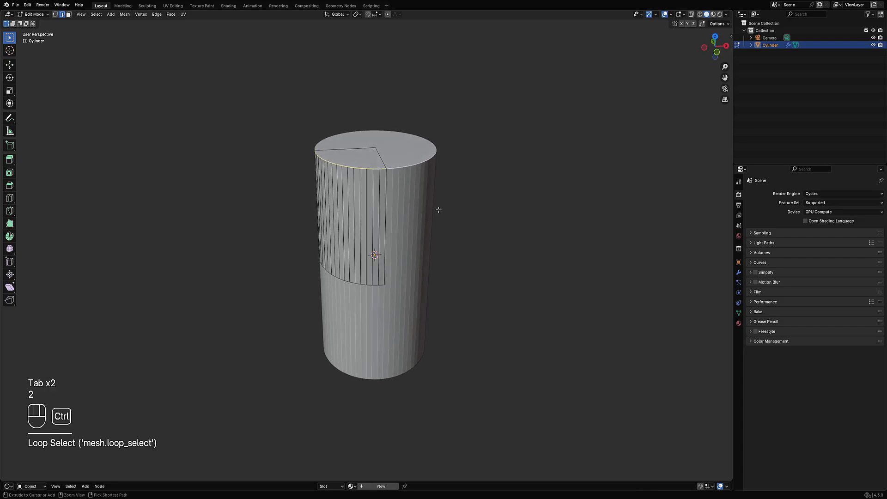
{"action": "left_click", "coordinate": [453, 221]}
Add one horizontal loop cut around the side wall between the chamfer and the cylinder's middle.
{"action": "key", "text": "ctrl+r"}
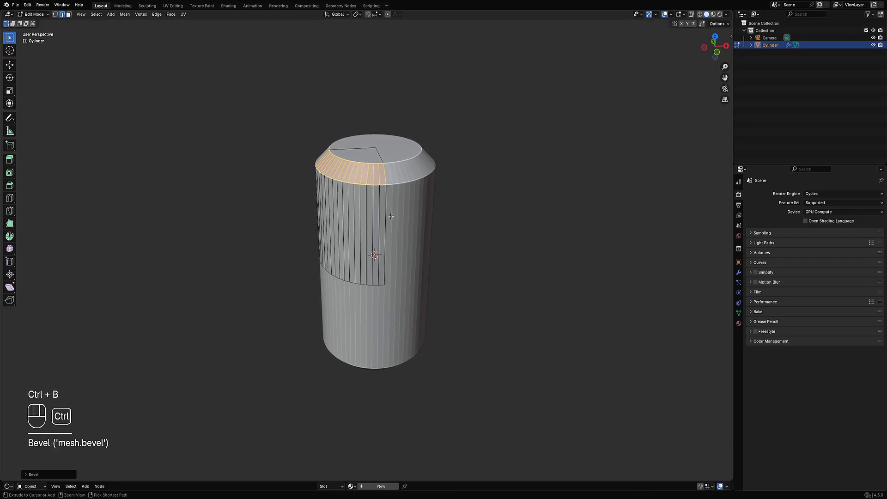
{"action": "left_click", "coordinate": [391, 221]}
{"action": "left_click", "coordinate": [391, 205]}
Select the ring of side faces below the new cut and inset it with Boundary turned off.
{"action": "key", "text": "3"}
{"action": "left_click", "coordinate": [398, 248], "text": "alt+shift"}
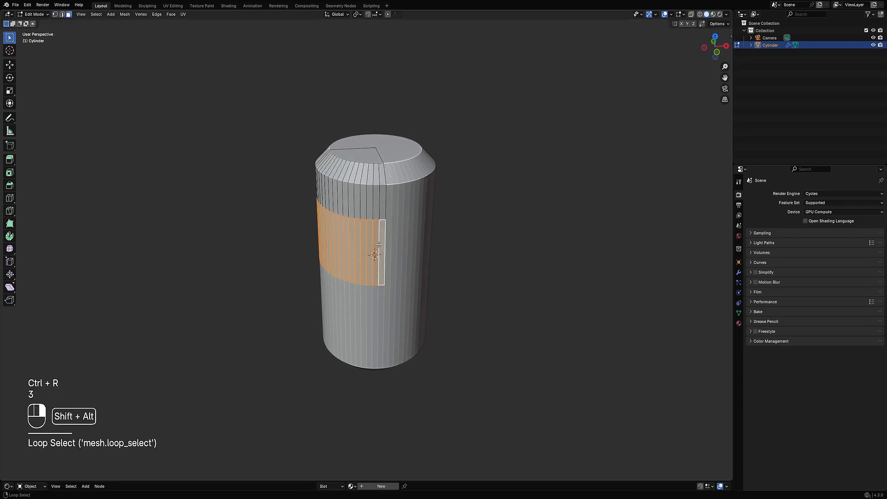
{"action": "scroll", "coordinate": [398, 248], "scroll_direction": "up", "scroll_amount": 4}
{"action": "key", "text": "i"}
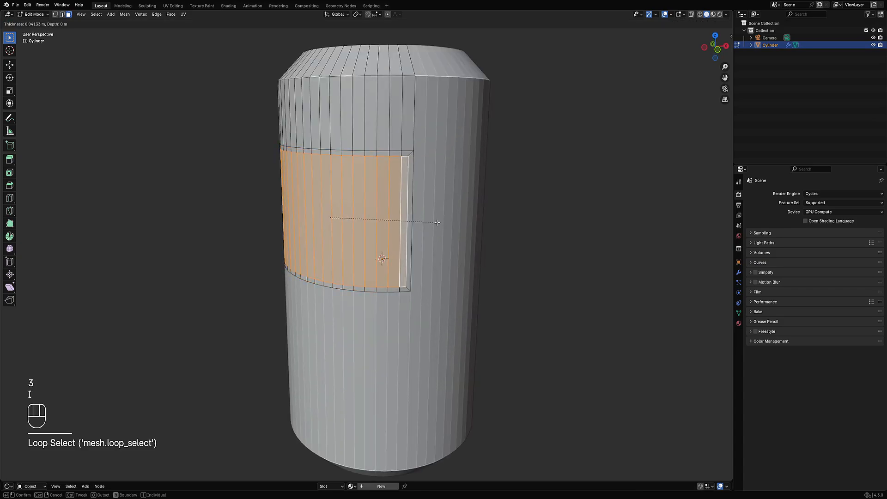
{"action": "key", "text": "b"}
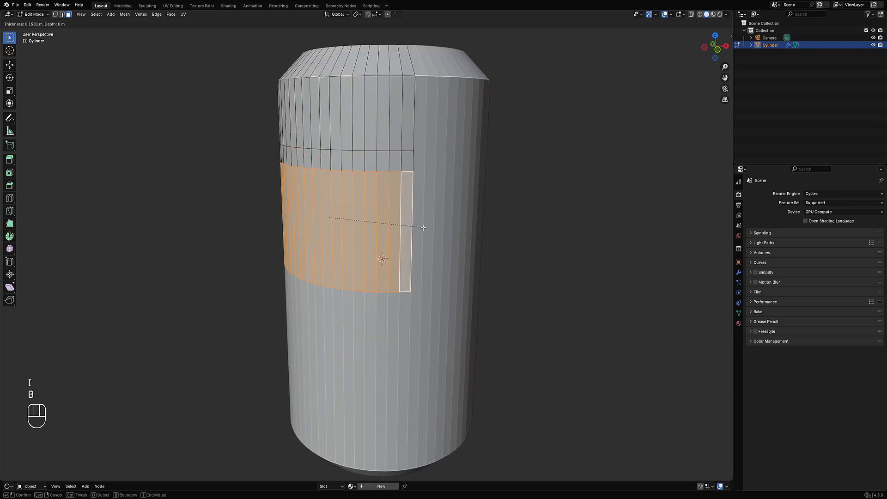
{"action": "left_click", "coordinate": [428, 225]}
Shrink the inset faces inward by about 0.19 m to form a narrower waist, and check it in Object Mode.
{"action": "key", "text": "alt+s"}
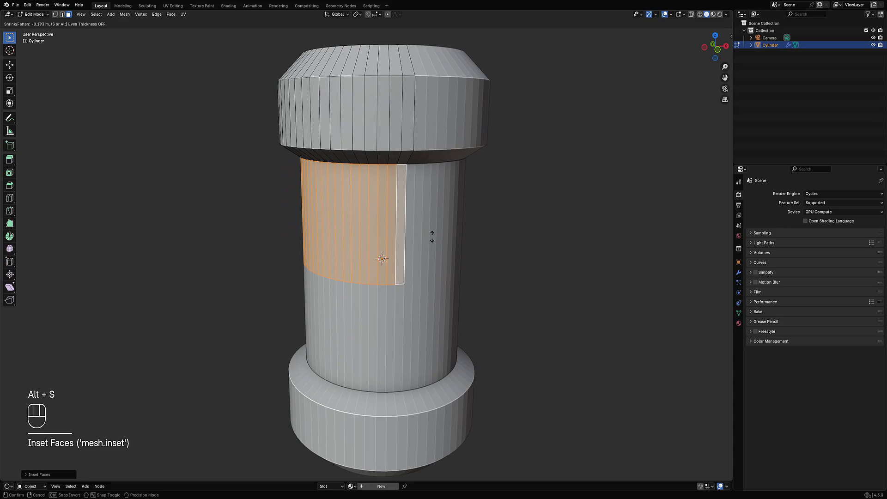
{"action": "left_click", "coordinate": [433, 237]}
{"action": "key", "text": "Tab"}
{"action": "middle_click_drag", "start_coordinate": [432, 237], "coordinate": [437, 268]}
{"action": "scroll", "coordinate": [428, 232], "scroll_direction": "up", "scroll_amount": 4}
{"action": "scroll", "coordinate": [428, 232], "scroll_direction": "down", "scroll_amount": 6}
{"action": "middle_click_drag", "start_coordinate": [430, 324], "coordinate": [417, 238]}
Add 8 evenly spaced horizontal loop cuts across the waist faces without sliding them.
{"action": "key", "text": "Tab"}
{"action": "key", "text": "alt+a"}
{"action": "middle_click_drag", "start_coordinate": [393, 199], "coordinate": [372, 209]}
{"action": "key", "text": "ctrl+r"}
{"action": "scroll", "coordinate": [373, 208], "scroll_direction": "up", "scroll_amount": 1}
{"action": "scroll", "coordinate": [372, 209], "scroll_direction": "up", "scroll_amount": 3}
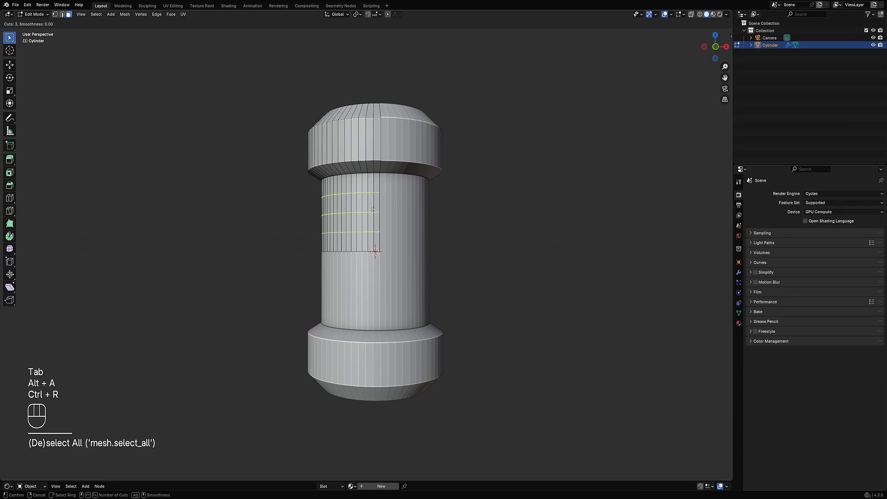
{"action": "scroll", "coordinate": [372, 209], "scroll_direction": "up", "scroll_amount": 2}
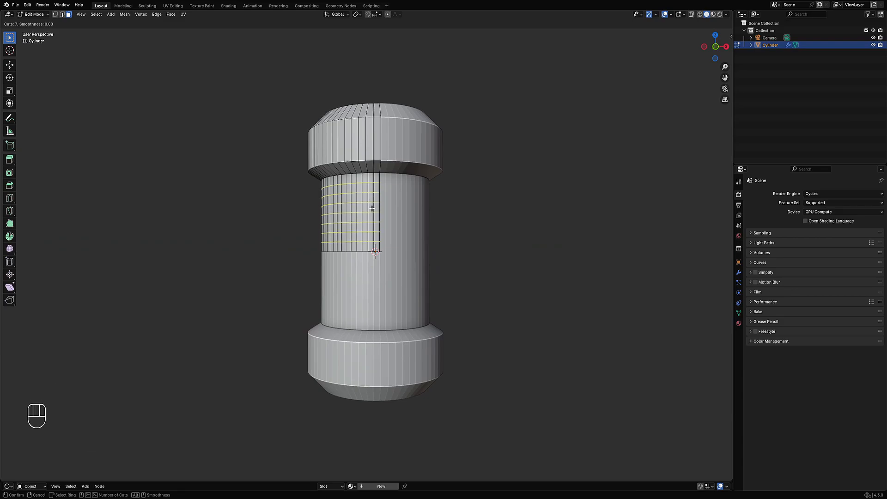
{"action": "scroll", "coordinate": [373, 209], "scroll_direction": "up", "scroll_amount": 1}
{"action": "left_click", "coordinate": [373, 209]}
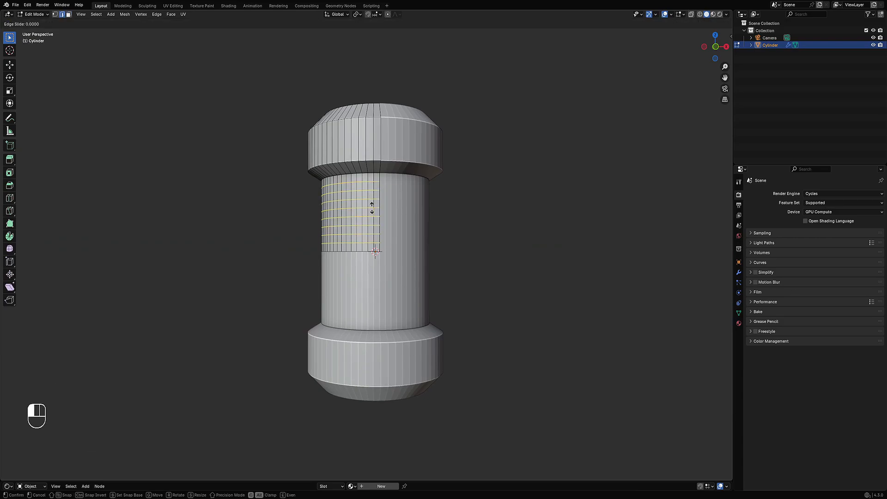
{"action": "right_click", "coordinate": [373, 209]}
Examine the face proportions of the subdivided waist grid, checking a single face close up and the whole mirrored shape.
{"action": "scroll", "coordinate": [366, 209], "scroll_direction": "up", "scroll_amount": 5}
{"action": "key", "text": "3"}
{"action": "left_click", "coordinate": [362, 204]}
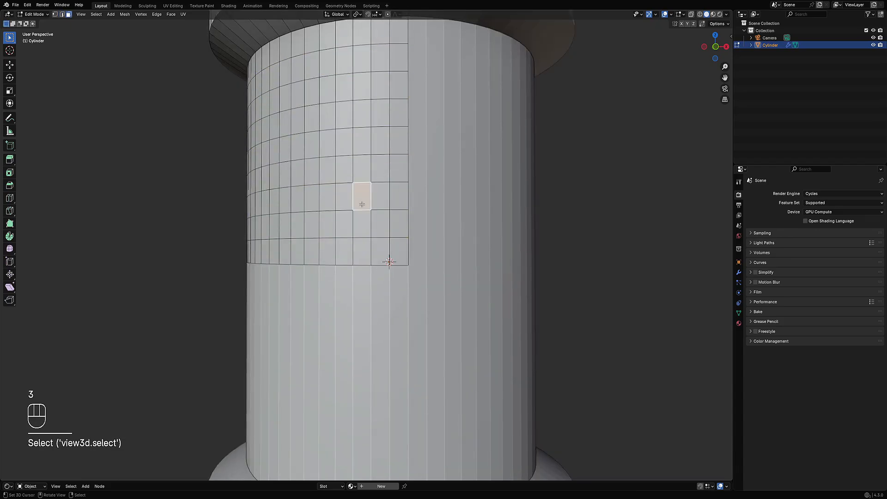
{"action": "middle_click_drag", "start_coordinate": [362, 199], "coordinate": [417, 158]}
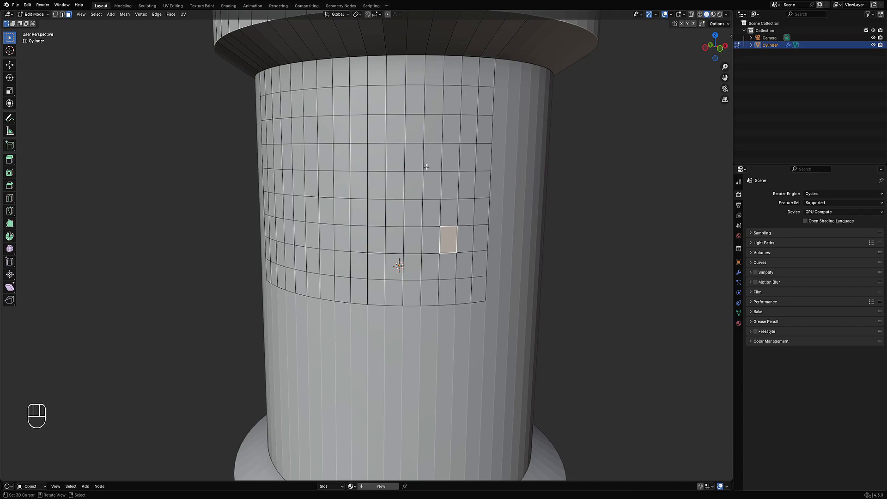
{"action": "scroll", "coordinate": [431, 223], "scroll_direction": "down", "scroll_amount": 5}
{"action": "middle_click_drag", "start_coordinate": [444, 229], "coordinate": [377, 194]}
{"action": "key", "text": "alt+a"}
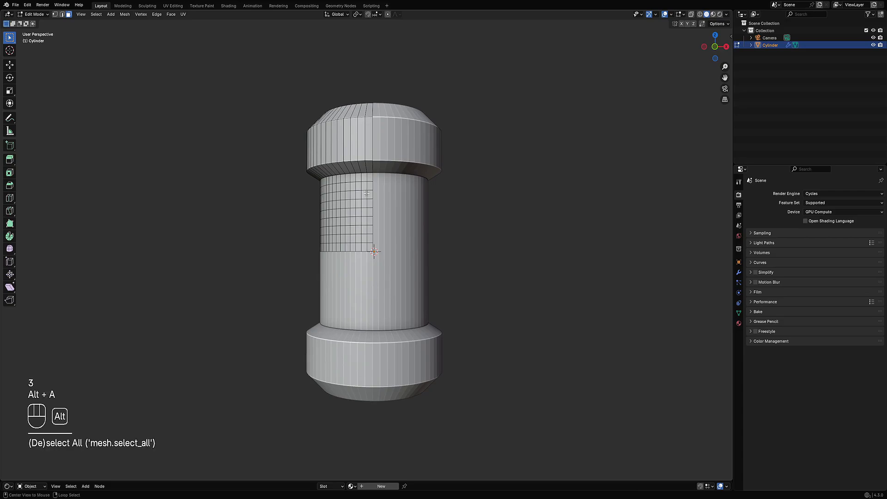
{"action": "middle_click_drag", "start_coordinate": [413, 201], "coordinate": [381, 199]}
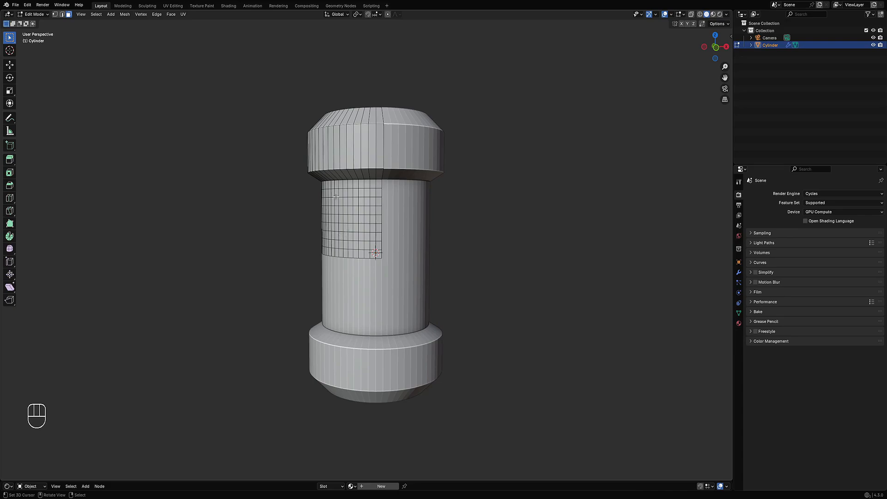
{"action": "middle_click_drag", "start_coordinate": [367, 195], "coordinate": [345, 218]}
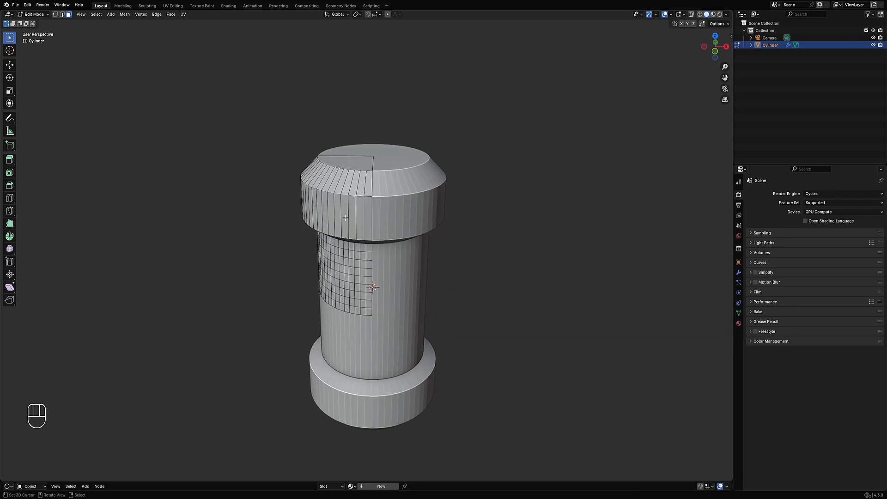
Add a loop cut near the lower edge of the wide head and bevel it by about 0.028 m into a thin band.
{"action": "scroll", "coordinate": [371, 241], "scroll_direction": "up", "scroll_amount": 4}
{"action": "key", "text": "ctrl+r"}
{"action": "left_click", "coordinate": [388, 111]}
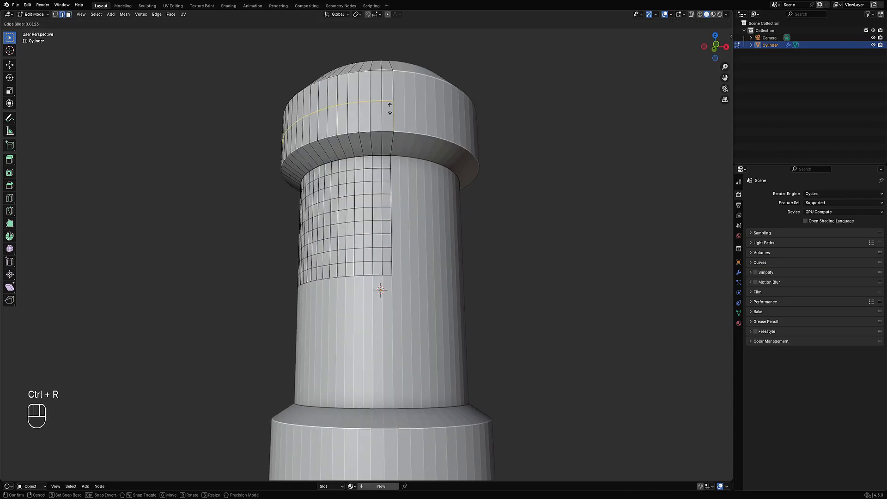
{"action": "left_click", "coordinate": [391, 124]}
{"action": "key", "text": "ctrl+b"}
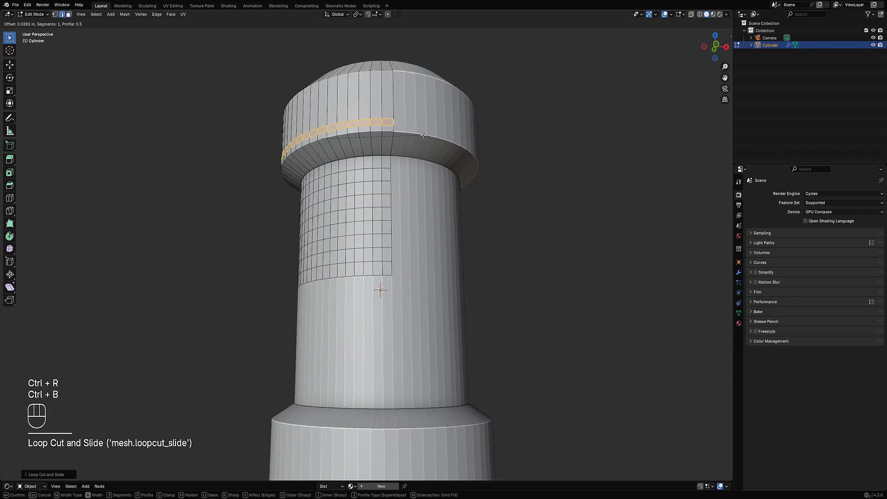
{"action": "left_click", "coordinate": [424, 135]}
Inset the thin band of faces with almost no thickness and a negative depth to recess it as a groove.
{"action": "scroll", "coordinate": [424, 138], "scroll_direction": "up", "scroll_amount": 5}
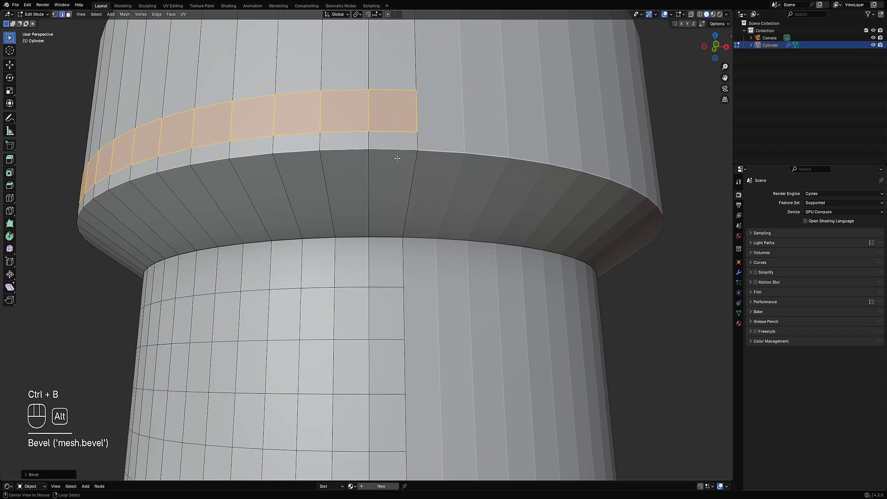
{"action": "scroll", "coordinate": [416, 162], "scroll_direction": "down", "scroll_amount": 3}
{"action": "scroll", "coordinate": [444, 190], "scroll_direction": "up", "scroll_amount": 3}
{"action": "scroll", "coordinate": [444, 190], "scroll_direction": "up", "scroll_amount": 3}
{"action": "key", "text": "i"}
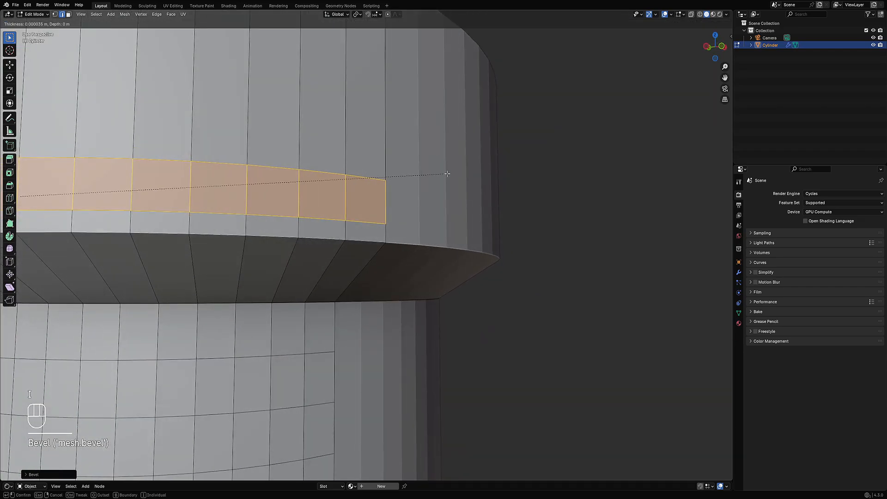
{"action": "key", "text": "ctrl"}
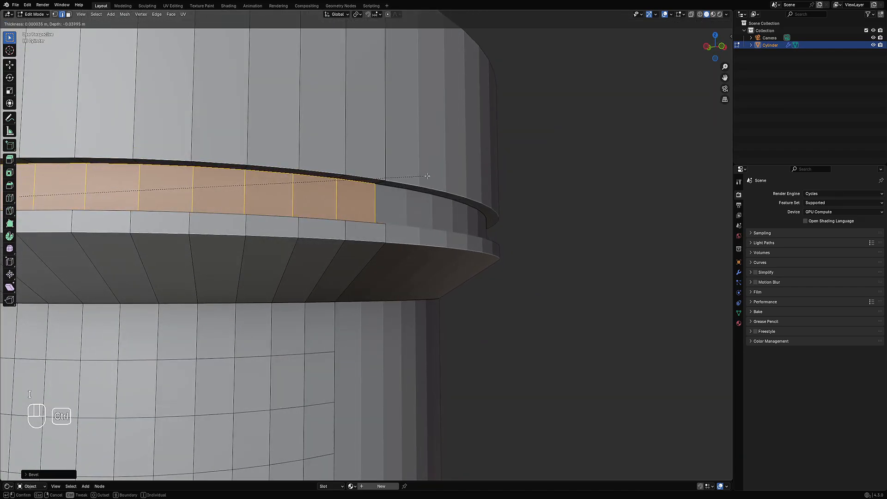
{"action": "left_click", "coordinate": [437, 175]}
Scale the groove's floor faces down slightly along Z to slope its walls, and check the profile in front view.
{"action": "scroll", "coordinate": [455, 166], "scroll_direction": "down", "scroll_amount": 3}
{"action": "scroll", "coordinate": [455, 166], "scroll_direction": "down", "scroll_amount": 2}
{"action": "key", "text": "s"}
{"action": "key", "text": "z"}
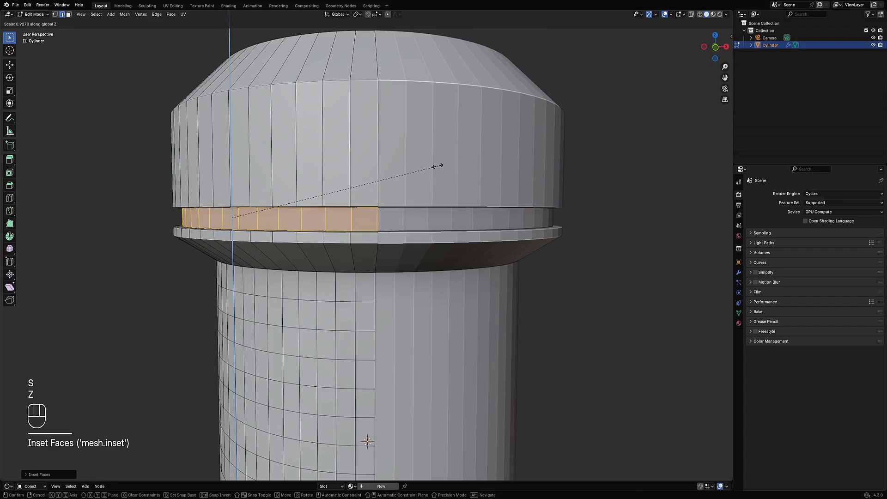
{"action": "left_click", "coordinate": [422, 171]}
{"action": "key", "text": "Tab"}
{"action": "scroll", "coordinate": [415, 174], "scroll_direction": "down", "scroll_amount": 3}
{"action": "key", "text": "KP_1"}
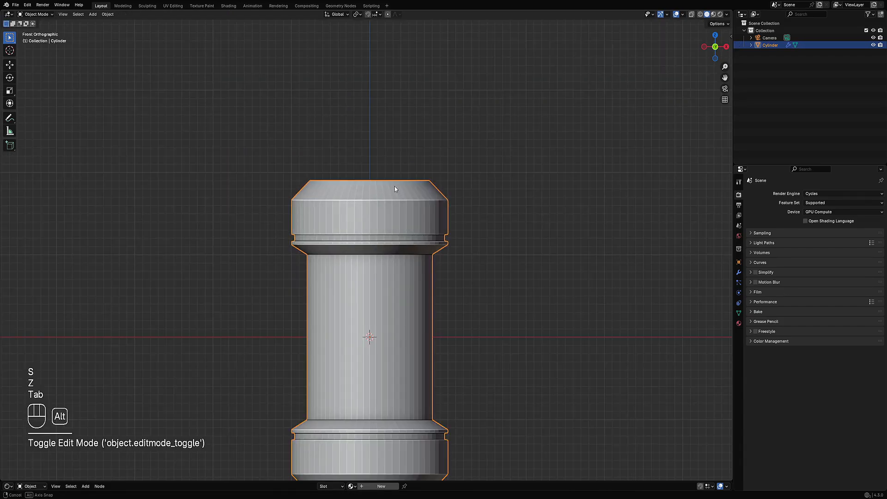
Scale the groove's floor faces down a little further along Z in Edit Mode.
{"action": "scroll", "coordinate": [338, 205], "scroll_direction": "up", "scroll_amount": 4}
{"action": "key", "text": "Tab"}
{"action": "scroll", "coordinate": [338, 205], "scroll_direction": "up", "scroll_amount": 4}
{"action": "key", "text": "s"}
{"action": "key", "text": "z"}
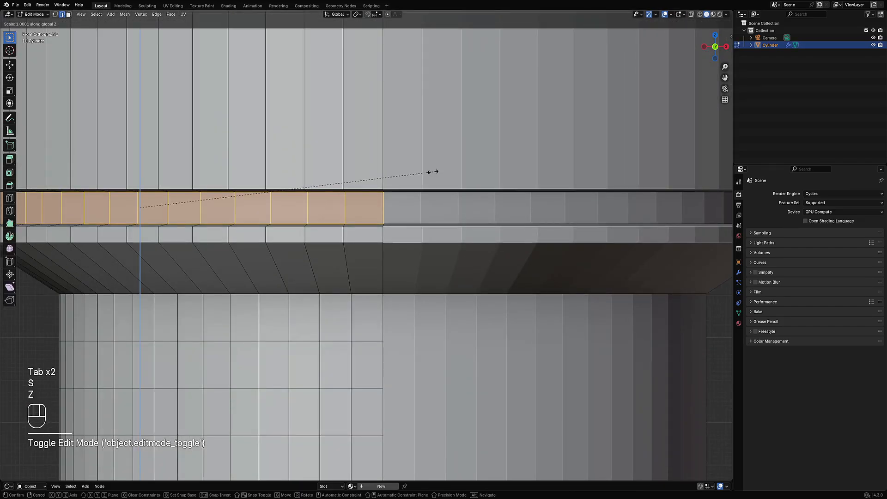
{"action": "left_click", "coordinate": [407, 194]}
Select only the vertical edge loop that runs along the front mirror seam and through the groove.
{"action": "scroll", "coordinate": [407, 194], "scroll_direction": "up", "scroll_amount": 4}
{"action": "key", "text": "2"}
{"action": "key", "text": "alt+a"}
{"action": "left_click", "coordinate": [402, 189], "text": "alt"}
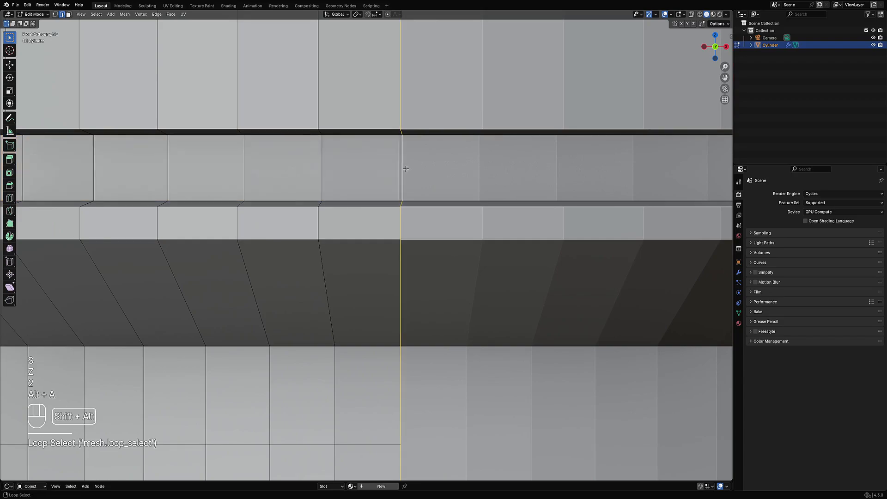
{"action": "scroll", "coordinate": [445, 223], "scroll_direction": "up", "scroll_amount": 3}
{"action": "scroll", "coordinate": [445, 223], "scroll_direction": "down", "scroll_amount": 2}
Try to move the seam edge loop along the X axis onto the mirror plane, and undo the move.
{"action": "key", "text": "g"}
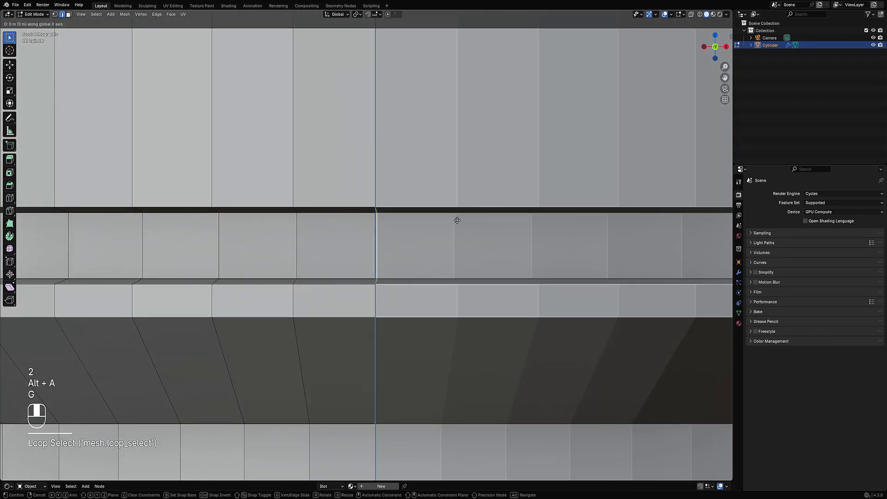
{"action": "left_click", "coordinate": [387, 228]}
{"action": "key", "text": "alt+a"}
{"action": "scroll", "coordinate": [388, 228], "scroll_direction": "down", "scroll_amount": 5}
{"action": "scroll", "coordinate": [386, 231], "scroll_direction": "up", "scroll_amount": 6}
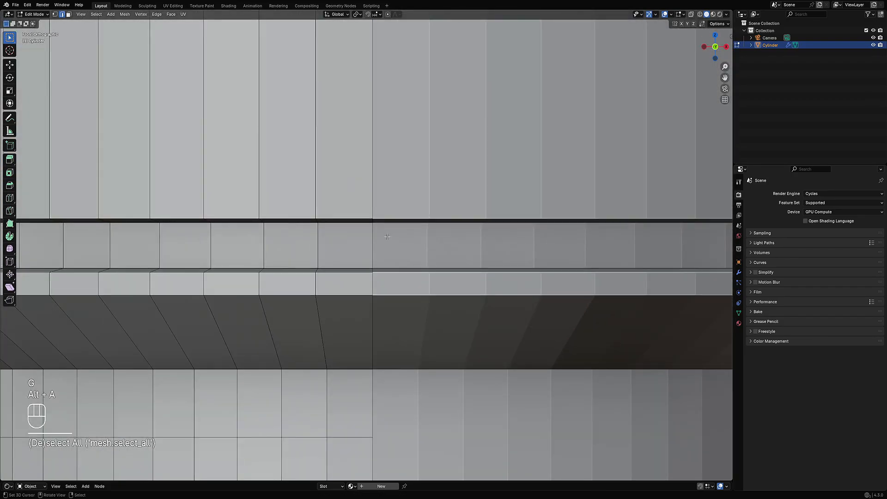
{"action": "key", "text": "ctrl+z"}
{"action": "key", "text": "ctrl+z"}
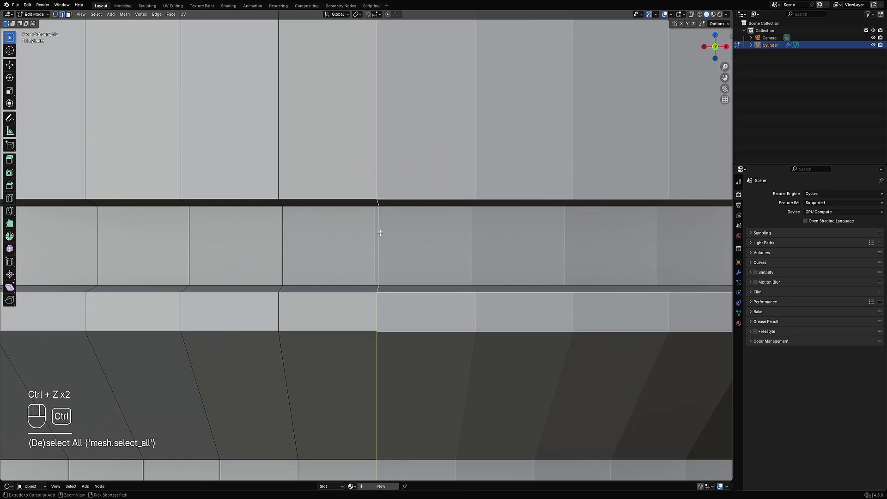
Move the selected seam edge loop against the mirror plane so its kink at the groove is straightened.
{"action": "key", "text": "g"}
{"action": "left_click", "coordinate": [440, 235]}
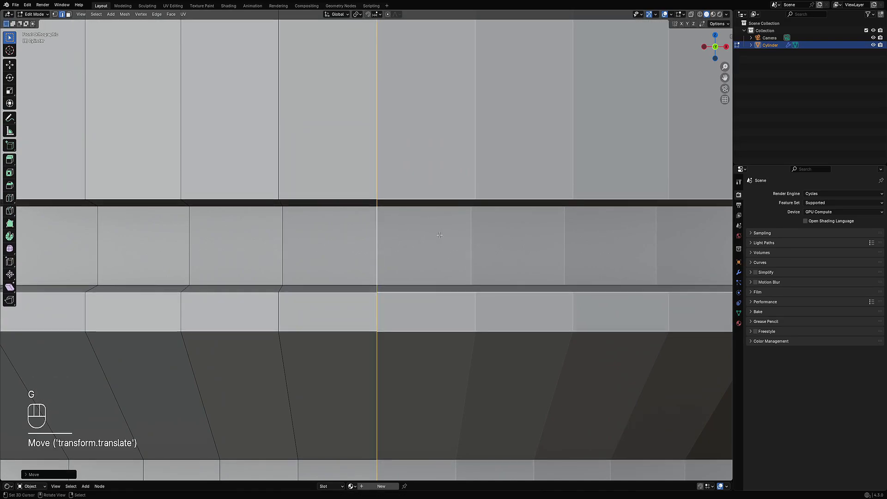
{"action": "scroll", "coordinate": [439, 235], "scroll_direction": "down", "scroll_amount": 6}
Select a block of waist faces three columns wide beside the front seam, from the second row down to the lowest.
{"action": "middle_click_drag", "start_coordinate": [374, 258], "coordinate": [397, 314]}
{"action": "key", "text": "3"}
{"action": "left_click", "coordinate": [339, 253]}
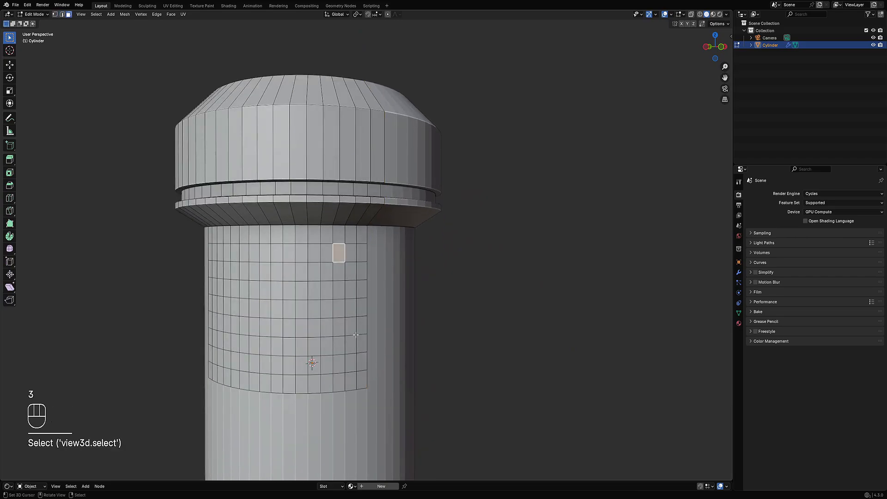
{"action": "left_click", "coordinate": [360, 377], "text": "ctrl+shift"}
{"action": "middle_click_drag", "start_coordinate": [474, 278], "coordinate": [395, 253]}
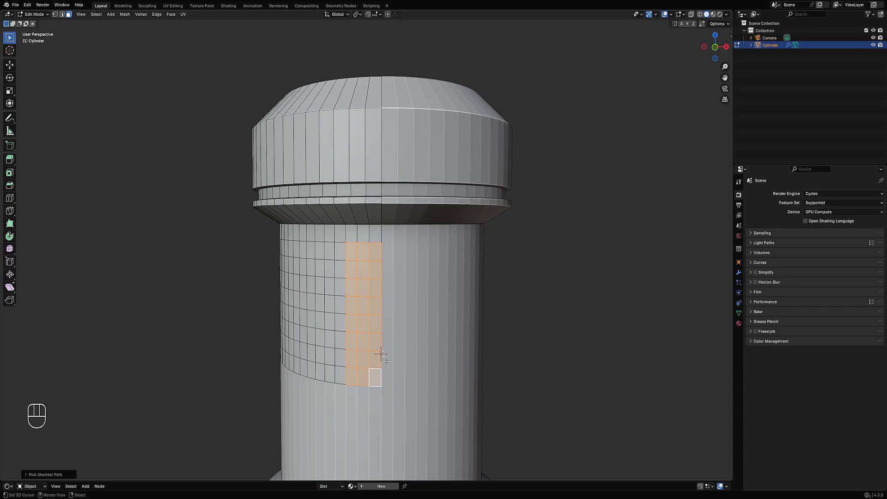
Inset the selected waist faces by about 0.025 m and shrink them inward to form a recessed panel.
{"action": "scroll", "coordinate": [381, 354], "scroll_direction": "up", "scroll_amount": 5}
{"action": "key", "text": "i"}
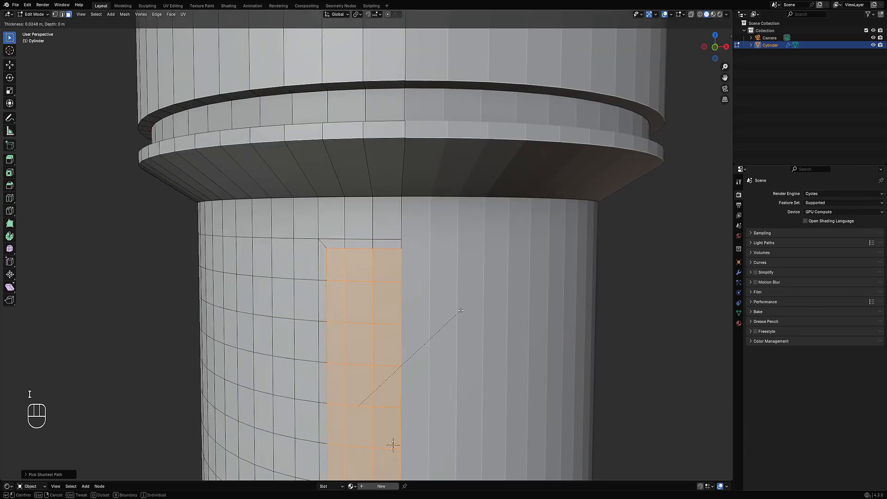
{"action": "left_click", "coordinate": [460, 313]}
{"action": "key", "text": "alt+s"}
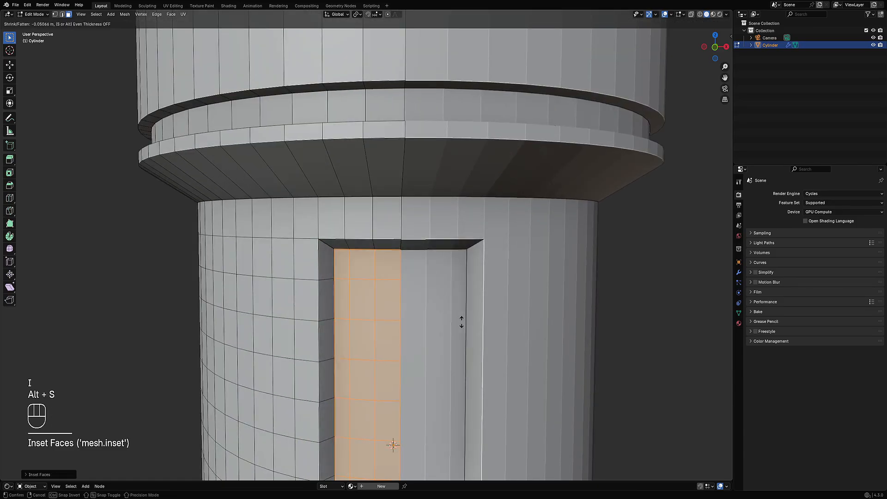
{"action": "left_click", "coordinate": [462, 334]}
Inspect the recessed panel at the seam, undo the recess and its inset, and deselect everything in front view.
{"action": "middle_click_drag", "start_coordinate": [464, 331], "coordinate": [357, 263]}
{"action": "scroll", "coordinate": [434, 295], "scroll_direction": "up", "scroll_amount": 5}
{"action": "key", "text": "alt+a"}
{"action": "scroll", "coordinate": [433, 259], "scroll_direction": "up", "scroll_amount": 3}
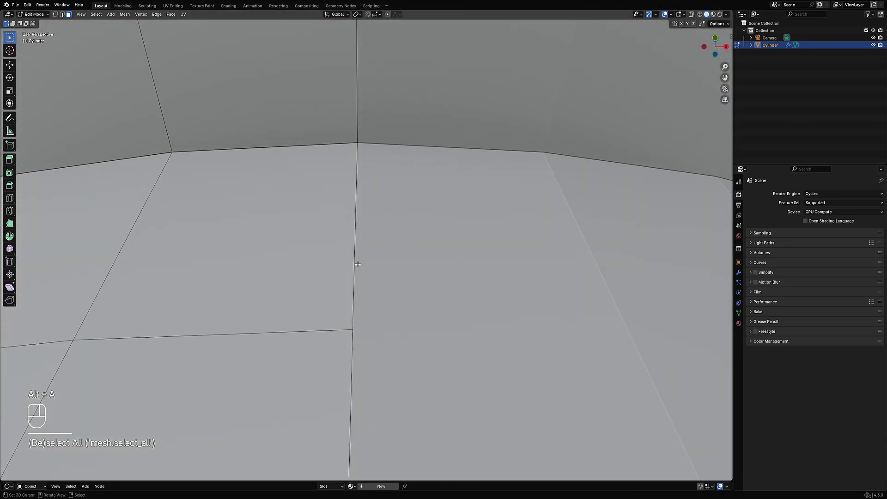
{"action": "scroll", "coordinate": [354, 281], "scroll_direction": "down", "scroll_amount": 10}
{"action": "middle_click_drag", "start_coordinate": [362, 332], "coordinate": [404, 268]}
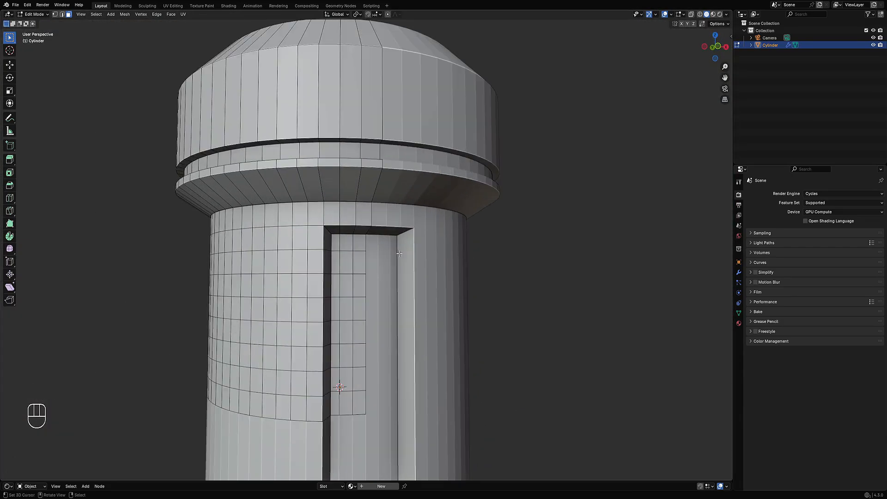
{"action": "key", "text": "ctrl+z"}
{"action": "key", "text": "ctrl+z"}
{"action": "key", "text": "ctrl+z"}
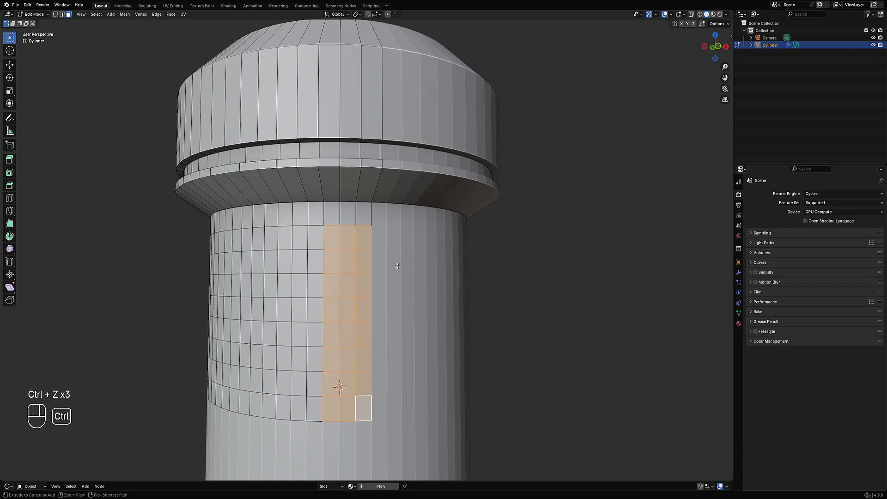
{"action": "key", "text": "KP_1"}
{"action": "key", "text": "alt+a"}
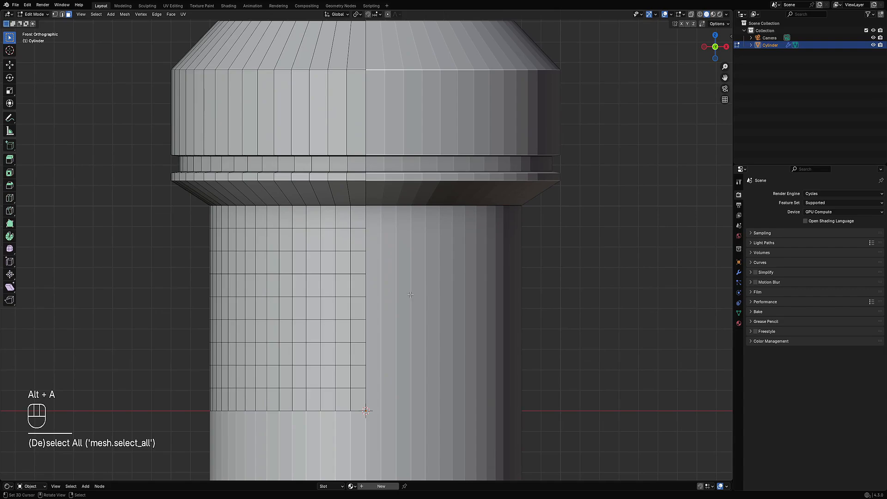
Sketch a rough handle profile as an annotation beside the head and waist, and erase it again.
{"action": "mouse_move", "coordinate": [409, 288]}
{"action": "middle_mouse_down"}
{"action": "mouse_move", "coordinate": [440, 261]}
{"action": "mouse_move", "coordinate": [446, 287]}
{"action": "mouse_move", "coordinate": [416, 300]}
{"action": "middle_mouse_up"}
{"action": "middle_click_drag", "start_coordinate": [350, 313], "coordinate": [368, 290], "text": "shift"}
{"action": "middle_click_drag", "start_coordinate": [367, 290], "coordinate": [339, 259]}
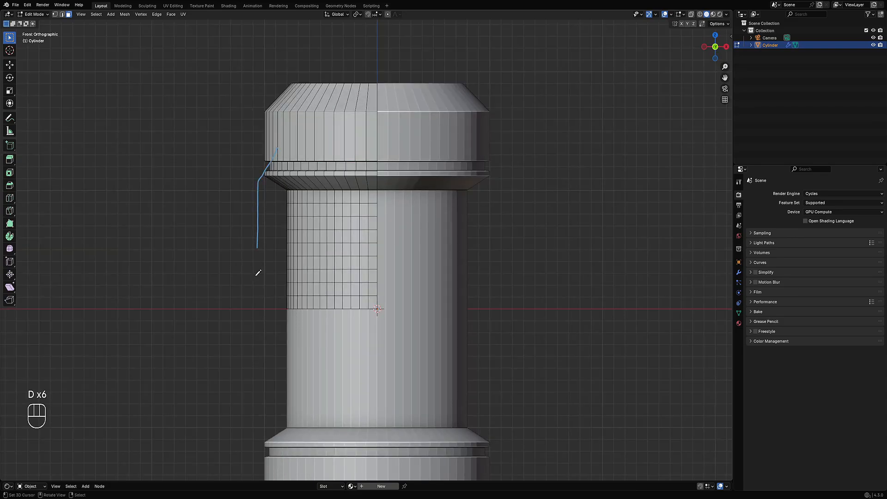
{"action": "left_click_drag", "start_coordinate": [259, 347], "coordinate": [258, 349]}
{"action": "right_click_drag", "start_coordinate": [258, 350], "coordinate": [268, 177]}
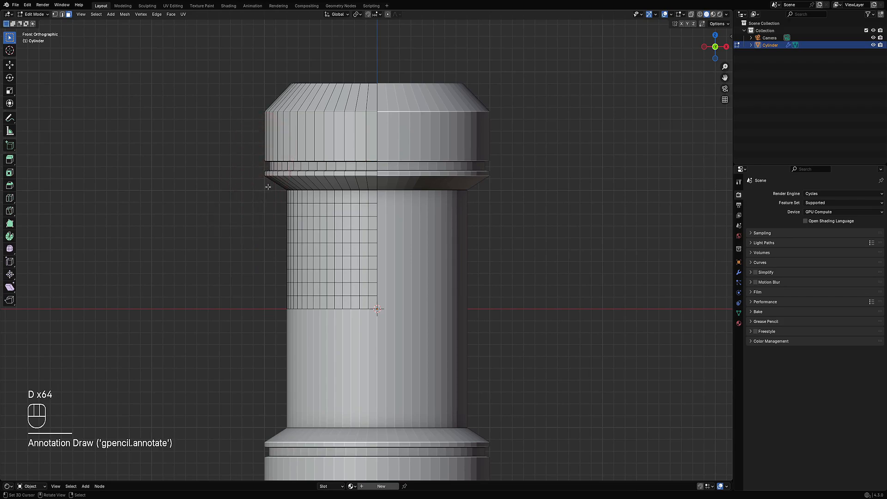
{"action": "right_click_drag", "start_coordinate": [248, 296], "coordinate": [259, 221]}
Select four neighbouring faces on the sloped underside of the head, directly above the gridded waist.
{"action": "middle_click_drag", "start_coordinate": [298, 228], "coordinate": [296, 234]}
{"action": "key", "text": "Tab"}
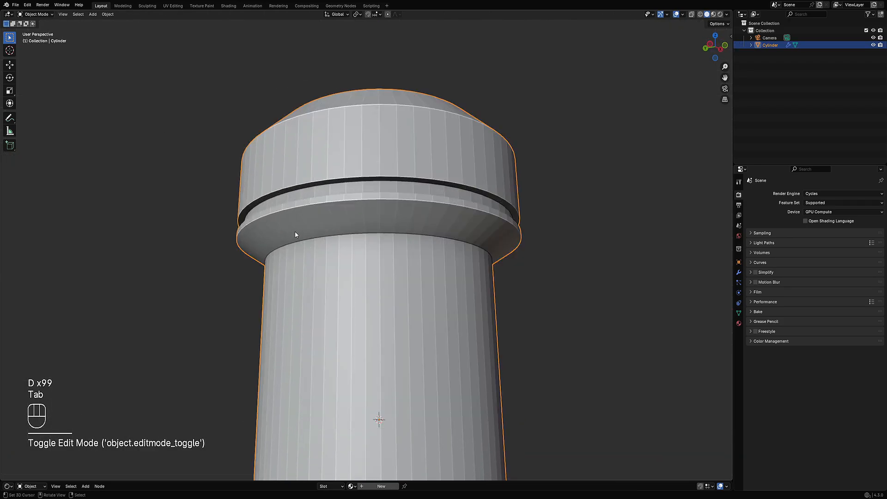
{"action": "key", "text": "Tab"}
{"action": "key", "text": "2"}
{"action": "left_click", "coordinate": [301, 228]}
{"action": "key", "text": "3"}
{"action": "left_click", "coordinate": [321, 222], "text": "shift"}
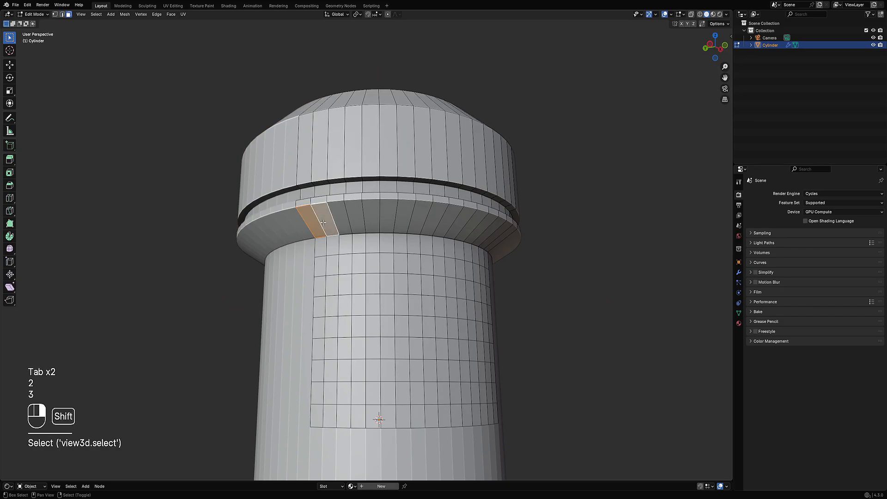
{"action": "left_click", "coordinate": [339, 221], "text": "shift"}
{"action": "left_click", "coordinate": [356, 222], "text": "shift"}
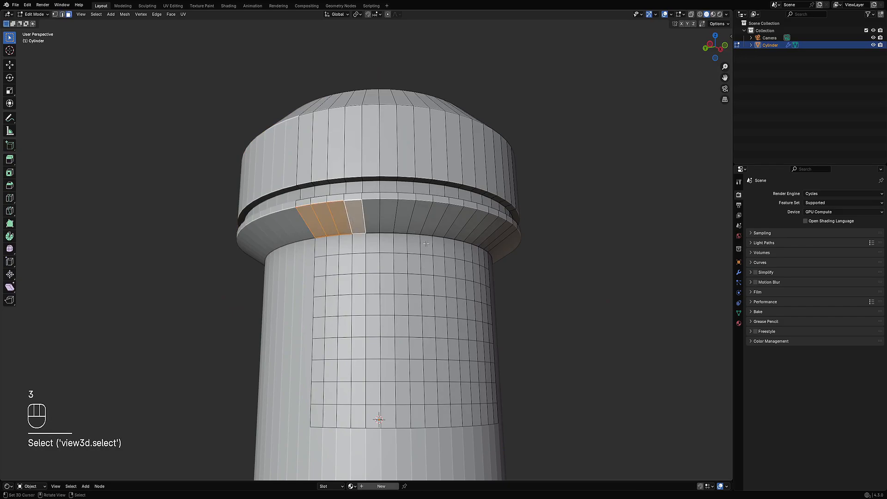
Inset the four selected underside faces and extrude them outward into a protruding block.
{"action": "key", "text": "i"}
{"action": "left_click", "coordinate": [412, 252]}
{"action": "key", "text": "e"}
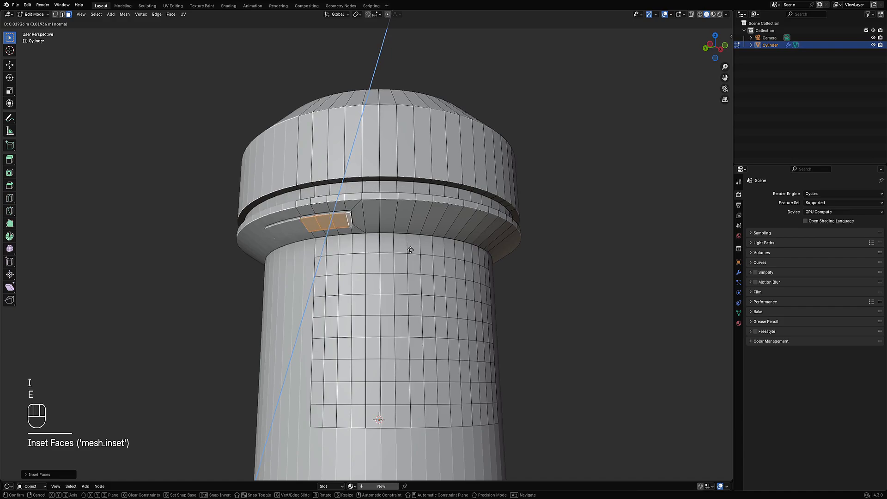
{"action": "left_click", "coordinate": [399, 276]}
Select the two border faces meeting at the extruded block's corner and mark that joint with an annotation.
{"action": "middle_click_drag", "start_coordinate": [397, 272], "coordinate": [390, 226]}
{"action": "scroll", "coordinate": [370, 194], "scroll_direction": "up", "scroll_amount": 4}
{"action": "middle_click_drag", "start_coordinate": [344, 139], "coordinate": [354, 301], "text": "shift"}
{"action": "scroll", "coordinate": [354, 301], "scroll_direction": "up", "scroll_amount": 2}
{"action": "key", "text": "3"}
{"action": "left_click", "coordinate": [335, 321]}
{"action": "left_click", "coordinate": [354, 375], "text": "shift"}
{"action": "middle_click_drag", "start_coordinate": [354, 374], "coordinate": [246, 304]}
{"action": "left_click_drag", "start_coordinate": [330, 304], "coordinate": [336, 370]}
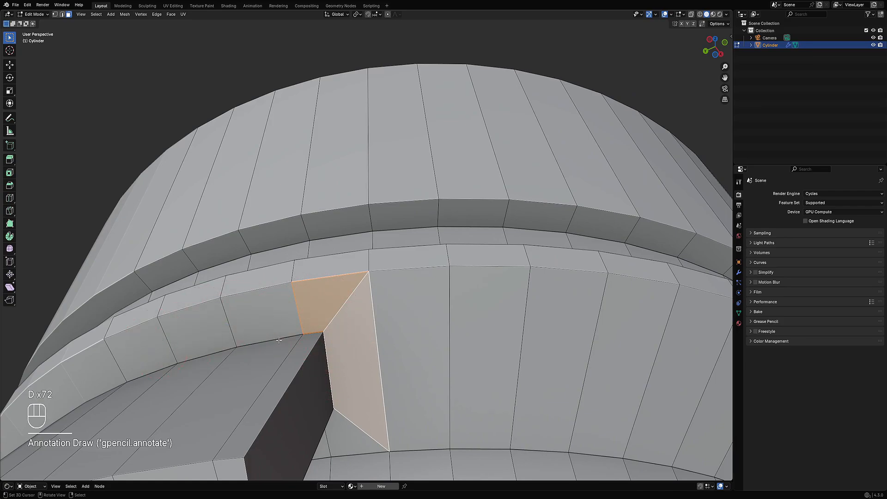
Undo the block's extrusion and inset on the underside, and deselect all faces in front view.
{"action": "scroll", "coordinate": [279, 340], "scroll_direction": "down", "scroll_amount": 6}
{"action": "middle_click_drag", "start_coordinate": [296, 324], "coordinate": [362, 251]}
{"action": "key", "text": "ctrl+z"}
{"action": "key", "text": "ctrl+z"}
{"action": "key", "text": "ctrl+z"}
{"action": "key", "text": "ctrl+z"}
{"action": "key", "text": "ctrl+z"}
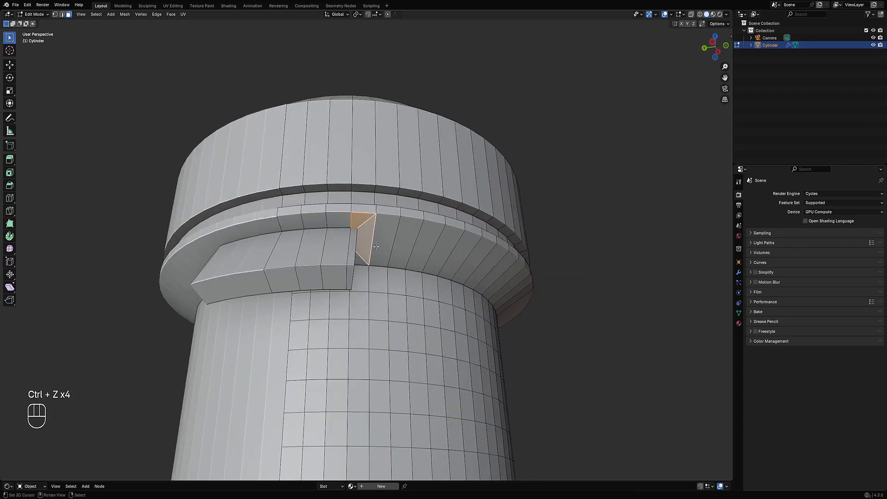
{"action": "middle_click_drag", "start_coordinate": [360, 249], "coordinate": [376, 259]}
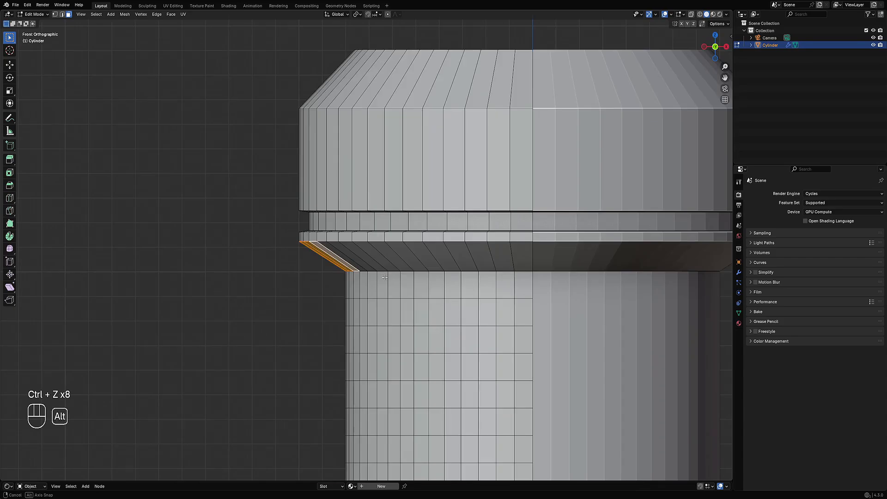
{"action": "key", "text": "Tab"}
{"action": "key", "text": "Tab"}
{"action": "scroll", "coordinate": [376, 259], "scroll_direction": "down", "scroll_amount": 3}
{"action": "key", "text": "alt+a"}
Start Draw Faces on the cylinder in Object Mode with the draw shape set to Strips.
{"action": "key", "text": "Tab"}
{"action": "key", "text": "ctrl+shift+x"}
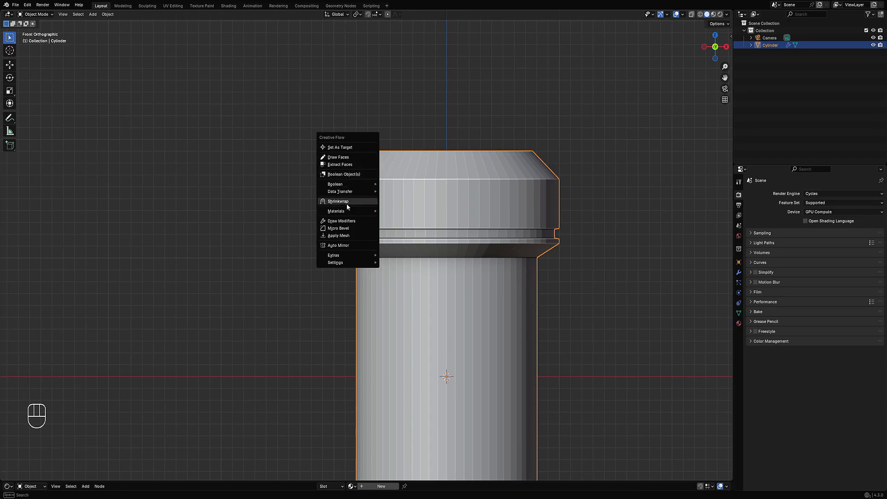
{"action": "left_click", "coordinate": [343, 158]}
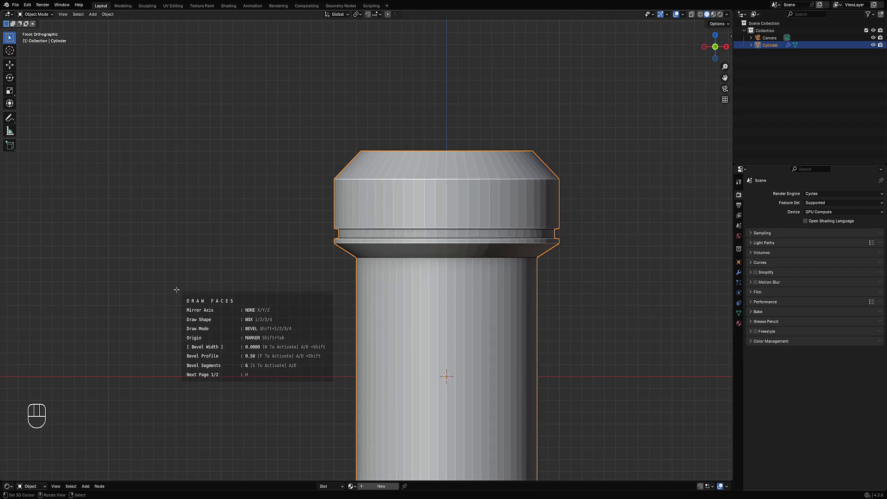
{"action": "key", "text": "4"}
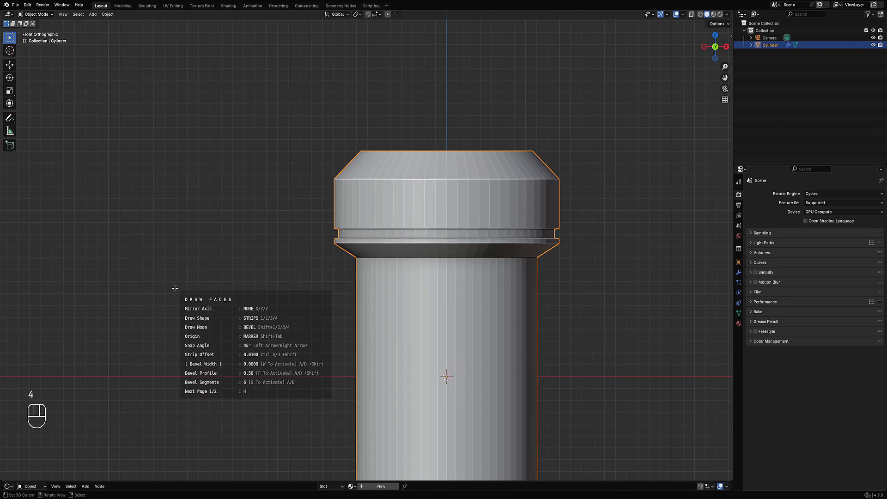
{"action": "middle_click_drag", "start_coordinate": [174, 288], "coordinate": [148, 256], "text": "shift"}
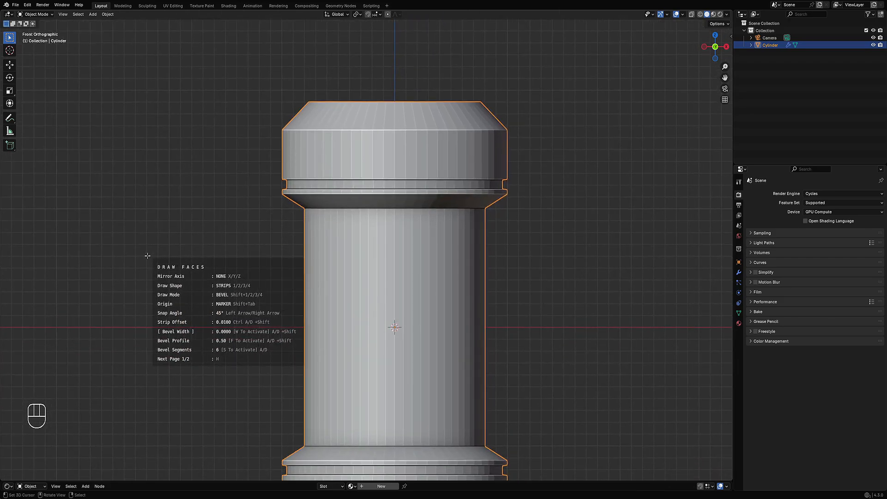
Draw the first strip segment from the head's sloped underside diagonally outward, snapped to the 45° angle.
{"action": "left_click", "coordinate": [297, 199]}
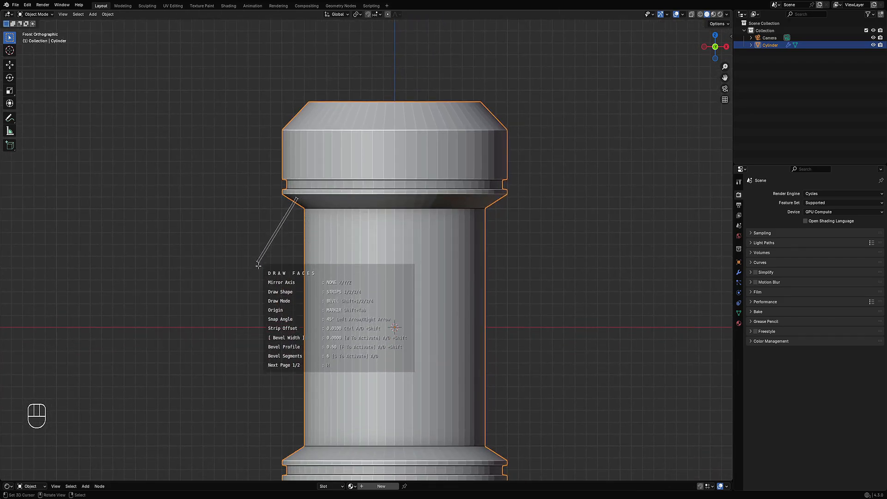
{"action": "right_click", "coordinate": [276, 252]}
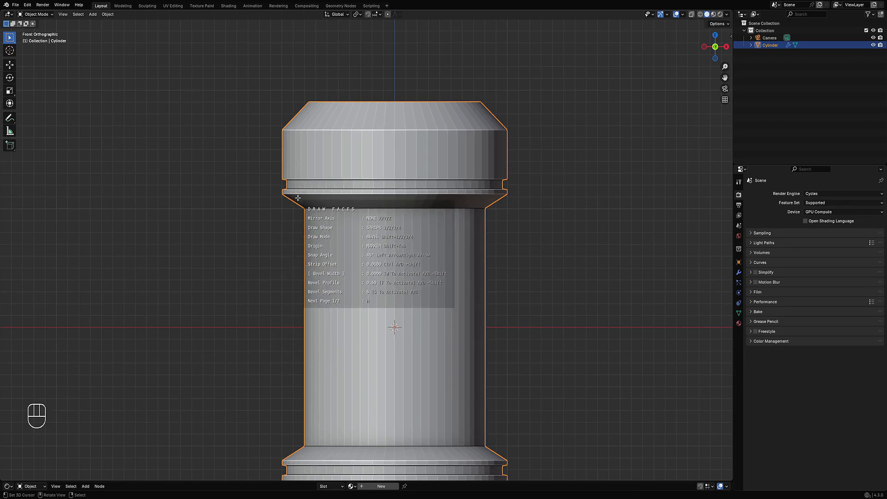
{"action": "left_click", "coordinate": [298, 198]}
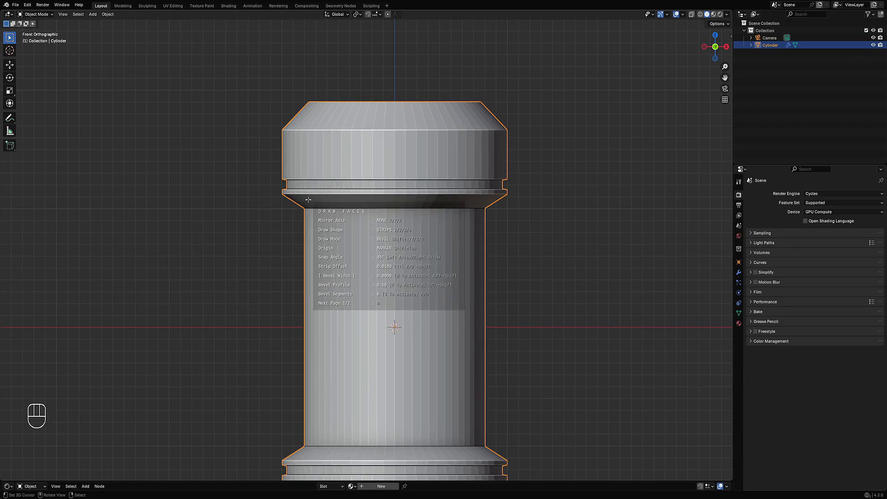
{"action": "left_click", "coordinate": [273, 229], "text": "shift"}
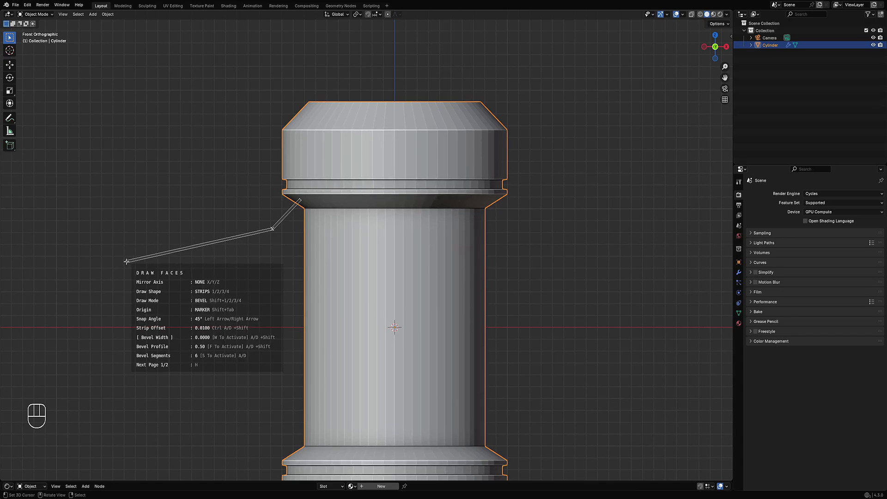
Try a 25° snap angle for the strip and restore it to 45°.
{"action": "key", "text": "Left"}
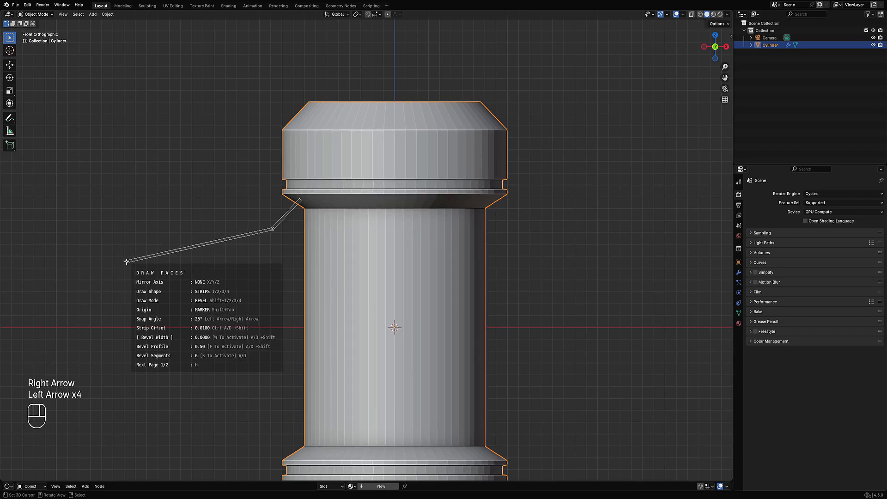
{"action": "key", "text": "Right"}
{"action": "key", "text": "Right"}
{"action": "key", "text": "Right"}
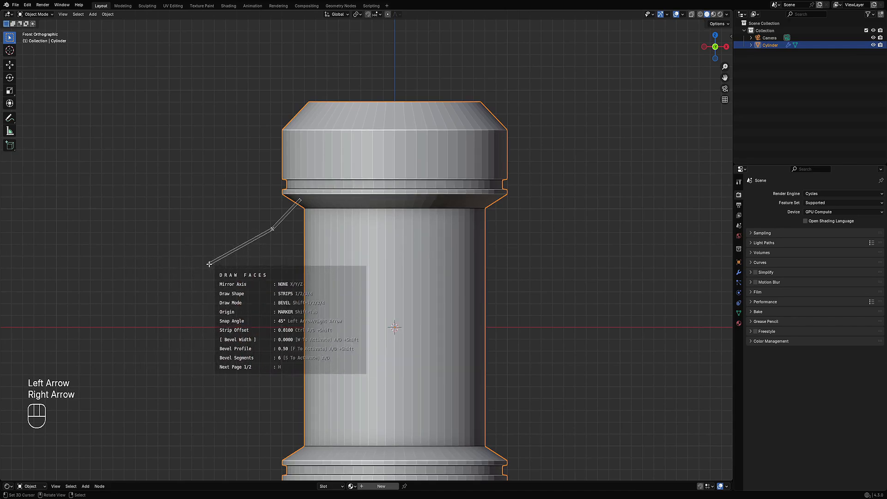
Adjust the strip's width in coarse and fine increments to a strip offset of 0.0256.
{"action": "key", "text": "ctrl"}
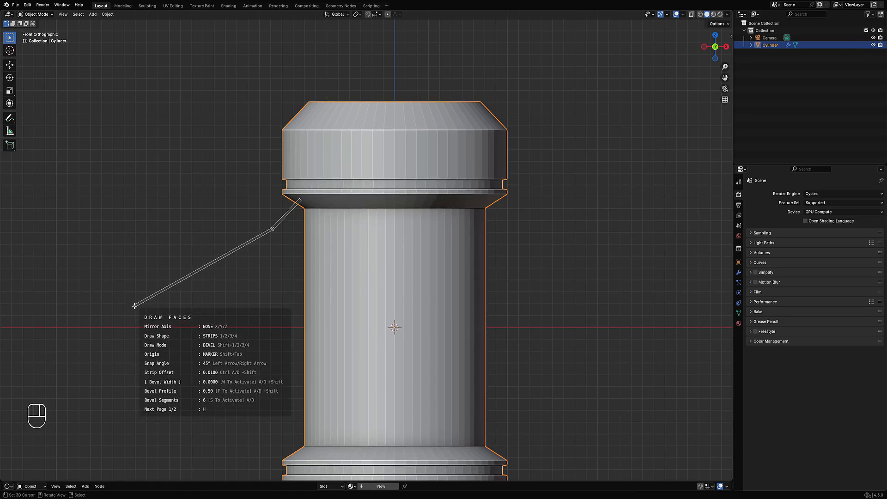
{"action": "key", "text": "ctrl"}
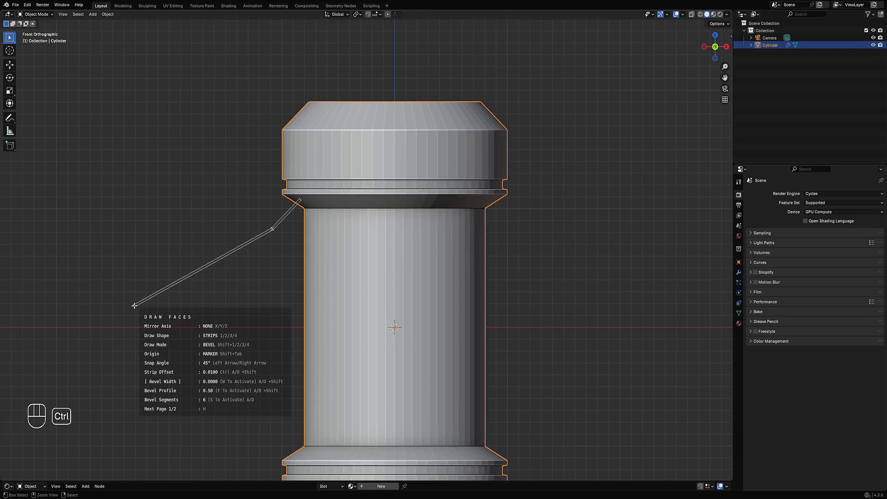
{"action": "key", "text": "ctrl+d"}
{"action": "key", "text": "ctrl+d"}
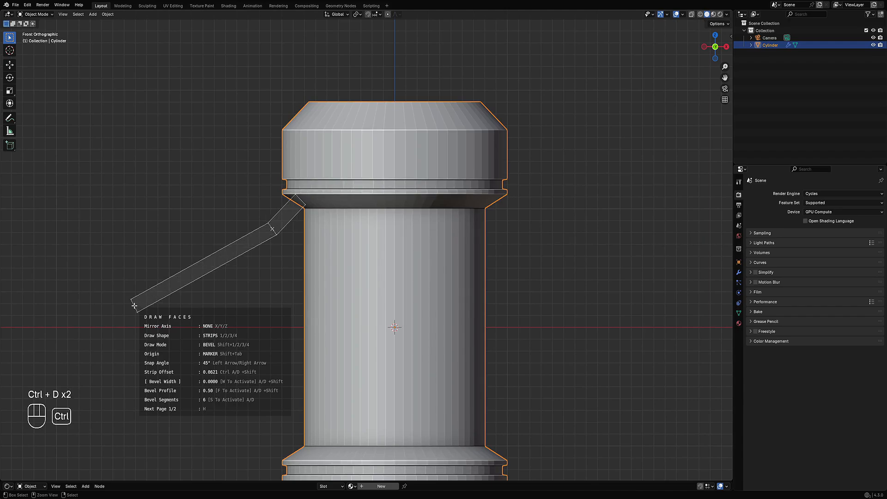
{"action": "key", "text": "ctrl+a"}
{"action": "key", "text": "ctrl+a"}
{"action": "key", "text": "ctrl+d"}
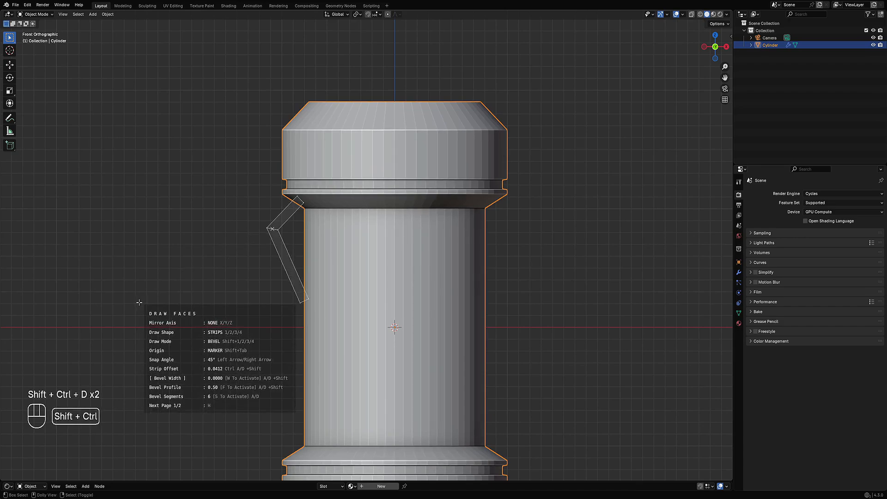
{"action": "key", "text": "shift+ctrl+a"}
{"action": "key", "text": "shift+ctrl+a"}
{"action": "key", "text": "shift+ctrl+a"}
{"action": "key", "text": "shift+ctrl+d"}
{"action": "key", "text": "shift+ctrl+d"}
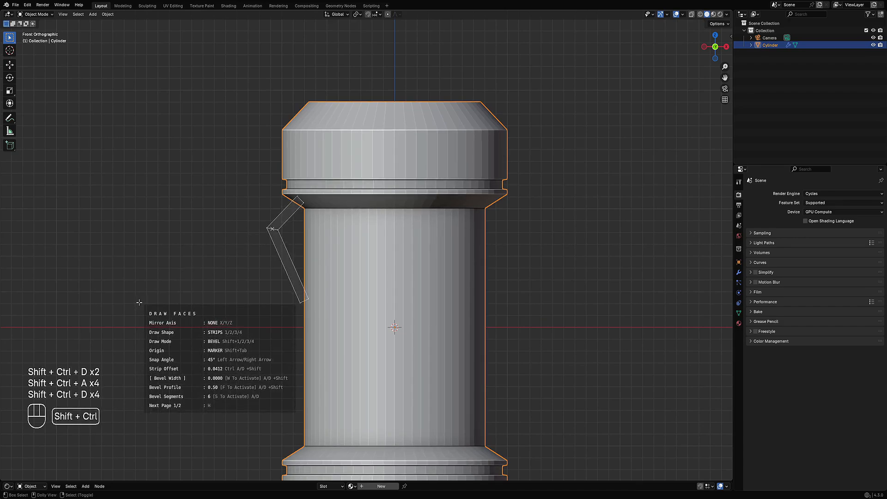
{"action": "key", "text": "shift+ctrl+a"}
{"action": "key", "text": "shift+ctrl+a"}
{"action": "key", "text": "shift+ctrl+a"}
{"action": "key", "text": "shift+ctrl+d"}
{"action": "key", "text": "shift+ctrl+d"}
{"action": "key", "text": "shift+ctrl+a"}
{"action": "key", "text": "shift+ctrl+a"}
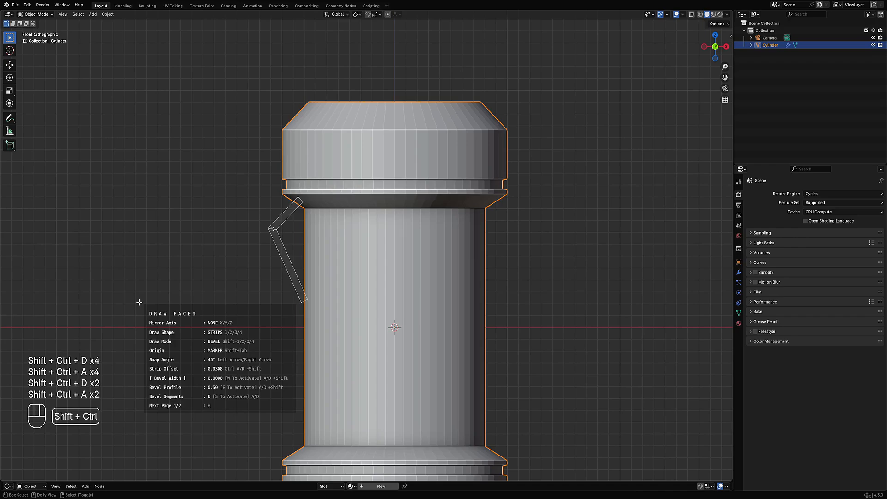
{"action": "key", "text": "shift+ctrl+d"}
{"action": "key", "text": "shift+ctrl+d"}
{"action": "key", "text": "shift+ctrl+a"}
{"action": "key", "text": "shift+ctrl+d"}
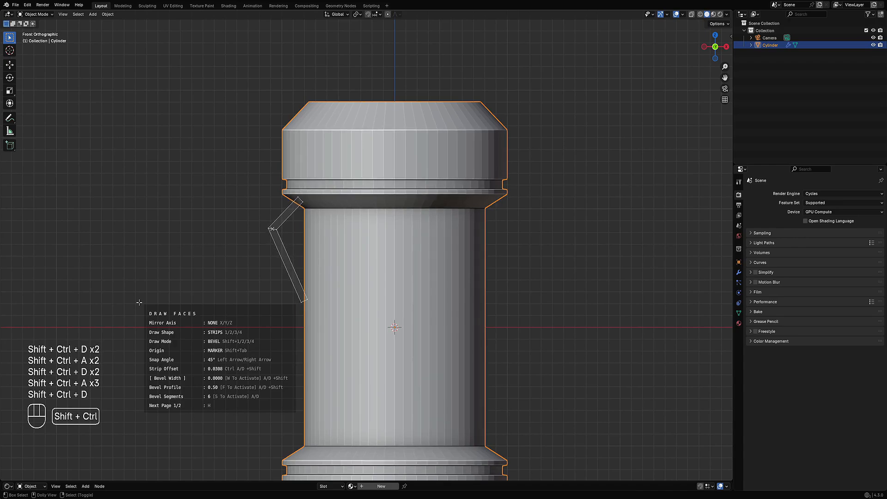
{"action": "key", "text": "shift+ctrl+d"}
{"action": "key", "text": "shift+ctrl+a"}
{"action": "key", "text": "shift+ctrl+a"}
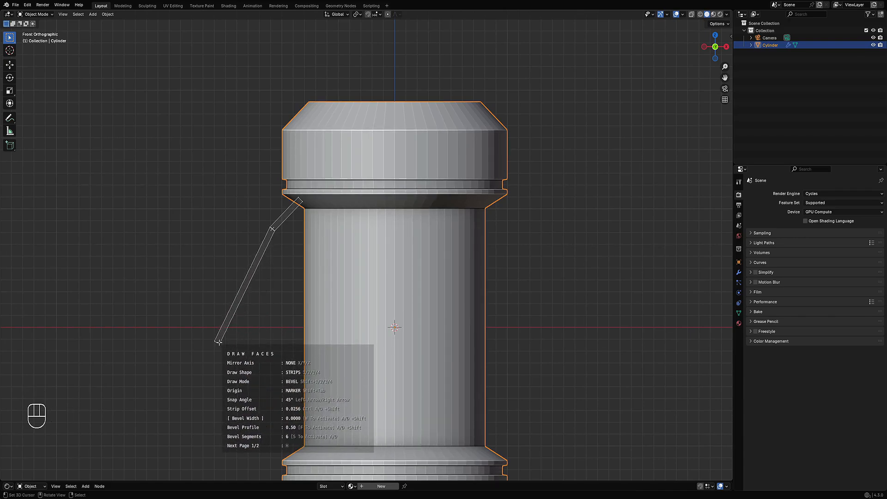
Mirror the strip on the Z axis with a vertical middle bar, and create the handle with a solidify thickness of -0.1667.
{"action": "key", "text": "z"}
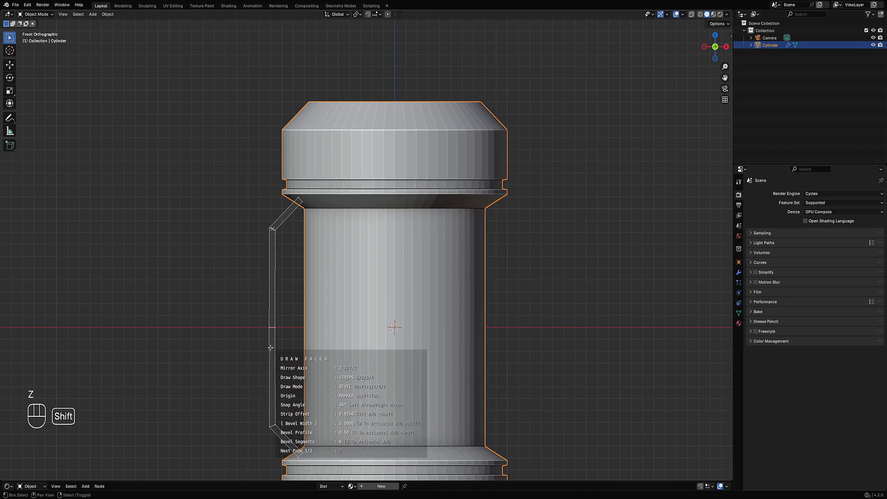
{"action": "key", "text": "space"}
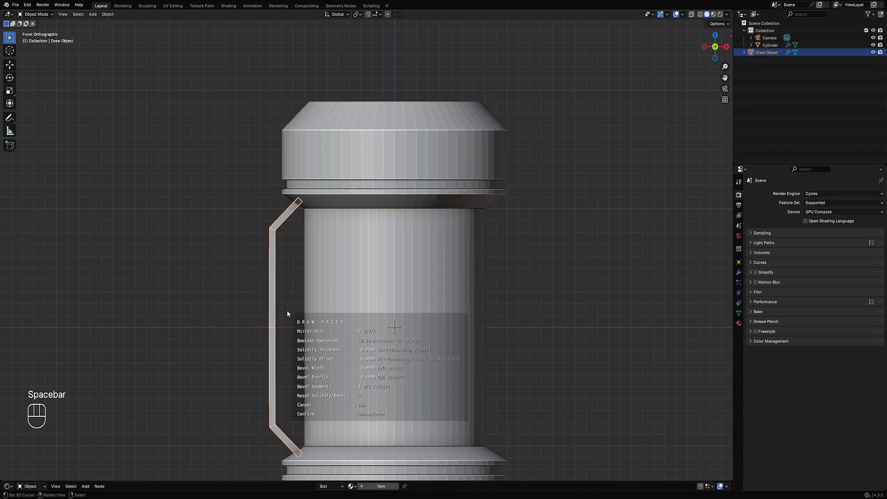
{"action": "mouse_move", "coordinate": [286, 310]}
{"action": "middle_mouse_down"}
{"action": "mouse_move", "coordinate": [296, 299]}
{"action": "mouse_move", "coordinate": [345, 293]}
{"action": "mouse_move", "coordinate": [360, 317]}
{"action": "mouse_move", "coordinate": [376, 293]}
{"action": "middle_mouse_up"}
{"action": "mouse_move", "coordinate": [428, 247]}
{"action": "middle_mouse_down"}
{"action": "mouse_move", "coordinate": [377, 269]}
{"action": "mouse_move", "coordinate": [360, 264]}
{"action": "mouse_move", "coordinate": [364, 284]}
{"action": "middle_mouse_up"}
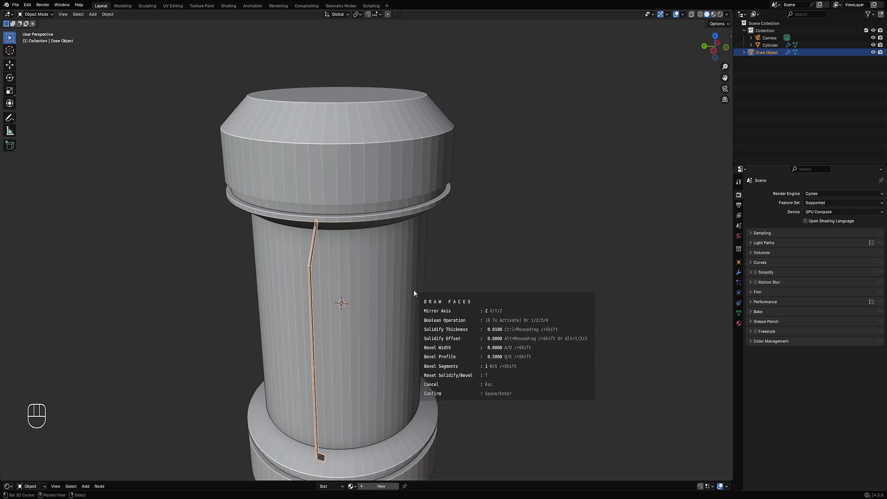
{"action": "key", "text": "ctrl"}
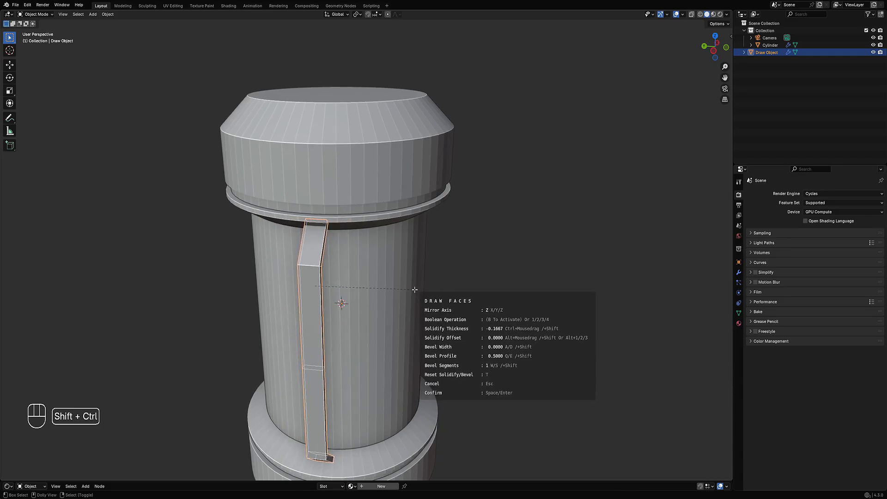
{"action": "middle_click_drag", "start_coordinate": [414, 289], "coordinate": [336, 274]}
{"action": "key", "text": "space"}
Examine the handle against the cylinder from the front and at an angle, checking its mesh in Edit Mode.
{"action": "scroll", "coordinate": [341, 215], "scroll_direction": "down", "scroll_amount": 4}
{"action": "middle_click_drag", "start_coordinate": [341, 216], "coordinate": [441, 263]}
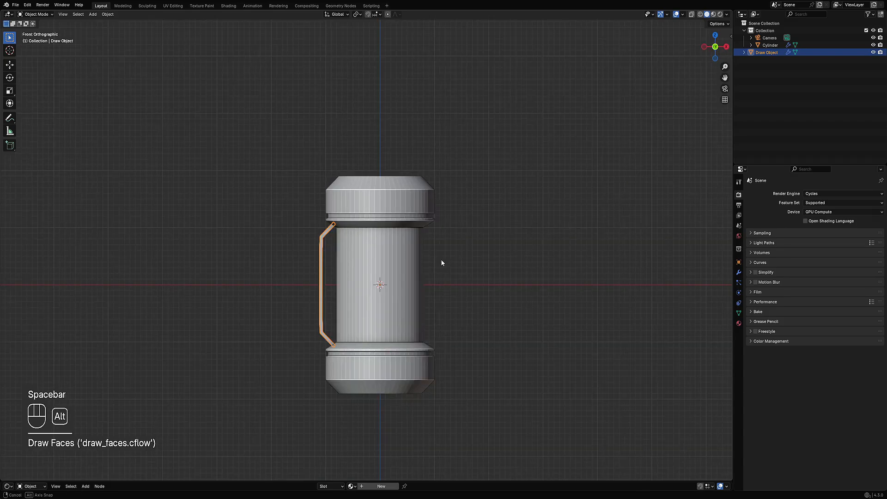
{"action": "scroll", "coordinate": [441, 263], "scroll_direction": "up", "scroll_amount": 5}
{"action": "middle_click_drag", "start_coordinate": [327, 260], "coordinate": [361, 234]}
{"action": "scroll", "coordinate": [372, 254], "scroll_direction": "down", "scroll_amount": 3}
{"action": "key", "text": "Tab"}
{"action": "key", "text": "a"}
{"action": "key", "text": "Tab"}
{"action": "scroll", "coordinate": [370, 239], "scroll_direction": "up", "scroll_amount": 3}
{"action": "key", "text": "Tab"}
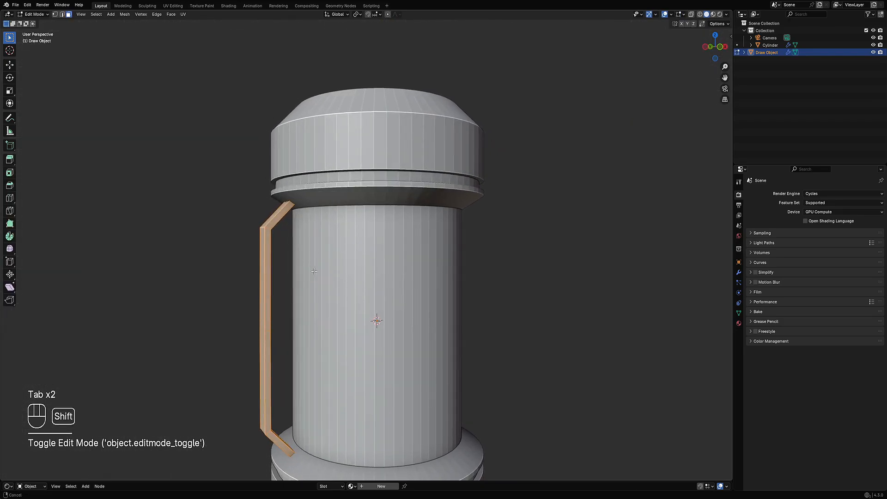
{"action": "scroll", "coordinate": [314, 272], "scroll_direction": "up", "scroll_amount": 3}
{"action": "key", "text": "Tab"}
{"action": "middle_click_drag", "start_coordinate": [265, 254], "coordinate": [455, 242]}
Show the handle's modifier stack and open its Draw Modifiers settings for mirror and thickness.
{"action": "left_click", "coordinate": [739, 273]}
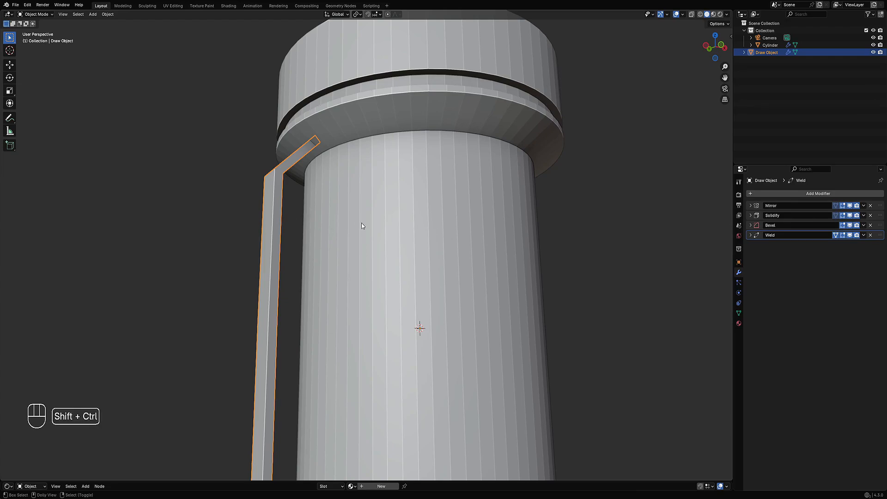
{"action": "key", "text": "shift+ctrl+x"}
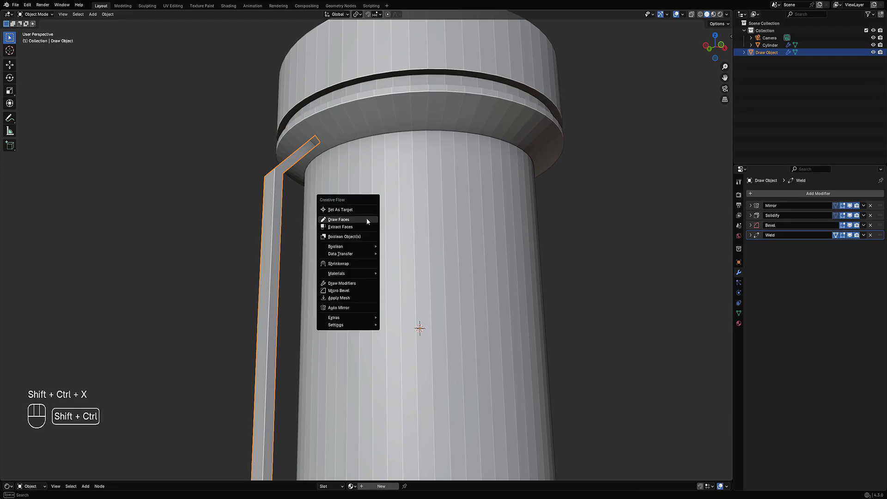
{"action": "left_click", "coordinate": [353, 281]}
{"action": "left_click_drag", "start_coordinate": [356, 280], "coordinate": [420, 237]}
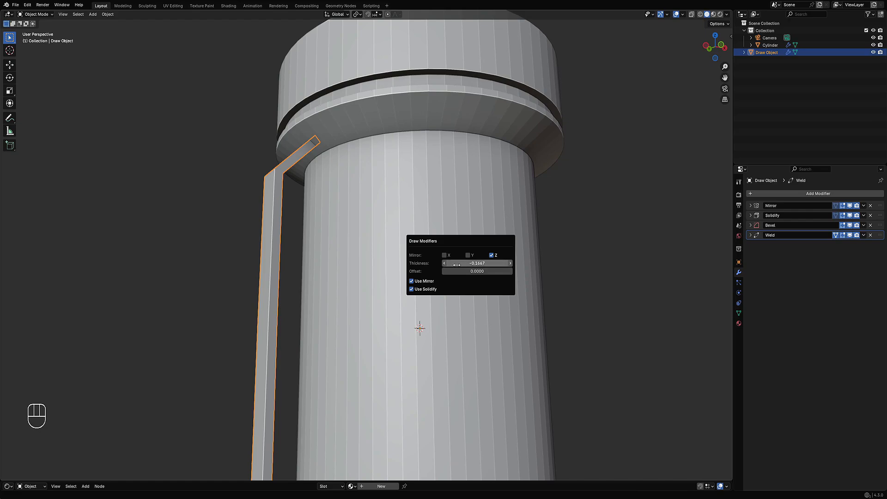
{"action": "mouse_move", "coordinate": [478, 263]}
{"action": "left_mouse_down"}
{"action": "mouse_move", "coordinate": [506, 263]}
{"action": "mouse_move", "coordinate": [466, 271]}
{"action": "left_mouse_up"}
Put the handle in Edit Mode with edge selection and make a short annotation stroke just below its upper bend.
{"action": "key", "text": "Tab"}
{"action": "scroll", "coordinate": [382, 234], "scroll_direction": "down", "scroll_amount": 4}
{"action": "key", "text": "KP_1"}
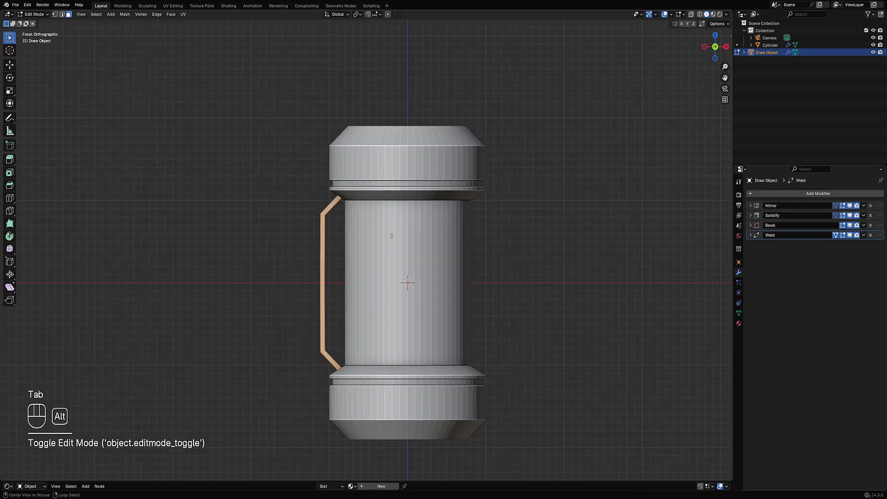
{"action": "scroll", "coordinate": [372, 226], "scroll_direction": "up", "scroll_amount": 4}
{"action": "key", "text": "2"}
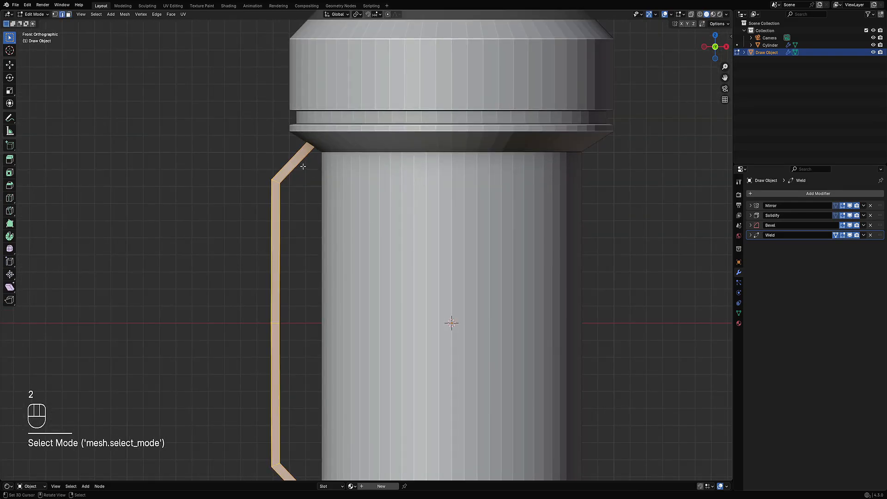
{"action": "left_click", "coordinate": [302, 165]}
{"action": "middle_click_drag", "start_coordinate": [283, 187], "coordinate": [362, 203]}
{"action": "key", "text": "d"}
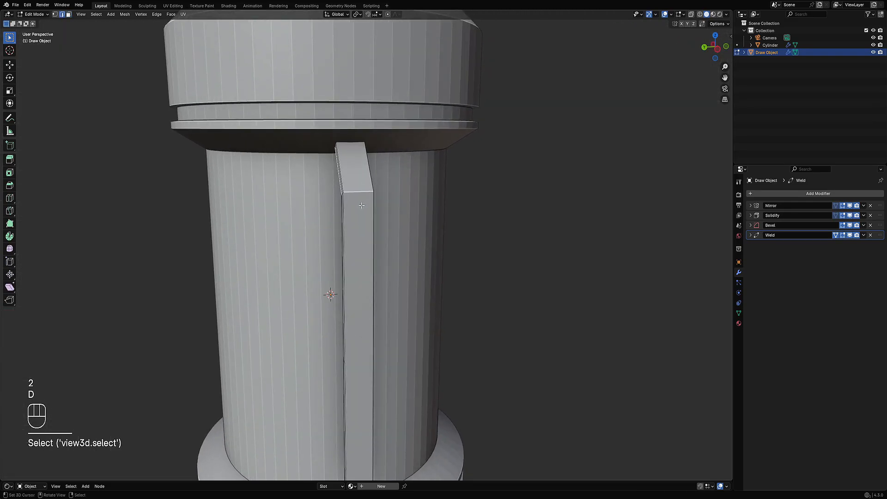
{"action": "left_click_drag", "start_coordinate": [361, 206], "coordinate": [337, 205]}
{"action": "key", "text": "KP_1"}
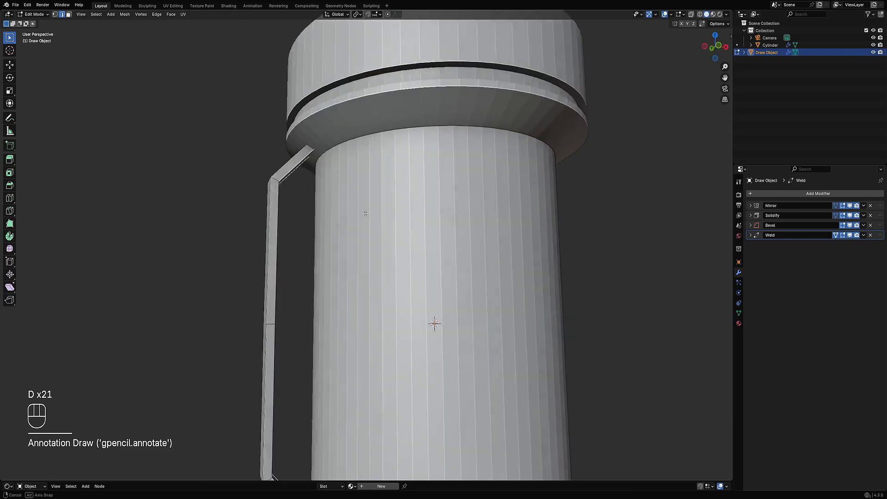
{"action": "scroll", "coordinate": [335, 328], "scroll_direction": "down", "scroll_amount": 4}
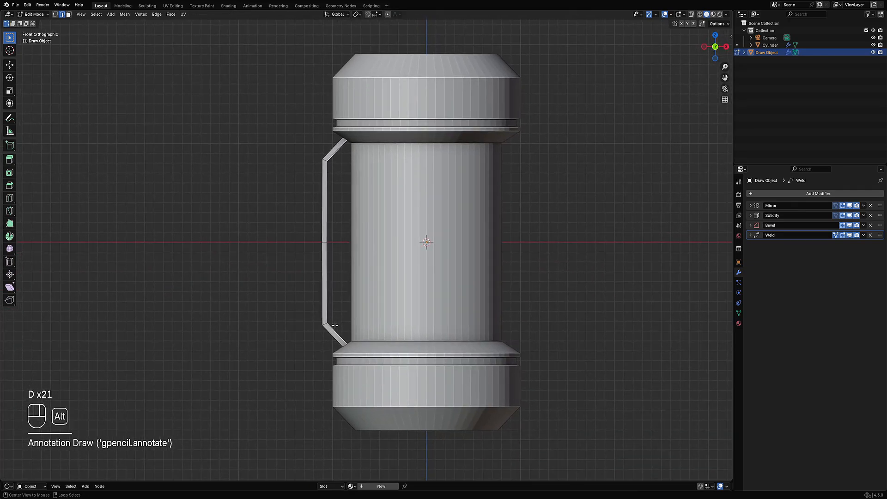
Select the handle's inner edges beside the upper bend and slide them inward with clamping off to widen the profile.
{"action": "key", "text": "alt+a"}
{"action": "left_click", "coordinate": [335, 152]}
{"action": "left_click", "coordinate": [329, 183], "text": "shift"}
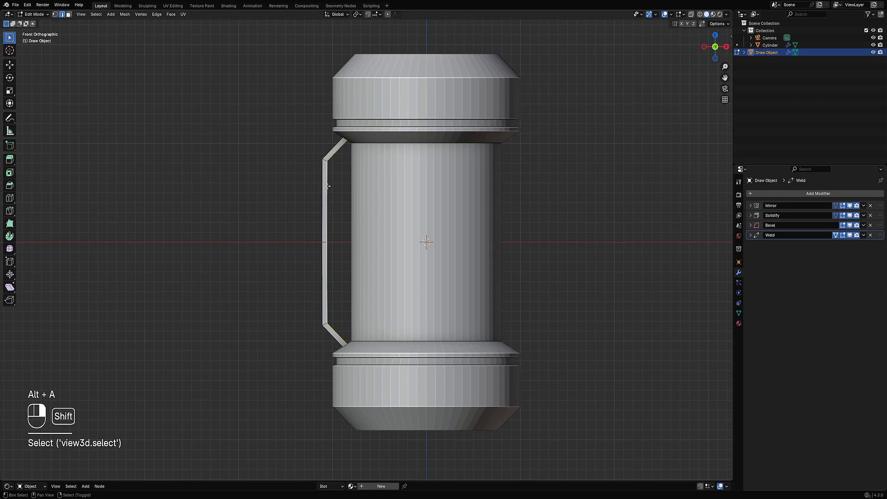
{"action": "scroll", "coordinate": [323, 176], "scroll_direction": "up", "scroll_amount": 5}
{"action": "middle_click_drag", "start_coordinate": [390, 207], "coordinate": [382, 217], "text": "shift"}
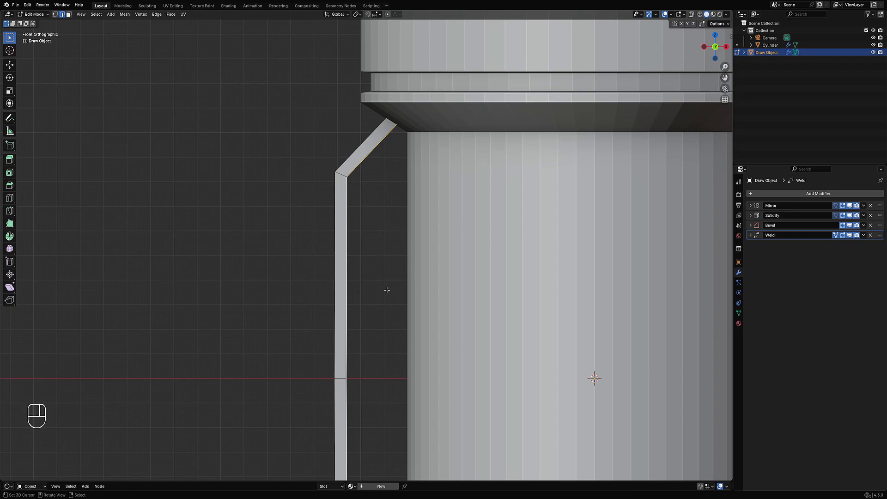
{"action": "key", "text": "g"}
{"action": "key", "text": "g"}
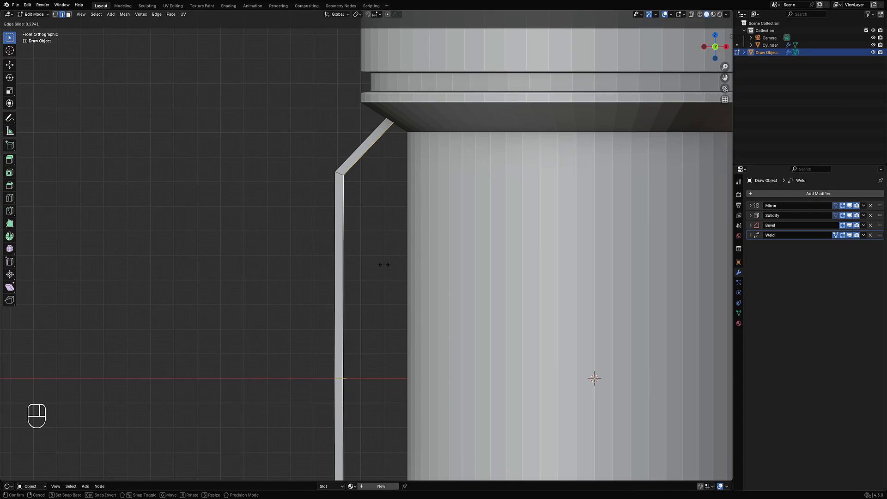
{"action": "key", "text": "alt"}
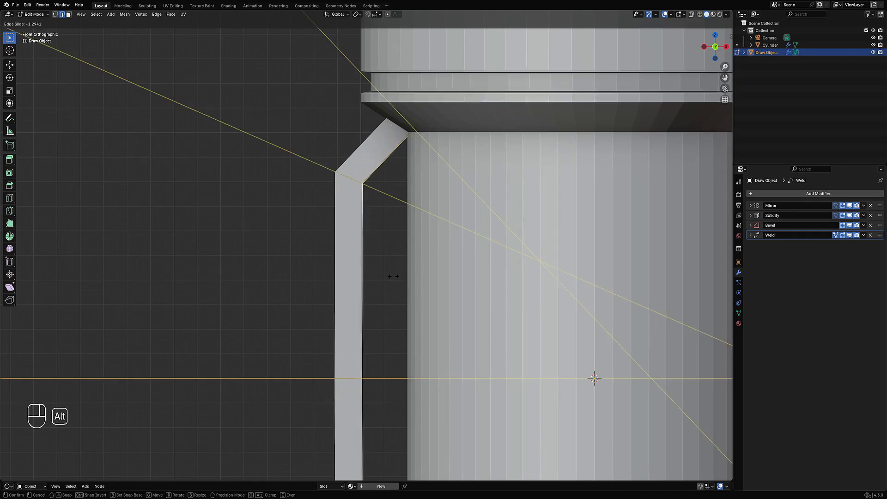
{"action": "left_click", "coordinate": [398, 279]}
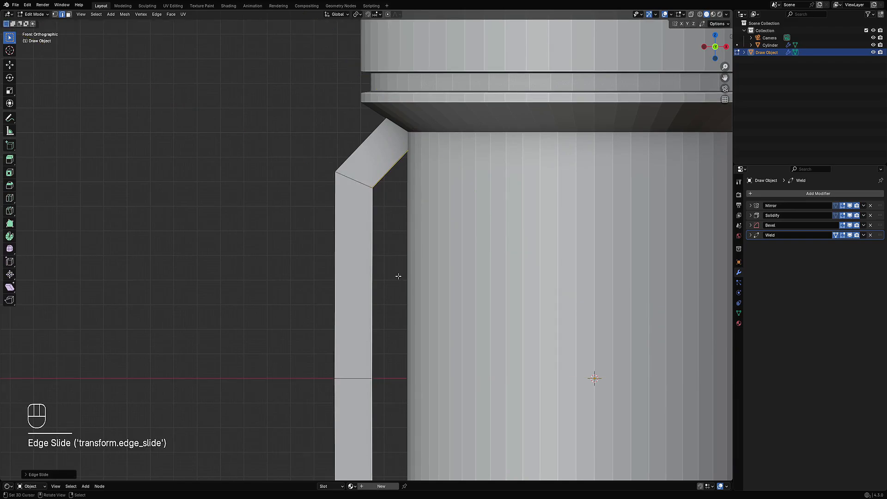
Fine-tune the handle's width with another slide of its inner edges and return to Object Mode.
{"action": "middle_click_drag", "start_coordinate": [402, 275], "coordinate": [393, 218]}
{"action": "scroll", "coordinate": [419, 245], "scroll_direction": "up", "scroll_amount": 4}
{"action": "key", "text": "Tab"}
{"action": "key", "text": "Tab"}
{"action": "scroll", "coordinate": [390, 216], "scroll_direction": "up", "scroll_amount": 3}
{"action": "middle_click_drag", "start_coordinate": [421, 244], "coordinate": [435, 250]}
{"action": "key", "text": "g"}
{"action": "key", "text": "g"}
{"action": "left_click", "coordinate": [414, 238]}
{"action": "key", "text": "Tab"}
Apply all of the handle's modifiers with Apply Mesh and check the resulting mesh in Edit Mode.
{"action": "scroll", "coordinate": [416, 239], "scroll_direction": "down", "scroll_amount": 7}
{"action": "key", "text": "Tab"}
{"action": "key", "text": "a"}
{"action": "key", "text": "Tab"}
{"action": "scroll", "coordinate": [421, 228], "scroll_direction": "up", "scroll_amount": 4}
{"action": "key", "text": "shift+ctrl+x"}
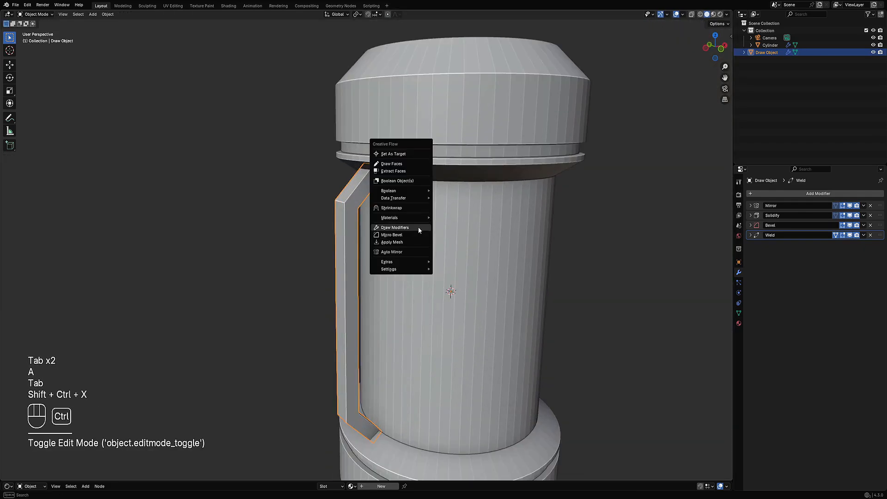
{"action": "left_click", "coordinate": [414, 239]}
{"action": "key", "text": "Tab"}
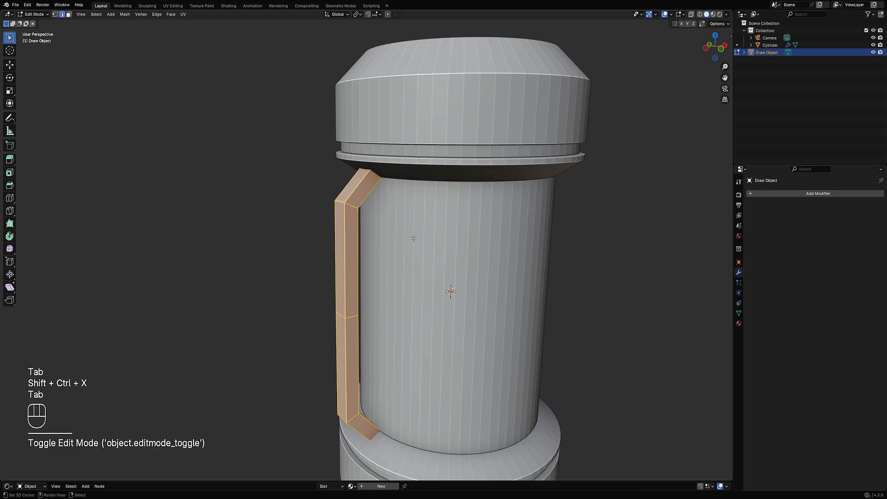
{"action": "key", "text": "1"}
{"action": "middle_click_drag", "start_coordinate": [414, 242], "coordinate": [377, 209]}
{"action": "key", "text": "Tab"}
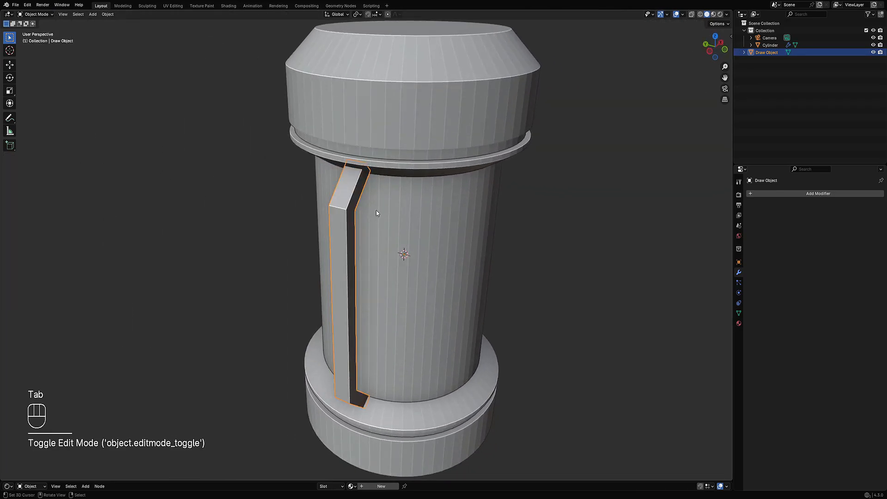
Create a Fast Circle Array of the handle with a count of 6 on the Z axis, pivoting on the origin.
{"action": "key", "text": "shift+ctrl+x"}
{"action": "mouse_move", "coordinate": [388, 250]}
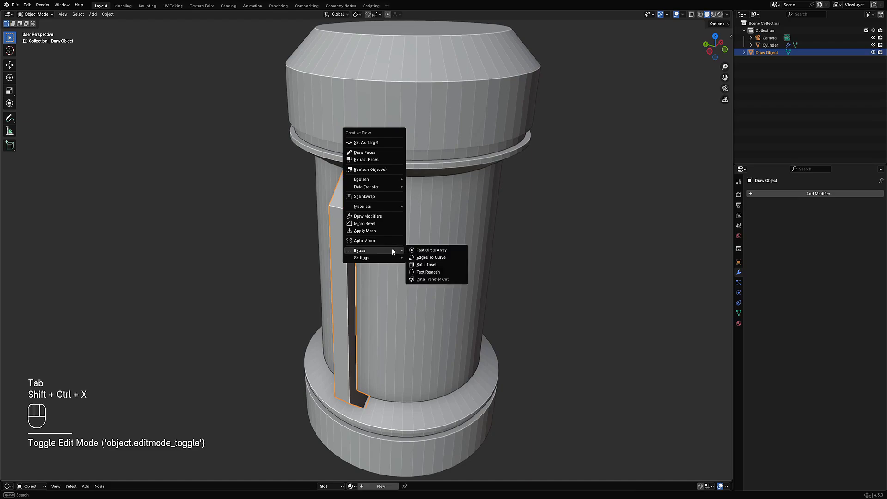
{"action": "left_click", "coordinate": [421, 250]}
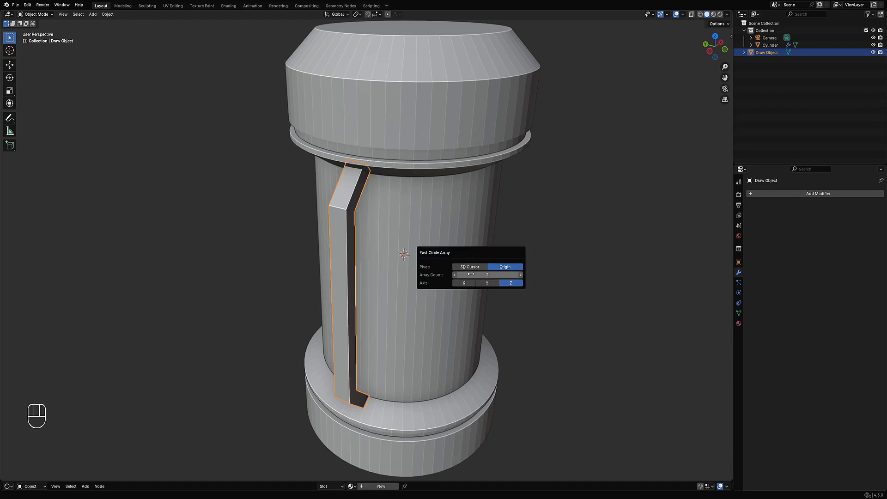
{"action": "scroll", "coordinate": [471, 274], "scroll_direction": "up", "scroll_amount": 4, "text": "ctrl"}
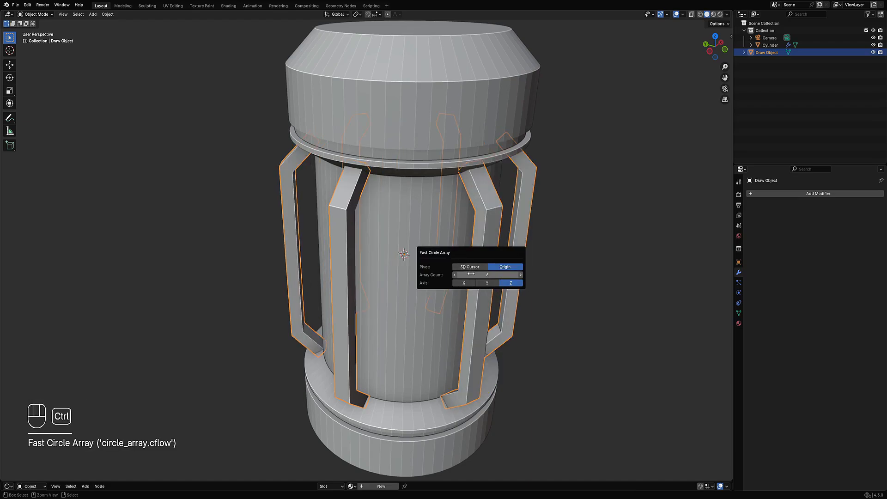
{"action": "scroll", "coordinate": [568, 277], "scroll_direction": "down", "scroll_amount": 3}
{"action": "middle_click_drag", "start_coordinate": [580, 271], "coordinate": [453, 248]}
{"action": "key", "text": "alt+a"}
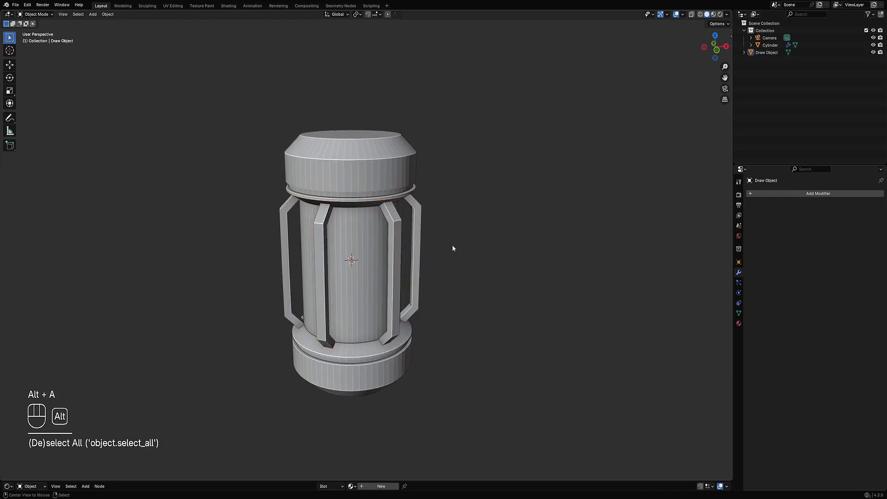
Open the cylinder's mesh in Edit Mode with face selection.
{"action": "middle_click_drag", "start_coordinate": [404, 227], "coordinate": [382, 305]}
{"action": "left_click", "coordinate": [361, 242]}
{"action": "key", "text": "Tab"}
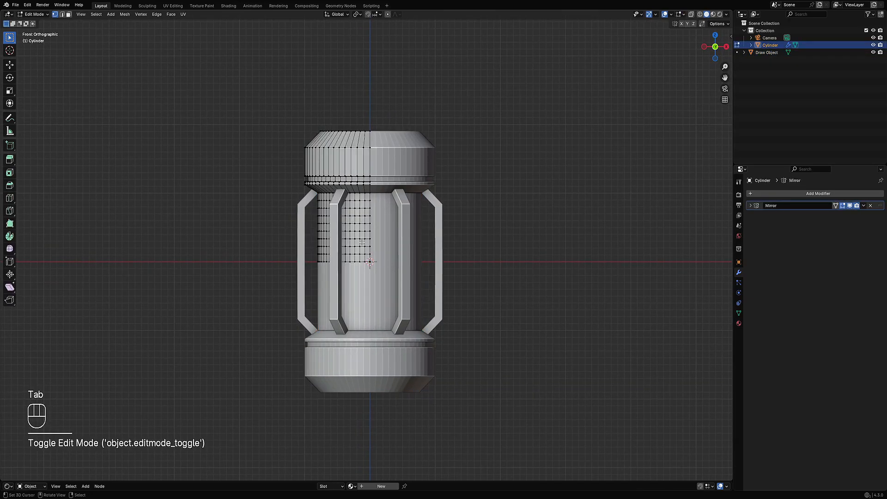
{"action": "middle_click_drag", "start_coordinate": [361, 242], "coordinate": [375, 211]}
{"action": "scroll", "coordinate": [394, 287], "scroll_direction": "up", "scroll_amount": 4}
{"action": "key", "text": "3"}
{"action": "left_click", "coordinate": [375, 217], "text": "alt+shift"}
{"action": "left_click", "coordinate": [379, 241], "text": "alt+shift"}
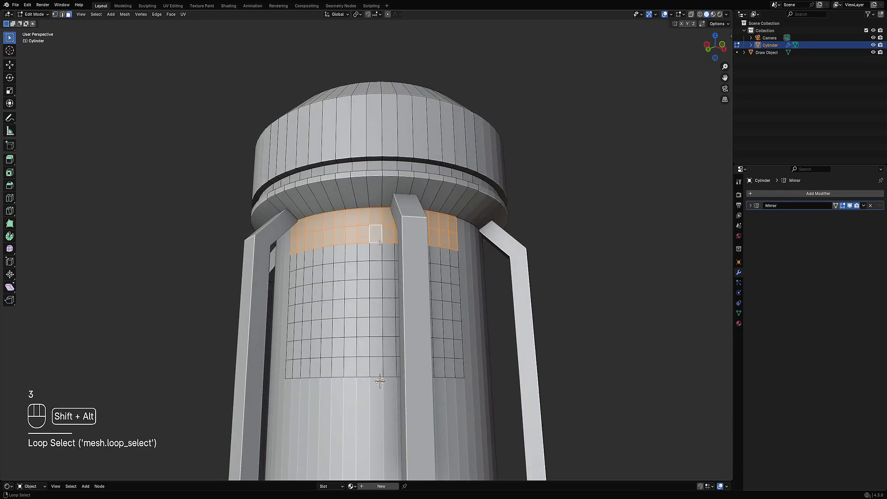
{"action": "left_click", "coordinate": [380, 248], "text": "alt+shift"}
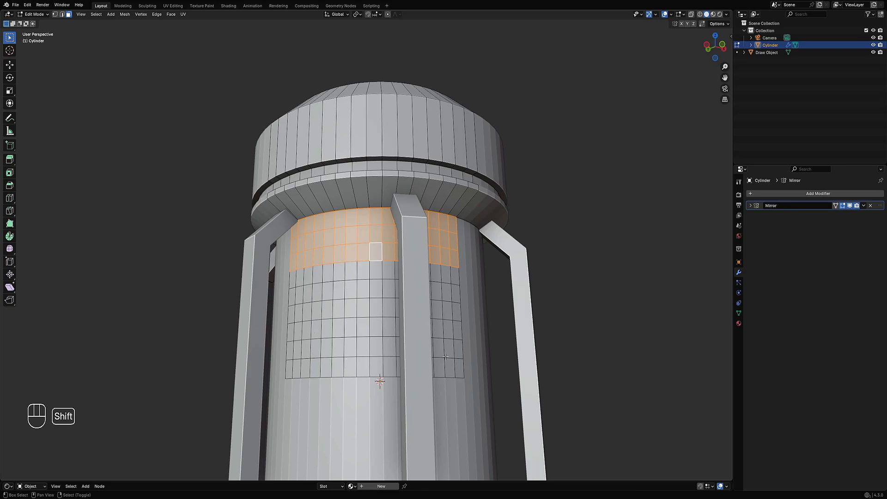
{"action": "middle_click_drag", "start_coordinate": [445, 357], "coordinate": [391, 267]}
{"action": "key", "text": "3"}
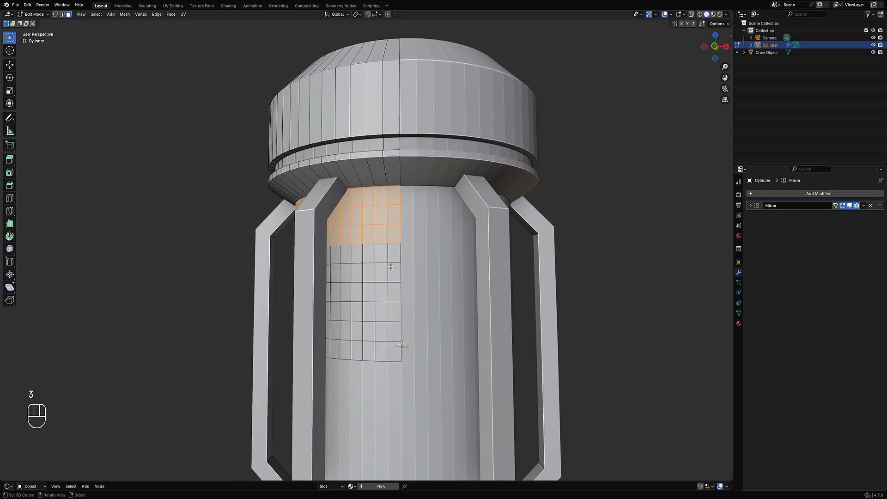
{"action": "left_click", "coordinate": [389, 258], "text": "alt+shift"}
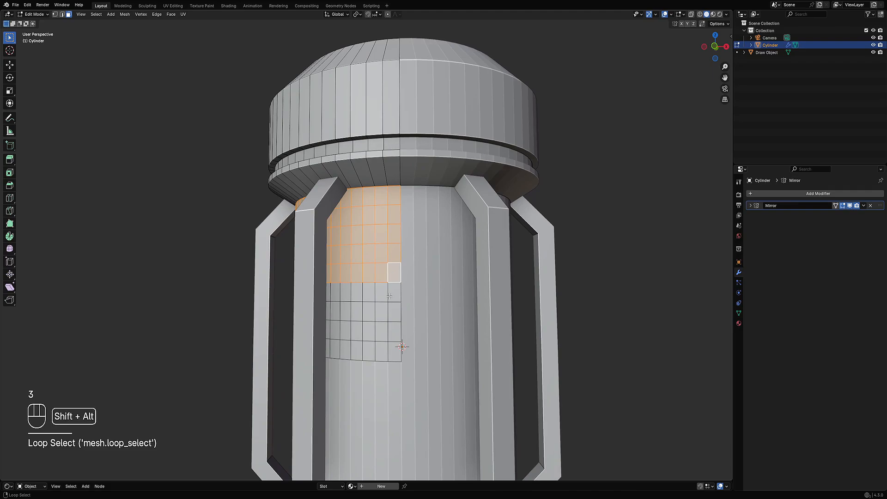
{"action": "left_click", "coordinate": [391, 327], "text": "alt+shift"}
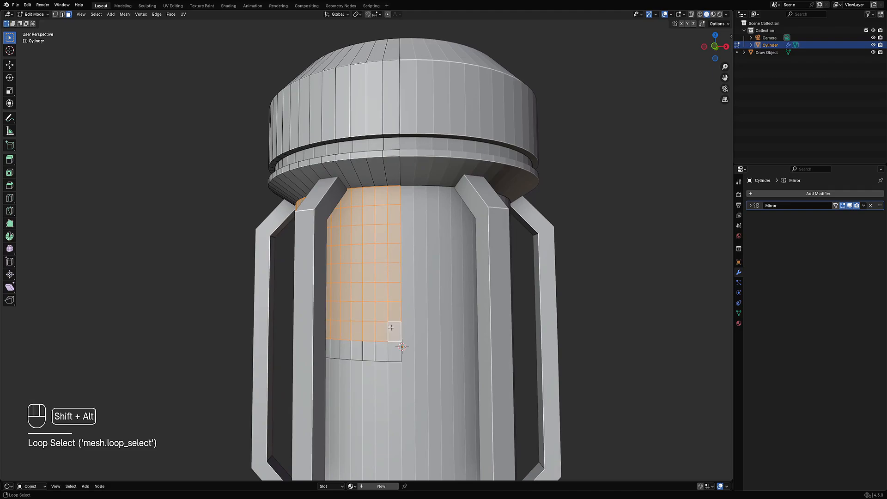
{"action": "middle_click_drag", "start_coordinate": [398, 310], "coordinate": [408, 290]}
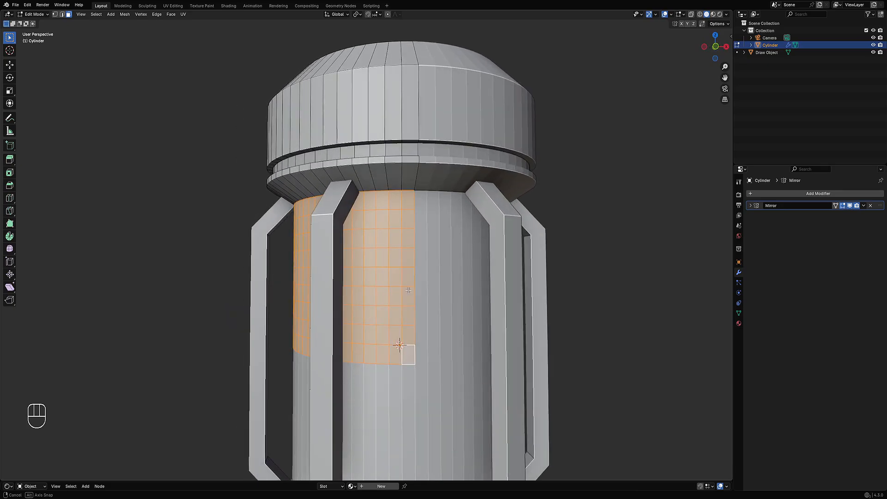
{"action": "key", "text": "2"}
{"action": "key", "text": "alt+a"}
{"action": "key", "text": "3"}
{"action": "left_click", "coordinate": [392, 332], "text": "alt+shift"}
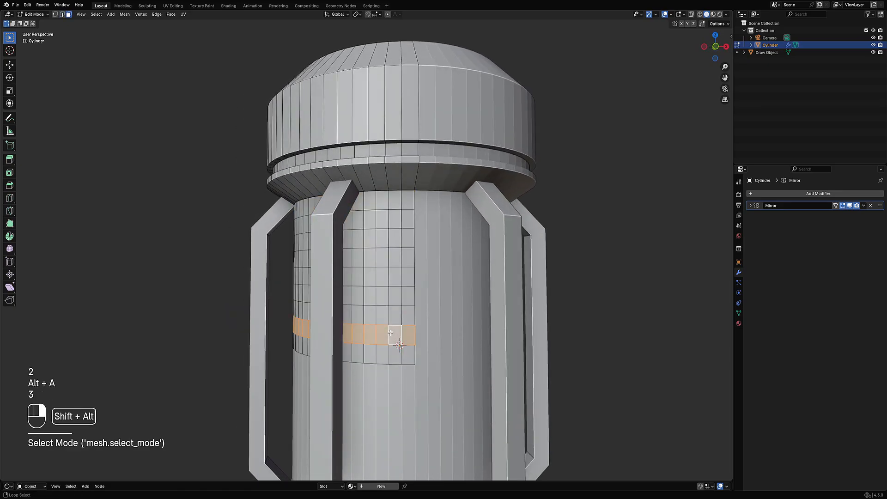
{"action": "key", "text": "alt+a"}
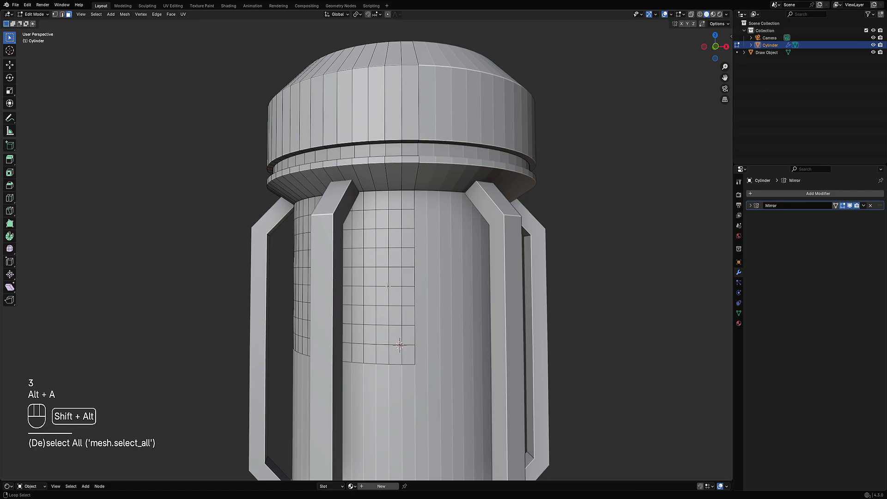
Select two adjacent face loops midway up the cylinder's gridded body, duplicate them in place and fatten the copy outward into a band.
{"action": "left_click", "coordinate": [386, 264], "text": "alt+shift"}
{"action": "left_click", "coordinate": [385, 277], "text": "alt+shift"}
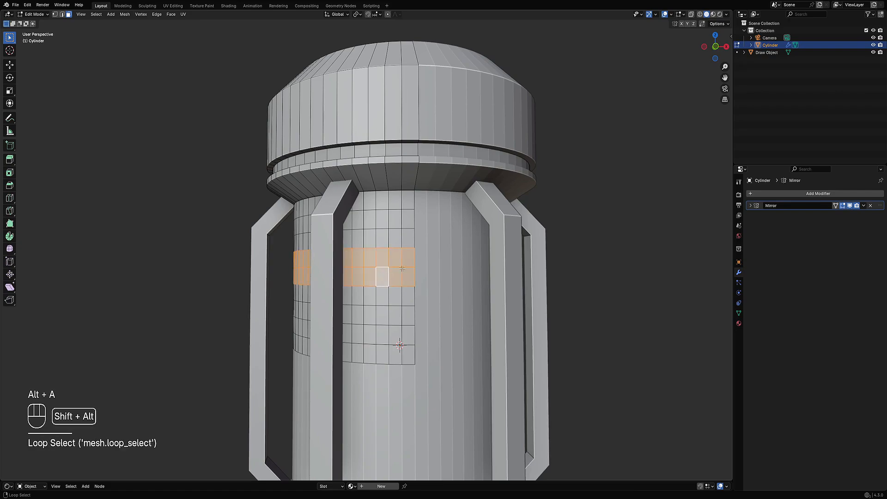
{"action": "middle_click_drag", "start_coordinate": [385, 278], "coordinate": [416, 282]}
{"action": "key", "text": "shift+d"}
{"action": "right_click", "coordinate": [423, 281]}
{"action": "key", "text": "alt+s"}
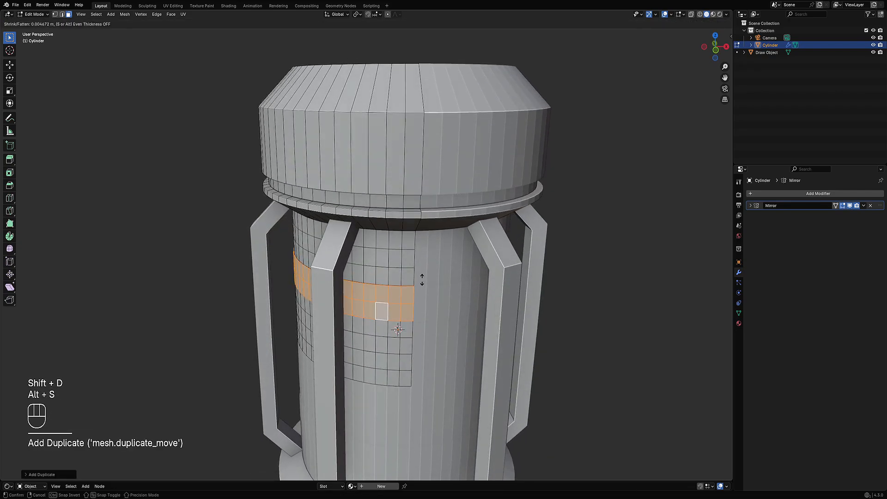
{"action": "left_click", "coordinate": [422, 270]}
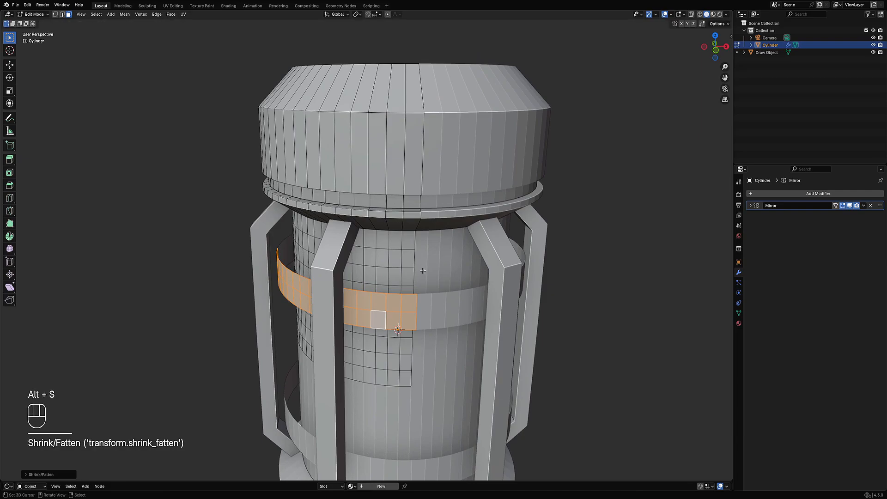
Separate the duplicated band into its own object and leave the cylinder's Edit Mode.
{"action": "key", "text": "p"}
{"action": "left_click", "coordinate": [423, 269]}
{"action": "key", "text": "Tab"}
Select all faces of the separated band in Edit Mode and adjust its distance from the cylinder with Shrink/Fatten.
{"action": "left_click", "coordinate": [419, 305]}
{"action": "key", "text": "Tab"}
{"action": "key", "text": "a"}
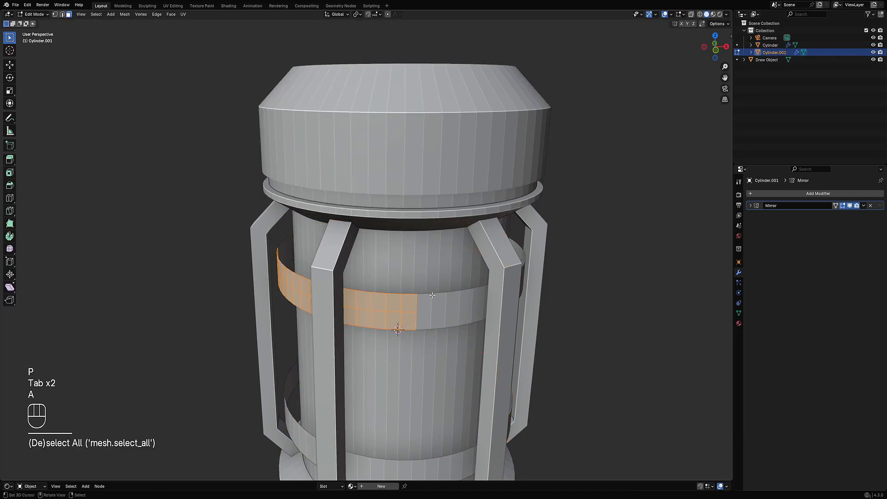
{"action": "middle_click_drag", "start_coordinate": [419, 305], "coordinate": [491, 296]}
{"action": "scroll", "coordinate": [417, 263], "scroll_direction": "up", "scroll_amount": 1}
{"action": "key", "text": "alt+s"}
{"action": "left_click", "coordinate": [417, 263]}
Isolate the band by hiding the other objects, Solidify its faces and increase the thickness.
{"action": "scroll", "coordinate": [491, 306], "scroll_direction": "up", "scroll_amount": 2}
{"action": "key", "text": "Tab"}
{"action": "key", "text": "shift+h"}
{"action": "key", "text": "Tab"}
{"action": "key", "text": "ctrl+f"}
{"action": "left_click", "coordinate": [493, 297]}
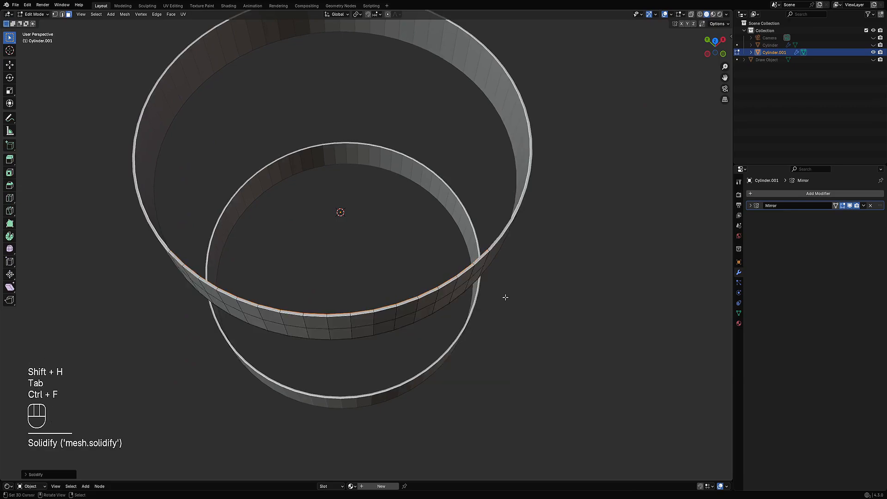
{"action": "key", "text": "F9"}
{"action": "left_click_drag", "start_coordinate": [578, 314], "coordinate": [592, 314]}
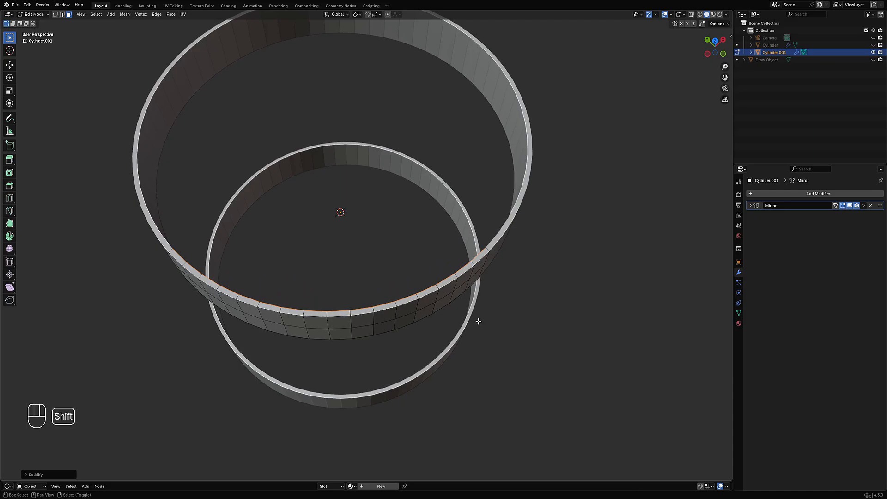
Examine the solidified band in wireframe and solid shading, inspecting the faces closing its ends at the mirror seams.
{"action": "key", "text": "shift+z"}
{"action": "middle_click_drag", "start_coordinate": [521, 289], "coordinate": [443, 334]}
{"action": "middle_click_drag", "start_coordinate": [477, 373], "coordinate": [407, 305]}
{"action": "scroll", "coordinate": [370, 179], "scroll_direction": "down", "scroll_amount": 4}
{"action": "middle_click_drag", "start_coordinate": [381, 139], "coordinate": [479, 329], "text": "shift"}
{"action": "scroll", "coordinate": [471, 397], "scroll_direction": "up", "scroll_amount": 4}
{"action": "middle_click_drag", "start_coordinate": [470, 410], "coordinate": [392, 283], "text": "shift"}
{"action": "key", "text": "ctrl+f"}
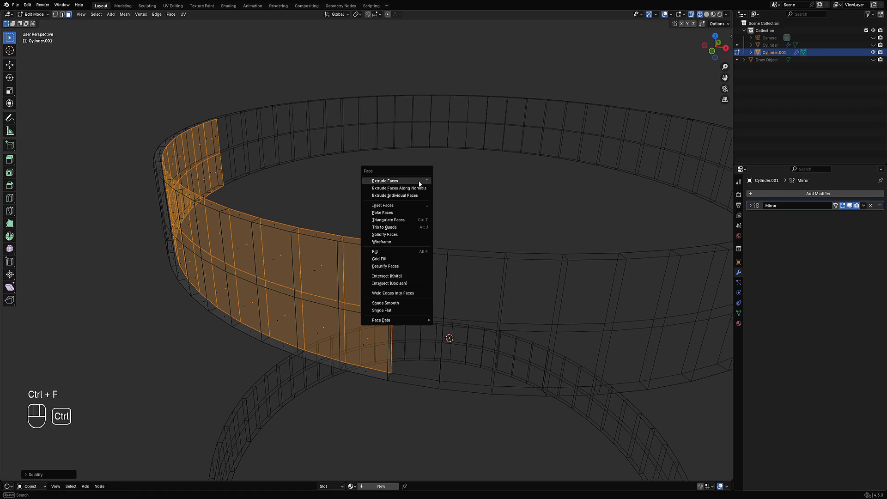
{"action": "left_click", "coordinate": [389, 235]}
{"action": "middle_click_drag", "start_coordinate": [452, 322], "coordinate": [427, 330]}
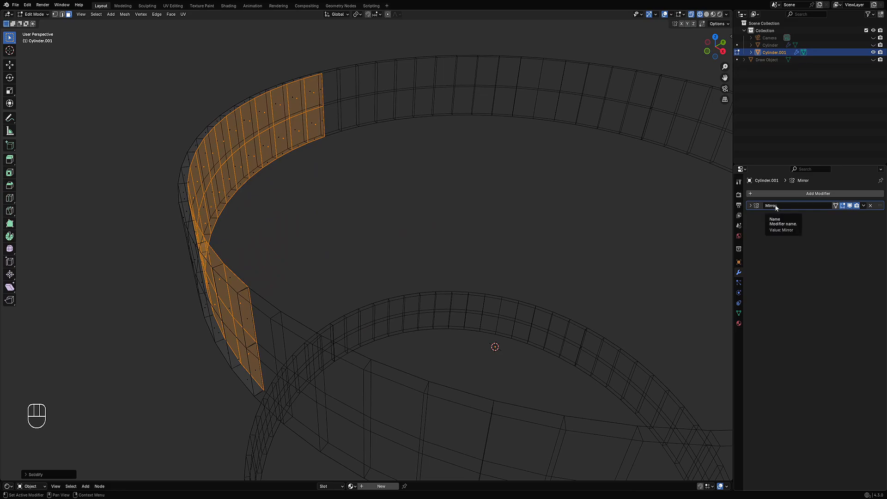
{"action": "middle_click_drag", "start_coordinate": [275, 347], "coordinate": [372, 267], "text": "shift"}
{"action": "key", "text": "shift+z"}
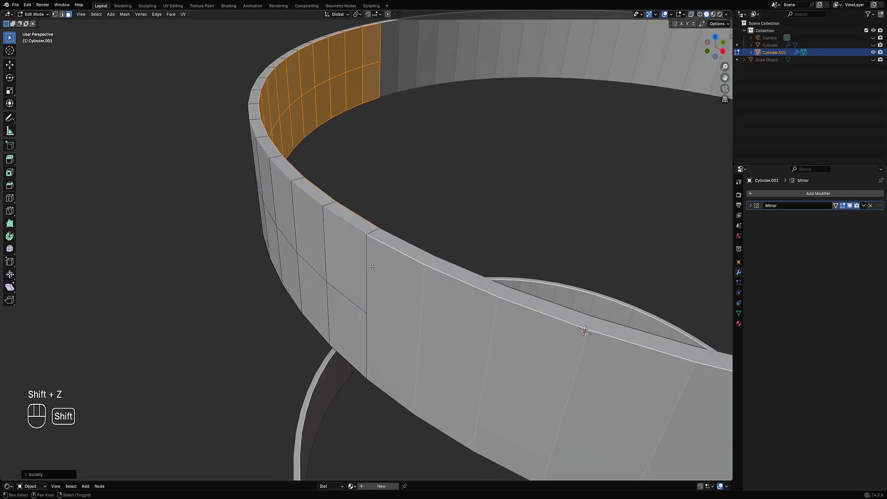
Select the interior end faces at both mirror seams of the band in wireframe and delete them.
{"action": "key", "text": "shift+z"}
{"action": "left_click", "coordinate": [371, 305]}
{"action": "left_click", "coordinate": [368, 336], "text": "shift"}
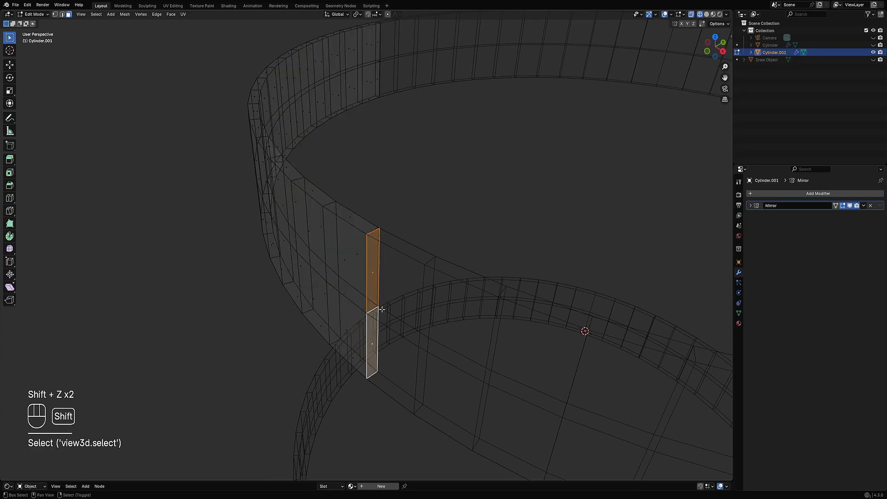
{"action": "scroll", "coordinate": [380, 233], "scroll_direction": "down", "scroll_amount": 4}
{"action": "scroll", "coordinate": [382, 246], "scroll_direction": "up", "scroll_amount": 6}
{"action": "scroll", "coordinate": [382, 247], "scroll_direction": "up", "scroll_amount": 2}
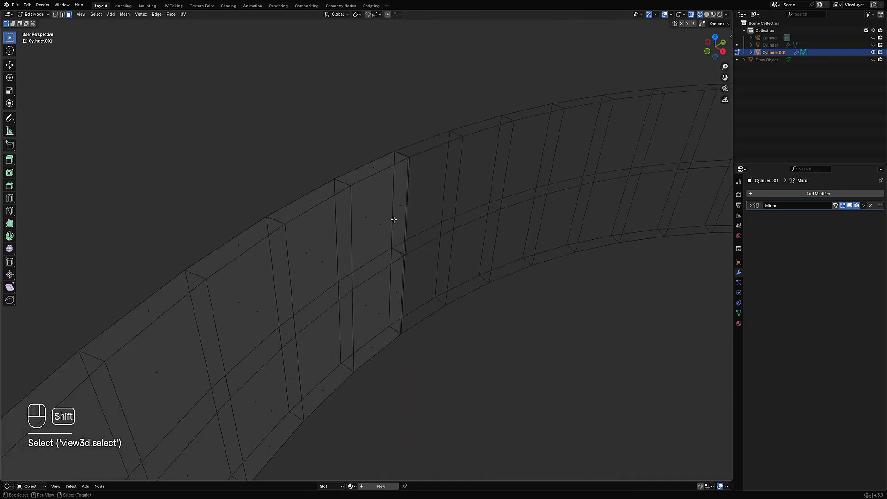
{"action": "left_click", "coordinate": [395, 218], "text": "shift"}
{"action": "key", "text": "x"}
{"action": "left_click", "coordinate": [395, 269]}
{"action": "key", "text": "shift+z"}
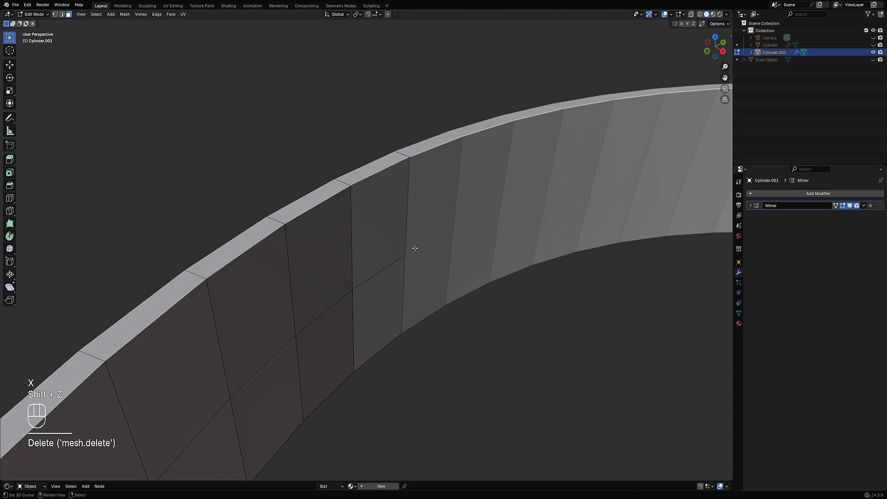
Select the open edges at one end of the band and move them along the global Y axis onto the mirror plane.
{"action": "key", "text": "2"}
{"action": "left_click", "coordinate": [407, 212], "text": "alt+shift"}
{"action": "mouse_move", "coordinate": [407, 213]}
{"action": "middle_mouse_down"}
{"action": "mouse_move", "coordinate": [424, 275]}
{"action": "mouse_move", "coordinate": [390, 277]}
{"action": "mouse_move", "coordinate": [374, 259]}
{"action": "middle_mouse_up"}
{"action": "scroll", "coordinate": [369, 231], "scroll_direction": "up", "scroll_amount": 4}
{"action": "key", "text": "shift+z"}
{"action": "middle_click_drag", "start_coordinate": [415, 235], "coordinate": [397, 230]}
{"action": "key", "text": "g"}
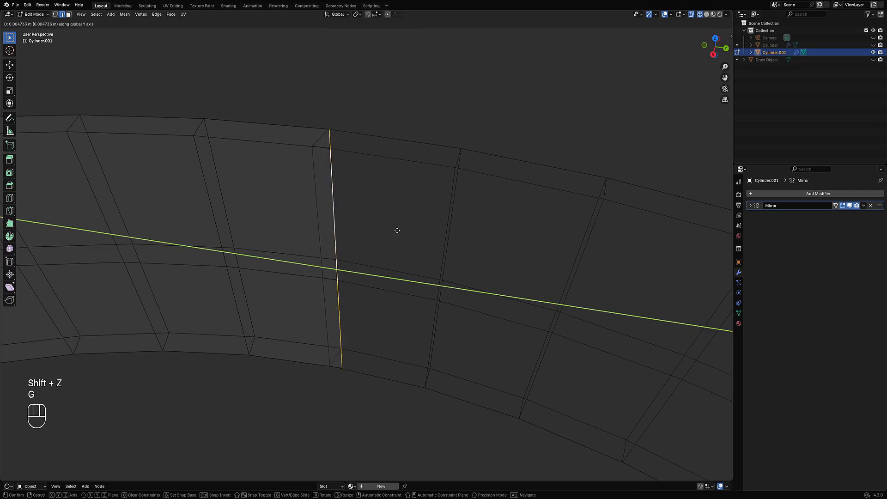
{"action": "left_click", "coordinate": [388, 229]}
Move the open edges at the band's other end onto the mirror plane and leave Edit Mode.
{"action": "key", "text": "alt+a"}
{"action": "scroll", "coordinate": [259, 268], "scroll_direction": "down", "scroll_amount": 10}
{"action": "middle_click_drag", "start_coordinate": [238, 346], "coordinate": [323, 263], "text": "shift"}
{"action": "scroll", "coordinate": [266, 308], "scroll_direction": "up", "scroll_amount": 3}
{"action": "left_click", "coordinate": [300, 267], "text": "alt+shift"}
{"action": "key", "text": "g"}
{"action": "left_click", "coordinate": [376, 248]}
{"action": "key", "text": "Tab"}
{"action": "scroll", "coordinate": [397, 253], "scroll_direction": "down", "scroll_amount": 8}
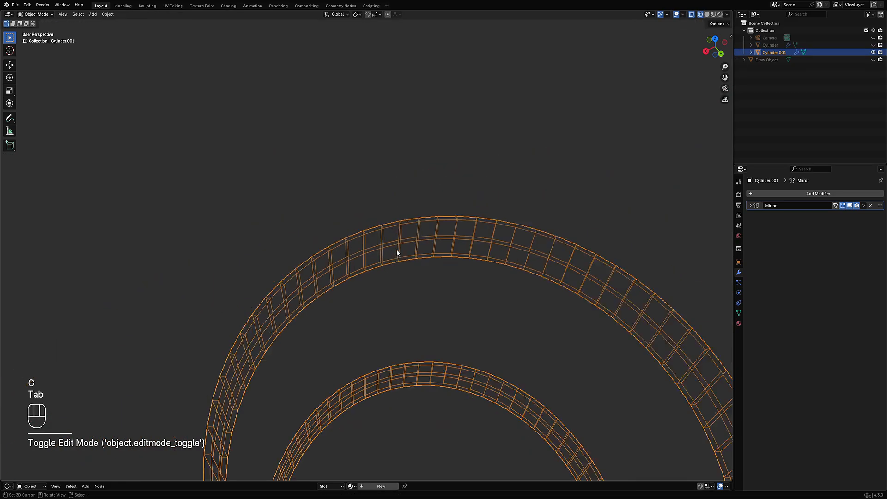
Try moving the band's seam edges in Edit Mode with the Mirror modifier's Clipping option turned off.
{"action": "mouse_move", "coordinate": [398, 253]}
{"action": "middle_mouse_down"}
{"action": "mouse_move", "coordinate": [507, 240]}
{"action": "mouse_move", "coordinate": [439, 277]}
{"action": "mouse_move", "coordinate": [469, 222]}
{"action": "mouse_move", "coordinate": [462, 302]}
{"action": "middle_mouse_up"}
{"action": "key", "text": "shift+z"}
{"action": "key", "text": "Tab"}
{"action": "scroll", "coordinate": [462, 302], "scroll_direction": "up", "scroll_amount": 3}
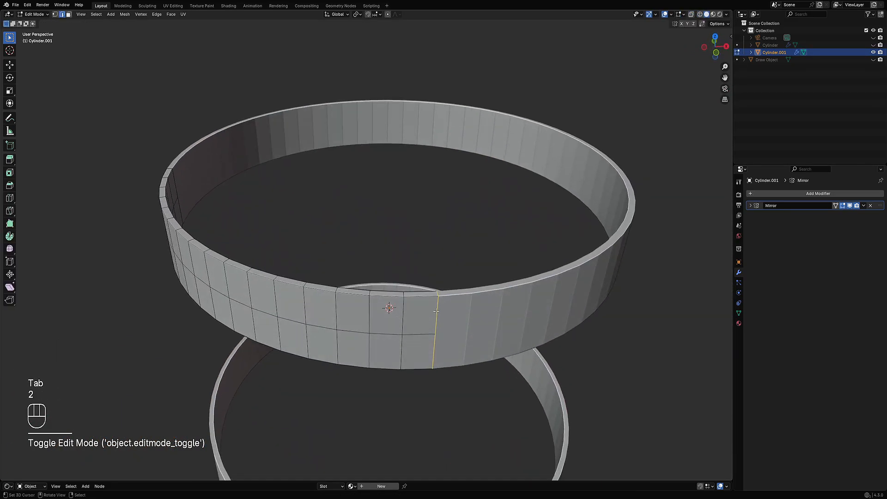
{"action": "left_click", "coordinate": [750, 205]}
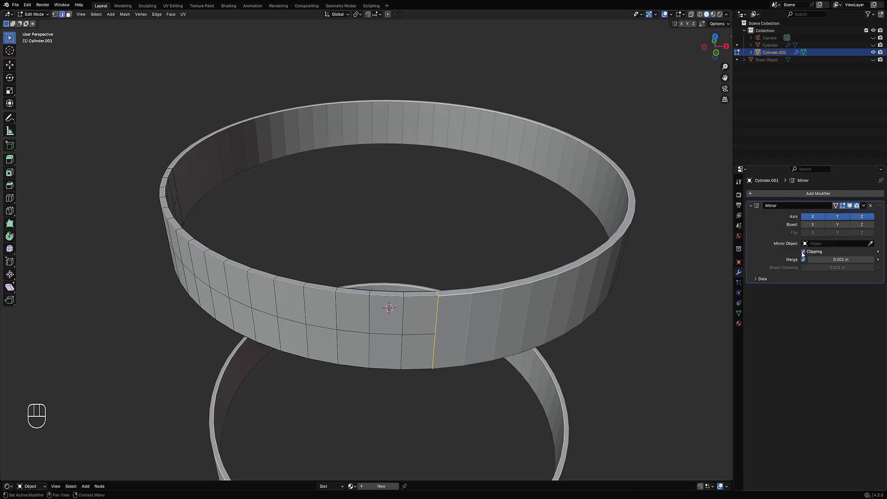
{"action": "key", "text": "g"}
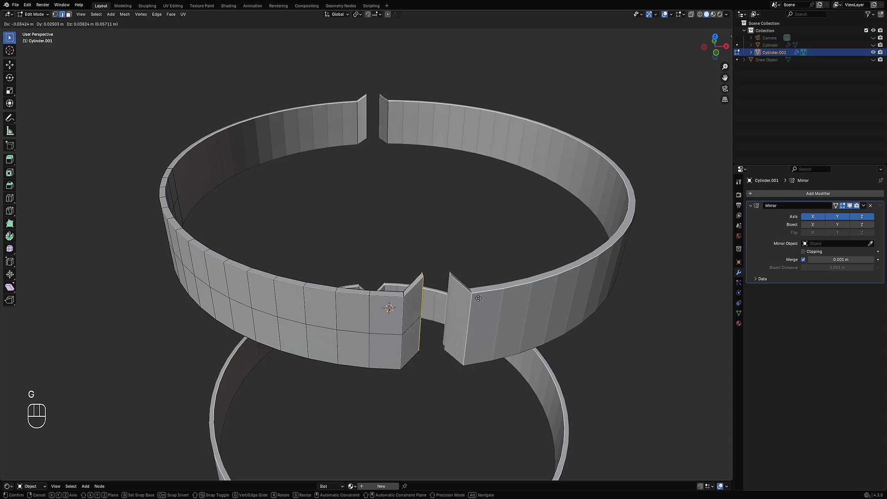
{"action": "right_click", "coordinate": [748, 268]}
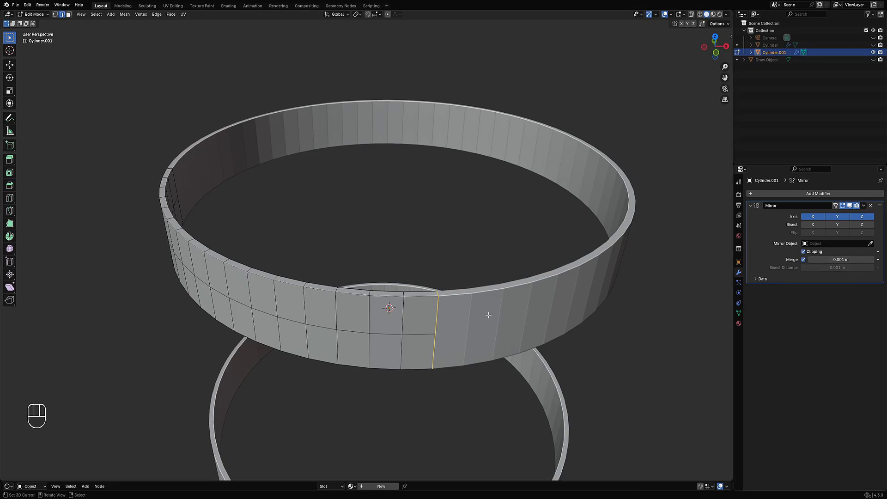
Leave the band's Edit Mode, unhide all objects and clear the selection.
{"action": "key", "text": "Tab"}
{"action": "scroll", "coordinate": [434, 246], "scroll_direction": "down", "scroll_amount": 5}
{"action": "scroll", "coordinate": [456, 322], "scroll_direction": "up", "scroll_amount": 4}
{"action": "key", "text": "alt+h"}
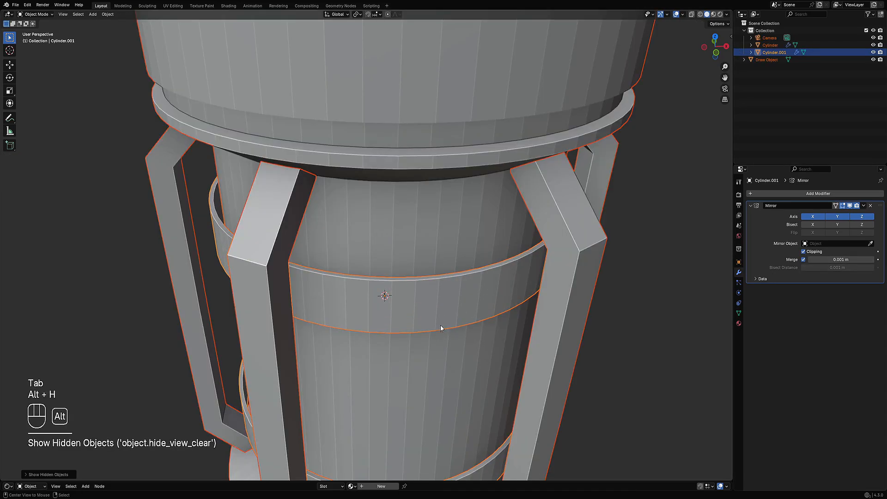
{"action": "key", "text": "alt+a"}
{"action": "scroll", "coordinate": [441, 324], "scroll_direction": "down", "scroll_amount": 6}
{"action": "scroll", "coordinate": [434, 277], "scroll_direction": "up", "scroll_amount": 1}
Select the main cylinder, enter its Edit Mode and inset the flat cap face on its top.
{"action": "key", "text": "Tab"}
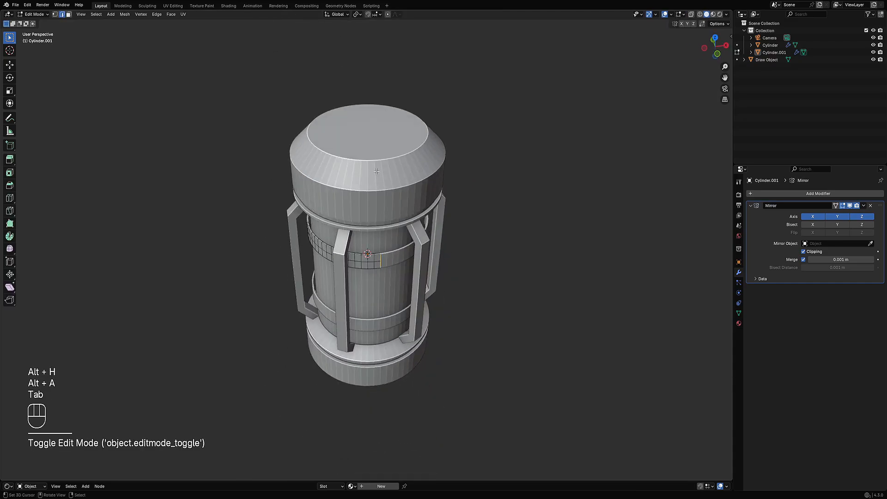
{"action": "key", "text": "Tab"}
{"action": "left_click", "coordinate": [376, 171]}
{"action": "key", "text": "Tab"}
{"action": "key", "text": "3"}
{"action": "left_click", "coordinate": [345, 144]}
{"action": "scroll", "coordinate": [344, 144], "scroll_direction": "up", "scroll_amount": 2}
{"action": "middle_click_drag", "start_coordinate": [344, 144], "coordinate": [467, 225]}
{"action": "key", "text": "i"}
{"action": "left_click", "coordinate": [444, 258]}
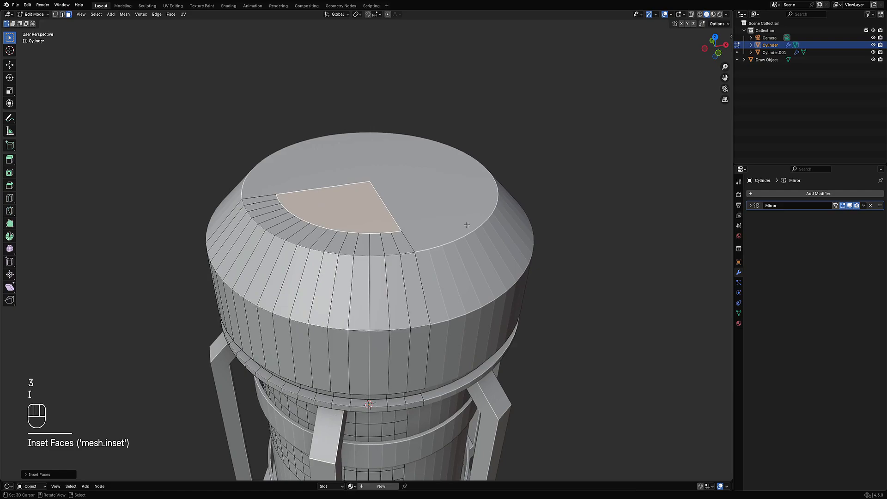
Try a narrow second inset on the cylinder's top face and sink it with Shrink/Fatten.
{"action": "key", "text": "i"}
{"action": "left_click", "coordinate": [462, 230]}
{"action": "key", "text": "alt+s"}
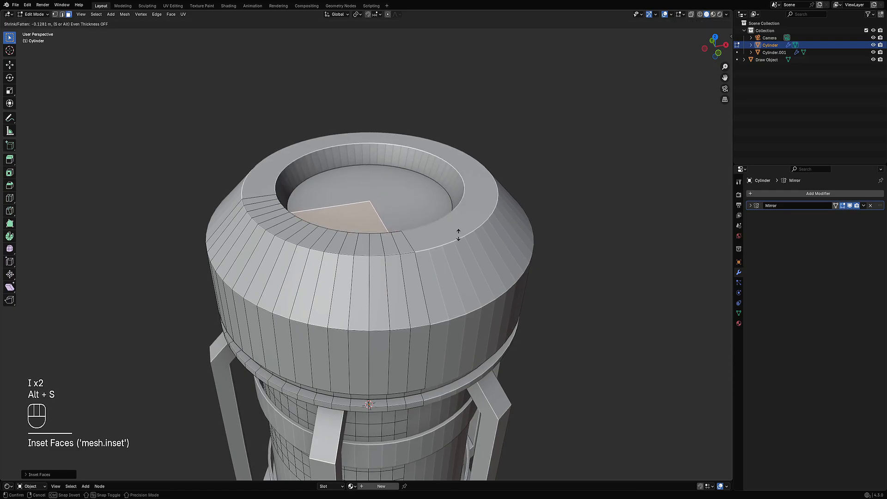
{"action": "left_click", "coordinate": [459, 236]}
{"action": "key", "text": "ctrl+z"}
{"action": "middle_click_drag", "start_coordinate": [458, 235], "coordinate": [457, 251]}
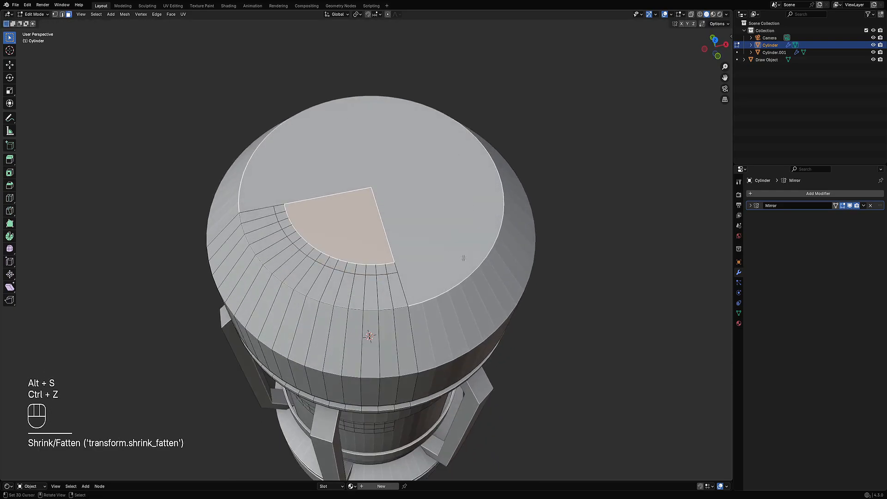
{"action": "key", "text": "ctrl+z"}
Inset the cylinder's top face a second time and sink it with Shrink/Fatten into a tapered recess.
{"action": "key", "text": "i"}
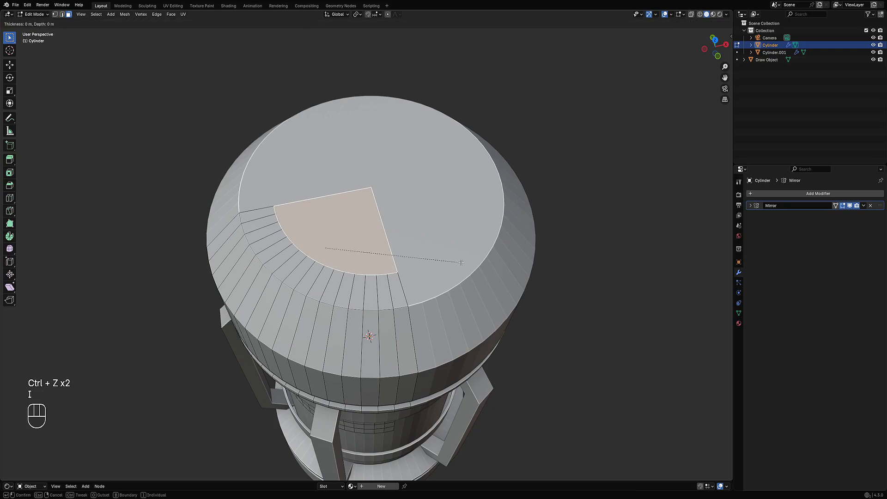
{"action": "left_click", "coordinate": [437, 252]}
{"action": "key", "text": "alt+s"}
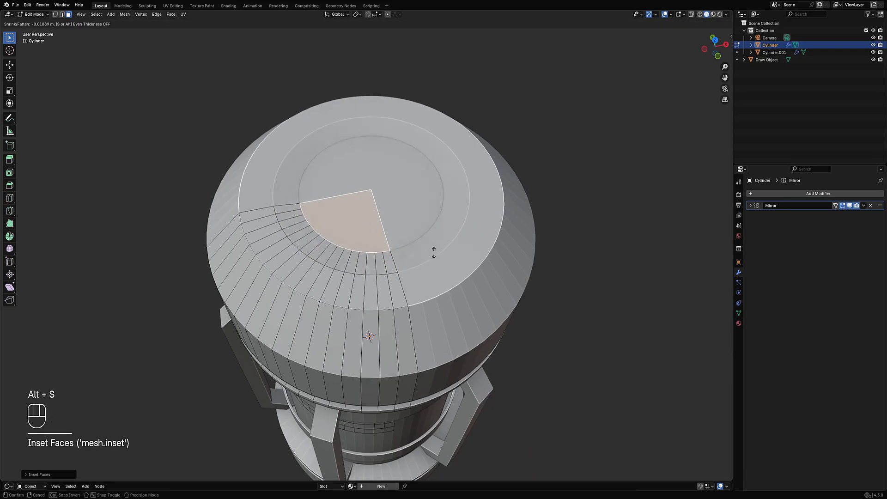
{"action": "left_click", "coordinate": [436, 259]}
{"action": "middle_click_drag", "start_coordinate": [345, 214], "coordinate": [317, 223]}
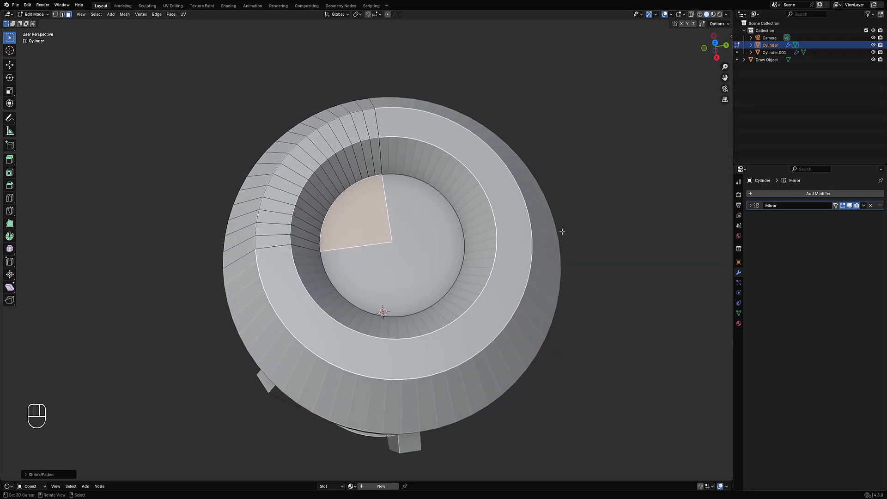
Try extruding the recess's floor face and scaling it inward.
{"action": "middle_click_drag", "start_coordinate": [450, 234], "coordinate": [366, 270], "text": "shift"}
{"action": "scroll", "coordinate": [456, 266], "scroll_direction": "up", "scroll_amount": 1}
{"action": "scroll", "coordinate": [379, 238], "scroll_direction": "up", "scroll_amount": 1}
{"action": "left_click_drag", "start_coordinate": [373, 234], "coordinate": [371, 239]}
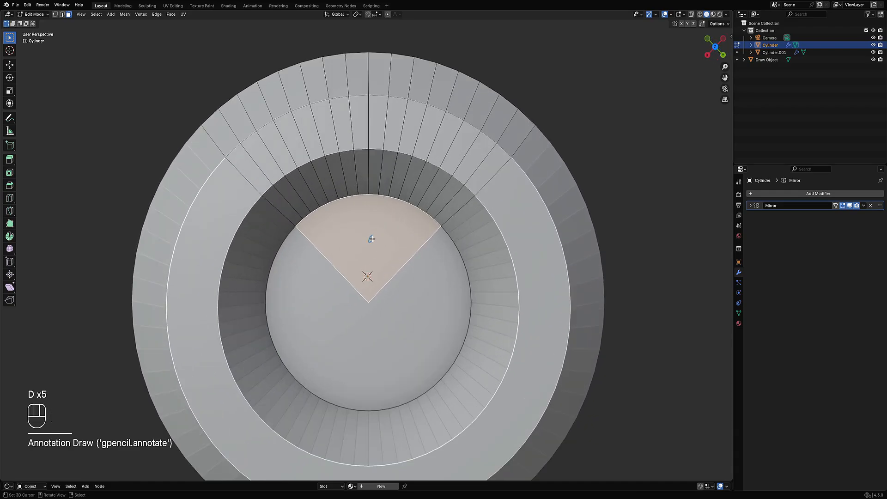
{"action": "key", "text": "period"}
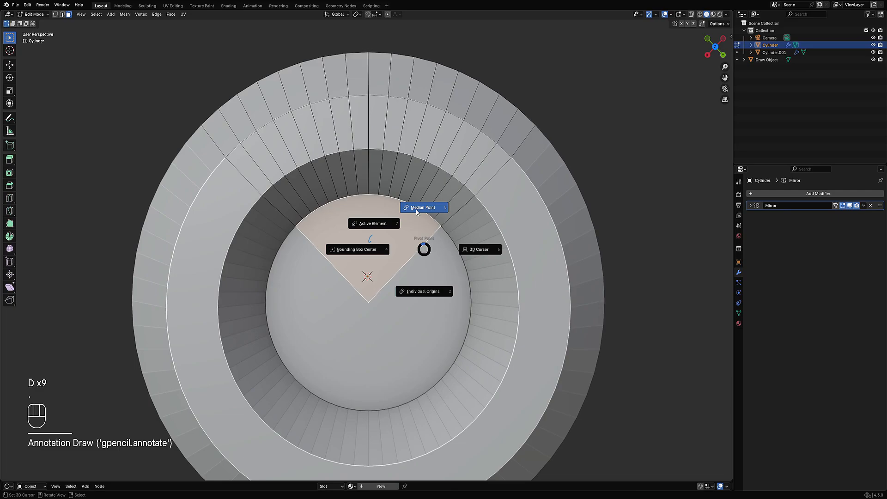
{"action": "left_click", "coordinate": [369, 249]}
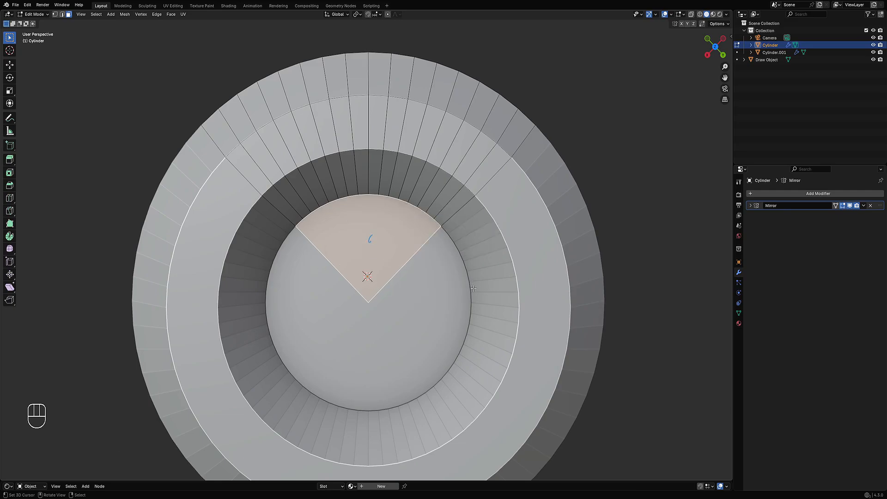
{"action": "key", "text": "e"}
{"action": "key", "text": "s"}
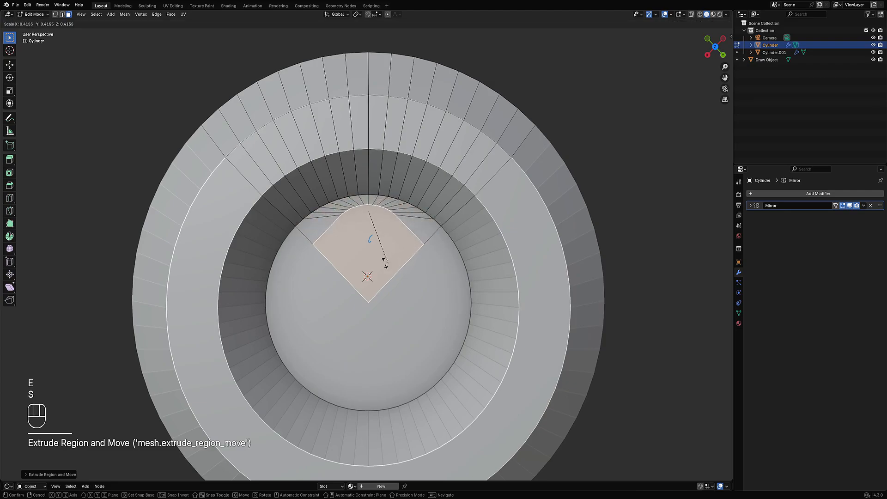
{"action": "right_click", "coordinate": [425, 248]}
{"action": "key", "text": "ctrl+z"}
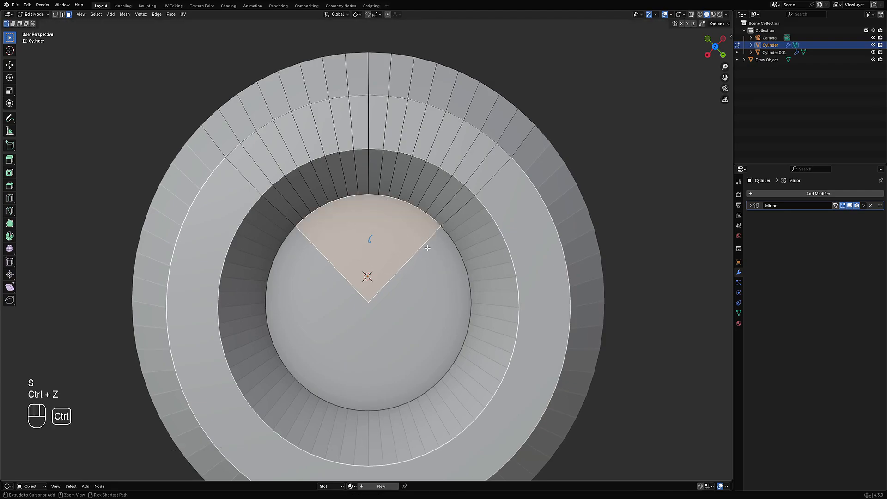
{"action": "key", "text": "s"}
{"action": "right_click", "coordinate": [458, 259]}
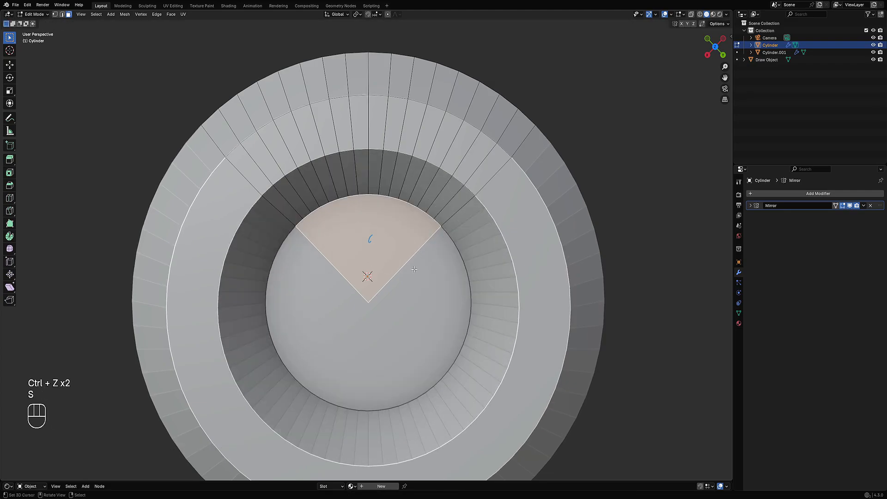
Select the centre vertex of the recess's floor and snap the 3D cursor to it.
{"action": "key", "text": "1"}
{"action": "right_click", "coordinate": [380, 301]}
{"action": "scroll", "coordinate": [382, 299], "scroll_direction": "down", "scroll_amount": 3}
{"action": "middle_click_drag", "start_coordinate": [384, 280], "coordinate": [409, 252]}
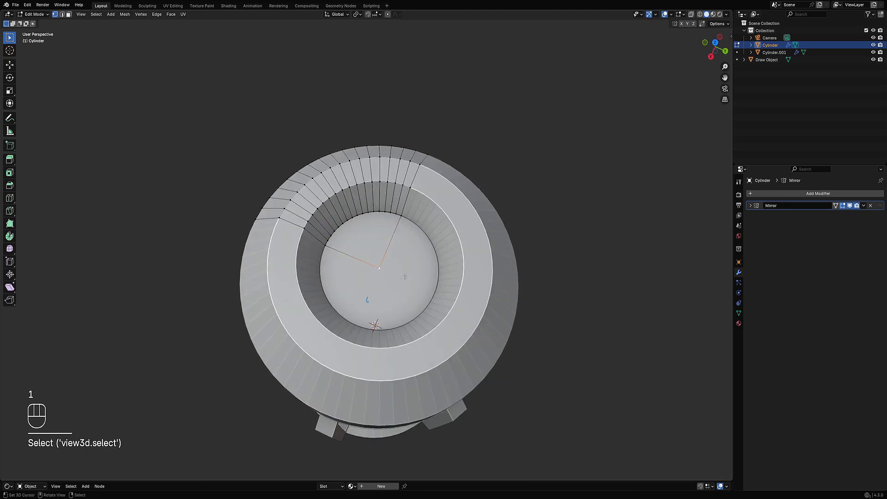
{"action": "scroll", "coordinate": [410, 250], "scroll_direction": "up", "scroll_amount": 2}
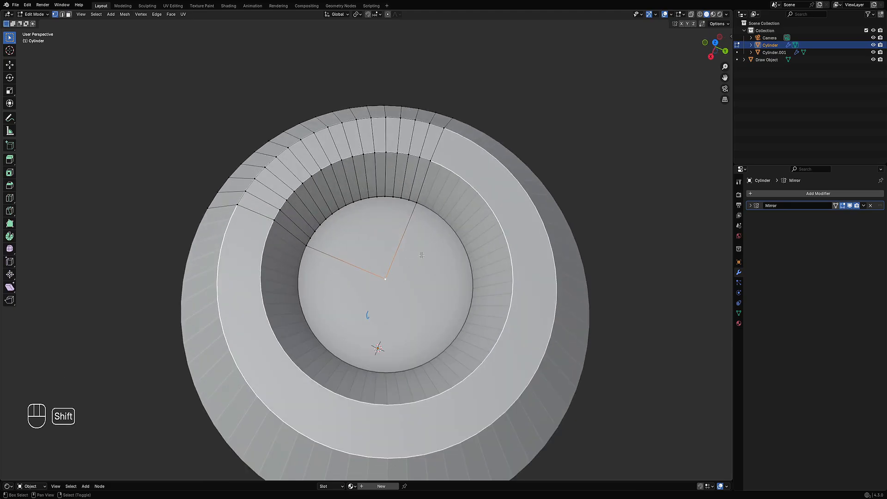
{"action": "middle_click_drag", "start_coordinate": [421, 260], "coordinate": [418, 250]}
{"action": "key", "text": "shift+s"}
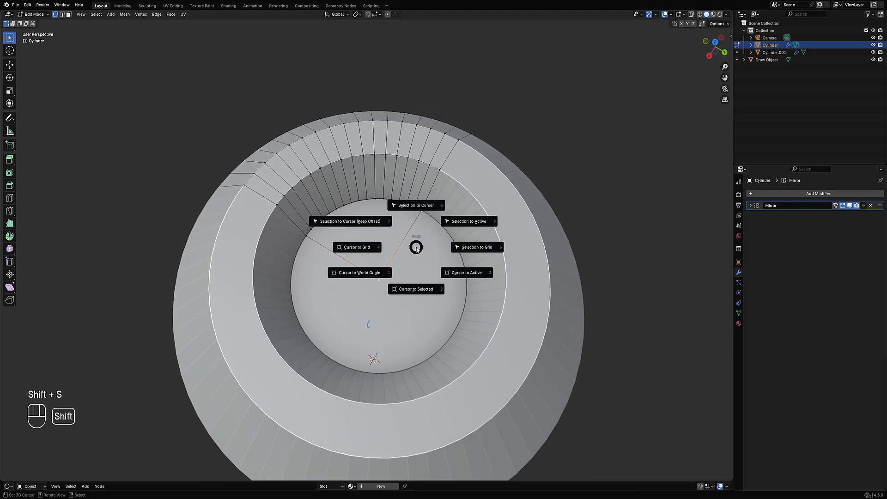
{"action": "left_click", "coordinate": [417, 287]}
Reselect the recess's floor face, set the pivot point to 3D Cursor and try scaling the face.
{"action": "key", "text": "3"}
{"action": "right_click", "coordinate": [384, 253]}
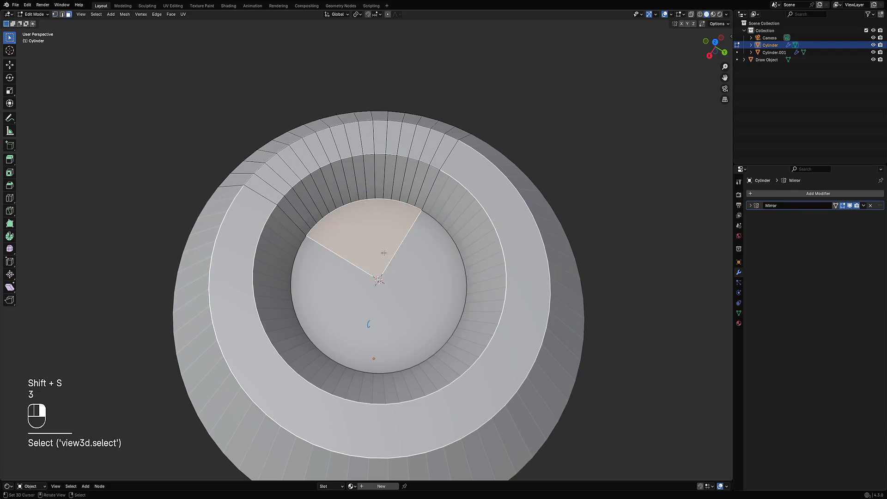
{"action": "key", "text": "period"}
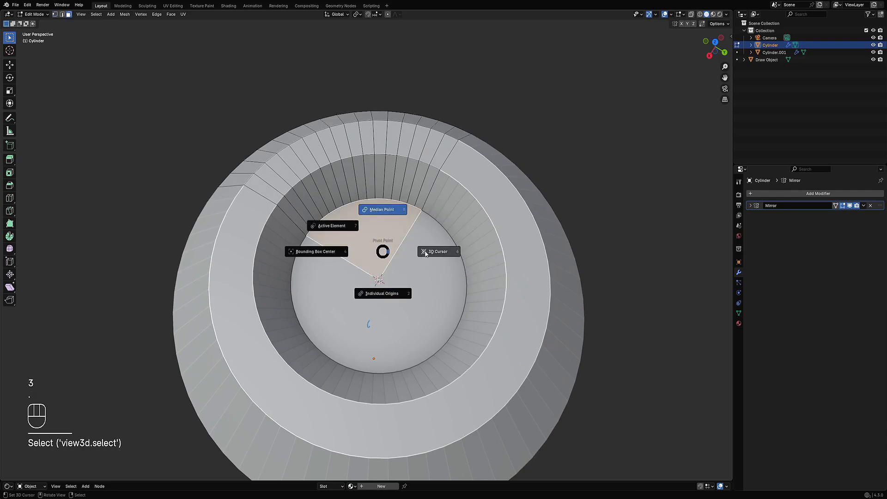
{"action": "left_click", "coordinate": [425, 253]}
{"action": "key", "text": "s"}
{"action": "right_click", "coordinate": [486, 241]}
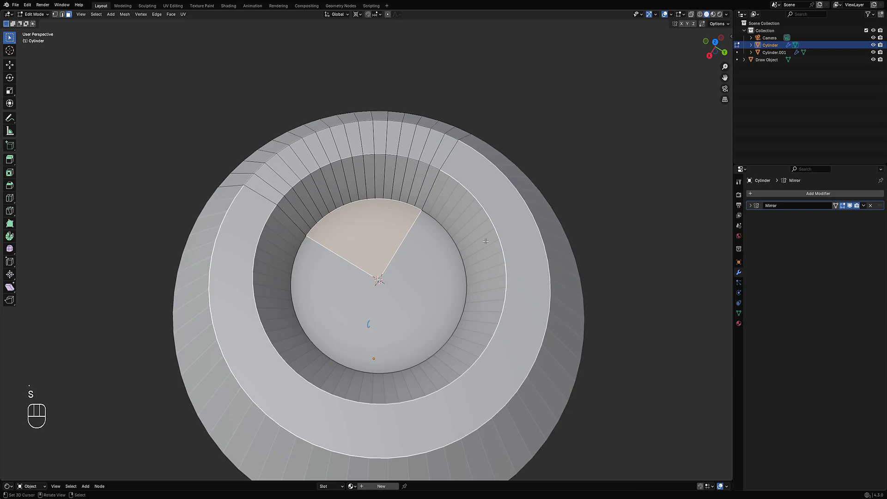
{"action": "key", "text": "2"}
{"action": "middle_click_drag", "start_coordinate": [433, 181], "coordinate": [318, 296]}
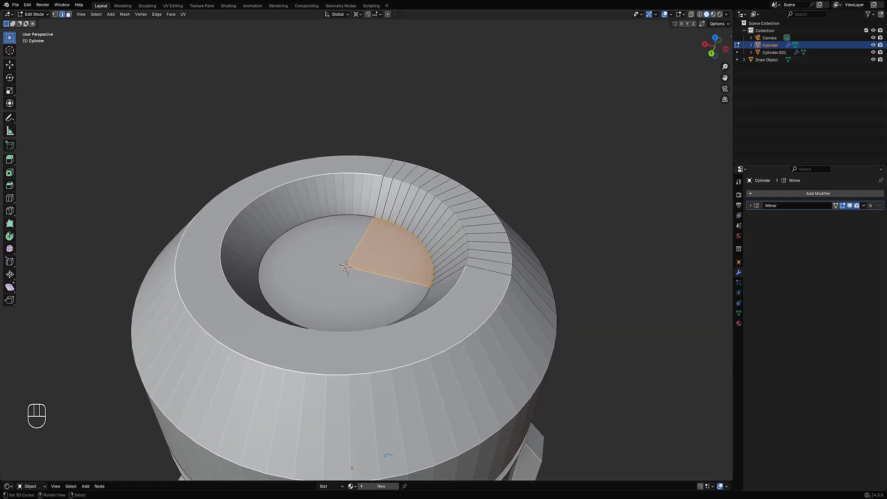
{"action": "scroll", "coordinate": [312, 300], "scroll_direction": "up", "scroll_amount": 5}
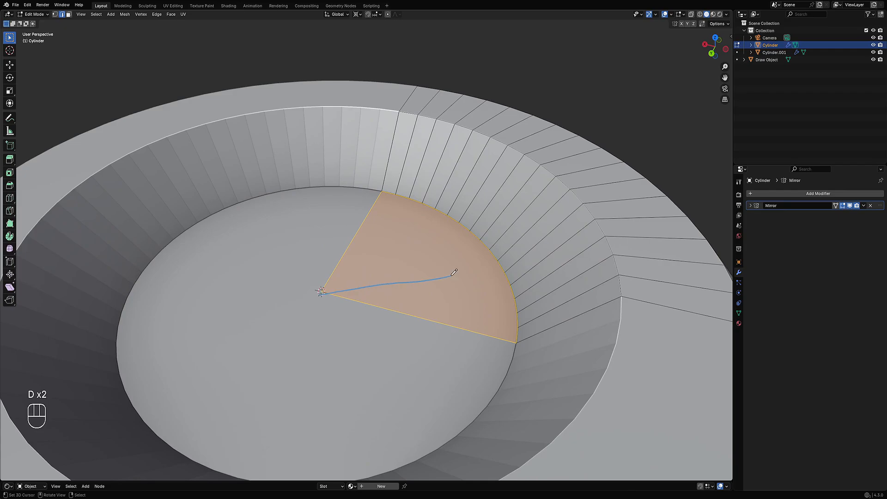
{"action": "scroll", "coordinate": [320, 292], "scroll_direction": "down", "scroll_amount": 6}
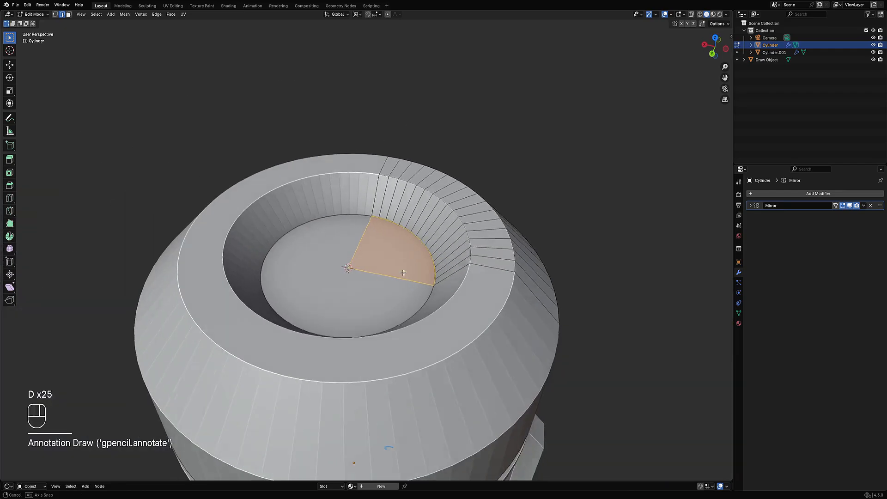
{"action": "middle_click_drag", "start_coordinate": [319, 292], "coordinate": [471, 204]}
Select the edge loop on the recess's upper rim and try scaling it in towards the 3D cursor.
{"action": "key", "text": "1"}
{"action": "key", "text": "2"}
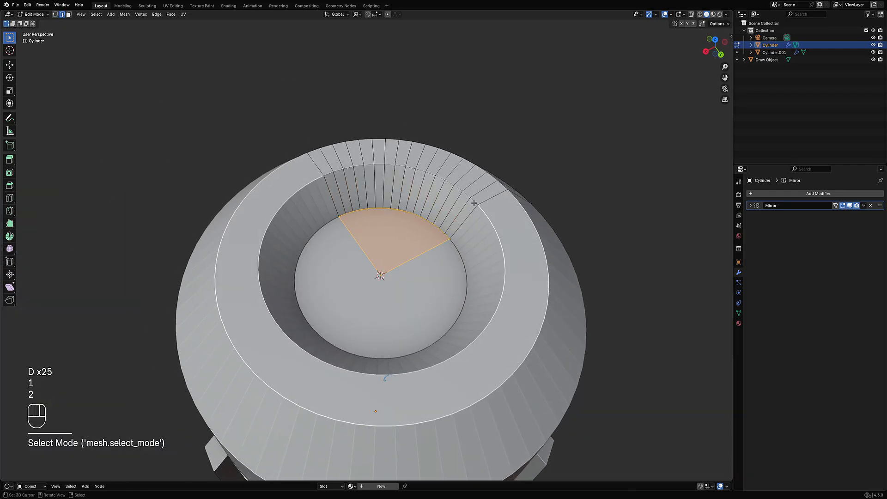
{"action": "key", "text": "alt+a"}
{"action": "left_click", "coordinate": [469, 195], "text": "alt+shift"}
{"action": "middle_click_drag", "start_coordinate": [474, 195], "coordinate": [480, 182]}
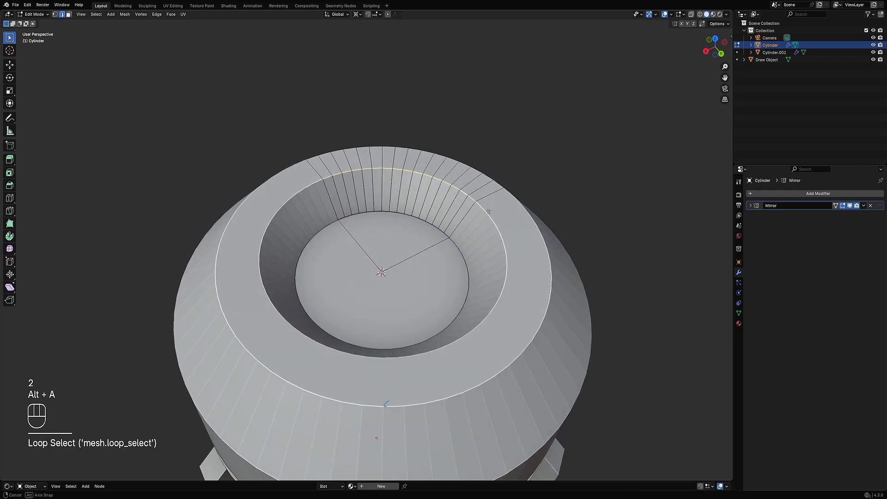
{"action": "key", "text": "s"}
{"action": "right_click", "coordinate": [434, 225]}
{"action": "middle_click_drag", "start_coordinate": [499, 249], "coordinate": [462, 215]}
{"action": "key", "text": "s"}
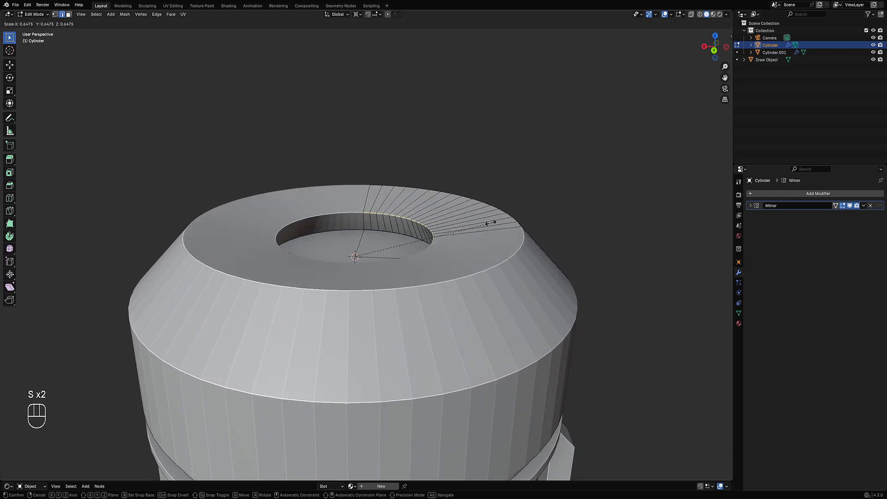
{"action": "left_click", "coordinate": [372, 253]}
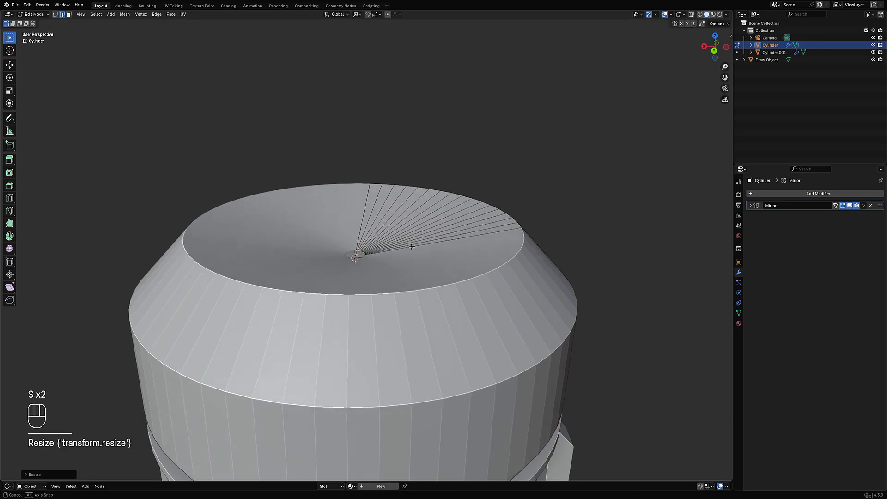
Circle the cylinder's closed-up top with an annotation, and undo the annotation together with the rim scaling.
{"action": "mouse_move", "coordinate": [372, 253]}
{"action": "middle_mouse_down"}
{"action": "mouse_move", "coordinate": [365, 250]}
{"action": "mouse_move", "coordinate": [374, 252]}
{"action": "middle_mouse_up"}
{"action": "scroll", "coordinate": [373, 252], "scroll_direction": "up", "scroll_amount": 2}
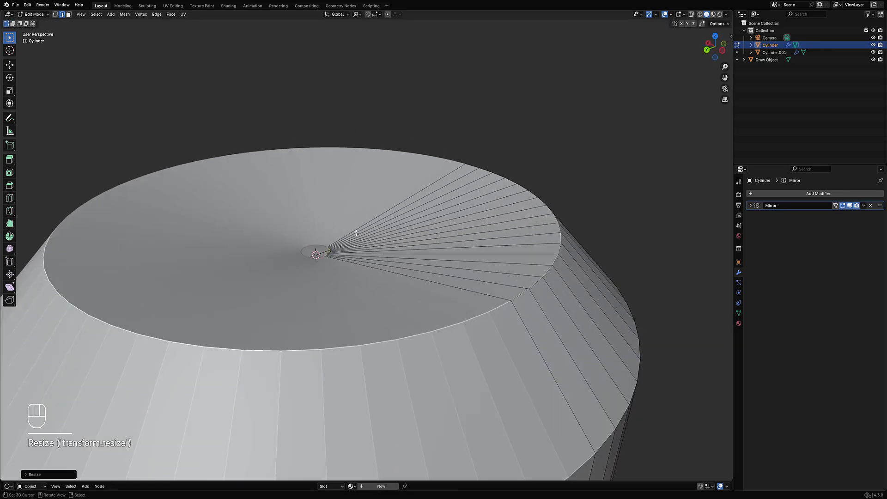
{"action": "left_click_drag", "start_coordinate": [280, 199], "coordinate": [305, 202]}
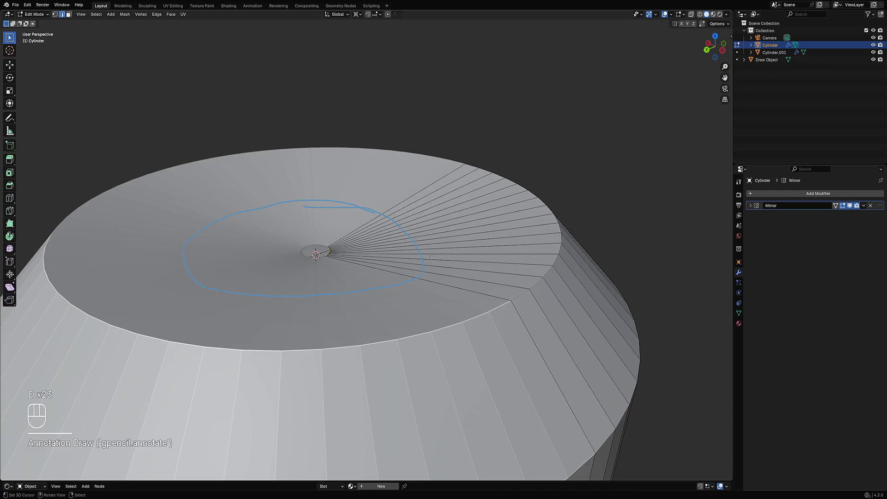
{"action": "middle_click_drag", "start_coordinate": [405, 247], "coordinate": [484, 274]}
{"action": "scroll", "coordinate": [483, 275], "scroll_direction": "down", "scroll_amount": 2}
{"action": "key", "text": "ctrl+z"}
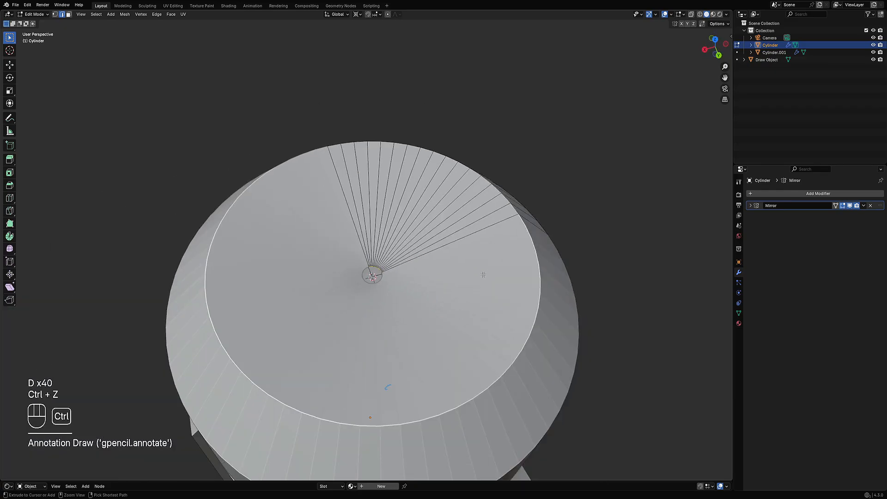
{"action": "middle_click_drag", "start_coordinate": [430, 281], "coordinate": [448, 298]}
{"action": "key", "text": "ctrl+z"}
{"action": "key", "text": "ctrl+z"}
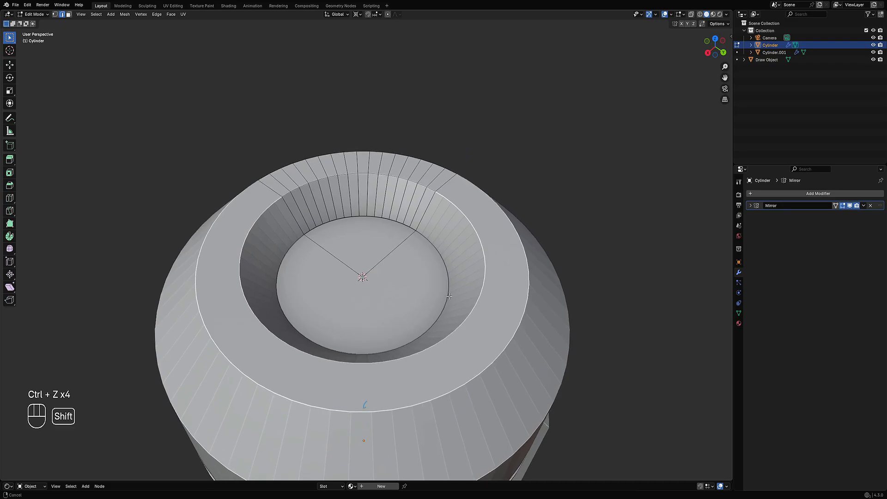
{"action": "scroll", "coordinate": [400, 197], "scroll_direction": "down", "scroll_amount": 6}
{"action": "mouse_move", "coordinate": [400, 198]}
{"action": "middle_mouse_down"}
{"action": "mouse_move", "coordinate": [456, 257]}
{"action": "mouse_move", "coordinate": [446, 293]}
{"action": "mouse_move", "coordinate": [386, 303]}
{"action": "mouse_move", "coordinate": [435, 266]}
{"action": "middle_mouse_up"}
{"action": "scroll", "coordinate": [446, 293], "scroll_direction": "up", "scroll_amount": 2}
{"action": "key", "text": "d"}
{"action": "key", "text": "d"}
{"action": "key", "text": "d"}
{"action": "key", "text": "d"}
{"action": "key", "text": "d"}
{"action": "scroll", "coordinate": [386, 303], "scroll_direction": "up", "scroll_amount": 5}
Apply the cylinder's Mirror modifier with Creative Flow's Apply Mesh and reopen the full mesh in Edit Mode.
{"action": "key", "text": "3"}
{"action": "right_click", "coordinate": [370, 247]}
{"action": "key", "text": "Tab"}
{"action": "scroll", "coordinate": [436, 266], "scroll_direction": "down", "scroll_amount": 5}
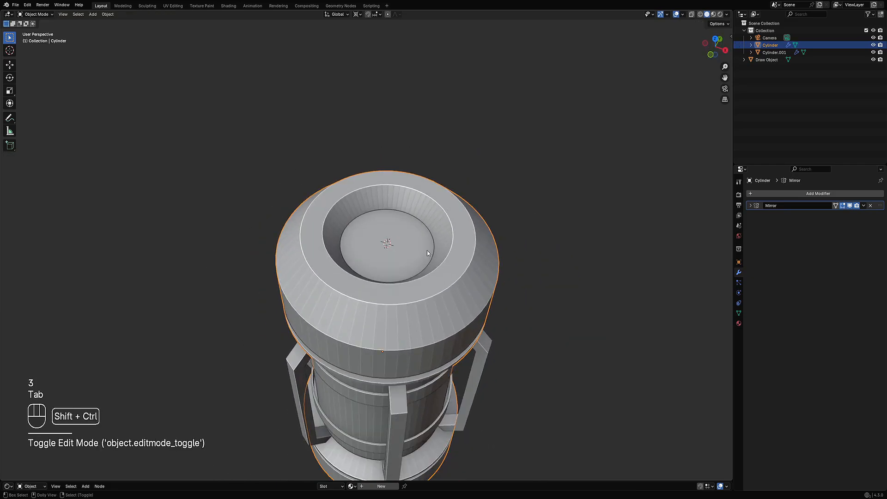
{"action": "key", "text": "shift+ctrl+x"}
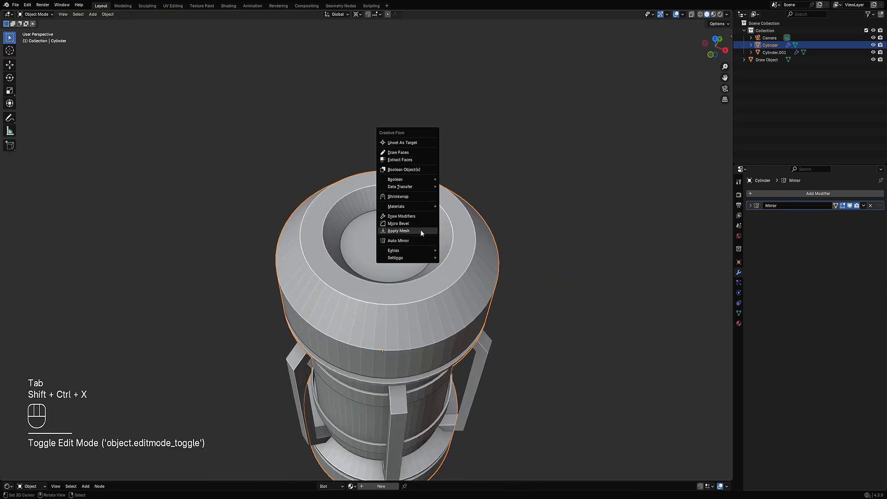
{"action": "left_click", "coordinate": [420, 230]}
{"action": "key", "text": "Tab"}
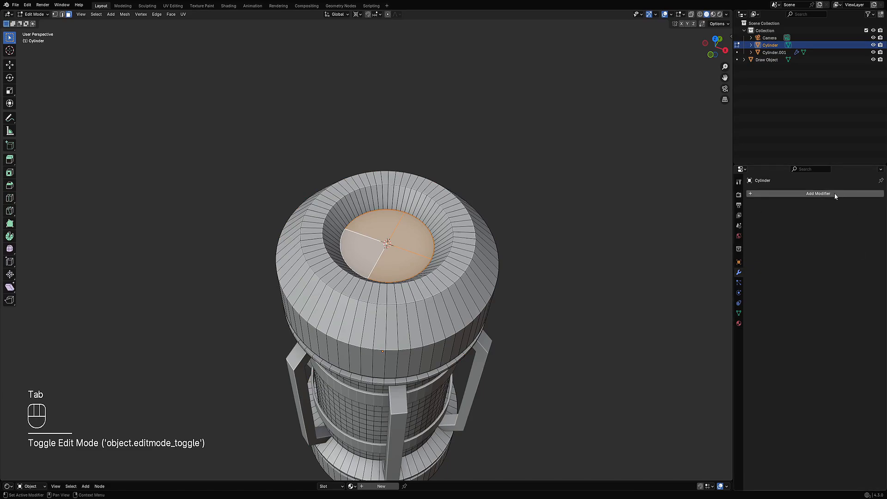
Select the four floor faces of the recess, inset them and raise them slightly with Shrink/Fatten.
{"action": "scroll", "coordinate": [288, 242], "scroll_direction": "up", "scroll_amount": 4}
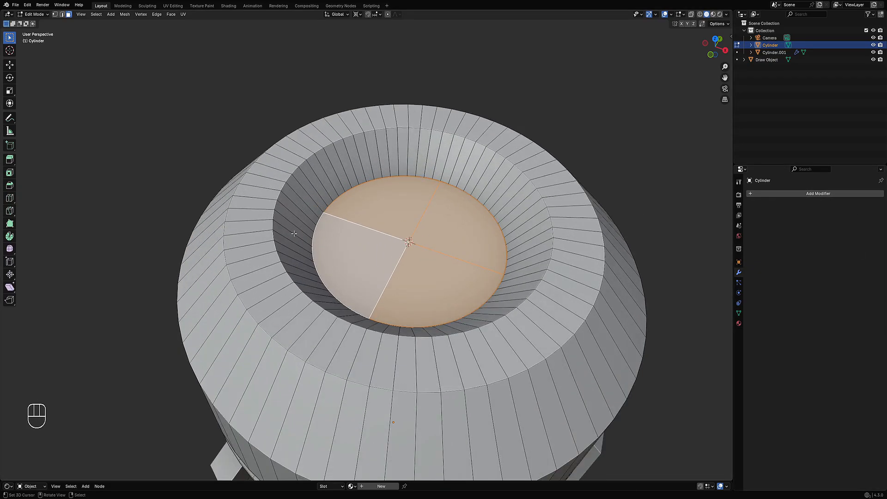
{"action": "left_click", "coordinate": [353, 275]}
{"action": "left_click", "coordinate": [368, 206], "text": "shift"}
{"action": "left_click", "coordinate": [455, 256], "text": "shift"}
{"action": "left_click", "coordinate": [455, 257], "text": "shift"}
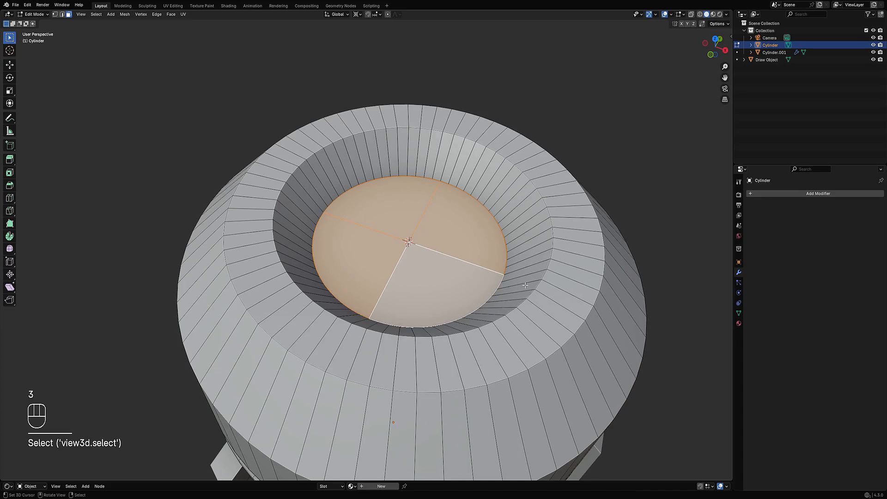
{"action": "key", "text": "i"}
{"action": "left_click", "coordinate": [515, 262]}
{"action": "key", "text": "alt+s"}
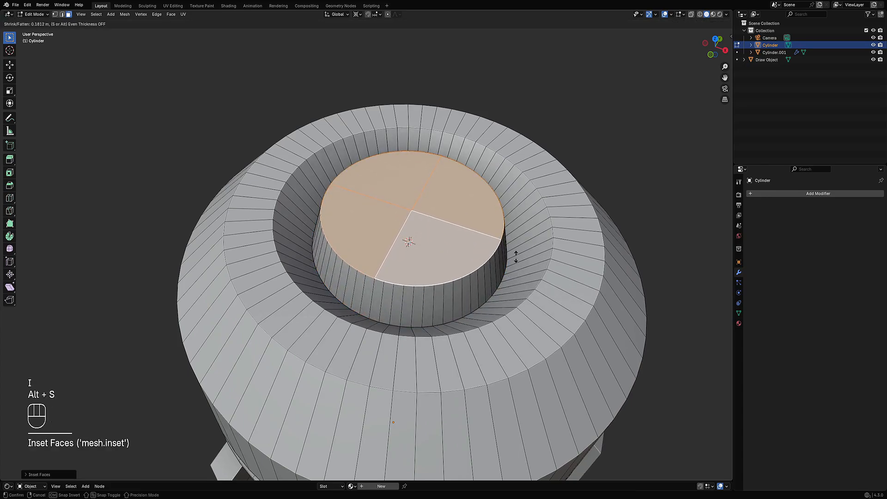
{"action": "left_click", "coordinate": [517, 275]}
Inset the raised floor faces twice more and sink the inner disc with Shrink/Fatten, leaving a raised ring around it.
{"action": "key", "text": "i"}
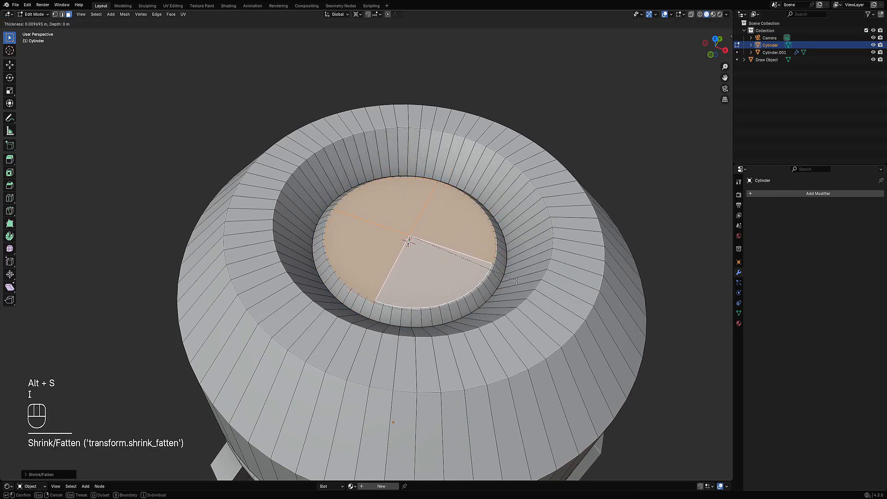
{"action": "left_click", "coordinate": [503, 281]}
{"action": "key", "text": "i"}
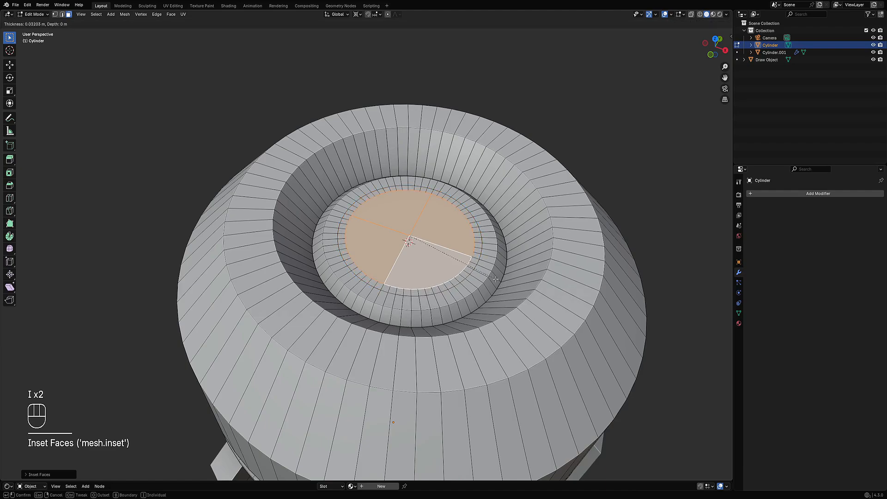
{"action": "left_click", "coordinate": [497, 281]}
{"action": "key", "text": "alt+s"}
{"action": "left_click", "coordinate": [499, 283]}
{"action": "key", "text": "Tab"}
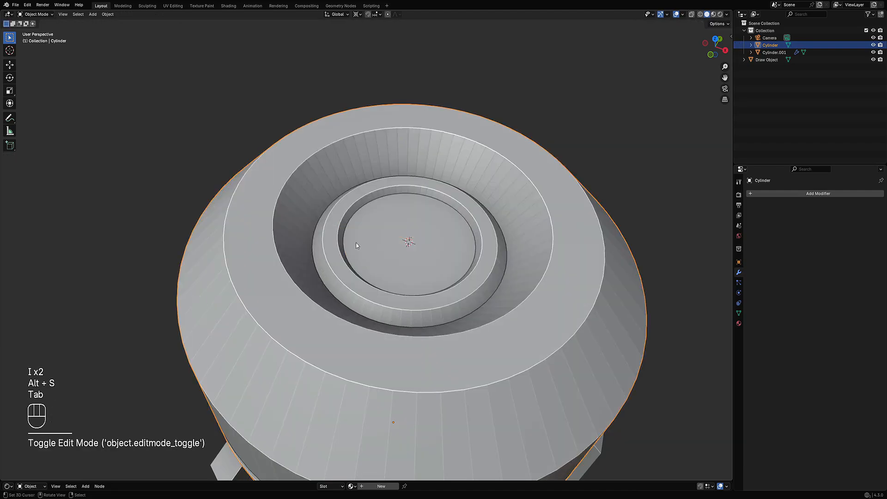
Auto Mirror the cylinder on the X, Y and Z axes with Creative Flow.
{"action": "scroll", "coordinate": [355, 243], "scroll_direction": "down", "scroll_amount": 6}
{"action": "mouse_move", "coordinate": [356, 243]}
{"action": "middle_mouse_down"}
{"action": "mouse_move", "coordinate": [358, 226]}
{"action": "mouse_move", "coordinate": [355, 248]}
{"action": "middle_mouse_up"}
{"action": "middle_click_drag", "start_coordinate": [413, 314], "coordinate": [384, 260], "text": "shift"}
{"action": "key", "text": "shift+ctrl+x"}
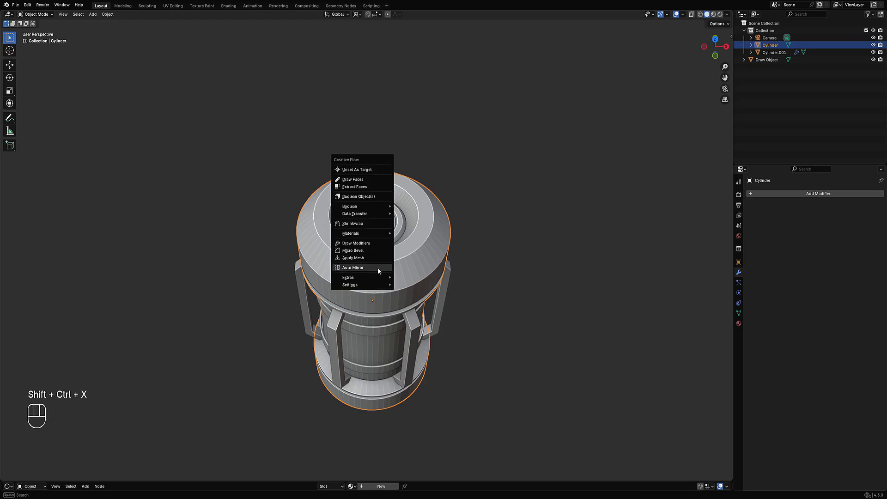
{"action": "left_click", "coordinate": [378, 268]}
{"action": "left_click", "coordinate": [351, 279]}
{"action": "key", "text": "x"}
{"action": "key", "text": "y"}
{"action": "key", "text": "z"}
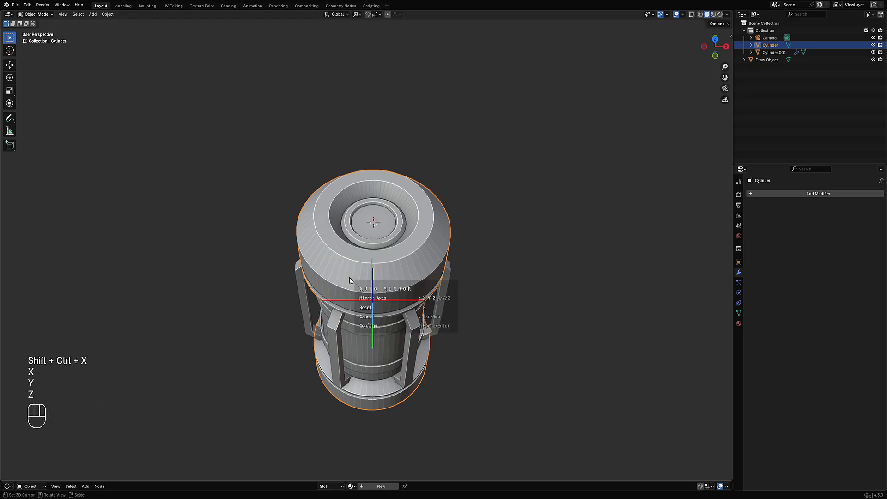
{"action": "key", "text": "space"}
Examine the mirrored cylinder's mesh in Edit Mode and in wireframe from the top view.
{"action": "key", "text": "Tab"}
{"action": "key", "text": "grave"}
{"action": "key", "text": "Escape"}
{"action": "scroll", "coordinate": [508, 233], "scroll_direction": "up", "scroll_amount": 6}
{"action": "middle_click_drag", "start_coordinate": [503, 246], "coordinate": [456, 242]}
{"action": "middle_click_drag", "start_coordinate": [463, 200], "coordinate": [429, 309], "text": "shift"}
{"action": "key", "text": "alt+a"}
{"action": "scroll", "coordinate": [438, 246], "scroll_direction": "down", "scroll_amount": 6}
{"action": "key", "text": "1"}
{"action": "key", "text": "Tab"}
{"action": "key", "text": "shift+z"}
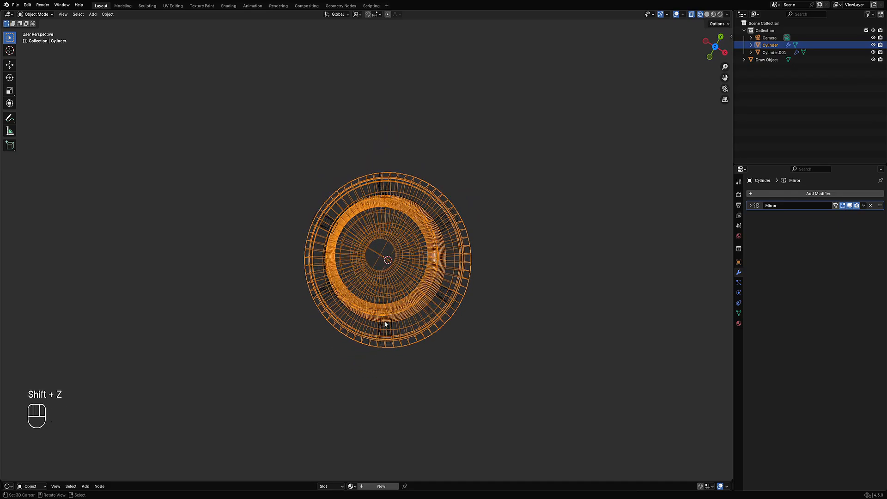
{"action": "key", "text": "KP_1"}
{"action": "key", "text": "KP_7"}
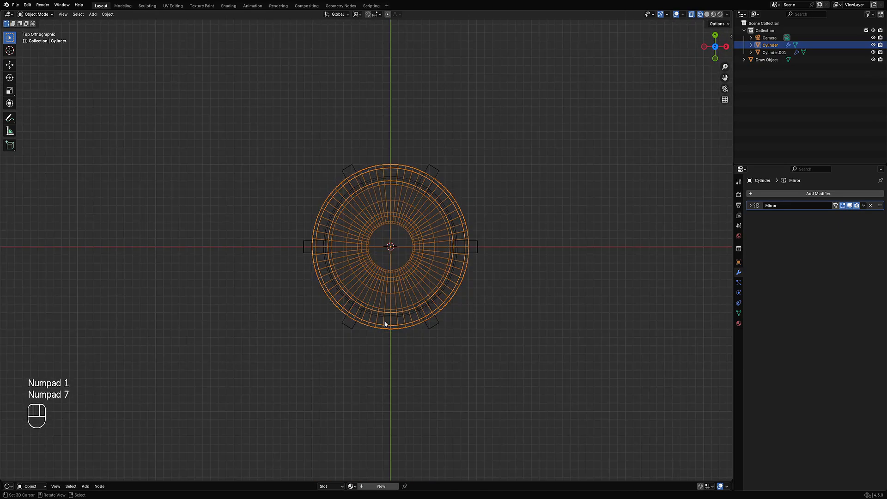
{"action": "key", "text": "shift+z"}
Select the vertex where the recess floor's outer edge meets the X axis and add a box-shaped intersect object there.
{"action": "scroll", "coordinate": [377, 314], "scroll_direction": "up", "scroll_amount": 3}
{"action": "scroll", "coordinate": [373, 311], "scroll_direction": "up", "scroll_amount": 3}
{"action": "key", "text": "Tab"}
{"action": "left_click", "coordinate": [330, 244]}
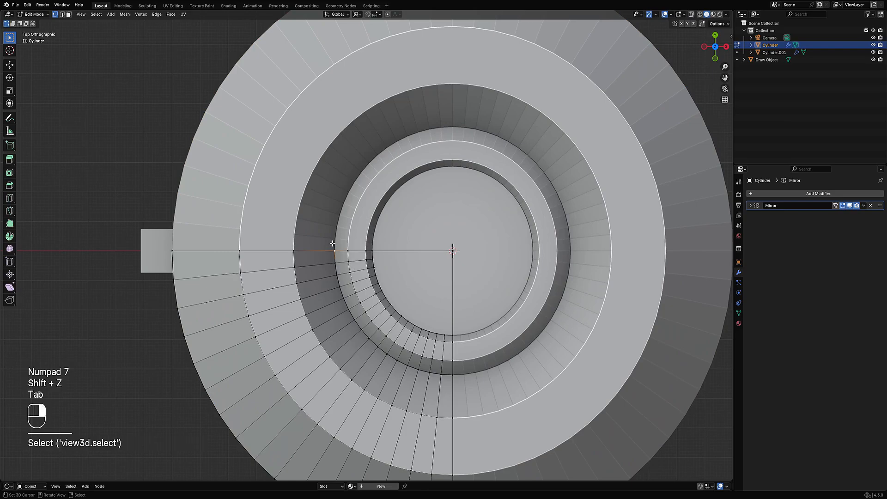
{"action": "key", "text": "shift+ctrl+x"}
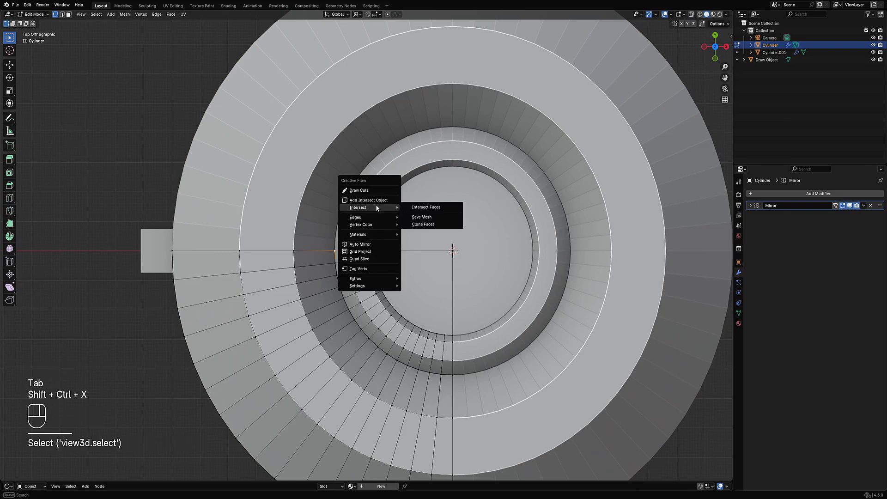
{"action": "left_click", "coordinate": [389, 201]}
{"action": "left_click", "coordinate": [433, 217]}
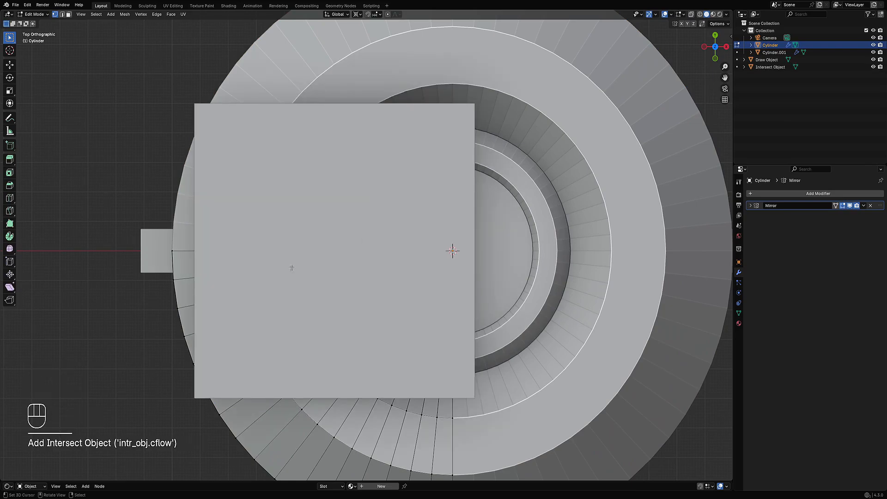
Try scaling the intersect box's whole mesh down, and delete the box.
{"action": "key", "text": "Tab"}
{"action": "right_click", "coordinate": [388, 337]}
{"action": "key", "text": "Tab"}
{"action": "scroll", "coordinate": [560, 299], "scroll_direction": "down", "scroll_amount": 4}
{"action": "key", "text": "a"}
{"action": "key", "text": "s"}
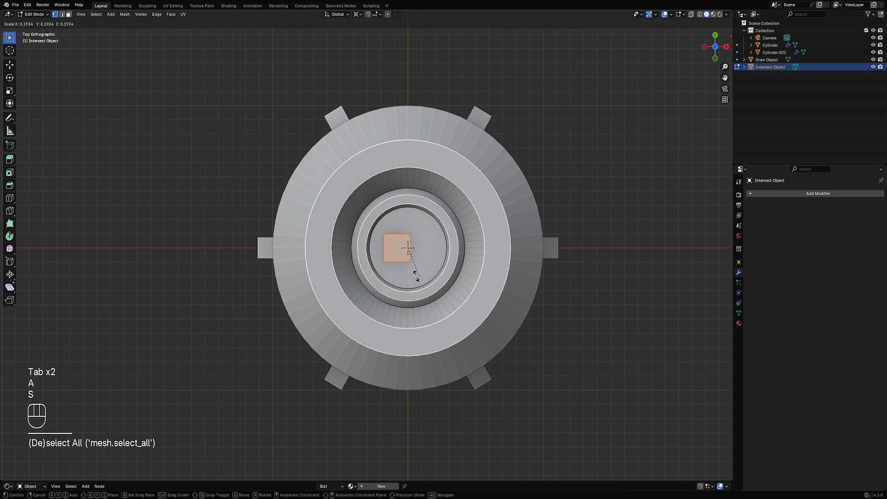
{"action": "right_click", "coordinate": [428, 276]}
{"action": "key", "text": "Tab"}
{"action": "key", "text": "x"}
{"action": "left_click", "coordinate": [417, 276]}
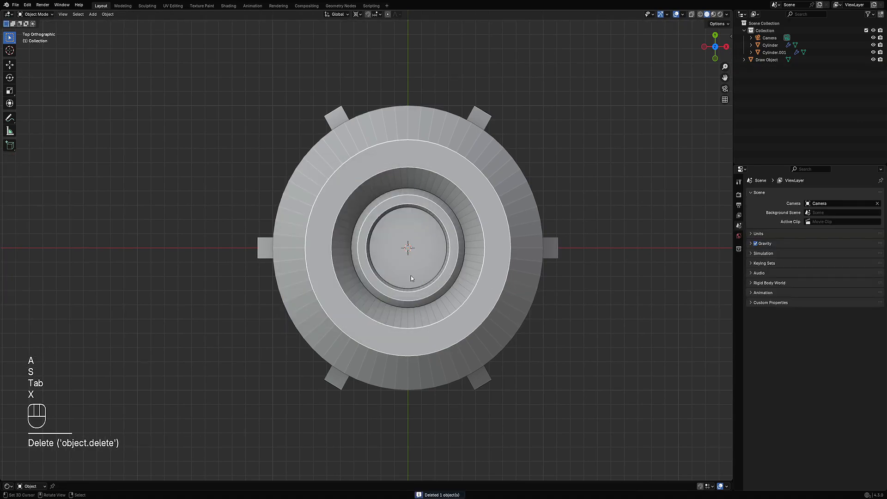
Reselect the recess-edge vertex on the X axis in the cylinder's mesh and add a new box-shaped intersect object at it.
{"action": "right_click", "coordinate": [411, 276]}
{"action": "key", "text": "Tab"}
{"action": "scroll", "coordinate": [411, 275], "scroll_direction": "up", "scroll_amount": 4}
{"action": "left_click", "coordinate": [333, 246]}
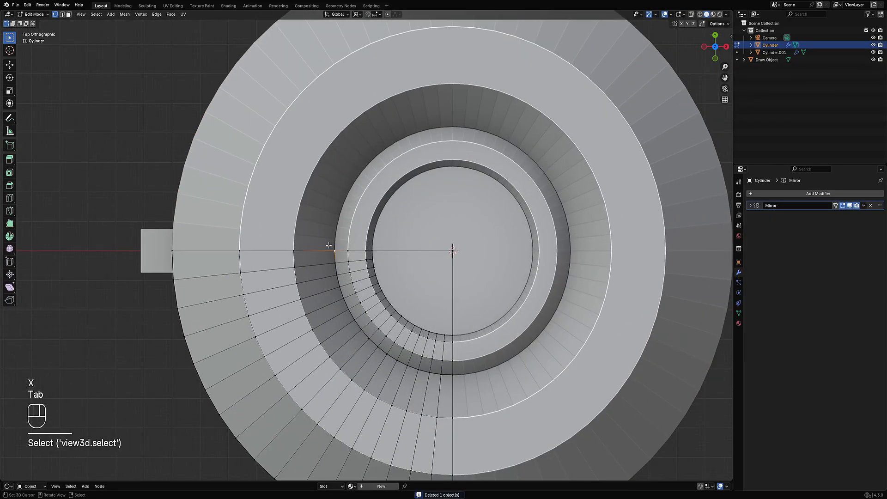
{"action": "key", "text": "shift+s"}
{"action": "key", "text": "shift+ctrl+x"}
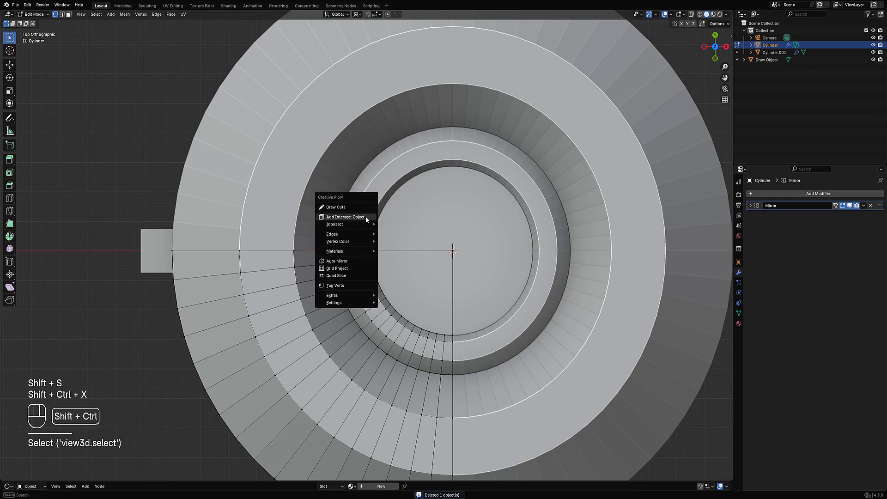
{"action": "left_click", "coordinate": [366, 216]}
{"action": "left_click", "coordinate": [414, 236]}
Enter Edit Mode on the new intersect box and select its whole mesh.
{"action": "key", "text": "Tab"}
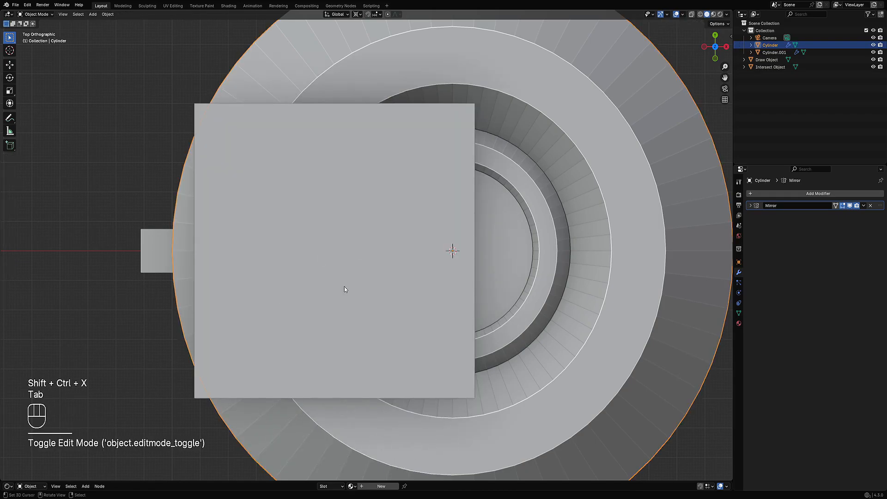
{"action": "key", "text": "Tab"}
{"action": "scroll", "coordinate": [423, 248], "scroll_direction": "down", "scroll_amount": 3}
{"action": "middle_click_drag", "start_coordinate": [424, 248], "coordinate": [413, 185]}
{"action": "key", "text": "a"}
{"action": "key", "text": "s"}
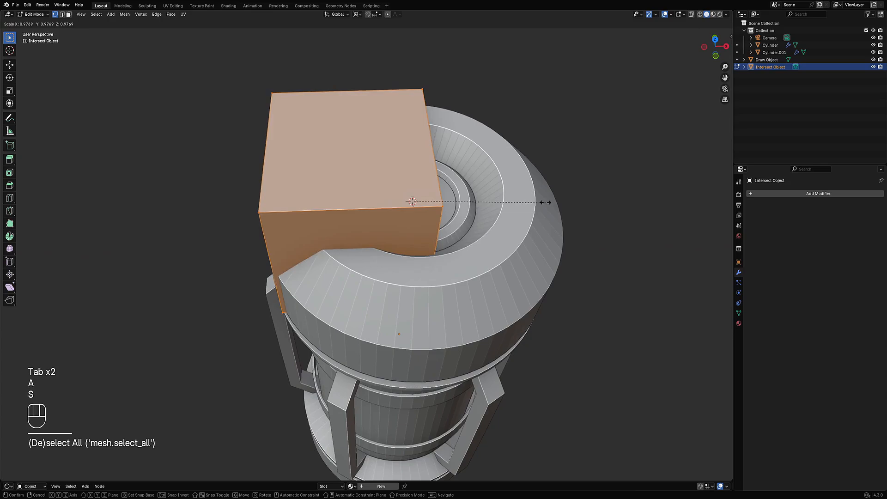
{"action": "right_click", "coordinate": [443, 186]}
{"action": "key", "text": "s"}
{"action": "right_click", "coordinate": [425, 183]}
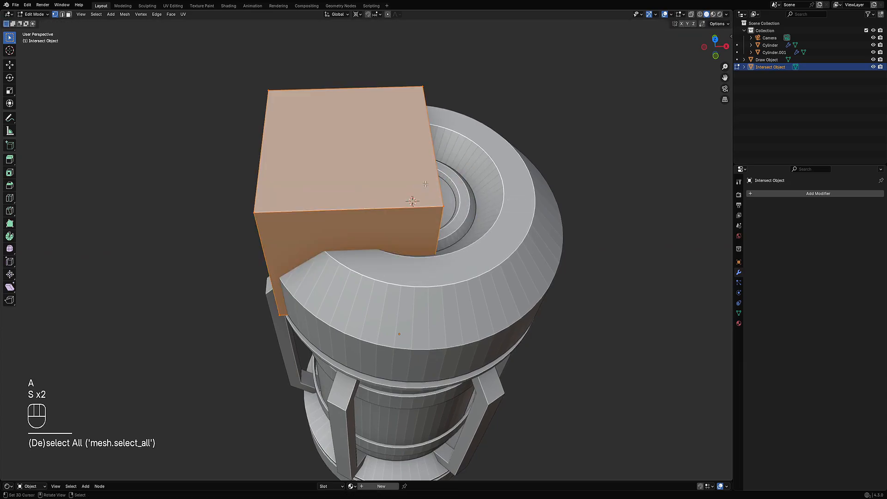
Switch the transform pivot away from the 3D cursor and scale the box down to a small block at the recess edge.
{"action": "key", "text": "period"}
{"action": "left_click", "coordinate": [480, 144]}
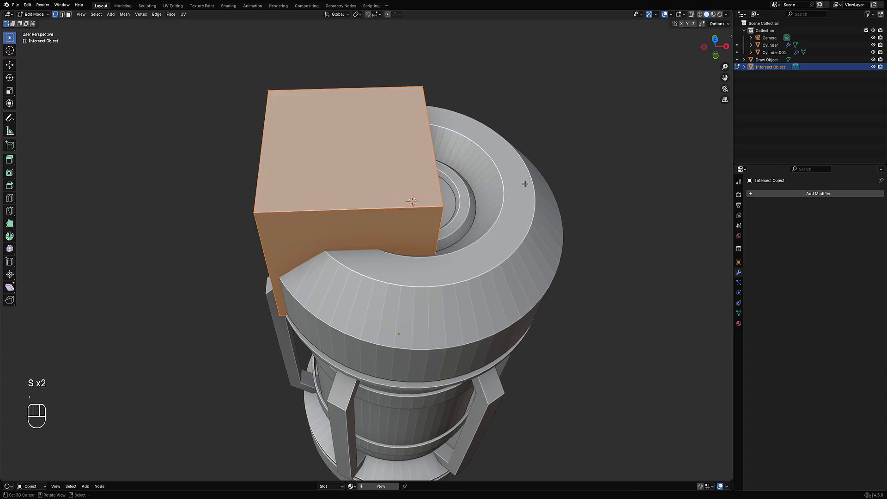
{"action": "key", "text": "s"}
{"action": "left_click", "coordinate": [377, 184]}
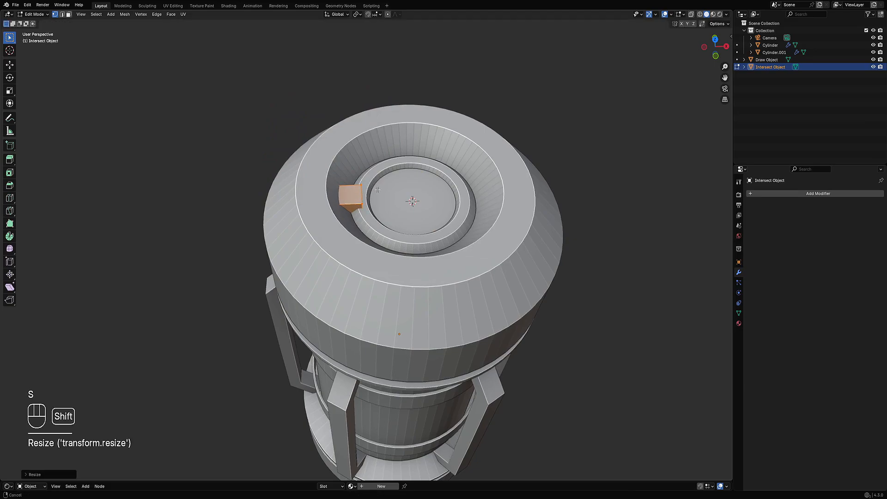
Use Shrink/Fatten on the block's inward-facing end to lengthen it toward the cylinder's centre, across the raised ring.
{"action": "scroll", "coordinate": [417, 254], "scroll_direction": "up", "scroll_amount": 5}
{"action": "middle_click_drag", "start_coordinate": [461, 236], "coordinate": [314, 257]}
{"action": "key", "text": "3"}
{"action": "left_click", "coordinate": [301, 257]}
{"action": "key", "text": "alt+s"}
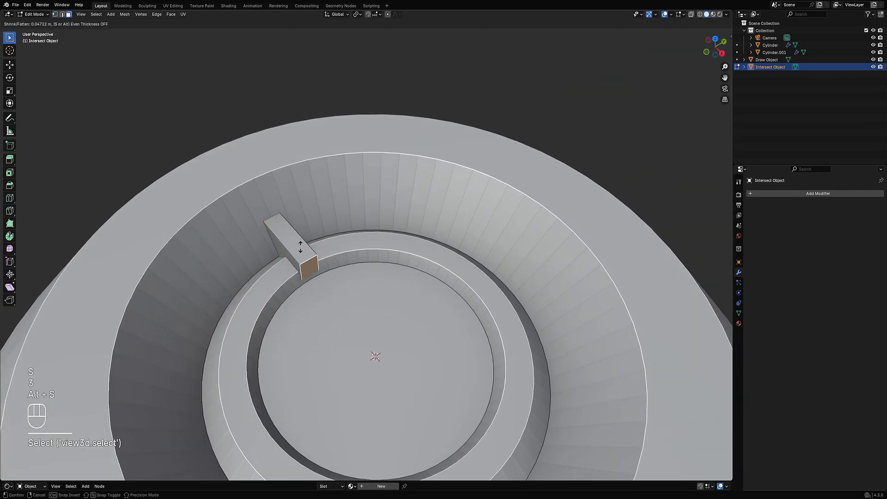
{"action": "left_click", "coordinate": [300, 238]}
{"action": "key", "text": "Tab"}
Examine the cylinder's mesh beneath the block in wireframe and select the vertex where the block sits.
{"action": "left_click", "coordinate": [232, 256]}
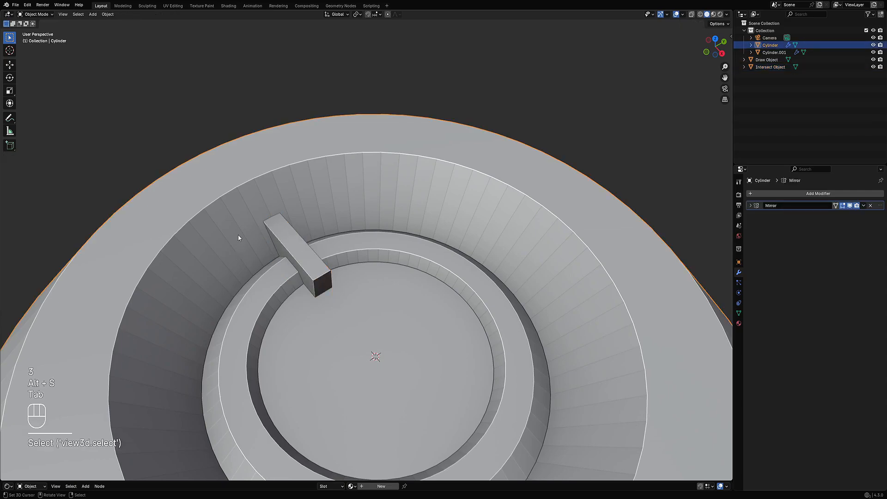
{"action": "key", "text": "Tab"}
{"action": "middle_click_drag", "start_coordinate": [360, 317], "coordinate": [331, 271]}
{"action": "scroll", "coordinate": [361, 298], "scroll_direction": "up", "scroll_amount": 3}
{"action": "key", "text": "1"}
{"action": "key", "text": "shift+z"}
{"action": "left_click", "coordinate": [331, 271]}
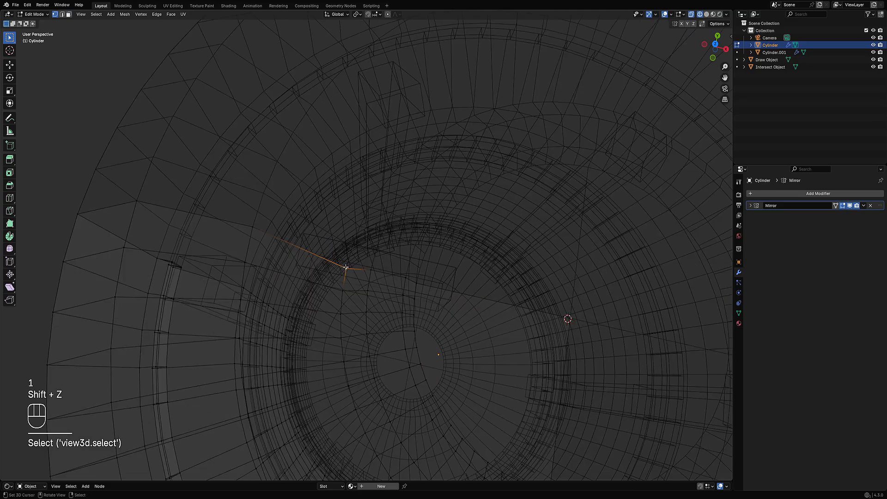
{"action": "key", "text": "shift+z"}
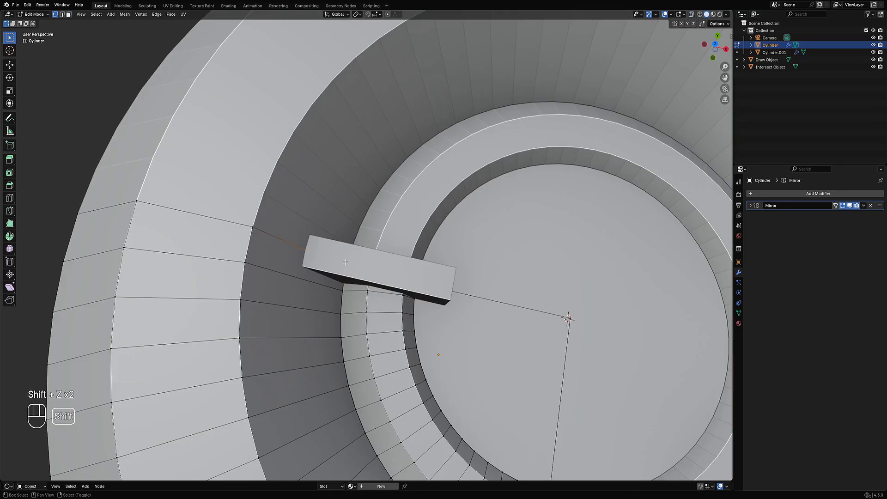
{"action": "scroll", "coordinate": [345, 262], "scroll_direction": "down", "scroll_amount": 3}
{"action": "middle_click_drag", "start_coordinate": [358, 270], "coordinate": [352, 202]}
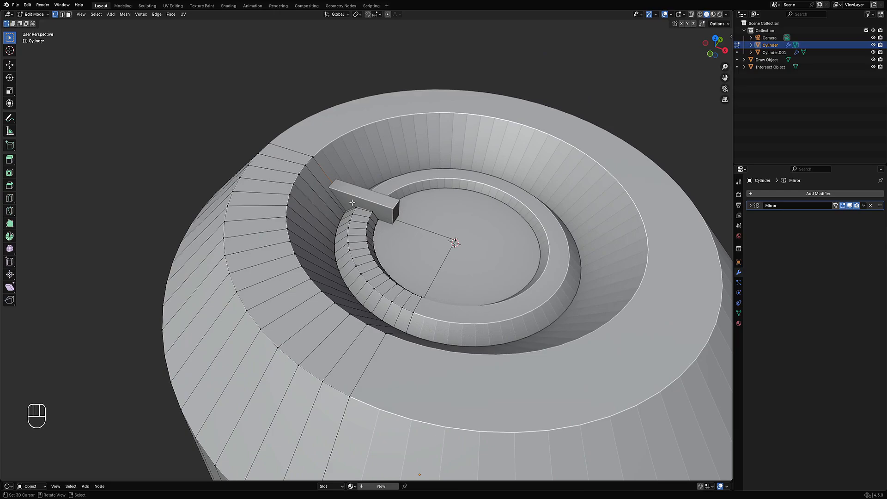
Select the intersect block again and pick an edge of its inner end face in Edit Mode.
{"action": "key", "text": "Tab"}
{"action": "left_click", "coordinate": [390, 210]}
{"action": "key", "text": "Tab"}
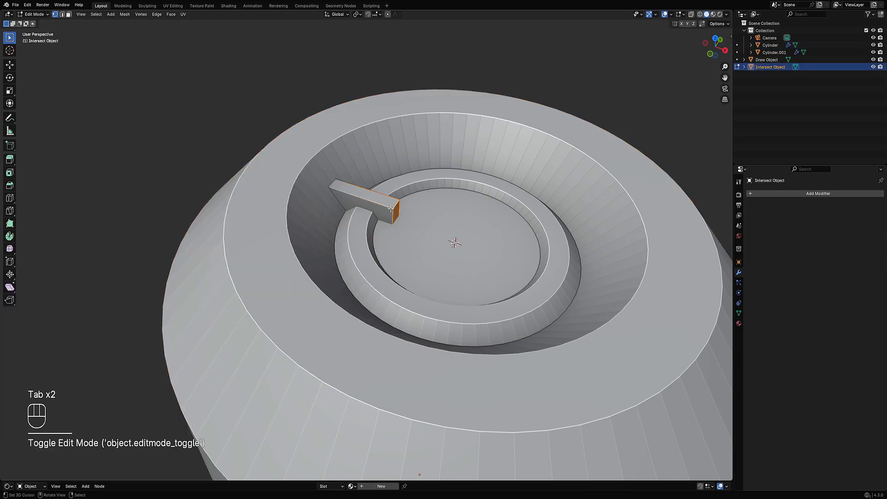
{"action": "key", "text": "2"}
{"action": "left_click", "coordinate": [396, 206]}
{"action": "scroll", "coordinate": [396, 206], "scroll_direction": "down", "scroll_amount": 6}
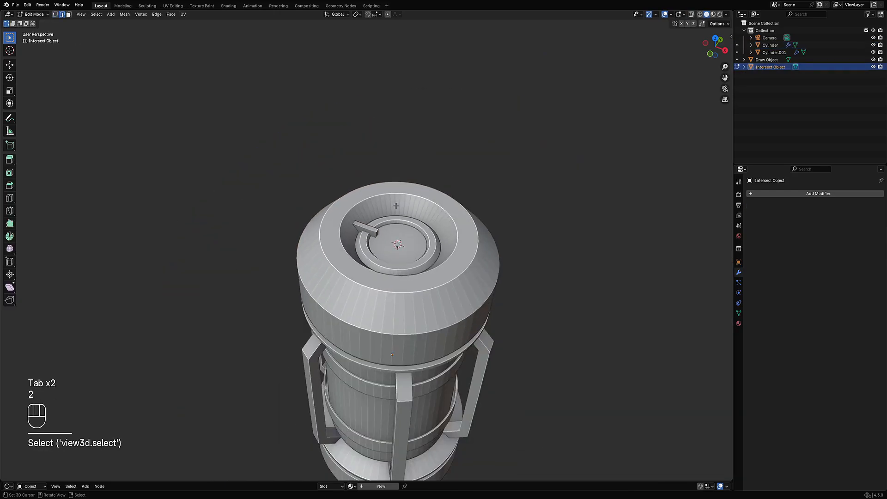
{"action": "key", "text": "Tab"}
Try Auto Mirror on the intersect block across the X, Y and Z axes, and undo it.
{"action": "key", "text": "ctrl+shift+x"}
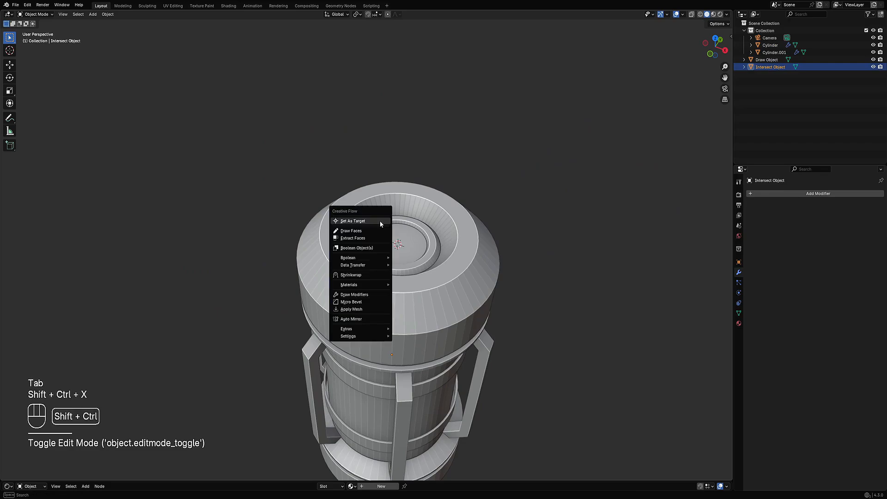
{"action": "left_click", "coordinate": [359, 319]}
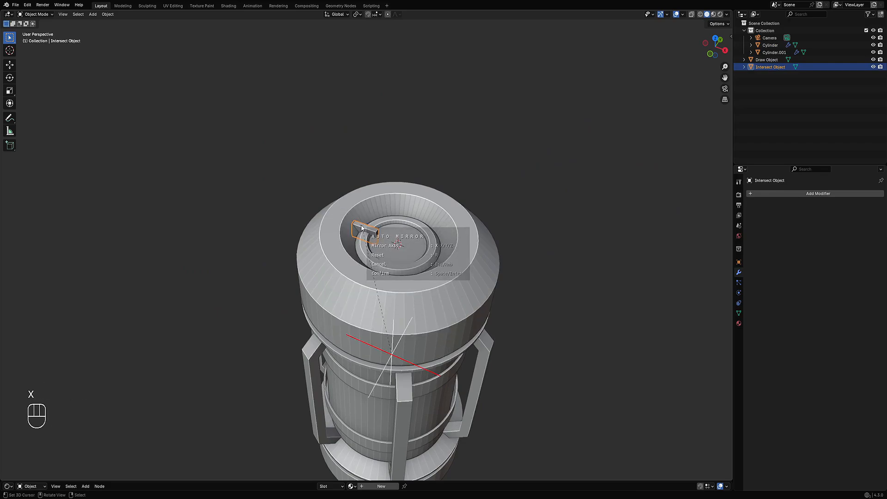
{"action": "key", "text": "z"}
{"action": "key", "text": "y"}
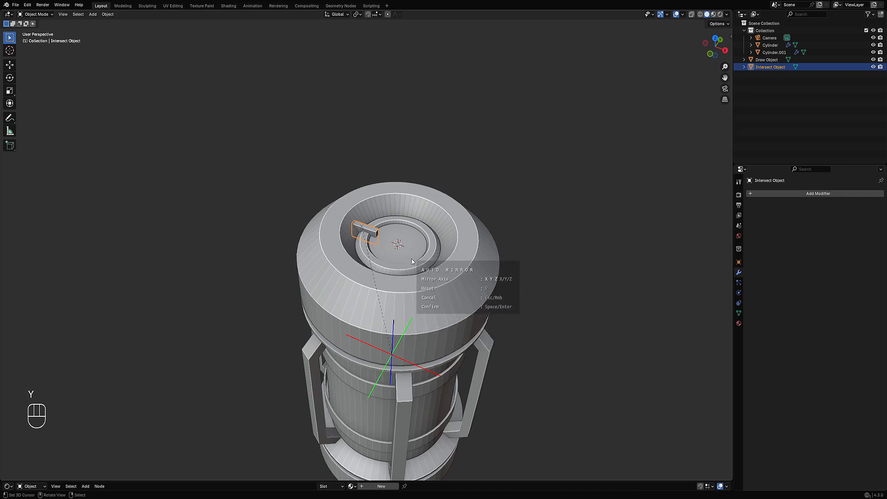
{"action": "key", "text": "space"}
{"action": "key", "text": "ctrl+z"}
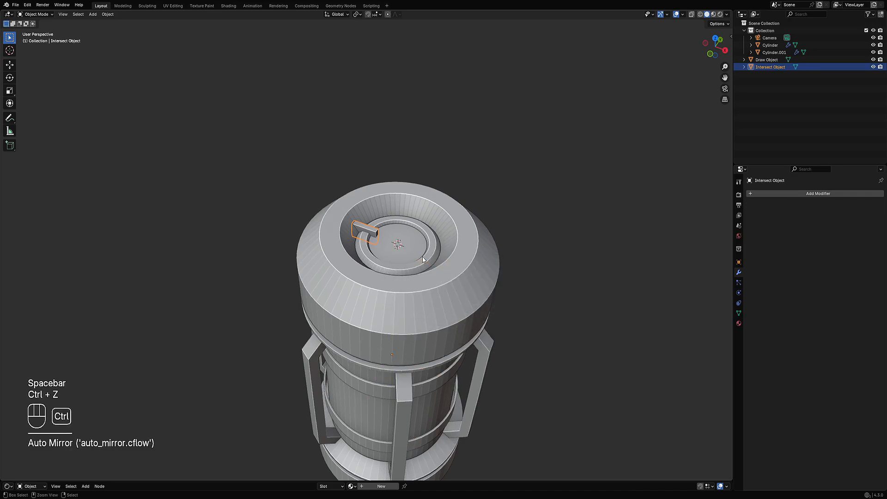
{"action": "key", "text": "ctrl+z"}
Select the intersect block's entire mesh in Edit Mode and return to Object Mode.
{"action": "scroll", "coordinate": [422, 256], "scroll_direction": "up", "scroll_amount": 5}
{"action": "key", "text": "Tab"}
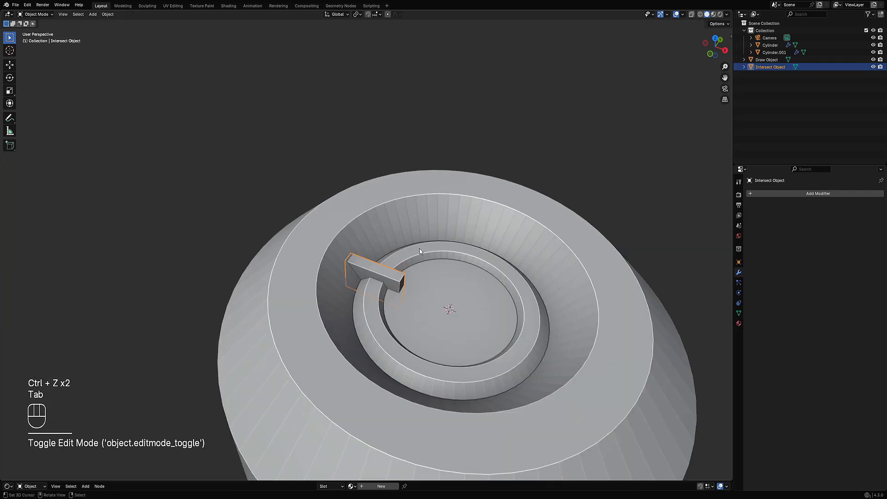
{"action": "key", "text": "Tab"}
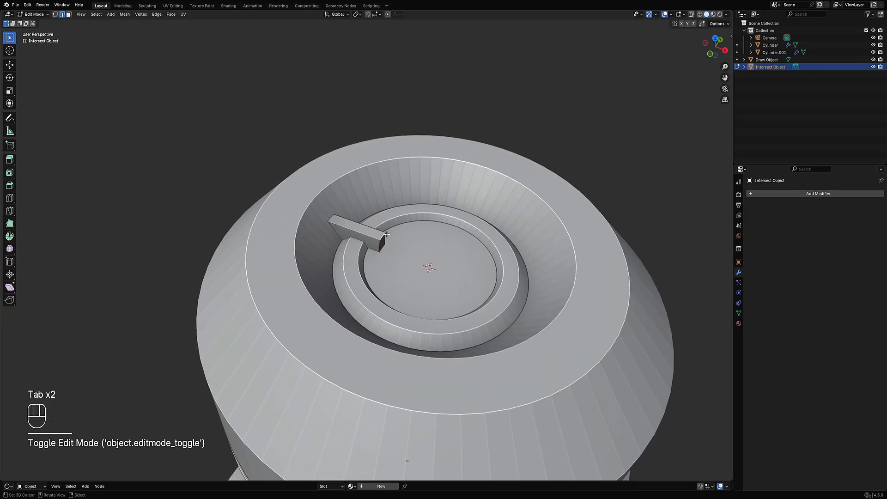
{"action": "key", "text": "a"}
{"action": "key", "text": "Tab"}
{"action": "key", "text": "shift+ctrl+x"}
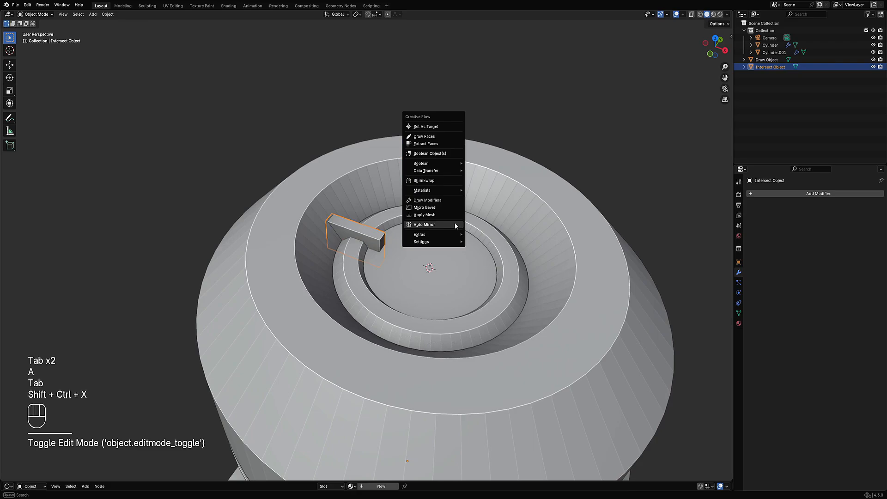
{"action": "key", "text": "Tab"}
{"action": "key", "text": "Tab"}
Apply a Fast Circle Array to the intersect block with a count of 8, pivoting on the origin around Z.
{"action": "key", "text": "shift+ctrl+x"}
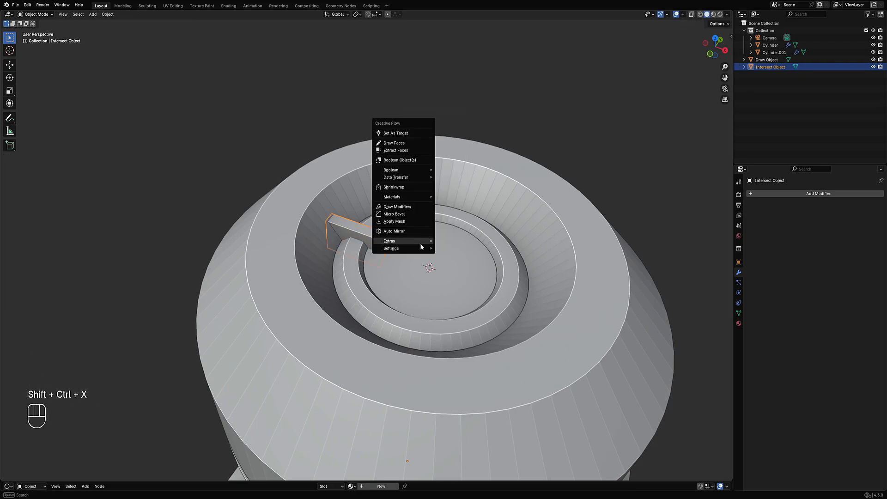
{"action": "mouse_move", "coordinate": [420, 241]}
{"action": "left_click", "coordinate": [476, 240]}
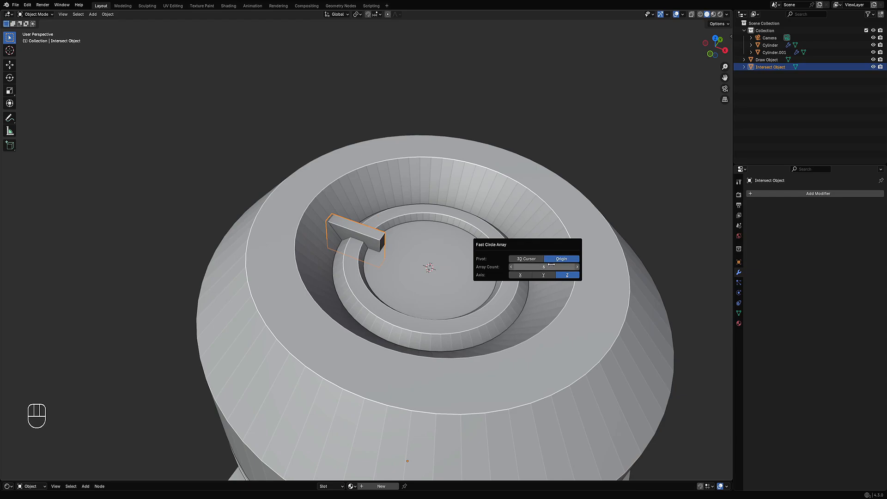
{"action": "scroll", "coordinate": [551, 265], "scroll_direction": "up", "scroll_amount": 3, "text": "ctrl"}
{"action": "scroll", "coordinate": [551, 267], "scroll_direction": "up", "scroll_amount": 1, "text": "ctrl"}
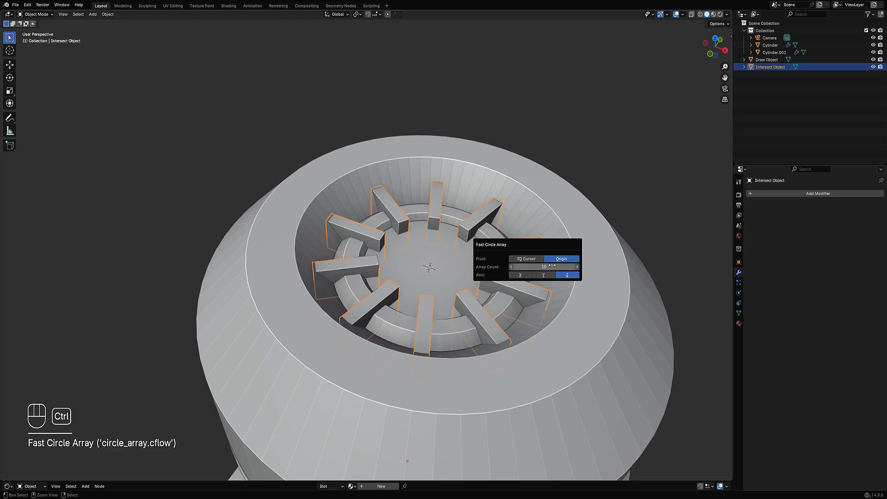
{"action": "scroll", "coordinate": [552, 266], "scroll_direction": "down", "scroll_amount": 2, "text": "ctrl"}
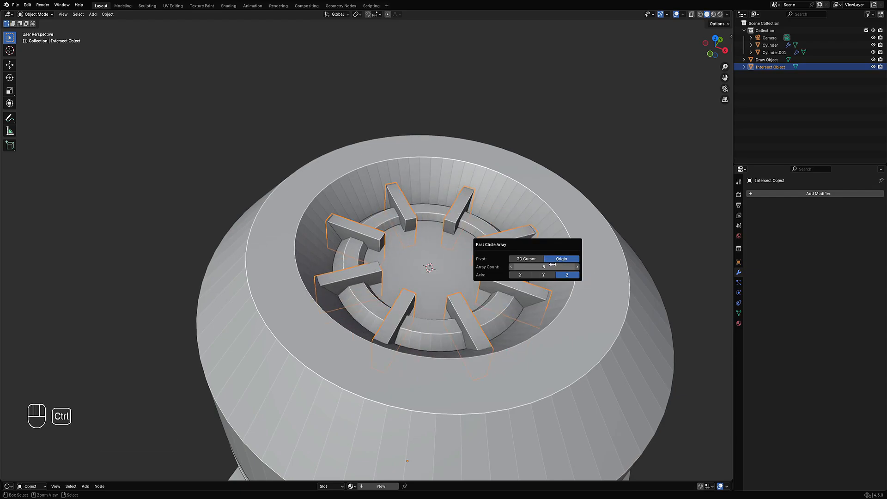
Inset the cylinder's central recess floor face by about 0.03 m and raise it about 0.07 m with Shrink/Fatten to form a hub.
{"action": "key", "text": "Tab"}
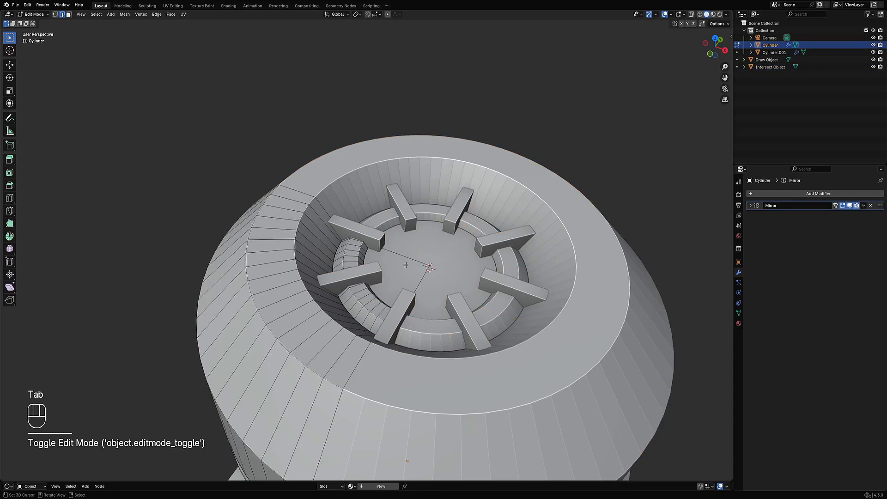
{"action": "key", "text": "3"}
{"action": "left_click", "coordinate": [407, 265]}
{"action": "key", "text": "i"}
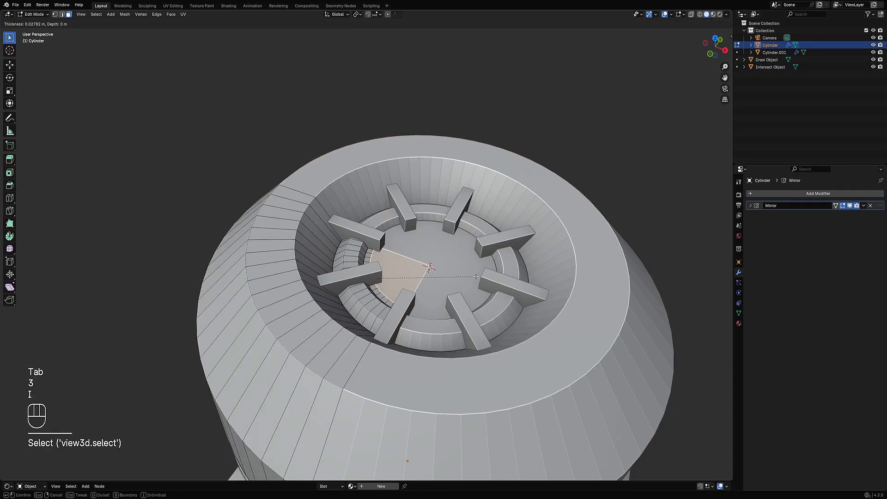
{"action": "key", "text": "i"}
{"action": "left_click", "coordinate": [474, 276]}
{"action": "key", "text": "alt+s"}
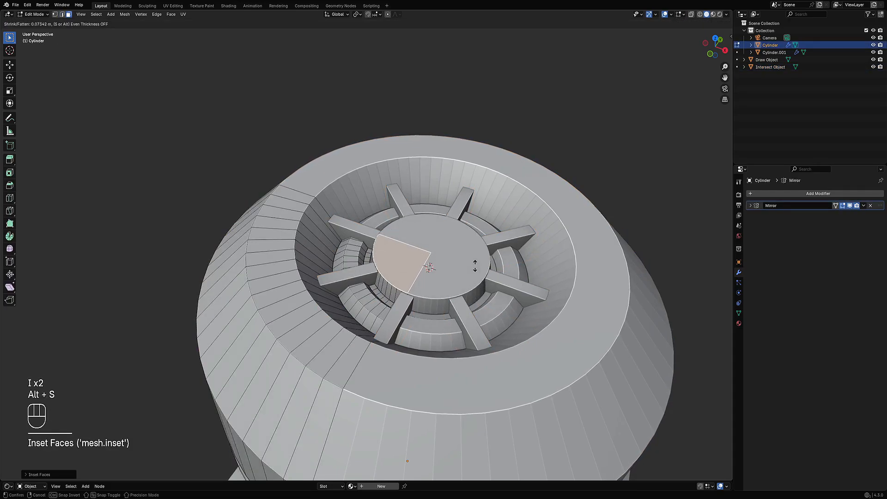
{"action": "left_click", "coordinate": [476, 265]}
{"action": "key", "text": "Tab"}
Apply Shade Auto Smooth to the main cylinder.
{"action": "scroll", "coordinate": [471, 266], "scroll_direction": "down", "scroll_amount": 7}
{"action": "middle_click_drag", "start_coordinate": [382, 285], "coordinate": [432, 287]}
{"action": "middle_click_drag", "start_coordinate": [439, 310], "coordinate": [432, 226], "text": "shift"}
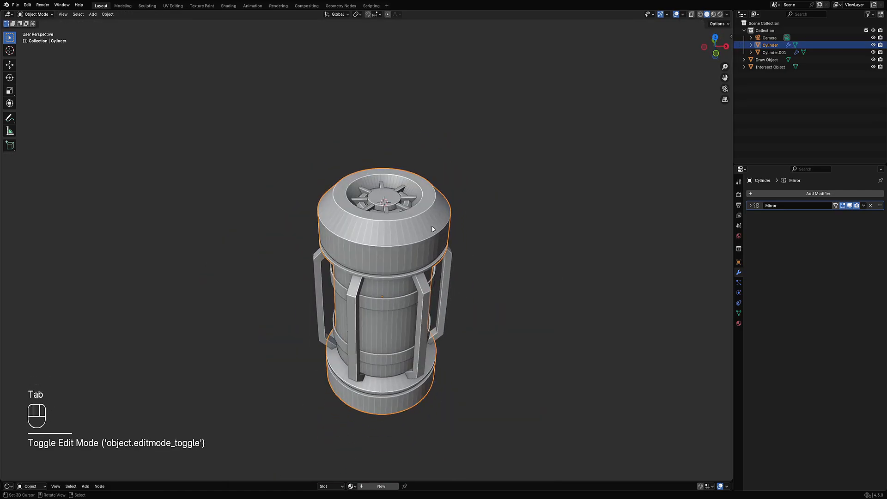
{"action": "left_click", "coordinate": [431, 224]}
{"action": "key", "text": "w"}
{"action": "left_click", "coordinate": [416, 260]}
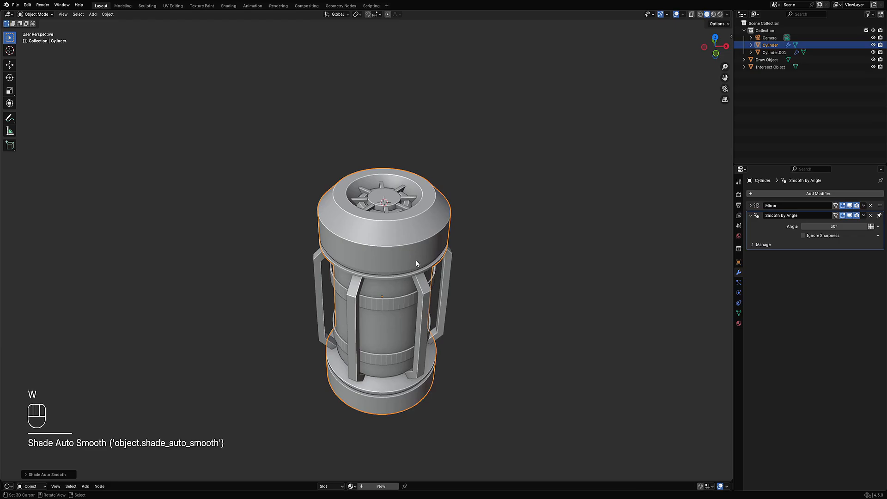
Apply Shade Auto Smooth to the bands around the cylinder and save the file.
{"action": "middle_click_drag", "start_coordinate": [416, 259], "coordinate": [427, 289]}
{"action": "left_click", "coordinate": [410, 288]}
{"action": "key", "text": "w"}
{"action": "left_click", "coordinate": [409, 287]}
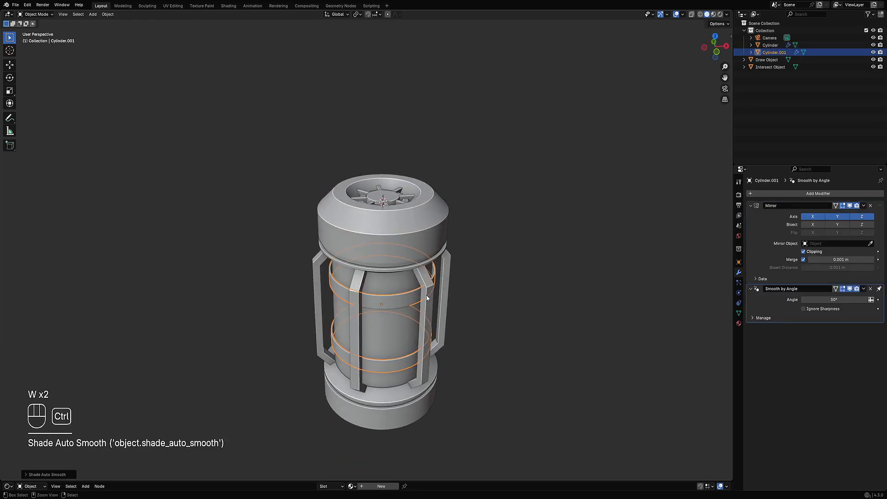
{"action": "key", "text": "ctrl+s"}
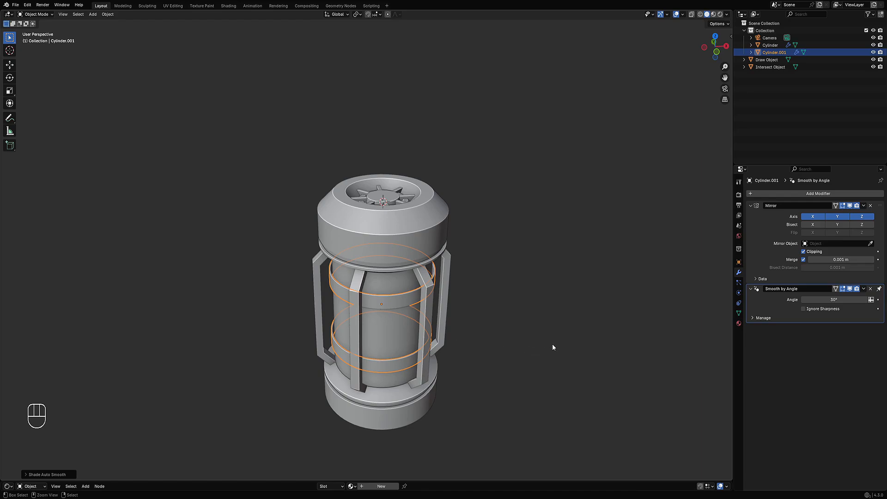
{"action": "key", "text": "ctrl+s"}
Examine the bands and the main cylinder's mesh from the side in Edit Mode.
{"action": "scroll", "coordinate": [391, 201], "scroll_direction": "up", "scroll_amount": 4}
{"action": "key", "text": "Tab"}
{"action": "key", "text": "Tab"}
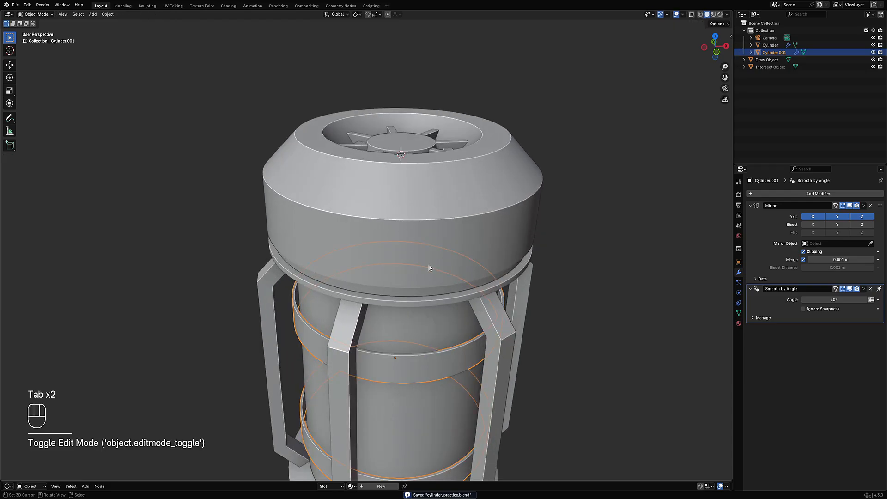
{"action": "middle_click_drag", "start_coordinate": [429, 265], "coordinate": [437, 193]}
{"action": "right_click", "coordinate": [439, 186]}
{"action": "key", "text": "Tab"}
{"action": "scroll", "coordinate": [438, 185], "scroll_direction": "down", "scroll_amount": 2}
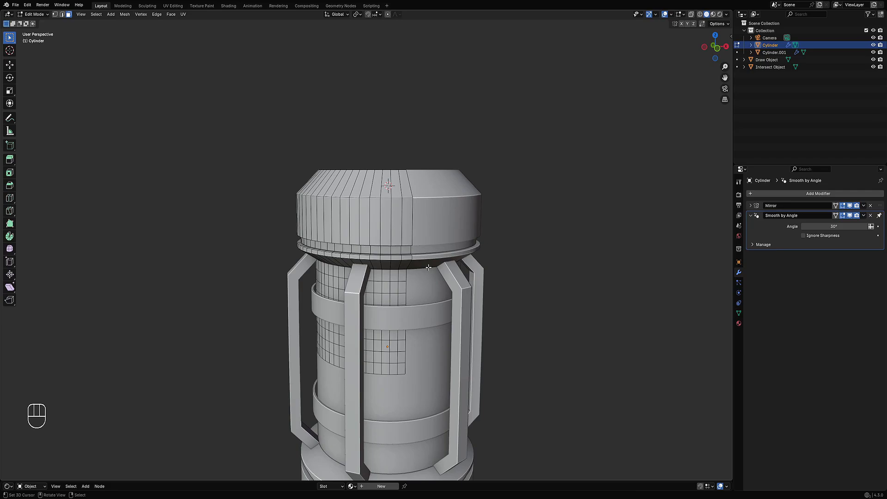
{"action": "middle_click_drag", "start_coordinate": [430, 383], "coordinate": [407, 367]}
Add a loop cut across one handle just below its upper bend, keeping it even with an edge slide of 0.6.
{"action": "key", "text": "Tab"}
{"action": "left_click", "coordinate": [332, 303]}
{"action": "key", "text": "Tab"}
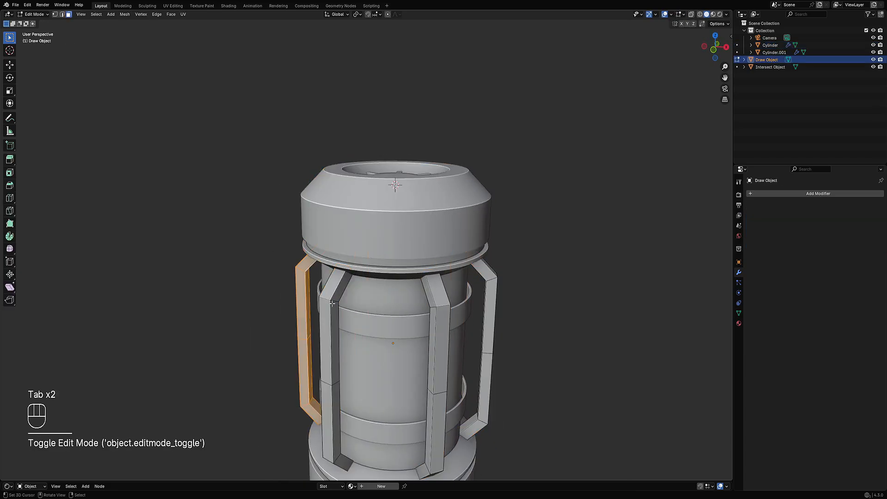
{"action": "middle_click_drag", "start_coordinate": [330, 303], "coordinate": [368, 300], "text": "alt"}
{"action": "scroll", "coordinate": [370, 299], "scroll_direction": "up", "scroll_amount": 5}
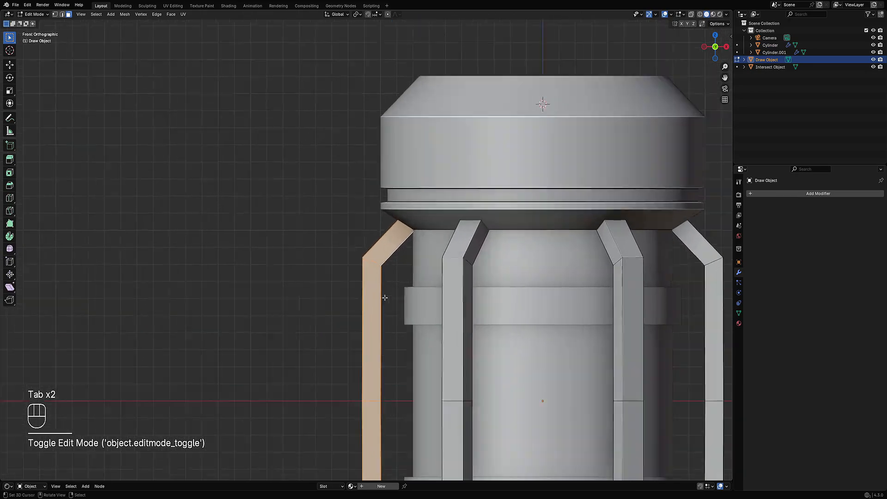
{"action": "key", "text": "ctrl+r"}
{"action": "left_click", "coordinate": [370, 299]}
{"action": "key", "text": "e"}
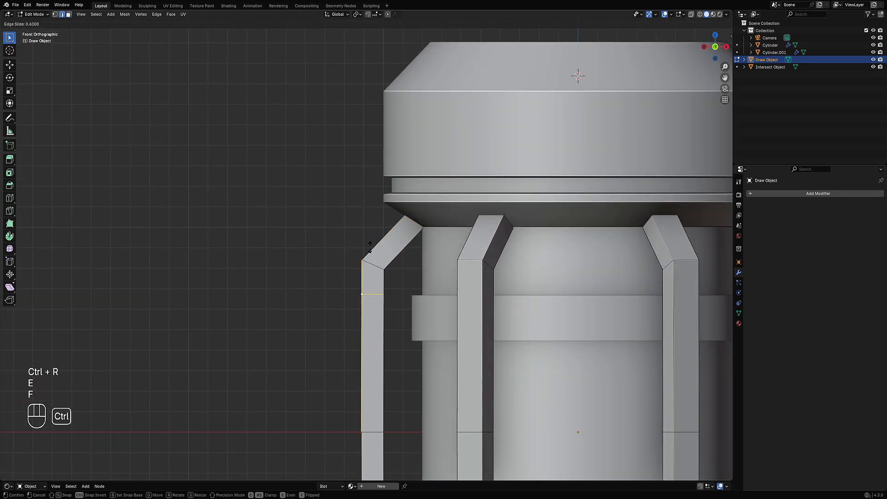
{"action": "left_click", "coordinate": [370, 248], "text": "ctrl"}
Add two centred loop cuts across the handle's straight section between the bend cut and its midpoint.
{"action": "key", "text": "ctrl+r"}
{"action": "scroll", "coordinate": [368, 352], "scroll_direction": "up", "scroll_amount": 1}
{"action": "left_click", "coordinate": [367, 352]}
{"action": "right_click", "coordinate": [366, 352]}
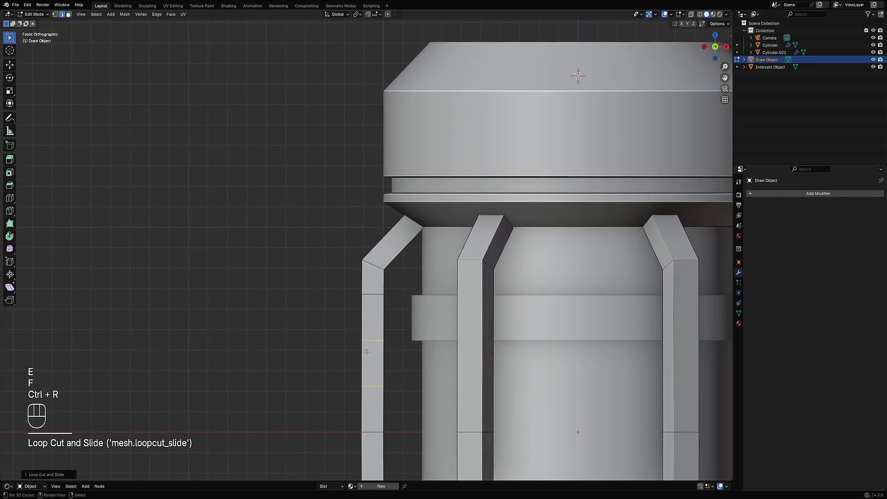
Try an even loop cut near the end of the handle's angled upper segment, inspect it in wireframe and undo it.
{"action": "key", "text": "ctrl+r"}
{"action": "left_click", "coordinate": [411, 222]}
{"action": "key", "text": "e"}
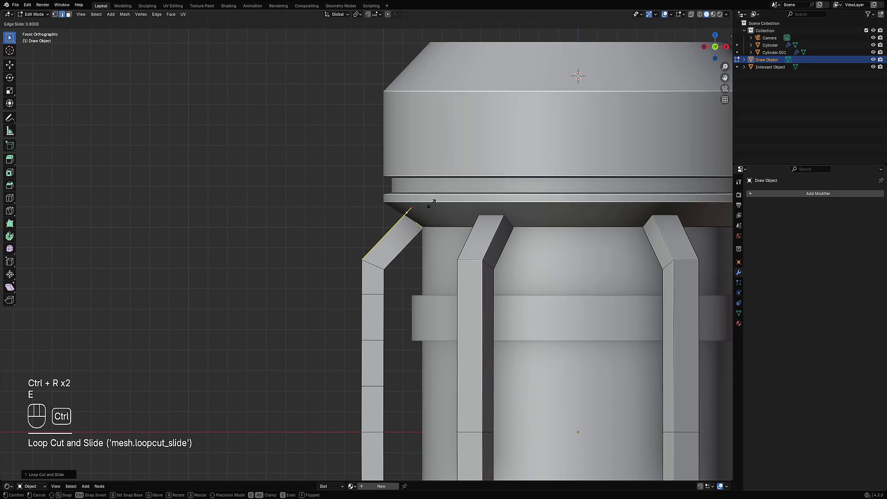
{"action": "left_click", "coordinate": [429, 206]}
{"action": "key", "text": "shift+z"}
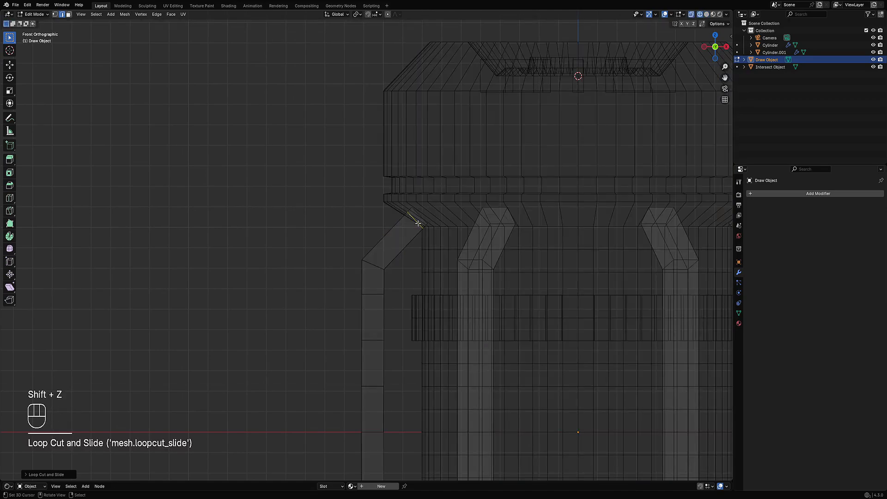
{"action": "key", "text": "ctrl+z"}
Add a loop cut across the handle's angled upper segment with an edge slide of 0.1 and return to solid shading.
{"action": "key", "text": "ctrl+r"}
{"action": "left_click", "coordinate": [390, 237]}
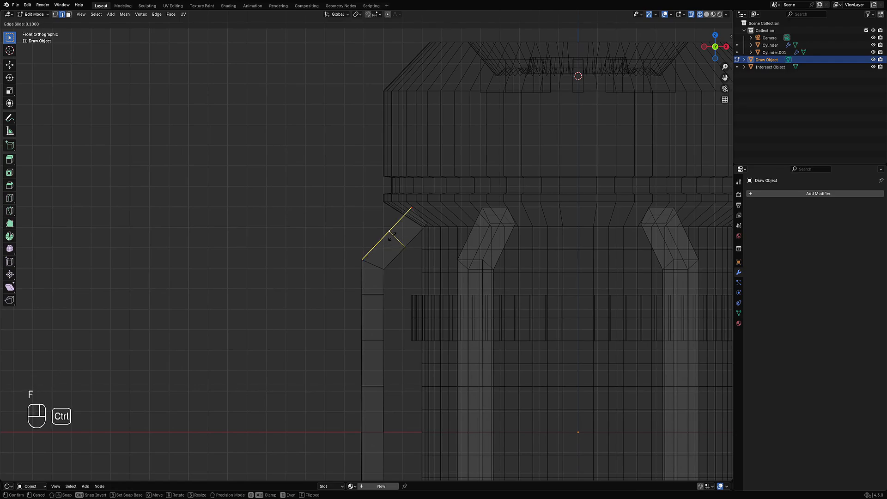
{"action": "left_click", "coordinate": [392, 238], "text": "ctrl"}
{"action": "key", "text": "alt+a"}
{"action": "key", "text": "shift+z"}
Add centred lengthwise loop cuts along both the side and outer faces of the handle.
{"action": "key", "text": "ctrl+r"}
{"action": "left_click", "coordinate": [378, 268]}
{"action": "right_click", "coordinate": [377, 269]}
{"action": "middle_click_drag", "start_coordinate": [329, 272], "coordinate": [396, 274]}
{"action": "key", "text": "ctrl+r"}
{"action": "left_click", "coordinate": [328, 271]}
{"action": "right_click", "coordinate": [328, 272]}
{"action": "middle_click_drag", "start_coordinate": [328, 271], "coordinate": [457, 296]}
{"action": "scroll", "coordinate": [510, 302], "scroll_direction": "down", "scroll_amount": 2}
{"action": "key", "text": "alt+a"}
{"action": "scroll", "coordinate": [485, 316], "scroll_direction": "down", "scroll_amount": 6}
{"action": "scroll", "coordinate": [429, 280], "scroll_direction": "up", "scroll_amount": 4}
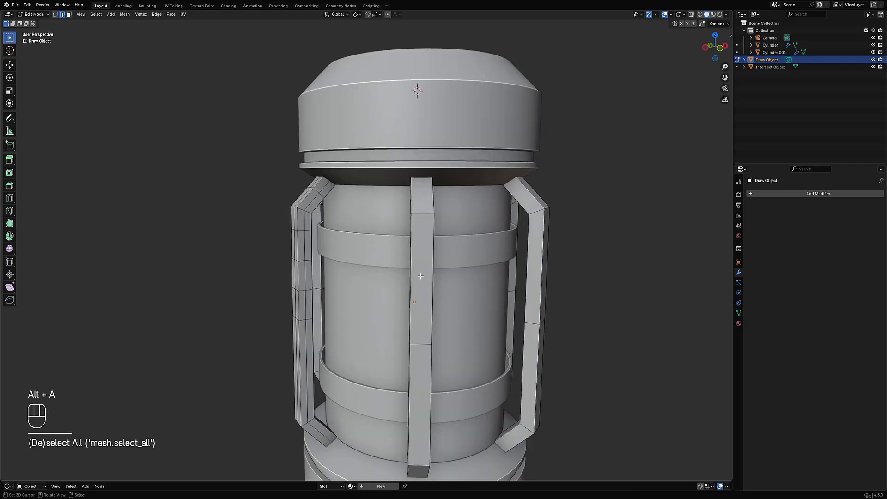
Circle-array the refined handle around the cylinder's Z axis as six handles about the origin and save the file.
{"action": "key", "text": "Tab"}
{"action": "key", "text": "Tab"}
{"action": "key", "text": "l"}
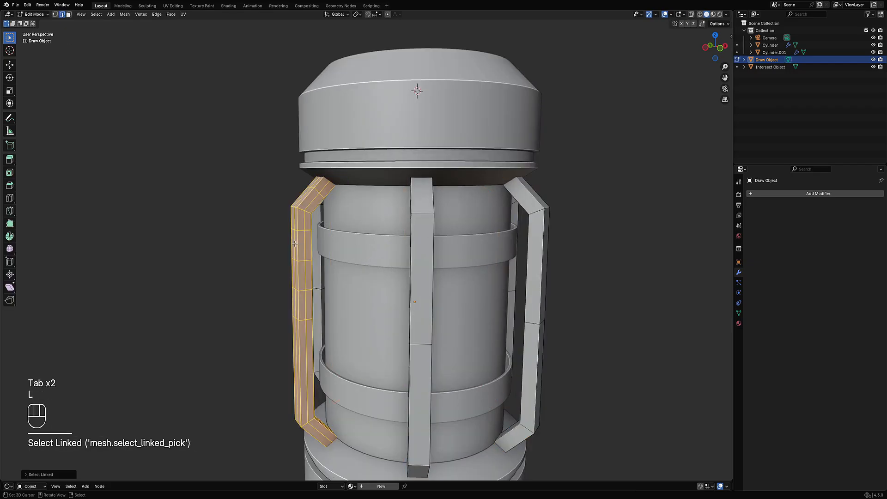
{"action": "middle_click_drag", "start_coordinate": [335, 235], "coordinate": [490, 225]}
{"action": "key", "text": "shift+ctrl+x"}
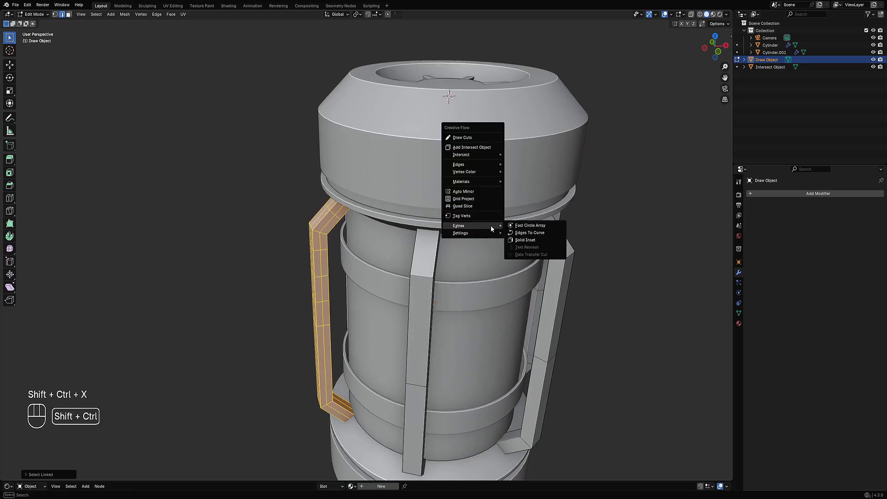
{"action": "left_click", "coordinate": [515, 228]}
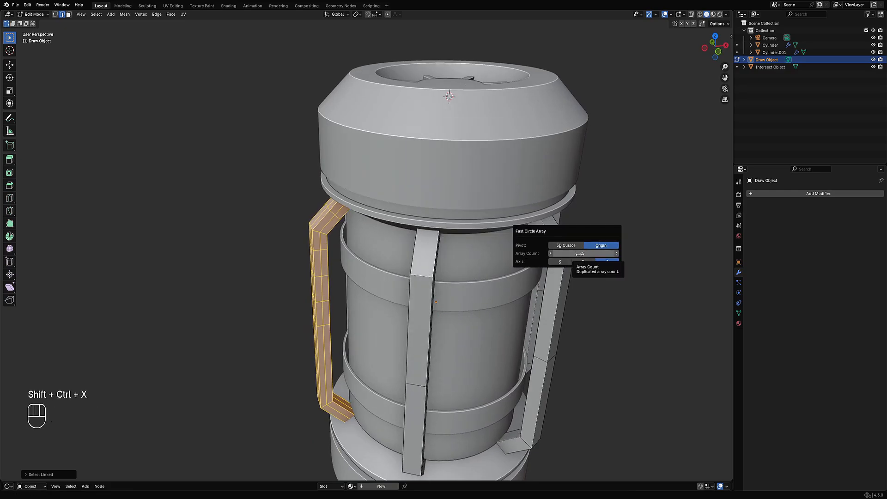
{"action": "left_click", "coordinate": [552, 253]}
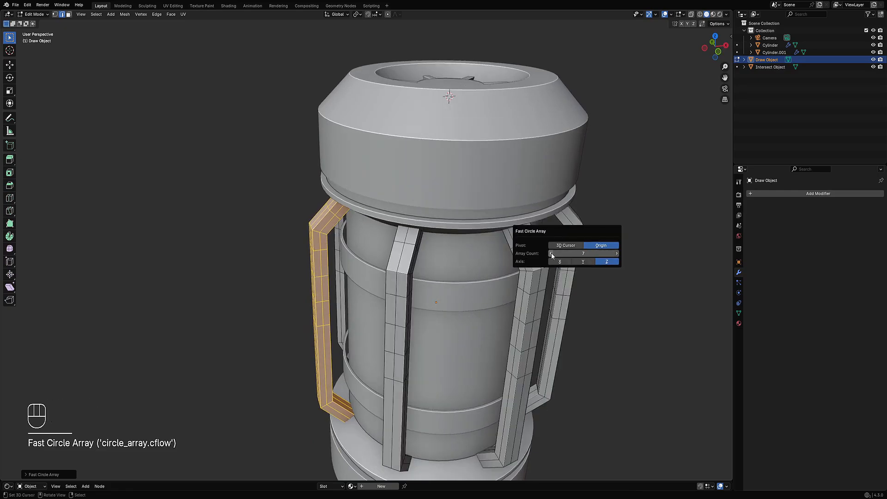
{"action": "left_click", "coordinate": [551, 253]}
{"action": "scroll", "coordinate": [476, 277], "scroll_direction": "down", "scroll_amount": 5}
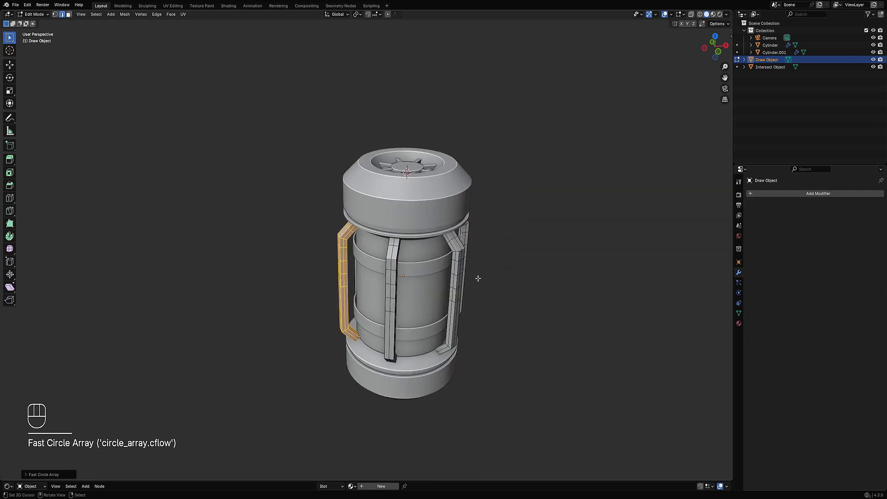
{"action": "middle_click_drag", "start_coordinate": [475, 277], "coordinate": [470, 251]}
{"action": "key", "text": "alt+a"}
{"action": "key", "text": "Tab"}
{"action": "scroll", "coordinate": [480, 209], "scroll_direction": "up", "scroll_amount": 3}
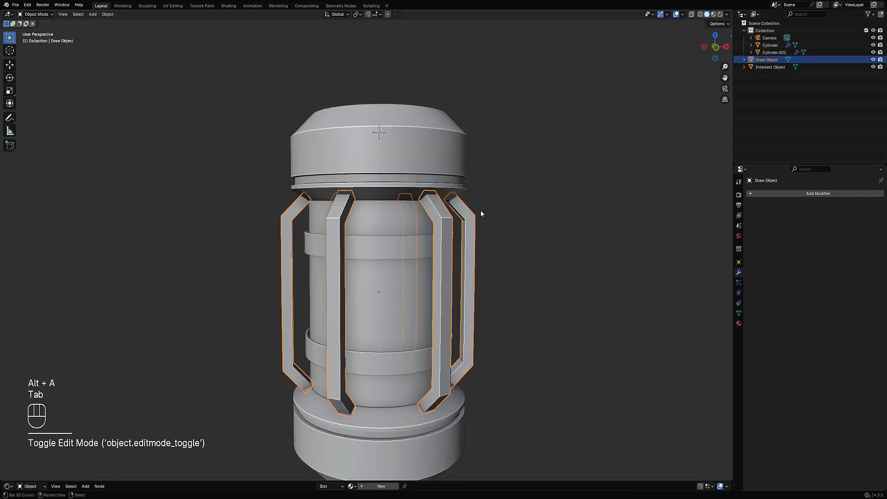
{"action": "key", "text": "ctrl+s"}
Add a centred loop cut around the narrow groove beneath the main cylinder's upper cap.
{"action": "left_click", "coordinate": [412, 150]}
{"action": "key", "text": "Tab"}
{"action": "middle_click_drag", "start_coordinate": [412, 149], "coordinate": [406, 199]}
{"action": "scroll", "coordinate": [407, 199], "scroll_direction": "up", "scroll_amount": 3}
{"action": "key", "text": "alt+a"}
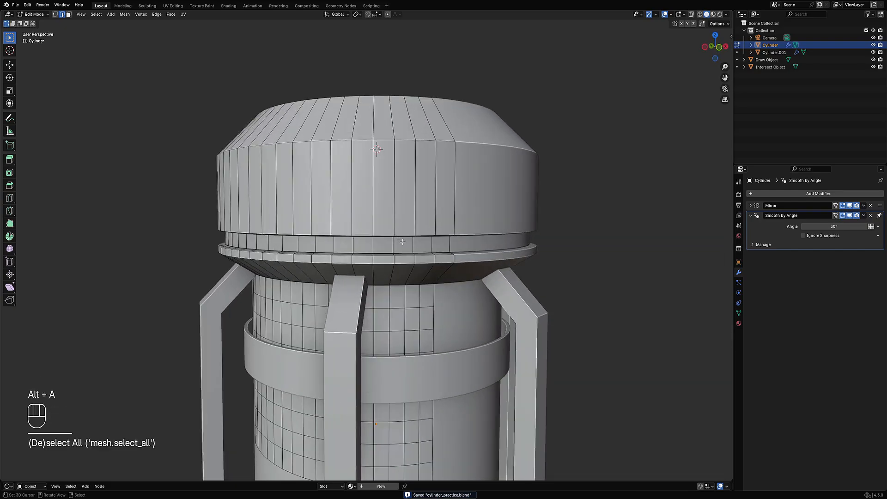
{"action": "key", "text": "ctrl+r"}
{"action": "left_click", "coordinate": [396, 241]}
{"action": "left_click", "coordinate": [395, 241]}
{"action": "middle_click_drag", "start_coordinate": [395, 241], "coordinate": [398, 241]}
Add two loop cuts around the cap's sloped underside and three around its vertical outer wall.
{"action": "key", "text": "ctrl+r"}
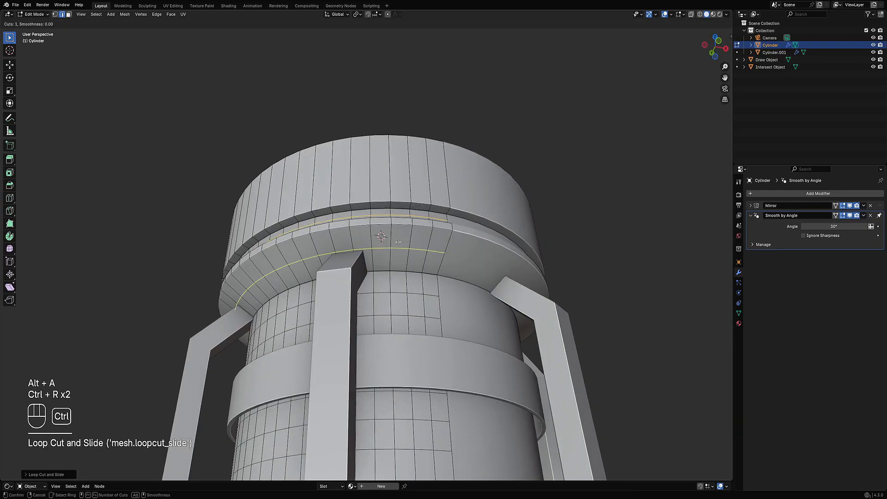
{"action": "left_click", "coordinate": [397, 242]}
{"action": "key", "text": "ctrl+r"}
{"action": "scroll", "coordinate": [414, 157], "scroll_direction": "up", "scroll_amount": 2}
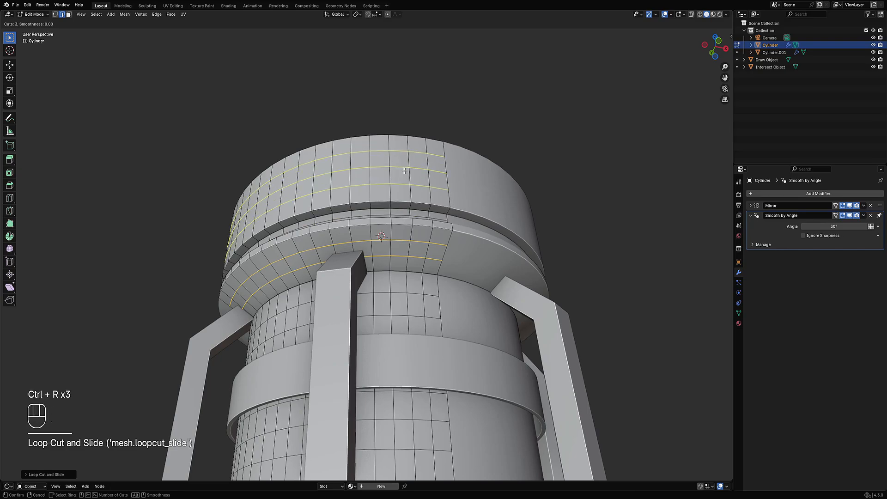
{"action": "double_click", "coordinate": [416, 150]}
Add two centred loop cuts around the sloped chamfer at the top of the cap.
{"action": "middle_click_drag", "start_coordinate": [419, 126], "coordinate": [424, 198]}
{"action": "key", "text": "ctrl+r"}
{"action": "scroll", "coordinate": [402, 141], "scroll_direction": "up", "scroll_amount": 1}
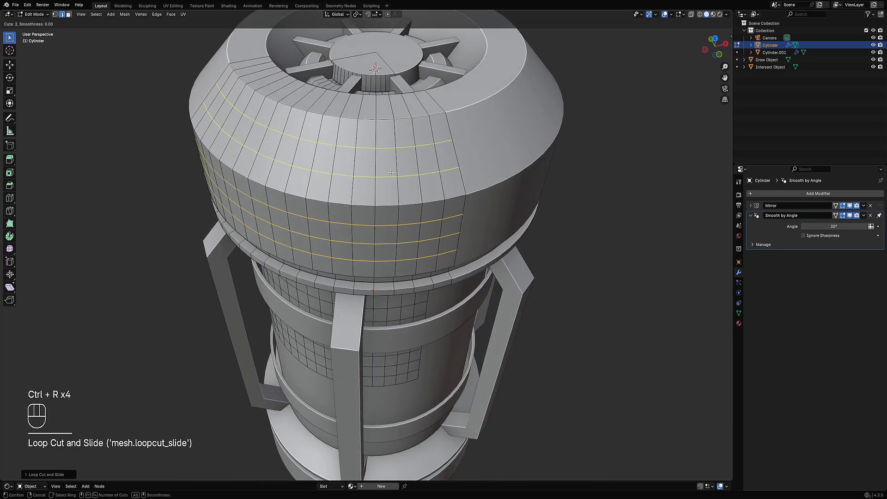
{"action": "left_click", "coordinate": [402, 138]}
{"action": "left_click", "coordinate": [402, 137]}
{"action": "middle_click_drag", "start_coordinate": [402, 122], "coordinate": [455, 112]}
Add two loop cuts around the recess's sloped inner wall and one around the ring on its floor.
{"action": "key", "text": "ctrl+r"}
{"action": "key", "text": "ctrl+r"}
{"action": "scroll", "coordinate": [456, 120], "scroll_direction": "up", "scroll_amount": 1}
{"action": "left_click", "coordinate": [455, 123]}
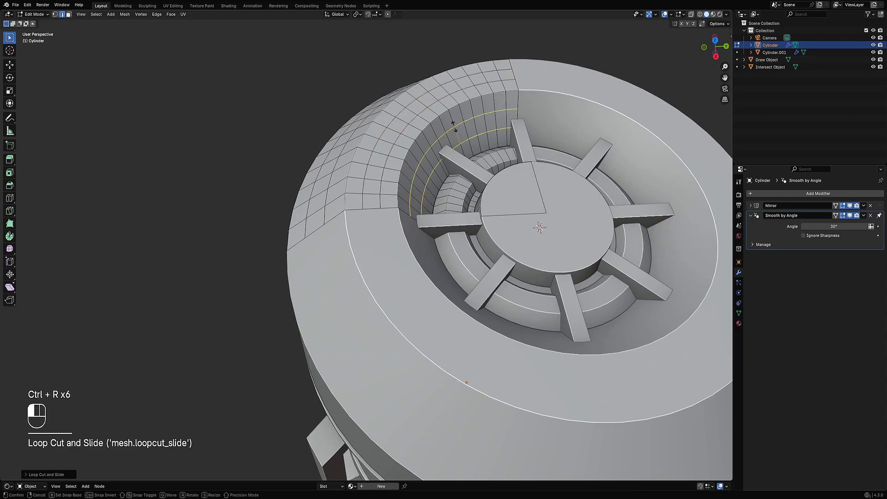
{"action": "left_click", "coordinate": [456, 124]}
{"action": "key", "text": "ctrl+r"}
{"action": "left_click", "coordinate": [477, 165]}
{"action": "left_click", "coordinate": [477, 165]}
{"action": "middle_click_drag", "start_coordinate": [432, 235], "coordinate": [509, 198]}
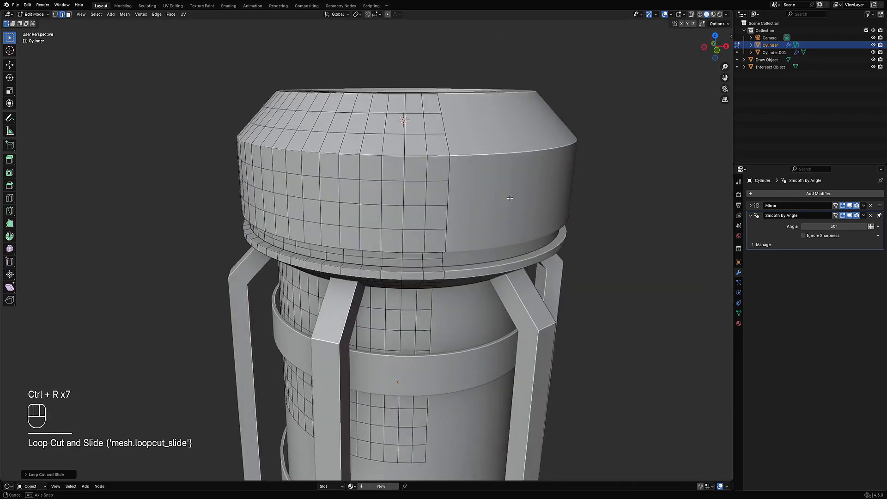
{"action": "scroll", "coordinate": [509, 198], "scroll_direction": "down", "scroll_amount": 2}
{"action": "key", "text": "alt+a"}
{"action": "key", "text": "Tab"}
Select the cap's outer wall, chamfer, top rim and recess wall faces bounded by sharp edges.
{"action": "scroll", "coordinate": [460, 224], "scroll_direction": "down", "scroll_amount": 5}
{"action": "middle_click_drag", "start_coordinate": [459, 224], "coordinate": [434, 212]}
{"action": "key", "text": "Tab"}
{"action": "scroll", "coordinate": [419, 259], "scroll_direction": "up", "scroll_amount": 4}
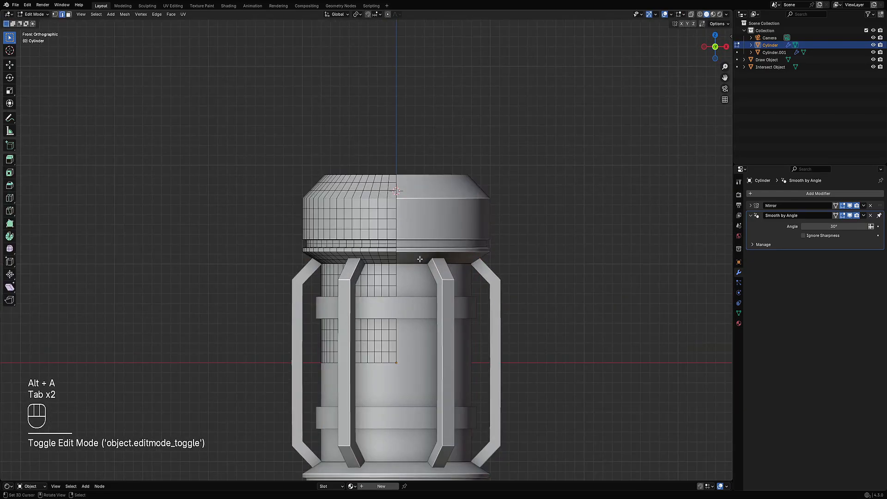
{"action": "middle_click_drag", "start_coordinate": [421, 253], "coordinate": [277, 261]}
{"action": "key", "text": "shift+f"}
{"action": "key", "text": "shift+f"}
{"action": "key", "text": "ctrl+shift+a"}
{"action": "key", "text": "shift+f"}
{"action": "key", "text": "shift+f"}
{"action": "key", "text": "shift+f"}
{"action": "key", "text": "shift+f"}
{"action": "key", "text": "shift+g"}
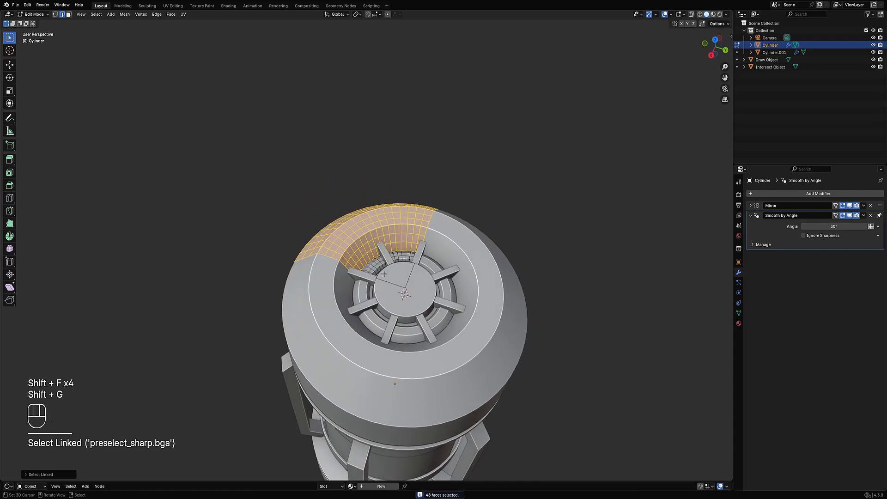
{"action": "middle_click_drag", "start_coordinate": [384, 274], "coordinate": [489, 245]}
{"action": "key", "text": "Tab"}
{"action": "key", "text": "shift+q"}
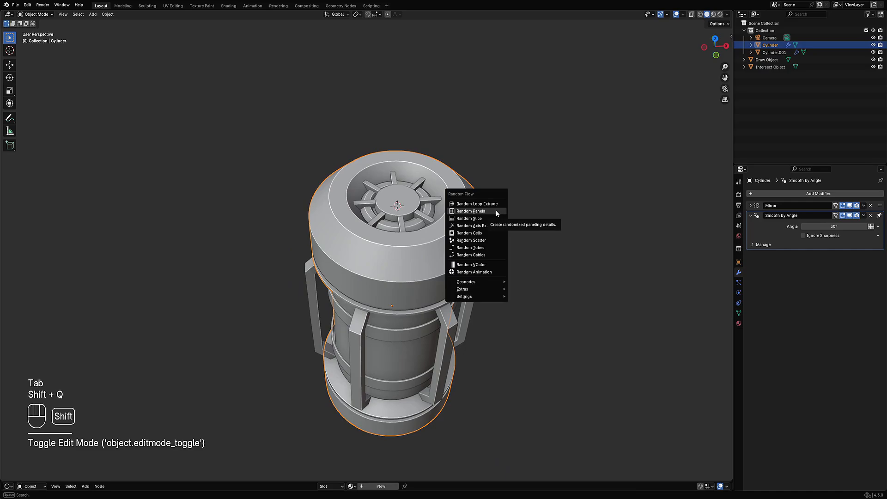
{"action": "left_click", "coordinate": [496, 213]}
{"action": "left_click_drag", "start_coordinate": [527, 195], "coordinate": [535, 117]}
Apply Random Panels to the cylinder from a preset with the Square solver, 1 subdivision cut and maximum panel size 52.
{"action": "key", "text": "shift+q"}
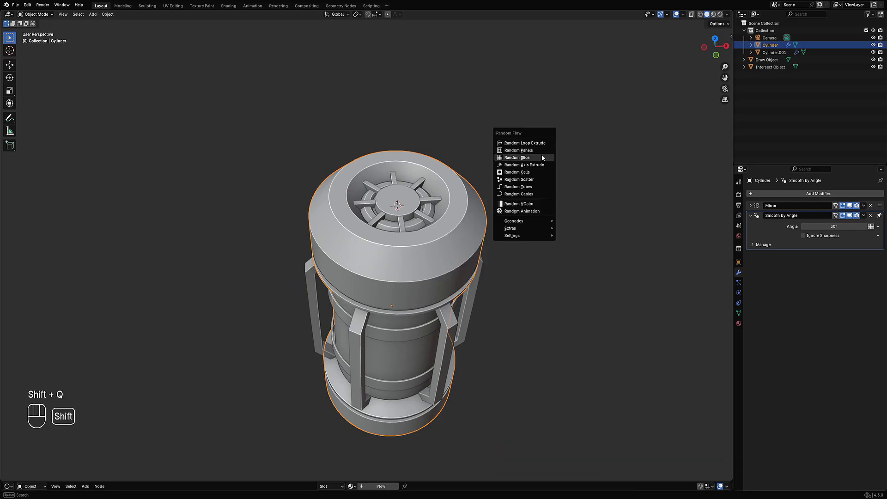
{"action": "left_click", "coordinate": [541, 152]}
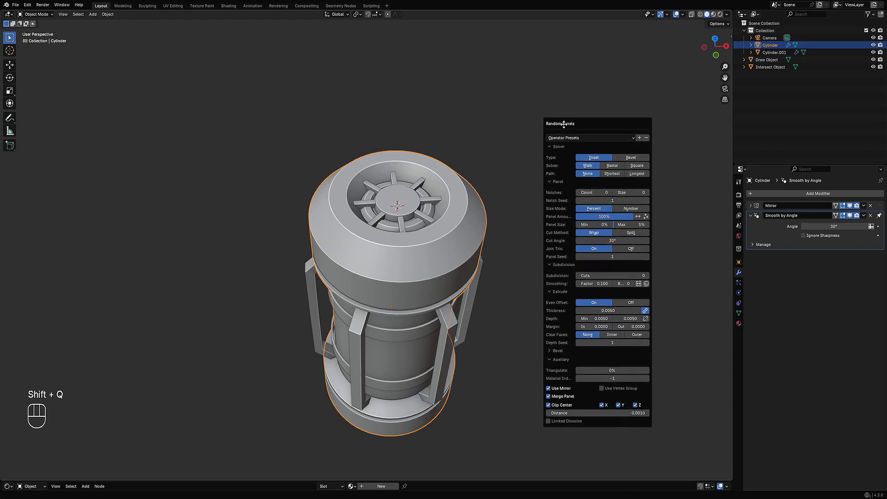
{"action": "left_click", "coordinate": [558, 360]}
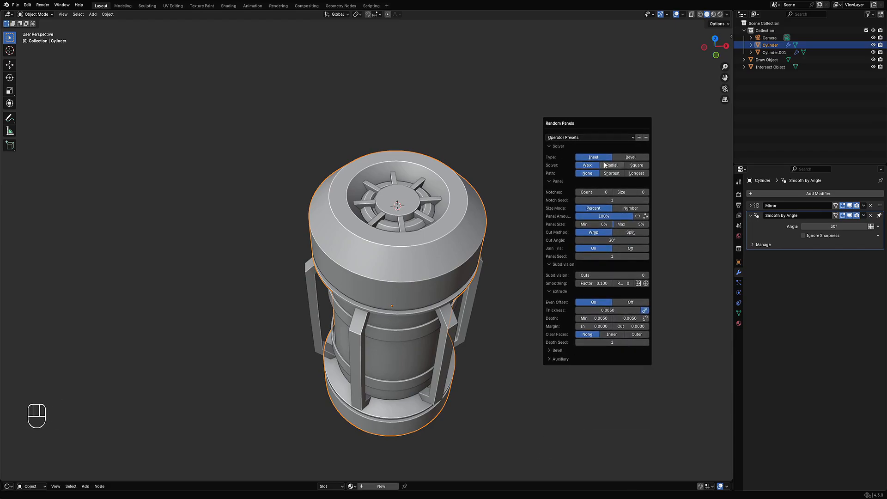
{"action": "left_click", "coordinate": [593, 137]}
{"action": "left_click", "coordinate": [583, 185]}
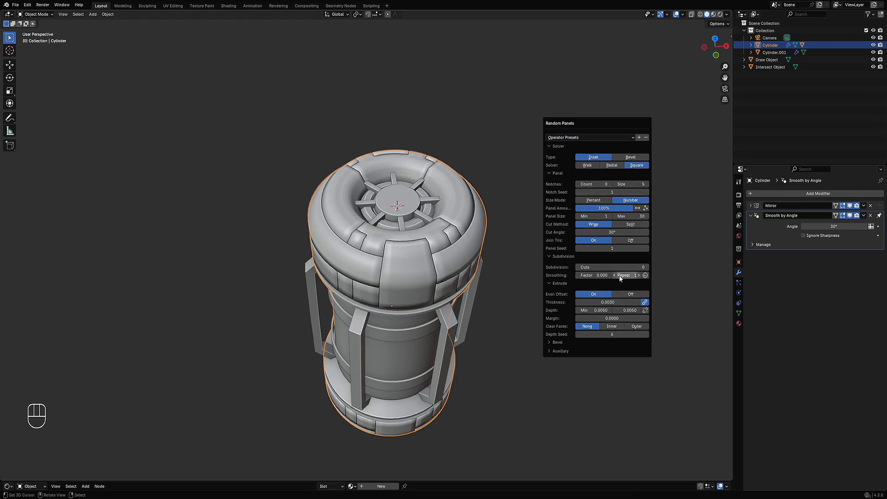
{"action": "scroll", "coordinate": [617, 265], "scroll_direction": "up", "scroll_amount": 1, "text": "ctrl"}
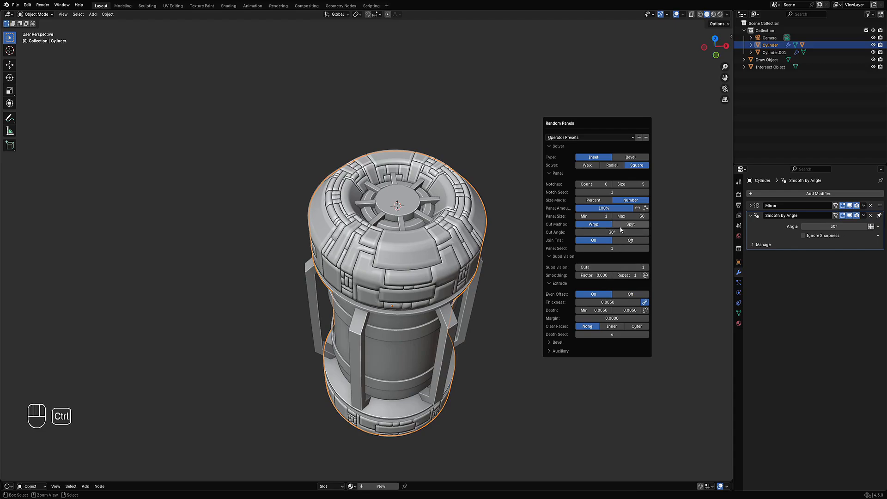
{"action": "mouse_move", "coordinate": [622, 216]}
{"action": "left_mouse_down"}
{"action": "mouse_move", "coordinate": [647, 216]}
{"action": "mouse_move", "coordinate": [628, 216]}
{"action": "left_mouse_up"}
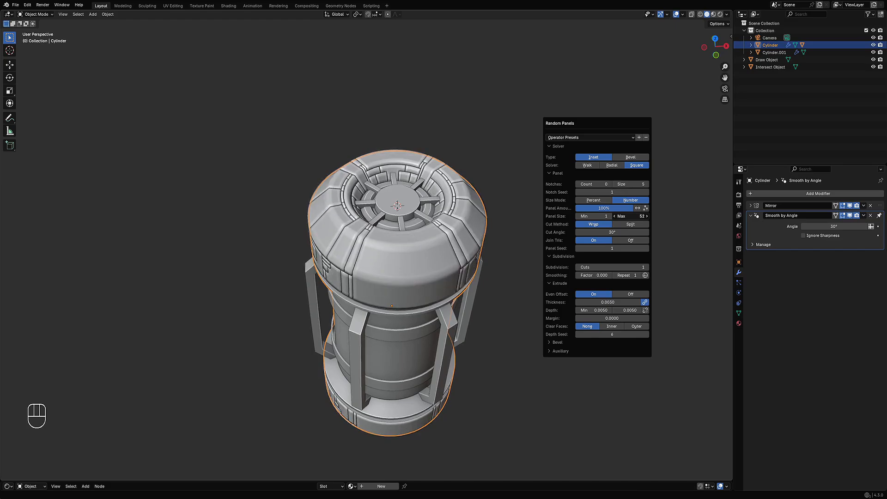
Raise the Random Panels maximum panel size to 122, review the cylinder and undo the panels.
{"action": "middle_click_drag", "start_coordinate": [319, 307], "coordinate": [381, 319]}
{"action": "middle_click_drag", "start_coordinate": [381, 319], "coordinate": [450, 289], "text": "shift"}
{"action": "scroll", "coordinate": [450, 290], "scroll_direction": "up", "scroll_amount": 3}
{"action": "key", "text": "F9"}
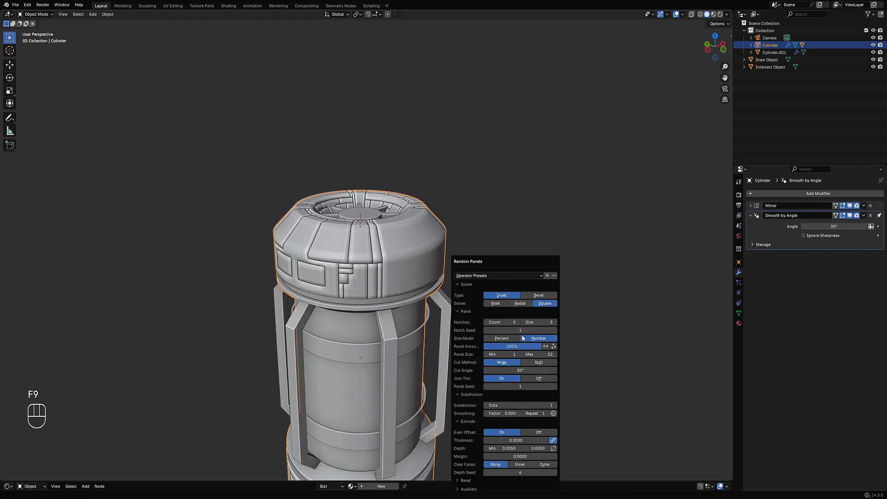
{"action": "left_click_drag", "start_coordinate": [535, 356], "coordinate": [557, 355]}
{"action": "scroll", "coordinate": [516, 249], "scroll_direction": "down", "scroll_amount": 4}
{"action": "middle_click_drag", "start_coordinate": [516, 250], "coordinate": [472, 261]}
{"action": "key", "text": "ctrl+z"}
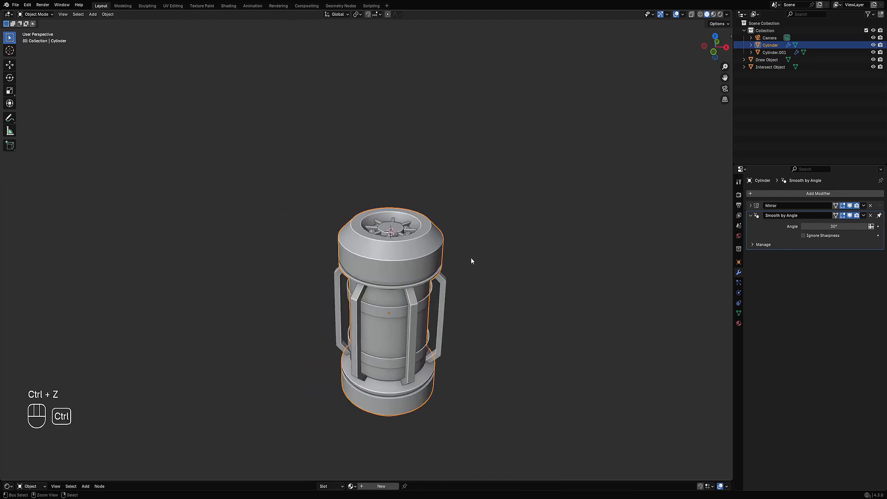
Enable Copy All Modifiers in the Random Flow settings.
{"action": "key", "text": "shift+q"}
{"action": "mouse_move", "coordinate": [437, 333]}
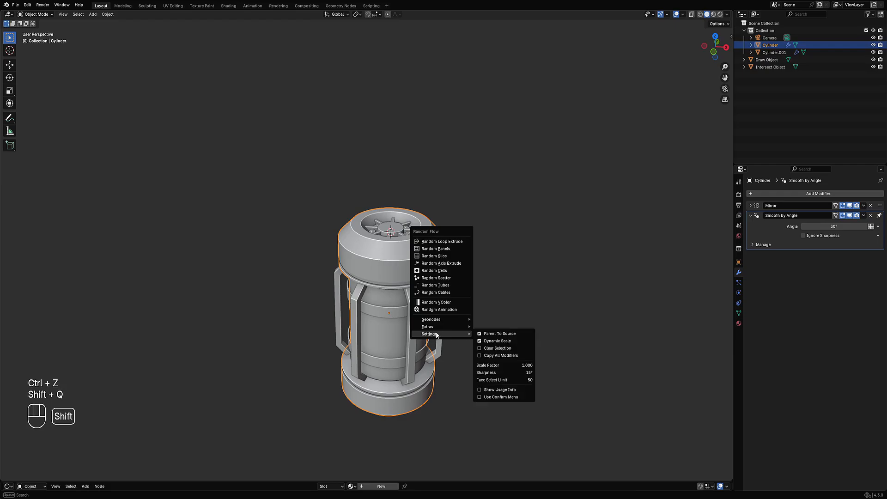
{"action": "left_click", "coordinate": [495, 358]}
{"action": "scroll", "coordinate": [436, 264], "scroll_direction": "up", "scroll_amount": 3}
{"action": "right_click", "coordinate": [437, 264]}
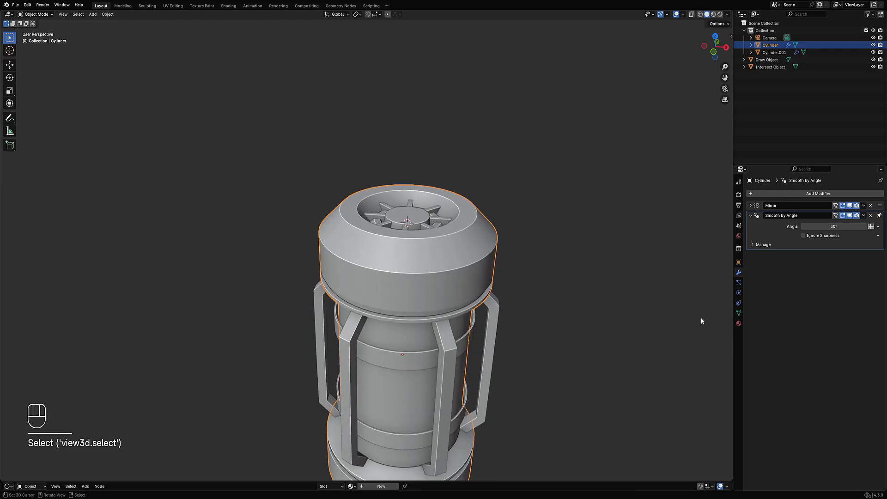
Apply Random Panels to the cylinder's selected cap faces with the Square solver, maximum panel size 122 and 1 subdivision cut.
{"action": "middle_click_drag", "start_coordinate": [467, 236], "coordinate": [502, 234]}
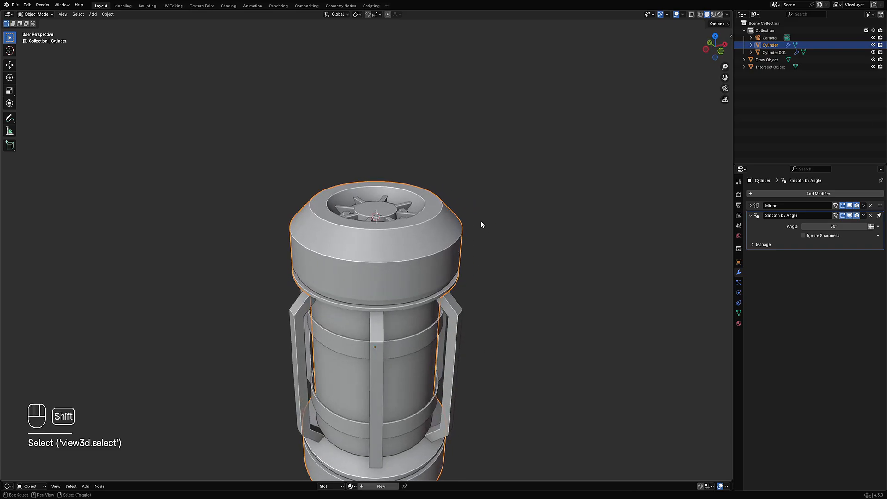
{"action": "key", "text": "shift+q"}
{"action": "left_click", "coordinate": [473, 137]}
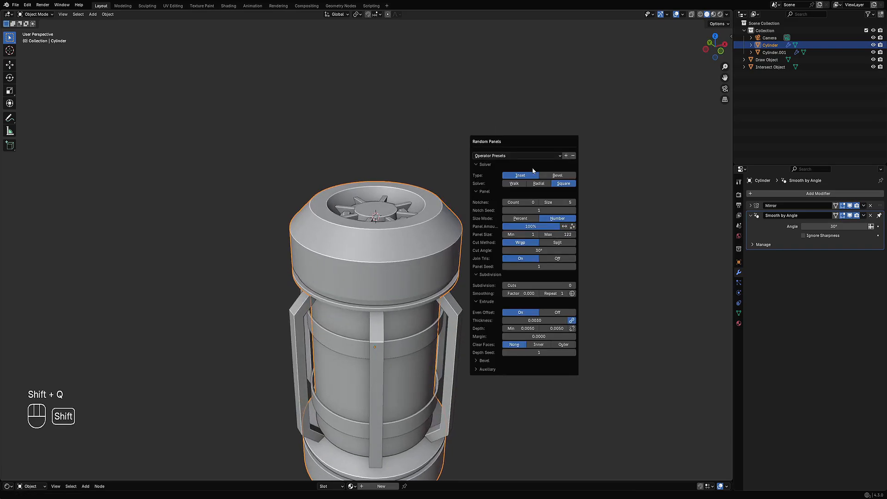
{"action": "middle_click_drag", "start_coordinate": [459, 297], "coordinate": [516, 239]}
{"action": "key", "text": "F9"}
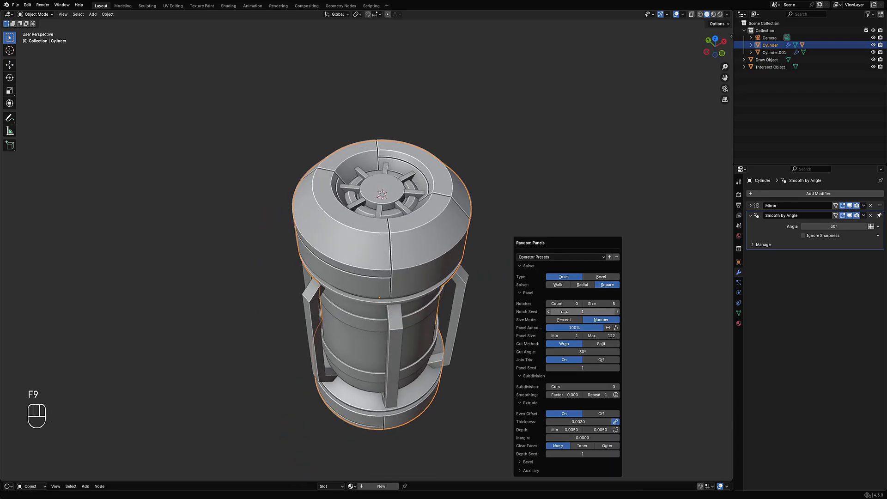
{"action": "scroll", "coordinate": [579, 387], "scroll_direction": "up", "scroll_amount": 1, "text": "ctrl"}
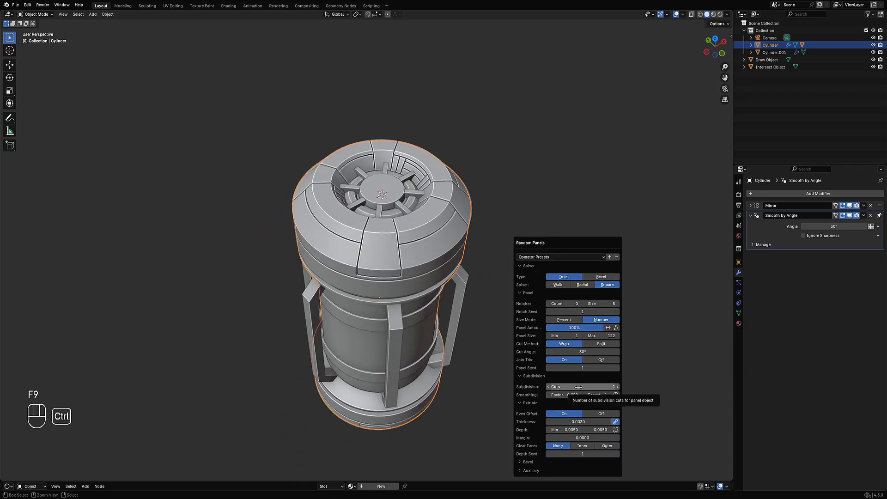
{"action": "middle_click_drag", "start_coordinate": [579, 387], "coordinate": [508, 310]}
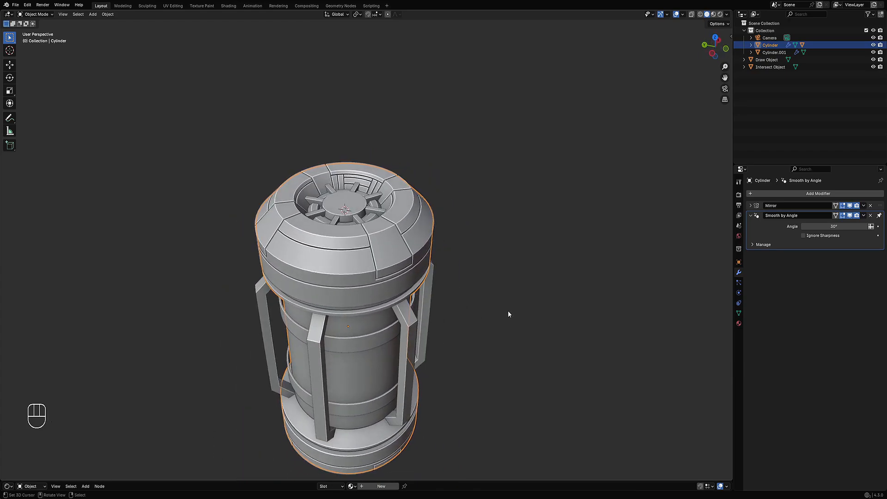
Raise the panels' maximum extrude depth to 0.0110 and set the depth seed to 4.
{"action": "key", "text": "F9"}
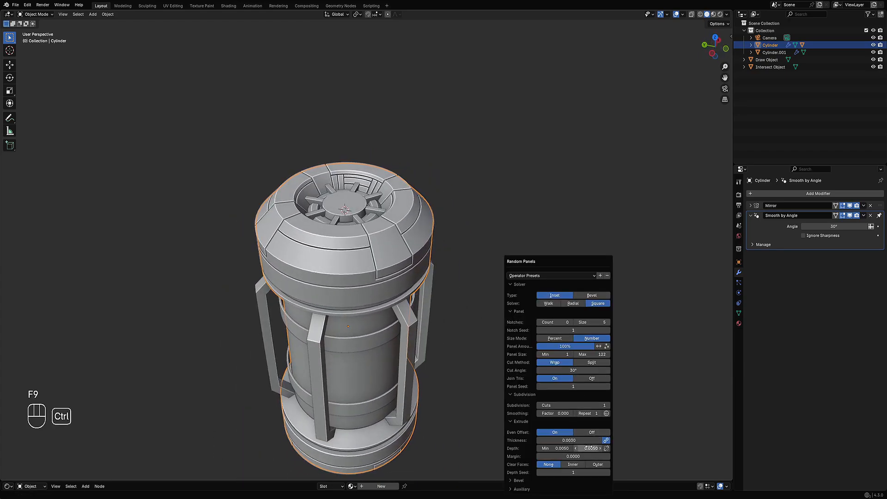
{"action": "scroll", "coordinate": [589, 448], "scroll_direction": "up", "scroll_amount": 2, "text": "ctrl"}
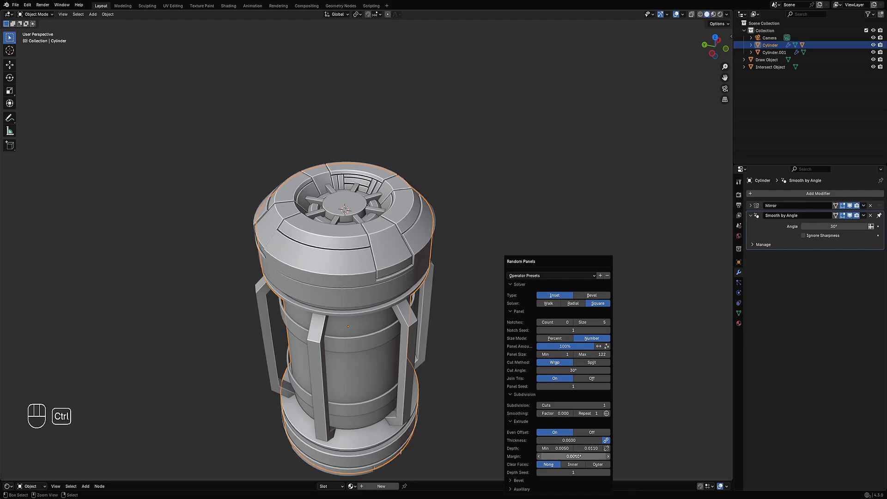
{"action": "scroll", "coordinate": [577, 470], "scroll_direction": "up", "scroll_amount": 3, "text": "ctrl"}
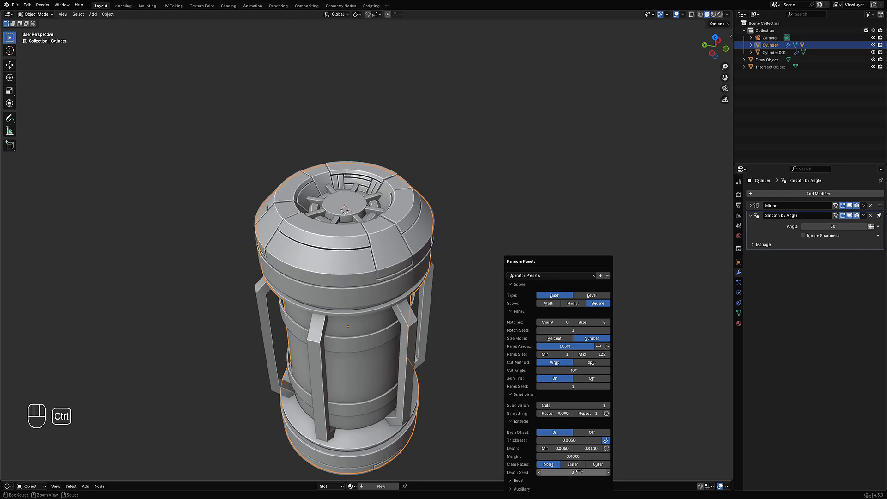
{"action": "middle_click_drag", "start_coordinate": [457, 286], "coordinate": [427, 270]}
Try successive panel seeds up to 41 to compare panel layouts on the cap.
{"action": "key", "text": "F9"}
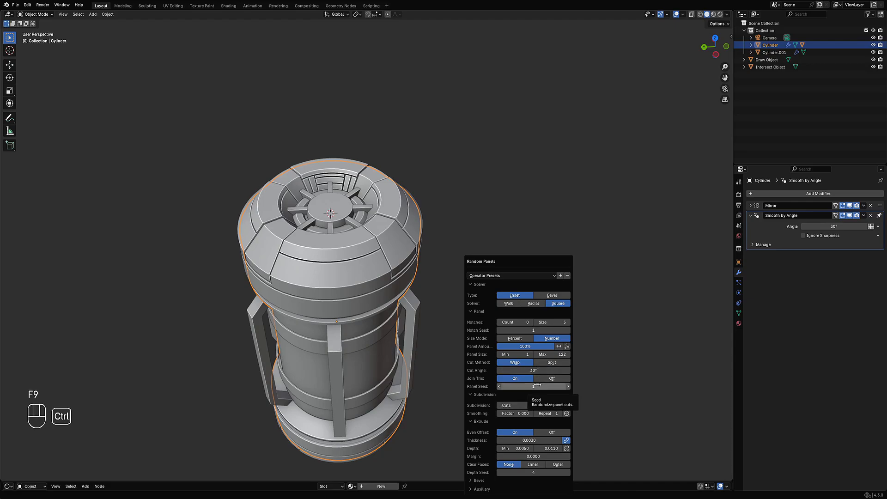
{"action": "scroll", "coordinate": [537, 386], "scroll_direction": "up", "scroll_amount": 4, "text": "ctrl"}
{"action": "scroll", "coordinate": [538, 385], "scroll_direction": "up", "scroll_amount": 5, "text": "ctrl"}
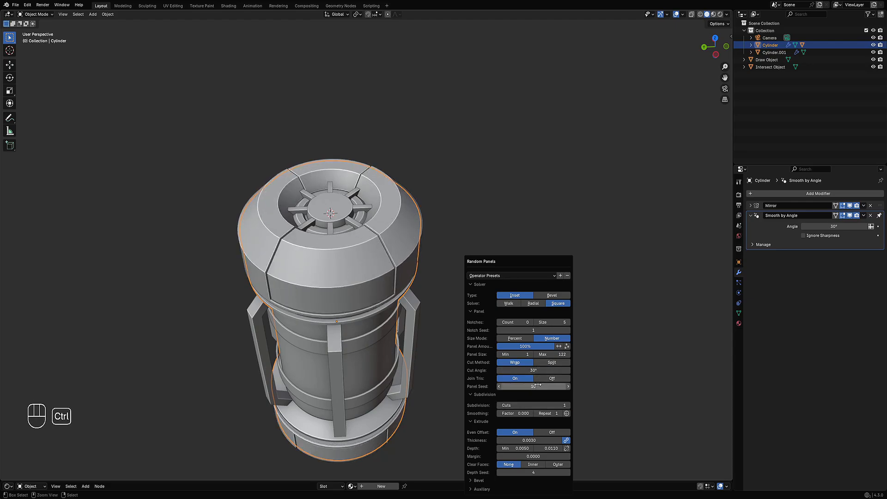
{"action": "scroll", "coordinate": [538, 385], "scroll_direction": "up", "scroll_amount": 4, "text": "ctrl"}
{"action": "scroll", "coordinate": [539, 386], "scroll_direction": "up", "scroll_amount": 3, "text": "ctrl"}
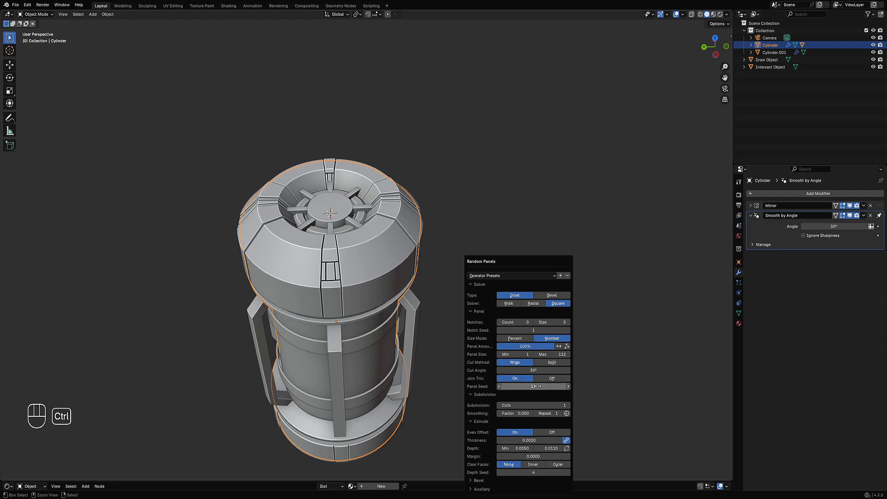
{"action": "scroll", "coordinate": [537, 386], "scroll_direction": "up", "scroll_amount": 4, "text": "ctrl"}
{"action": "scroll", "coordinate": [536, 386], "scroll_direction": "up", "scroll_amount": 6, "text": "ctrl"}
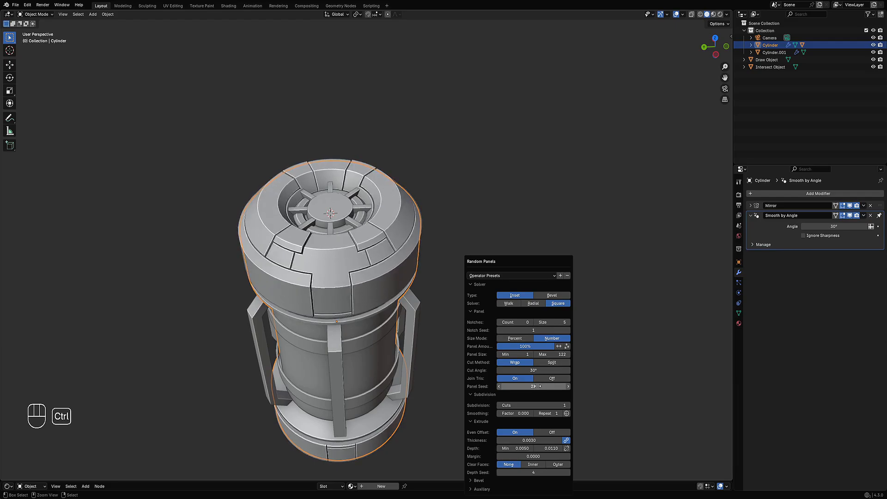
{"action": "scroll", "coordinate": [536, 471], "scroll_direction": "up", "scroll_amount": 3, "text": "ctrl"}
{"action": "scroll", "coordinate": [536, 472], "scroll_direction": "down", "scroll_amount": 3, "text": "ctrl"}
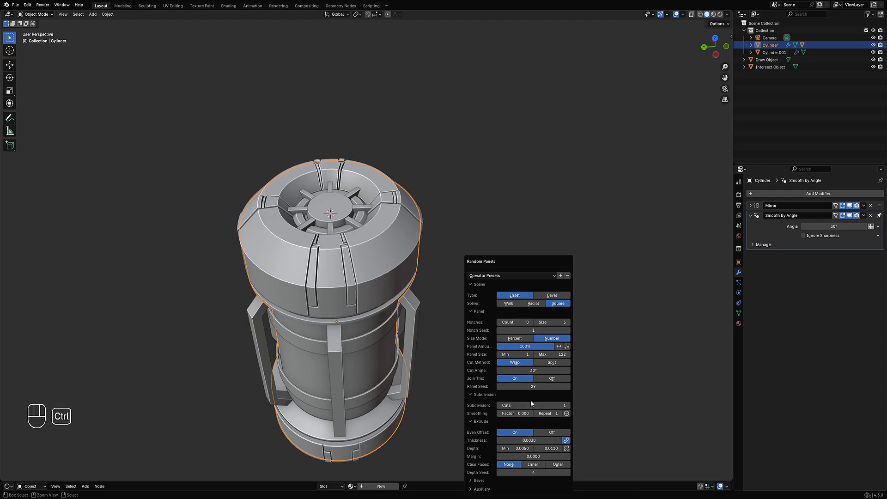
{"action": "scroll", "coordinate": [530, 387], "scroll_direction": "up", "scroll_amount": 9, "text": "ctrl"}
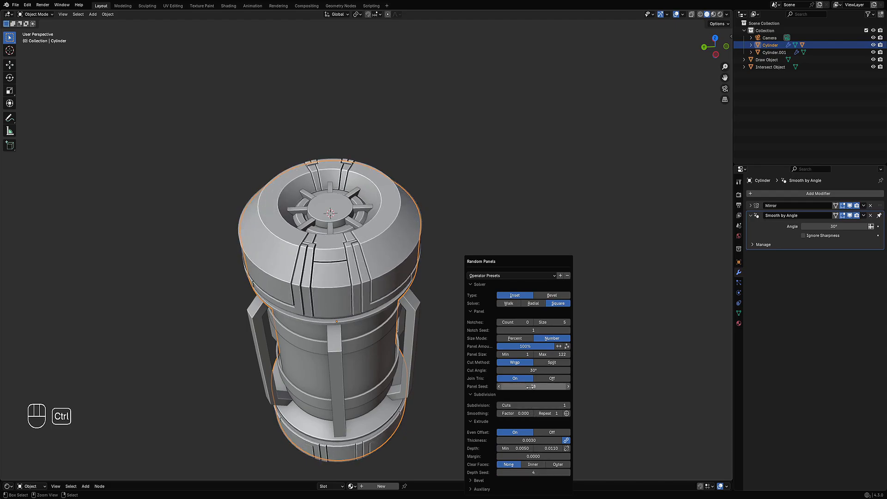
{"action": "scroll", "coordinate": [531, 387], "scroll_direction": "up", "scroll_amount": 4, "text": "ctrl"}
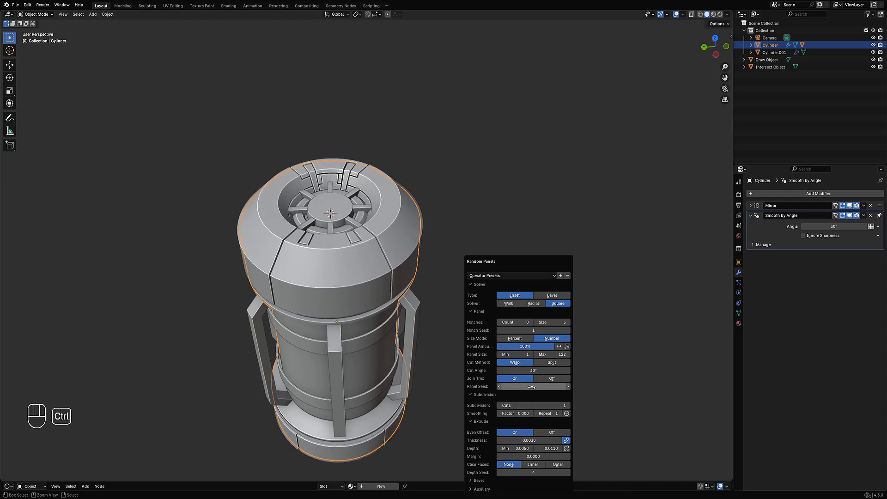
{"action": "scroll", "coordinate": [531, 387], "scroll_direction": "up", "scroll_amount": 2, "text": "ctrl"}
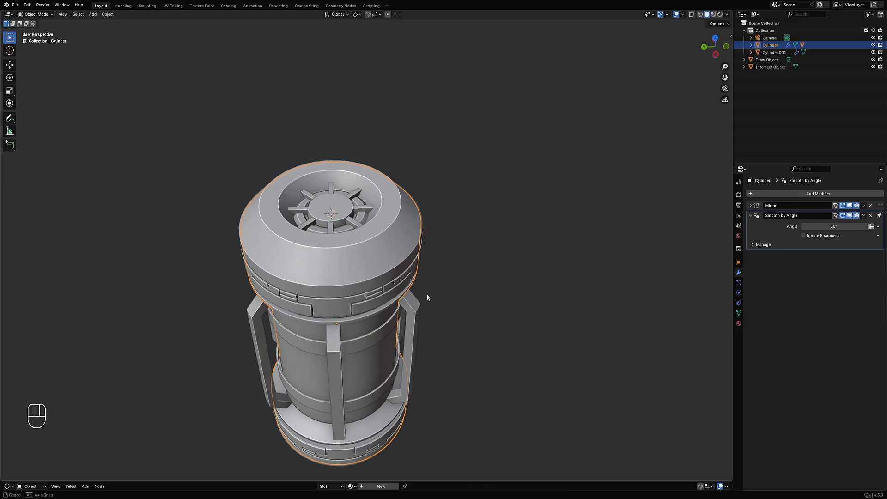
Compare further panel seeds up to 51 and go back to a lower seed with a few large stepped cap panels.
{"action": "middle_click_drag", "start_coordinate": [426, 298], "coordinate": [516, 300]}
{"action": "key", "text": "F9"}
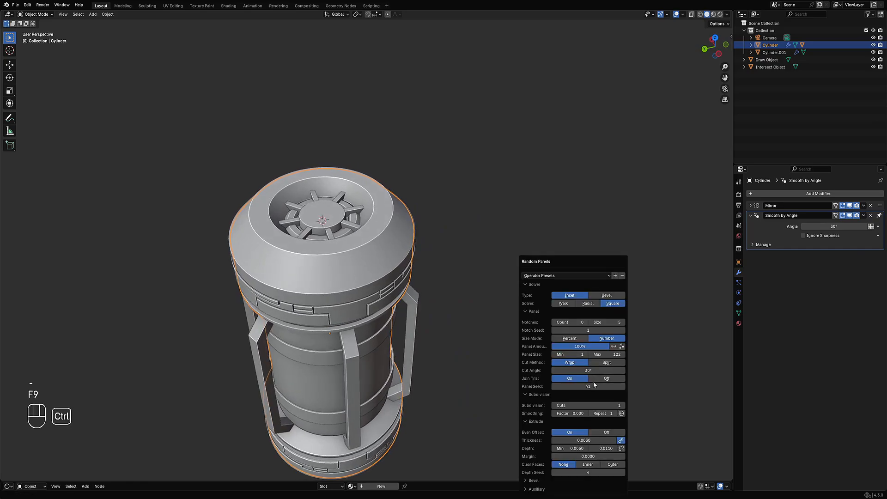
{"action": "scroll", "coordinate": [593, 385], "scroll_direction": "up", "scroll_amount": 9, "text": "ctrl"}
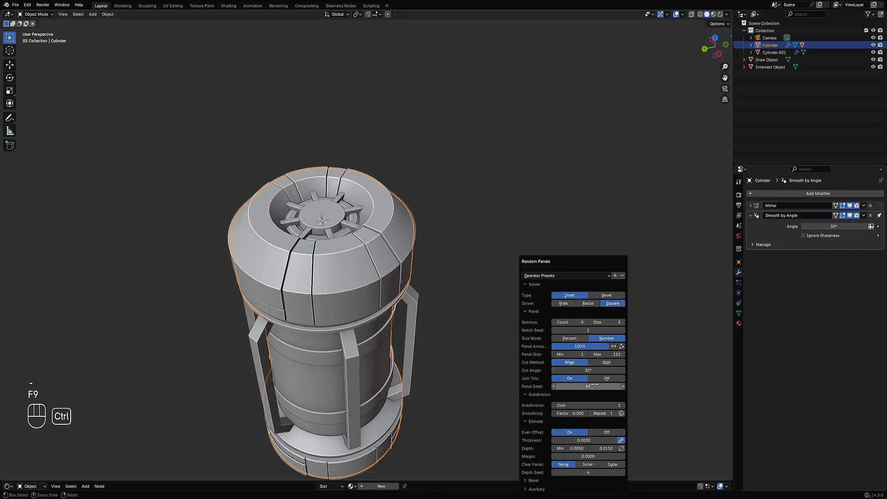
{"action": "scroll", "coordinate": [595, 385], "scroll_direction": "up", "scroll_amount": 5, "text": "ctrl"}
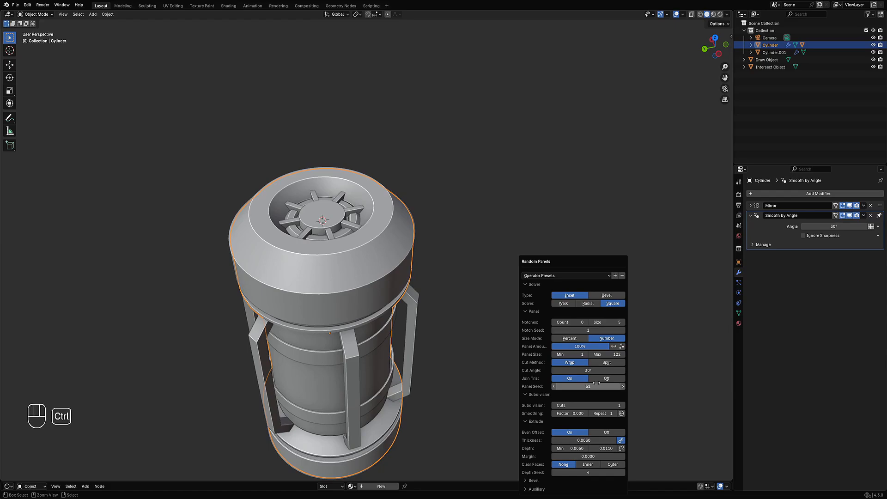
{"action": "scroll", "coordinate": [597, 383], "scroll_direction": "down", "scroll_amount": 5, "text": "ctrl"}
{"action": "scroll", "coordinate": [597, 383], "scroll_direction": "down", "scroll_amount": 5, "text": "ctrl"}
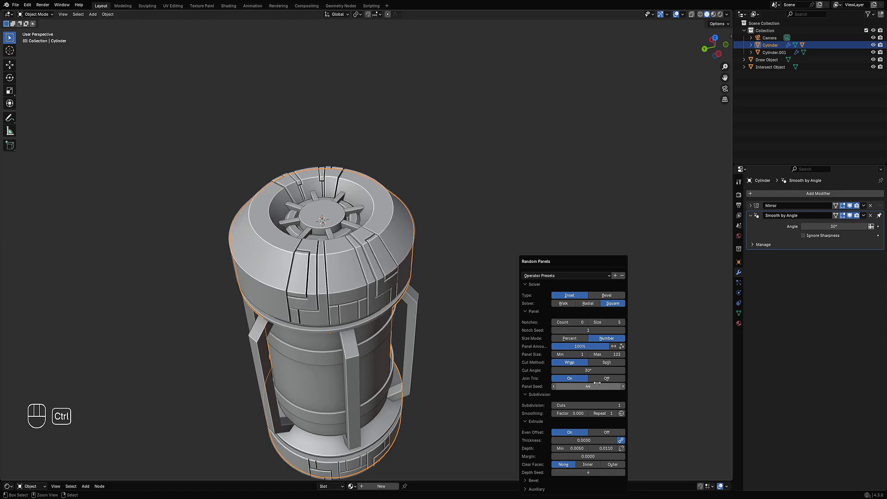
In the new panel object, select one cap panel's top rim, chamfer and outer wall faces bounded by sharp edges.
{"action": "middle_click_drag", "start_coordinate": [410, 322], "coordinate": [407, 303]}
{"action": "scroll", "coordinate": [410, 306], "scroll_direction": "up", "scroll_amount": 3}
{"action": "right_click", "coordinate": [402, 268]}
{"action": "key", "text": "Tab"}
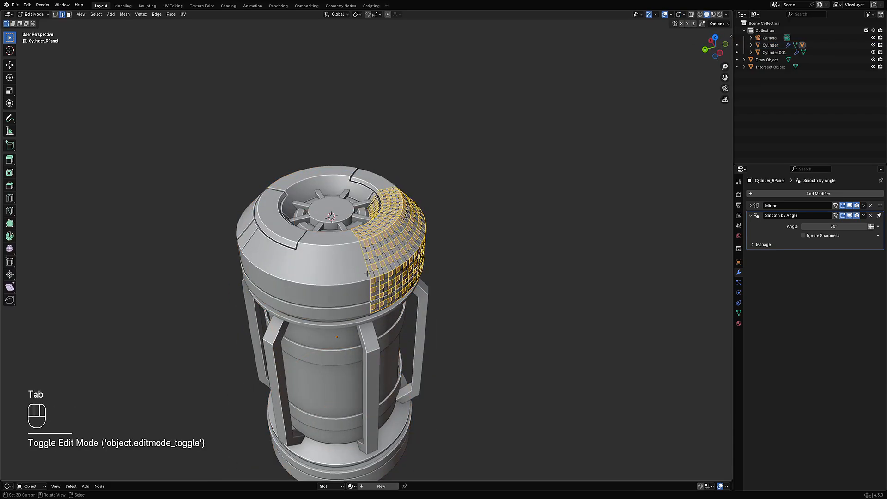
{"action": "key", "text": "alt+a"}
{"action": "middle_click_drag", "start_coordinate": [402, 259], "coordinate": [362, 261]}
{"action": "key", "text": "shift+f"}
{"action": "key", "text": "shift+f"}
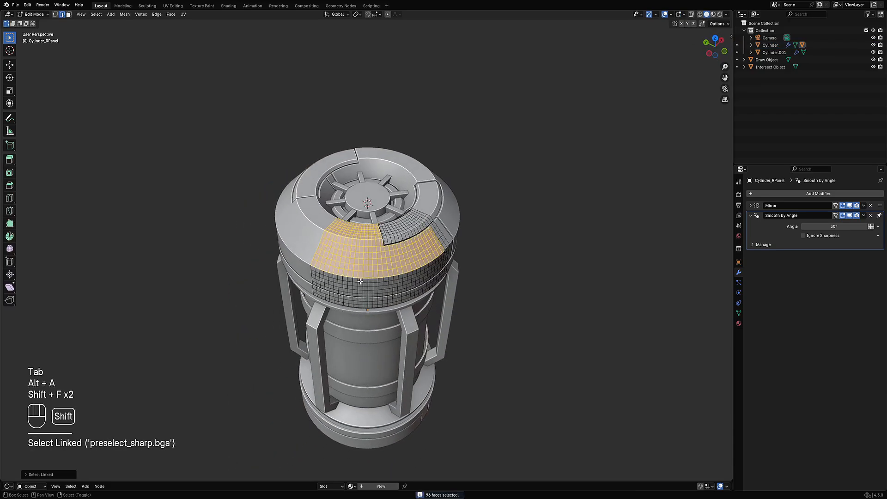
{"action": "key", "text": "shift+f"}
{"action": "middle_click_drag", "start_coordinate": [487, 282], "coordinate": [363, 239]}
{"action": "key", "text": "Tab"}
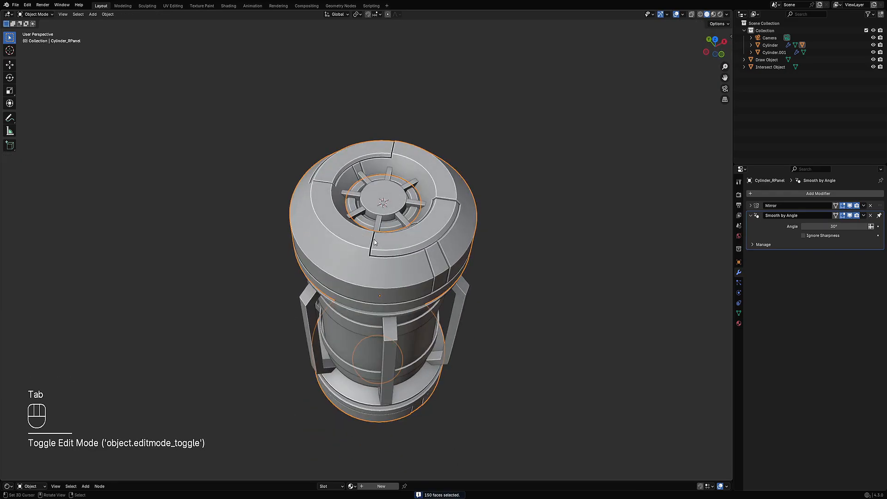
Apply Random Panels to the panel object's selected faces with panel seed 2 and 1 subdivision cut.
{"action": "key", "text": "shift+q"}
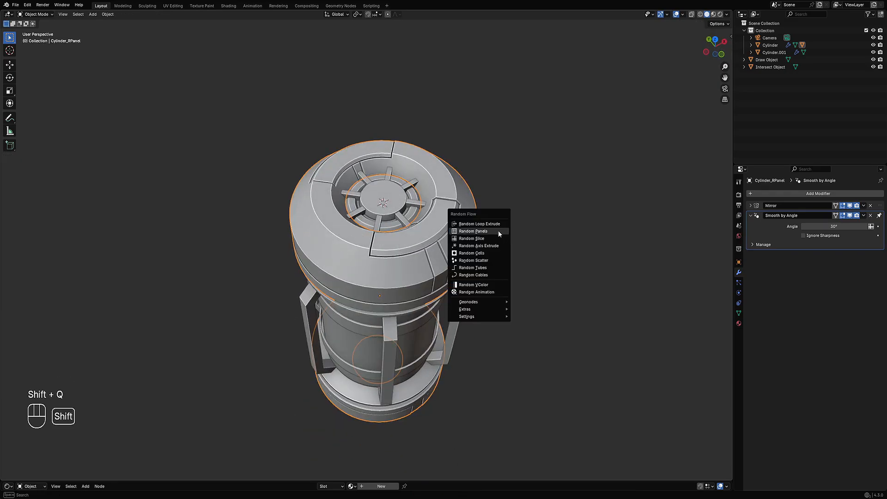
{"action": "left_click", "coordinate": [498, 232]}
{"action": "scroll", "coordinate": [561, 359], "scroll_direction": "up", "scroll_amount": 1, "text": "ctrl"}
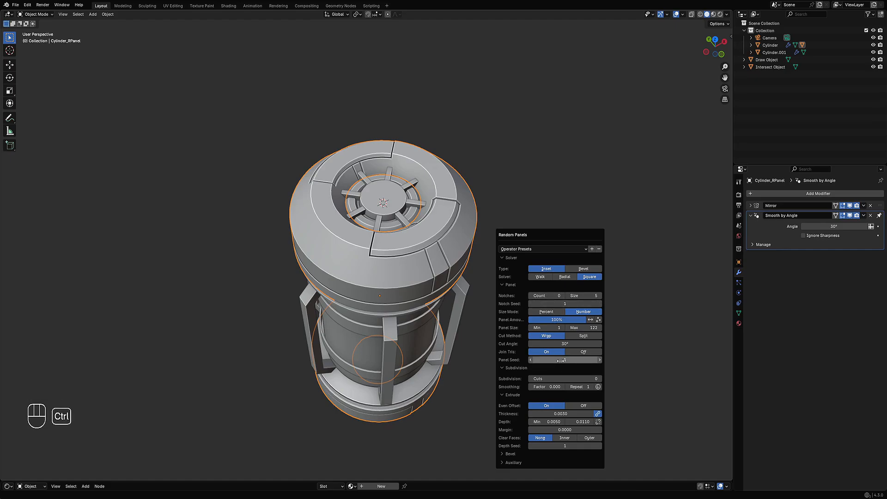
{"action": "scroll", "coordinate": [565, 378], "scroll_direction": "up", "scroll_amount": 1, "text": "ctrl"}
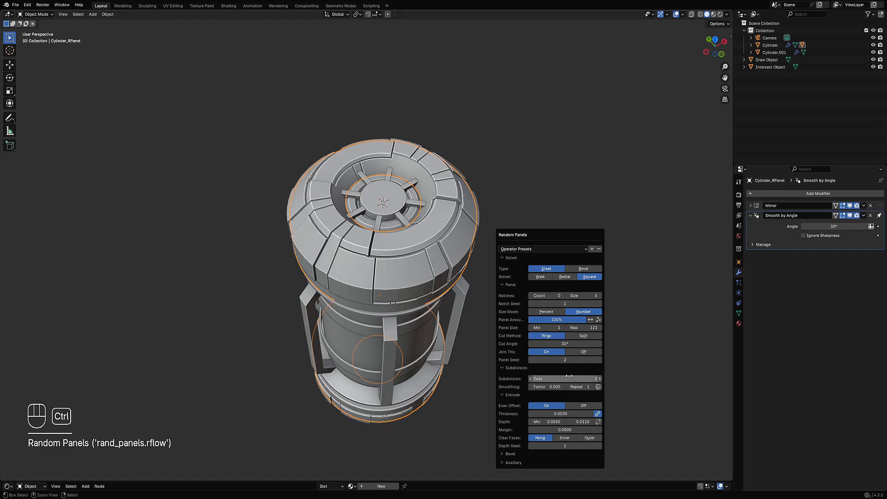
{"action": "left_click", "coordinate": [598, 414]}
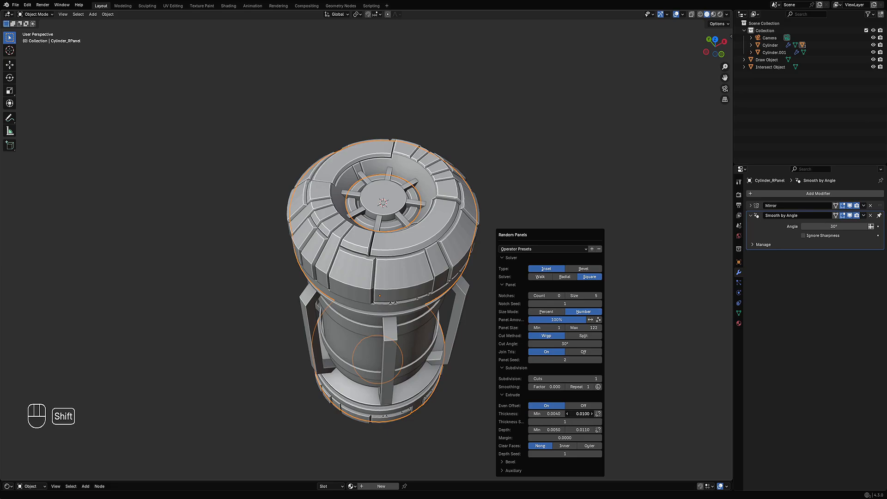
{"action": "left_click_drag", "start_coordinate": [583, 413], "coordinate": [583, 414], "text": "shift"}
{"action": "left_click", "coordinate": [598, 413]}
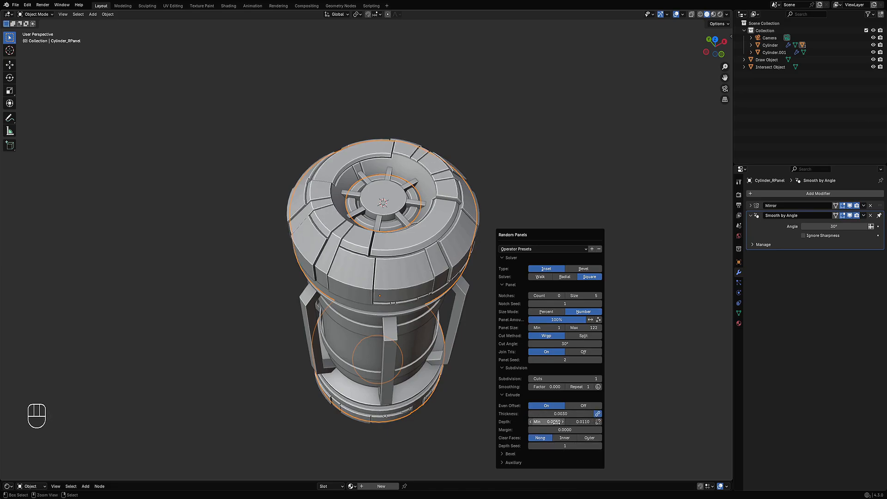
Set both the minimum and maximum extrude depth of the second-level panels to 0.0050.
{"action": "key", "text": "ctrl+c"}
{"action": "key", "text": "ctrl+v"}
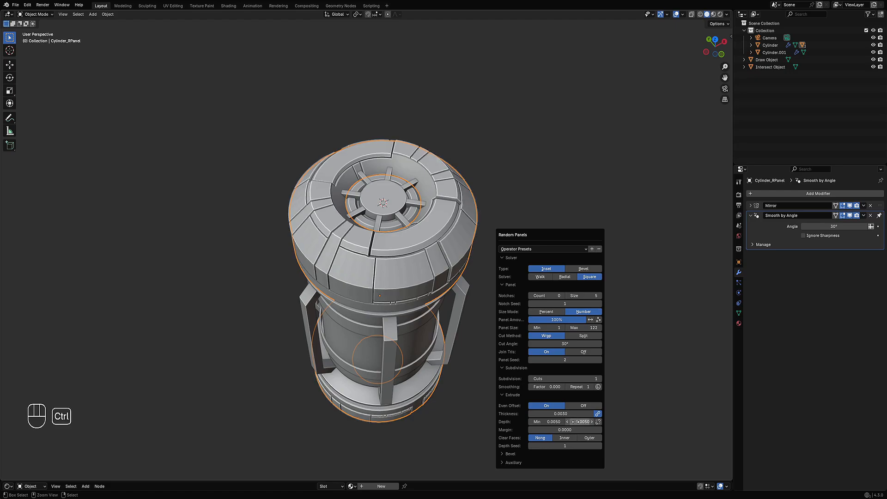
{"action": "left_click", "coordinate": [599, 423]}
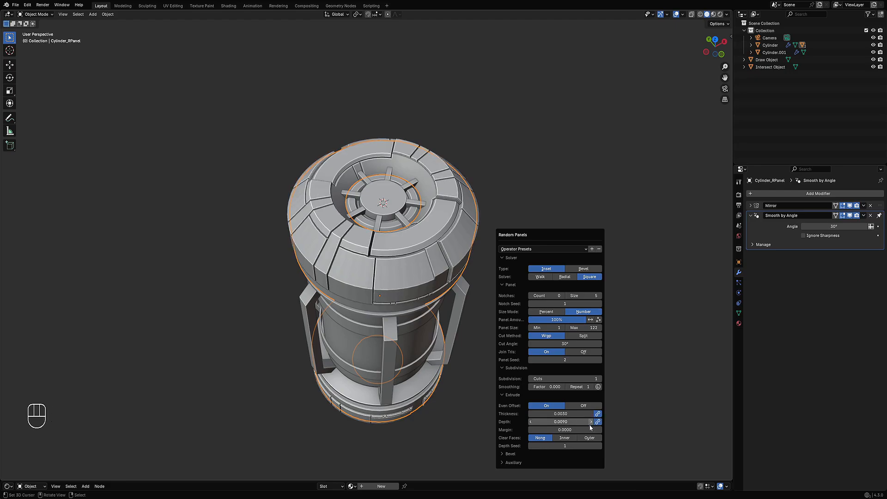
{"action": "left_click", "coordinate": [598, 423]}
{"action": "left_click_drag", "start_coordinate": [583, 422], "coordinate": [596, 422], "text": "shift"}
{"action": "middle_click_drag", "start_coordinate": [388, 310], "coordinate": [462, 272]}
Lower the second-level panels' subdivision cuts to 0 and their maximum panel size to 49.
{"action": "key", "text": "F9"}
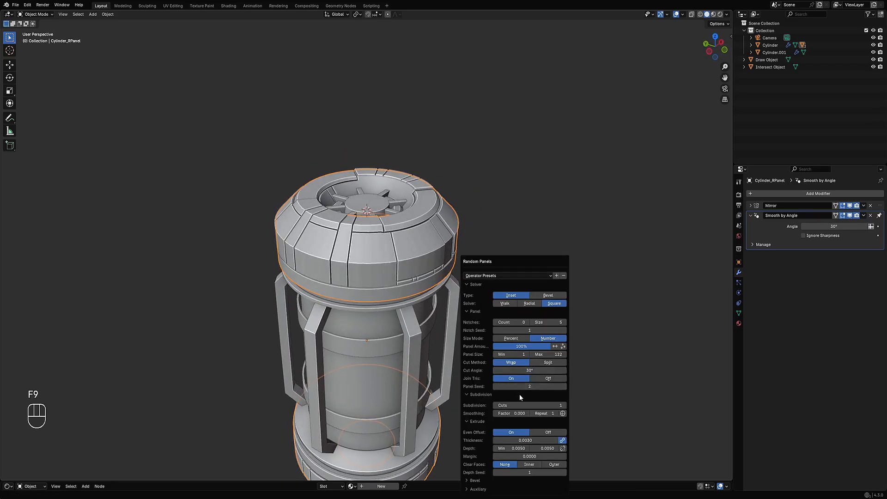
{"action": "scroll", "coordinate": [524, 404], "scroll_direction": "down", "scroll_amount": 1, "text": "ctrl"}
{"action": "left_click_drag", "start_coordinate": [550, 355], "coordinate": [530, 355], "text": "shift"}
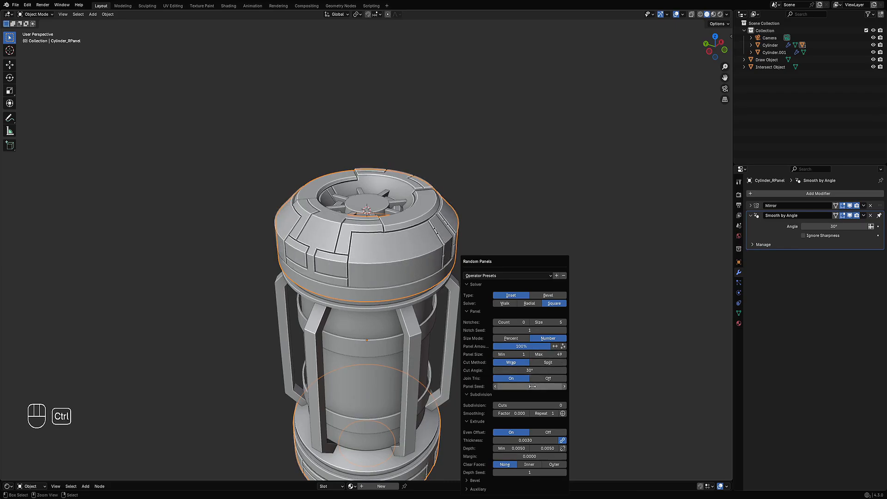
Try a series of panel seeds for the second-level panels, working up to seed 49.
{"action": "scroll", "coordinate": [533, 386], "scroll_direction": "up", "scroll_amount": 1, "text": "ctrl"}
{"action": "scroll", "coordinate": [532, 386], "scroll_direction": "up", "scroll_amount": 5, "text": "ctrl"}
{"action": "scroll", "coordinate": [532, 386], "scroll_direction": "up", "scroll_amount": 1, "text": "ctrl"}
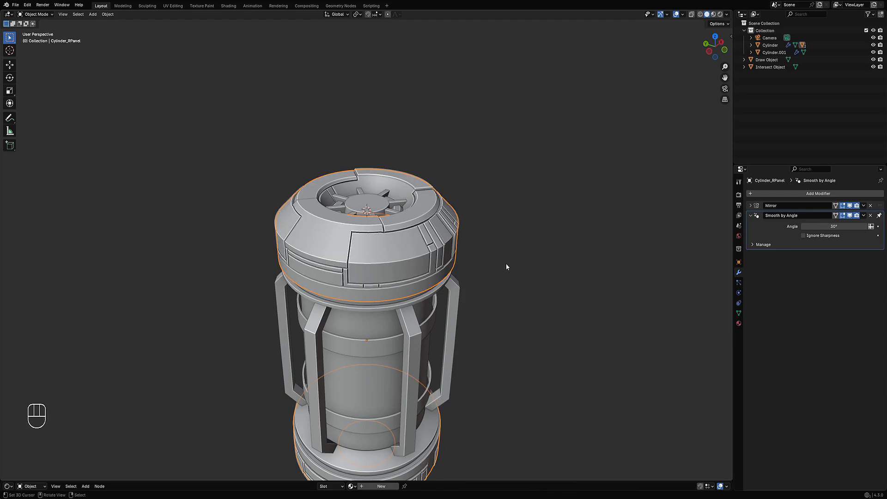
{"action": "mouse_move", "coordinate": [506, 264]}
{"action": "middle_mouse_down"}
{"action": "mouse_move", "coordinate": [456, 226]}
{"action": "mouse_move", "coordinate": [457, 250]}
{"action": "mouse_move", "coordinate": [503, 281]}
{"action": "mouse_move", "coordinate": [506, 263]}
{"action": "middle_mouse_up"}
{"action": "key", "text": "F9"}
{"action": "scroll", "coordinate": [574, 386], "scroll_direction": "up", "scroll_amount": 9, "text": "ctrl"}
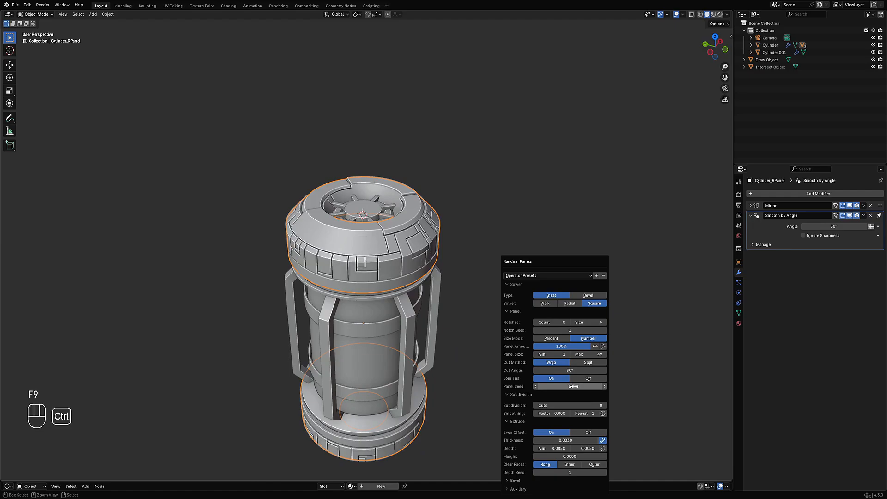
{"action": "scroll", "coordinate": [575, 386], "scroll_direction": "up", "scroll_amount": 4, "text": "ctrl"}
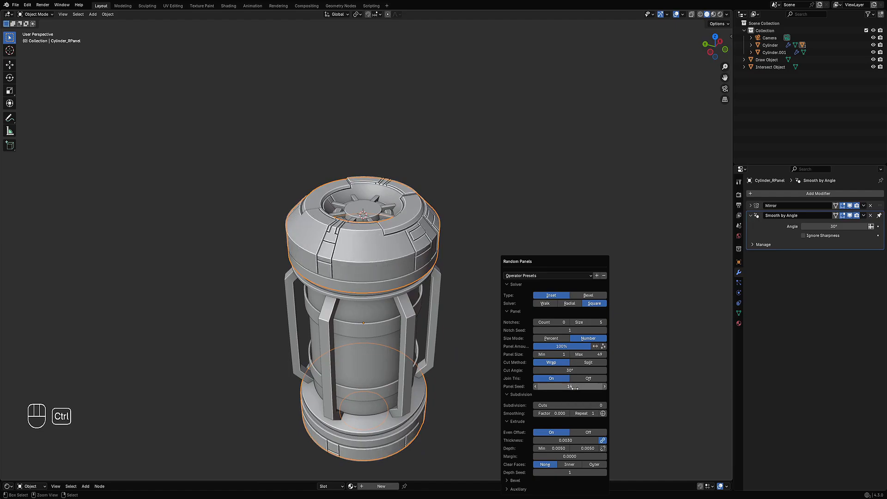
{"action": "scroll", "coordinate": [575, 388], "scroll_direction": "up", "scroll_amount": 4, "text": "ctrl"}
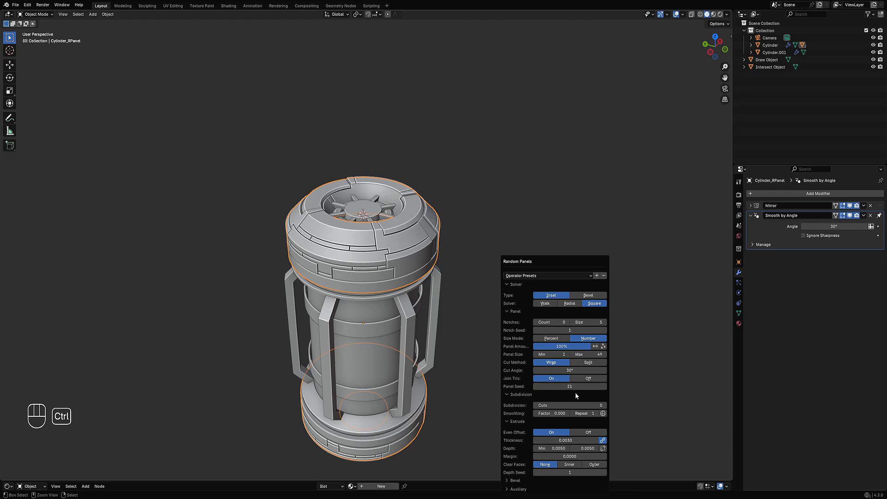
{"action": "scroll", "coordinate": [571, 387], "scroll_direction": "up", "scroll_amount": 5, "text": "ctrl"}
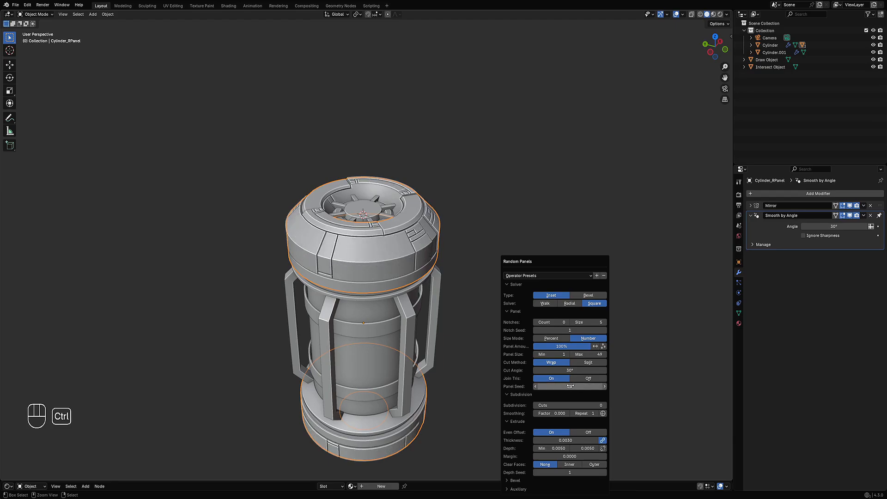
{"action": "scroll", "coordinate": [570, 386], "scroll_direction": "up", "scroll_amount": 5, "text": "ctrl"}
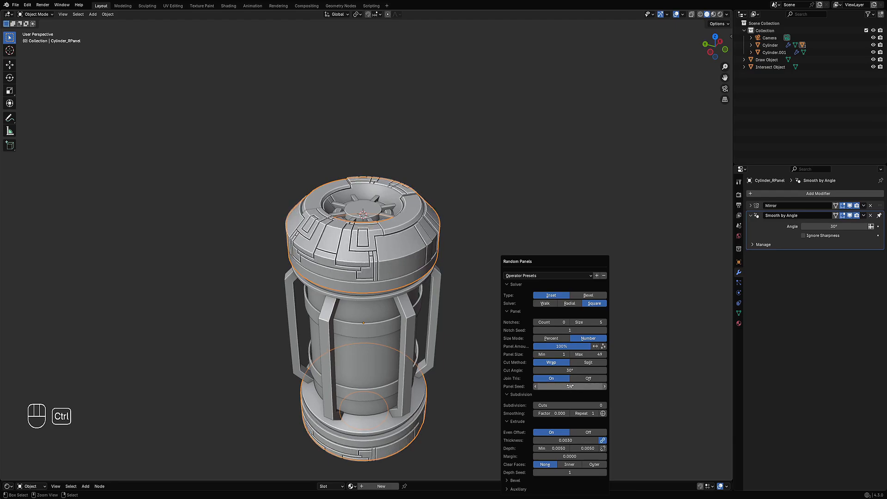
{"action": "scroll", "coordinate": [571, 387], "scroll_direction": "up", "scroll_amount": 3, "text": "ctrl"}
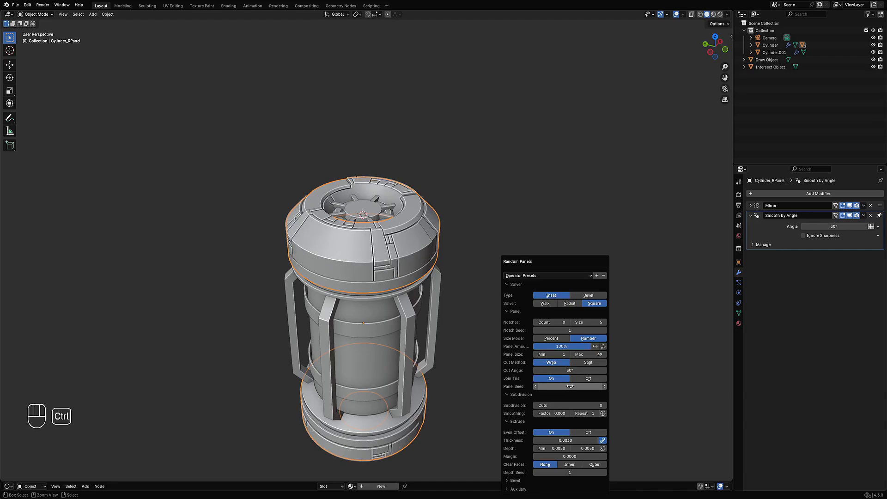
{"action": "scroll", "coordinate": [570, 387], "scroll_direction": "up", "scroll_amount": 3, "text": "ctrl"}
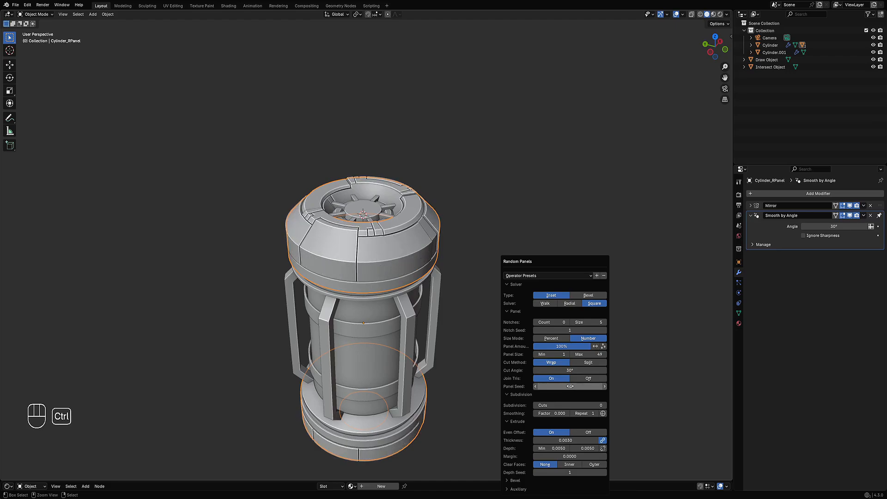
{"action": "scroll", "coordinate": [570, 387], "scroll_direction": "up", "scroll_amount": 3, "text": "ctrl"}
{"action": "scroll", "coordinate": [570, 386], "scroll_direction": "up", "scroll_amount": 2, "text": "ctrl"}
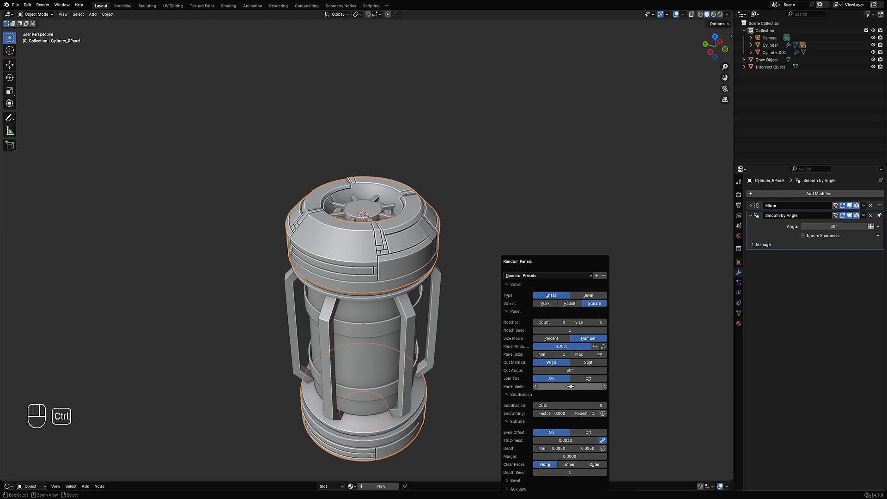
{"action": "scroll", "coordinate": [570, 386], "scroll_direction": "up", "scroll_amount": 2, "text": "ctrl"}
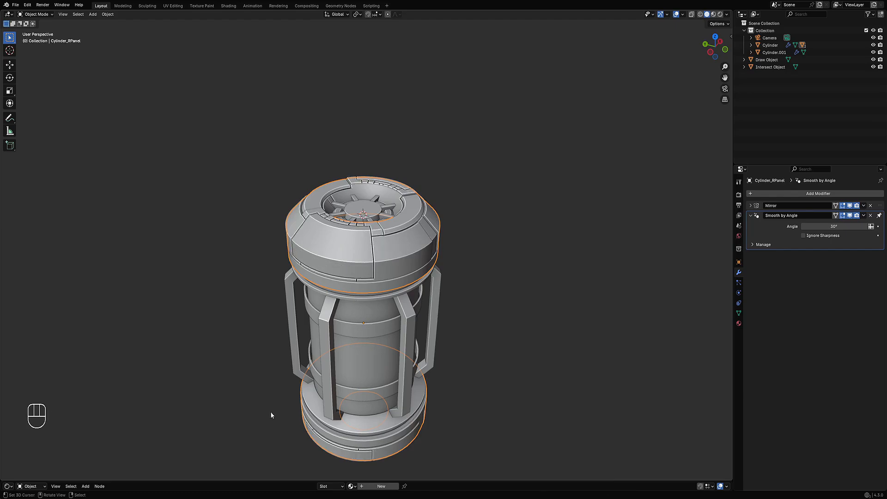
Try more second-level panel layouts with seeds above 49, stepping back to seed 73.
{"action": "middle_click_drag", "start_coordinate": [366, 323], "coordinate": [480, 231]}
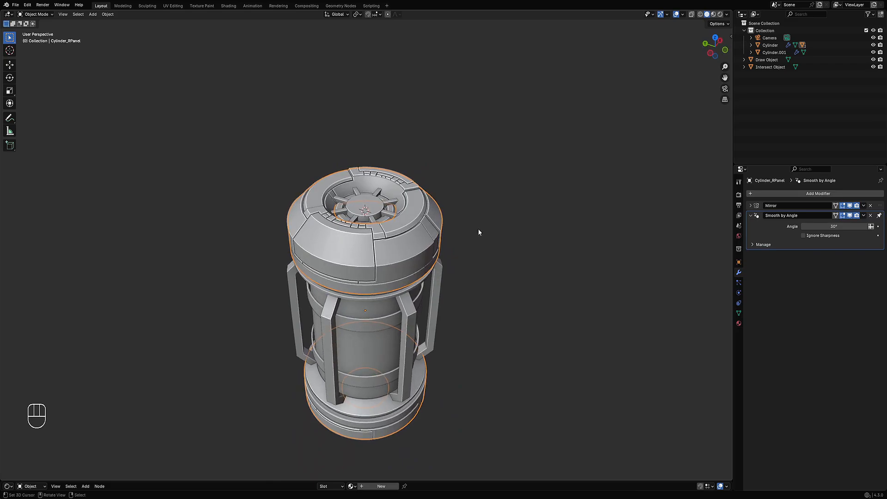
{"action": "scroll", "coordinate": [493, 219], "scroll_direction": "up", "scroll_amount": 1}
{"action": "key", "text": "F9"}
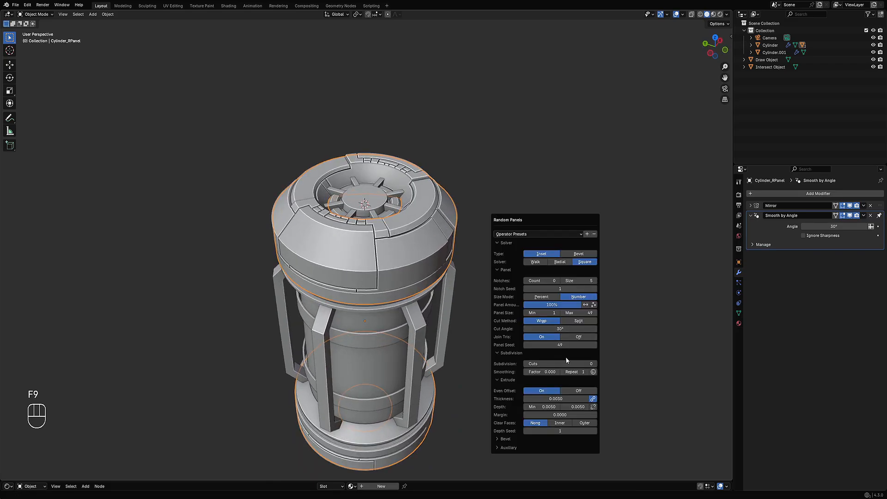
{"action": "scroll", "coordinate": [560, 345], "scroll_direction": "up", "scroll_amount": 6, "text": "ctrl"}
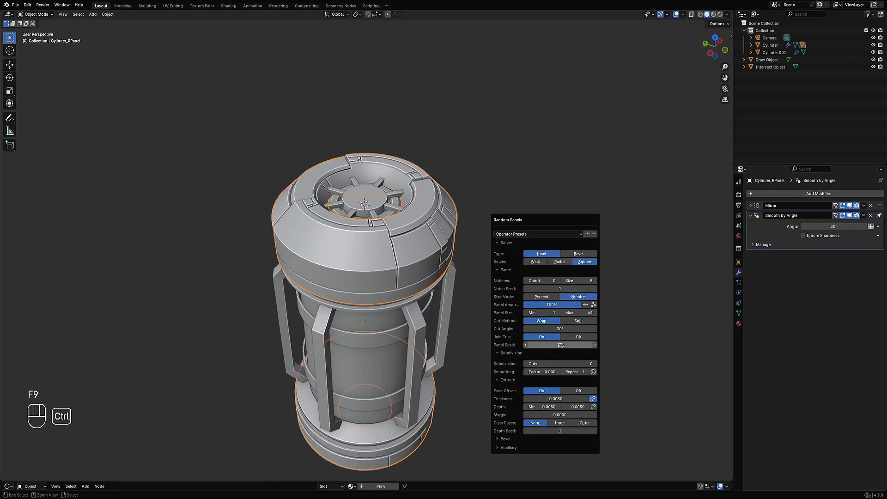
{"action": "scroll", "coordinate": [562, 346], "scroll_direction": "up", "scroll_amount": 5, "text": "ctrl"}
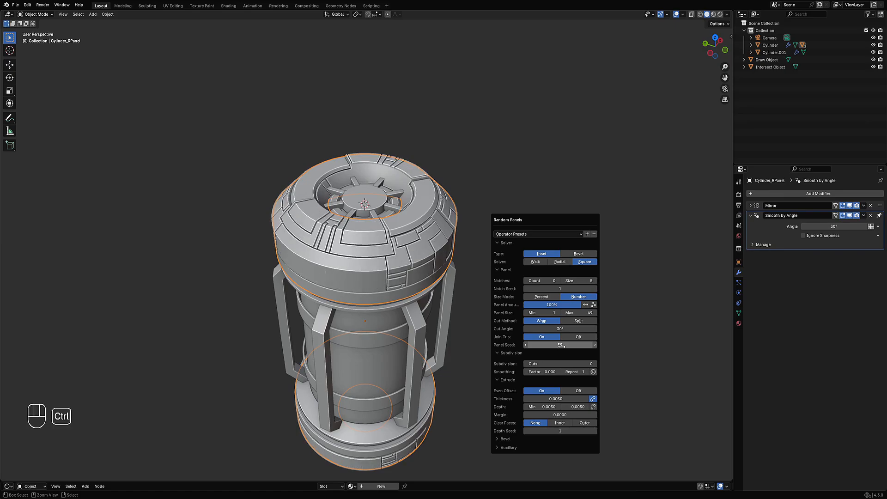
{"action": "scroll", "coordinate": [562, 346], "scroll_direction": "up", "scroll_amount": 9, "text": "ctrl"}
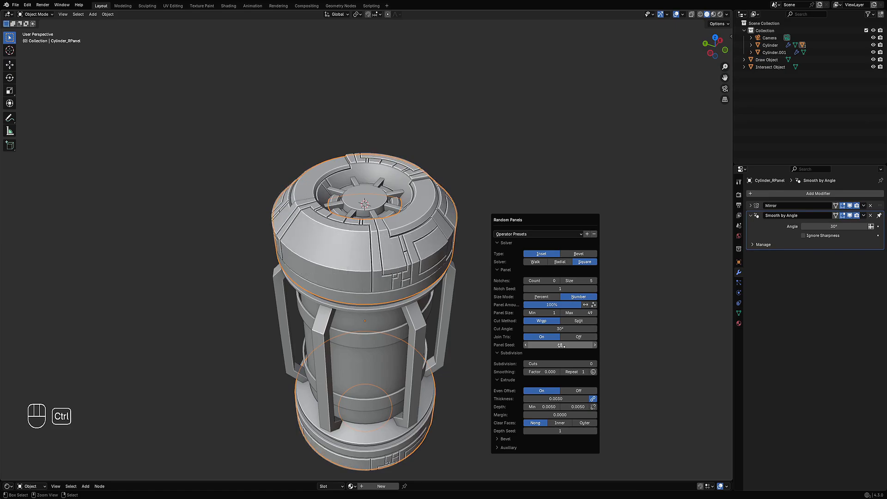
{"action": "scroll", "coordinate": [562, 346], "scroll_direction": "down", "scroll_amount": 1, "text": "ctrl"}
{"action": "scroll", "coordinate": [562, 345], "scroll_direction": "up", "scroll_amount": 6, "text": "ctrl"}
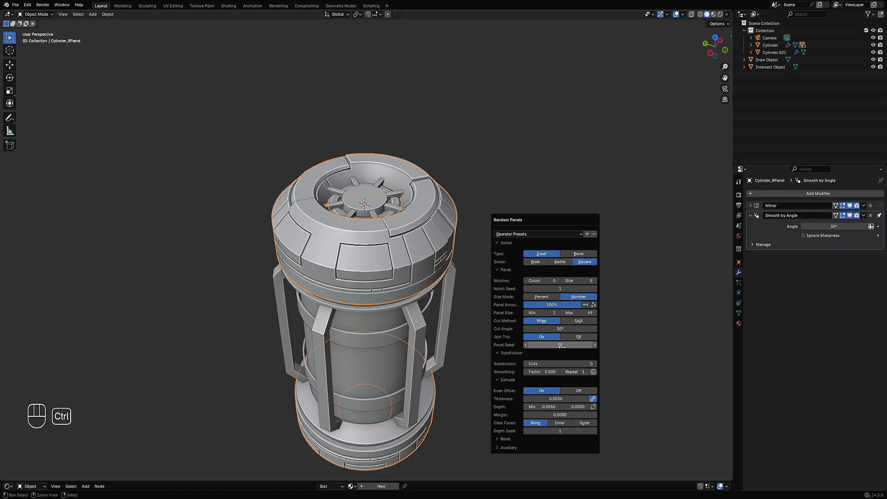
{"action": "scroll", "coordinate": [562, 345], "scroll_direction": "up", "scroll_amount": 3, "text": "ctrl"}
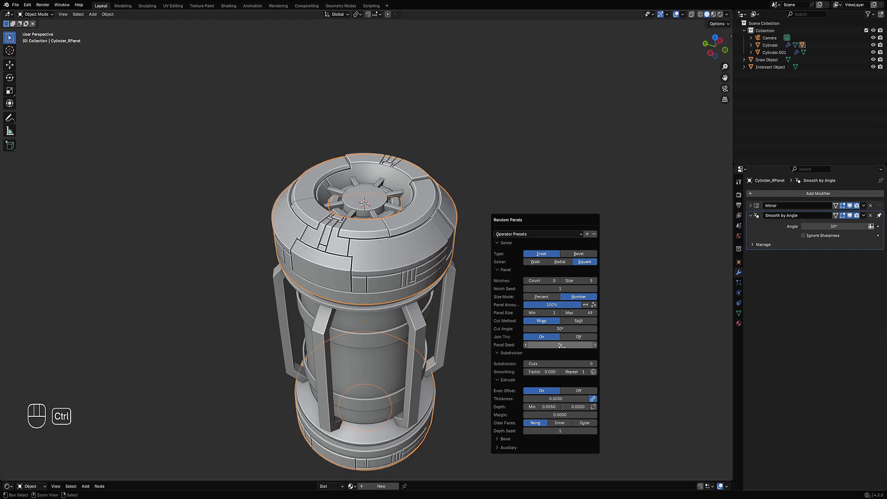
{"action": "scroll", "coordinate": [561, 346], "scroll_direction": "up", "scroll_amount": 5, "text": "ctrl"}
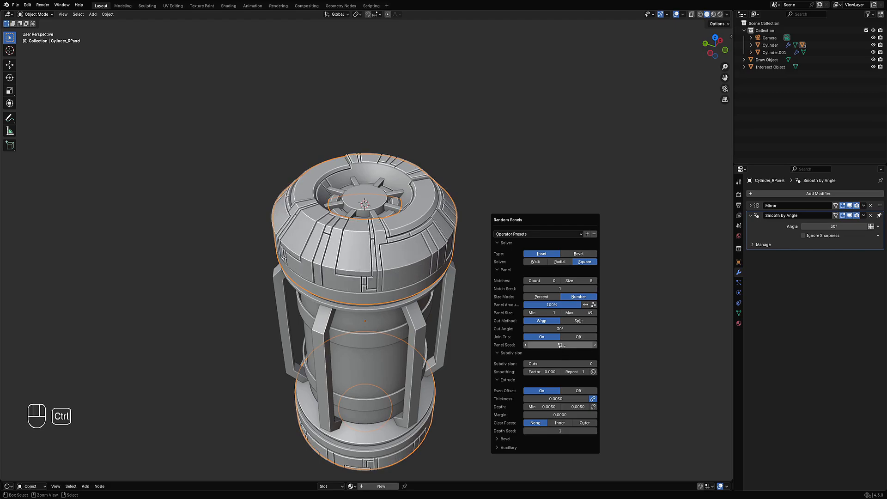
{"action": "scroll", "coordinate": [562, 346], "scroll_direction": "up", "scroll_amount": 4, "text": "ctrl"}
{"action": "scroll", "coordinate": [562, 347], "scroll_direction": "down", "scroll_amount": 4, "text": "ctrl"}
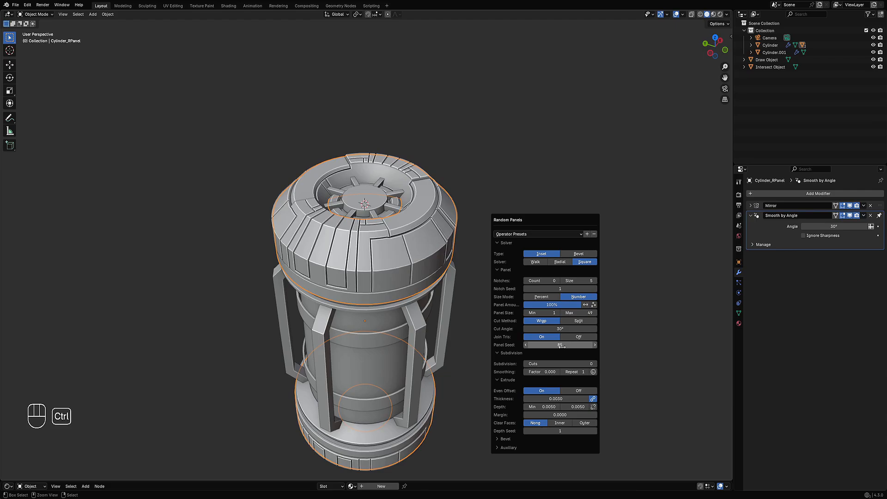
{"action": "scroll", "coordinate": [562, 347], "scroll_direction": "down", "scroll_amount": 9, "text": "ctrl"}
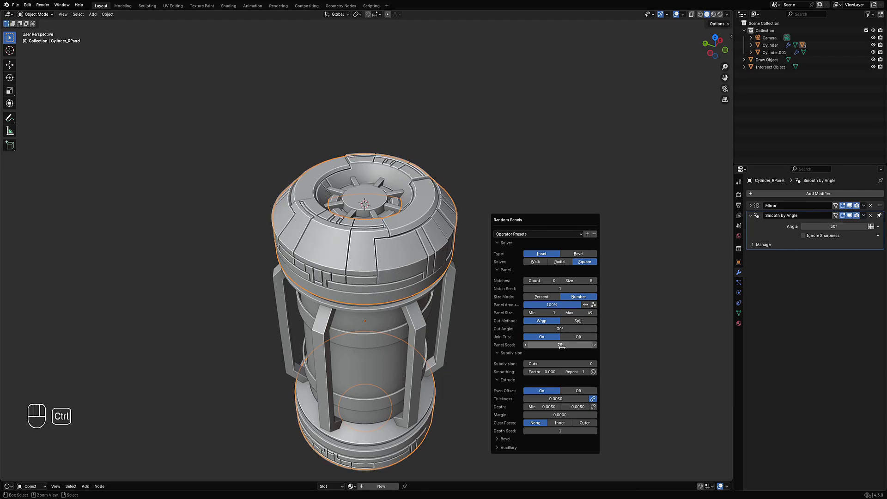
{"action": "scroll", "coordinate": [562, 346], "scroll_direction": "up", "scroll_amount": 3, "text": "ctrl"}
{"action": "scroll", "coordinate": [562, 346], "scroll_direction": "down", "scroll_amount": 1, "text": "ctrl"}
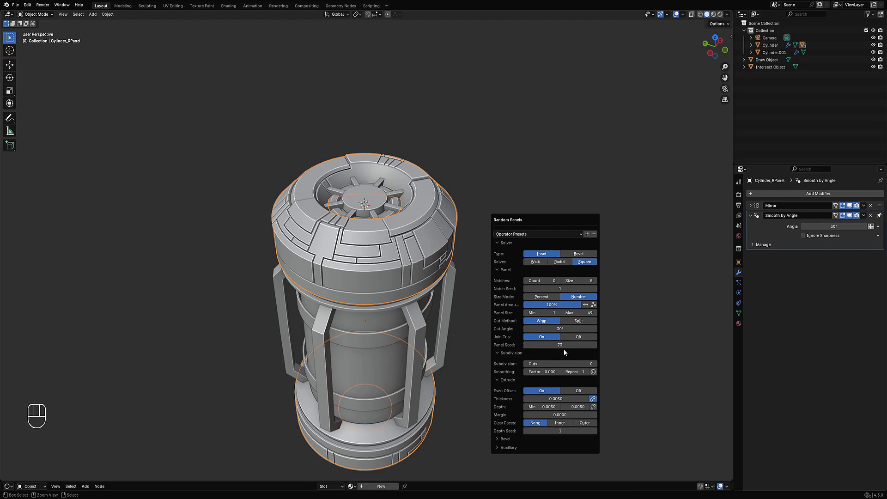
Set the second-level panels' maximum panel size to 57 and their panel seed to 82.
{"action": "scroll", "coordinate": [562, 346], "scroll_direction": "up", "scroll_amount": 5, "text": "ctrl"}
{"action": "scroll", "coordinate": [562, 346], "scroll_direction": "up", "scroll_amount": 3, "text": "ctrl"}
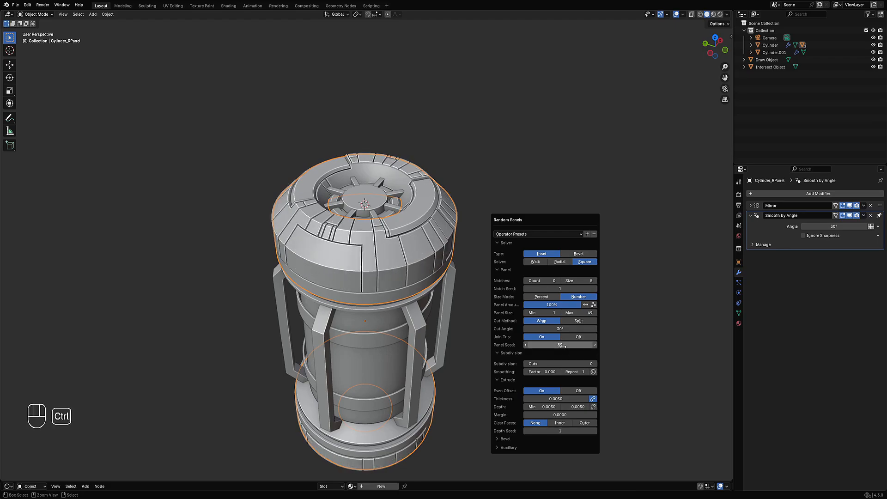
{"action": "mouse_move", "coordinate": [576, 313]}
{"action": "left_mouse_down", "text": "shift"}
{"action": "mouse_move", "coordinate": [556, 314]}
{"action": "mouse_move", "coordinate": [600, 313]}
{"action": "mouse_move", "coordinate": [566, 313]}
{"action": "left_mouse_up", "text": "shift"}
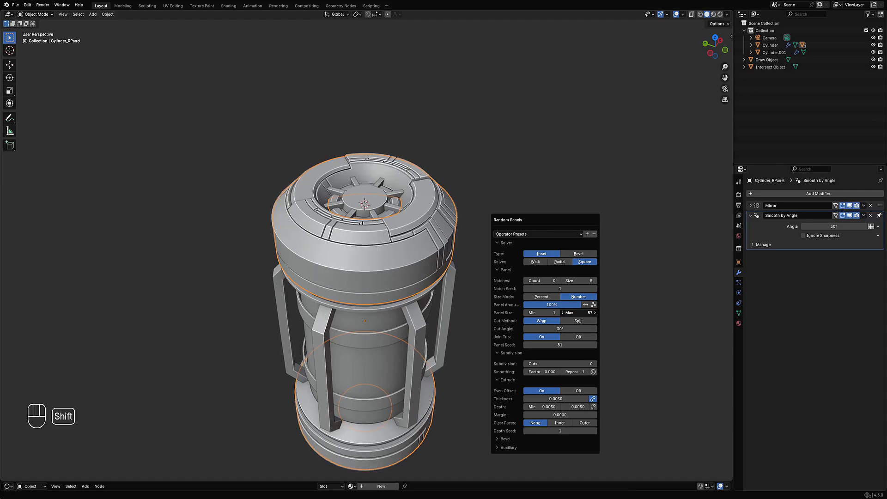
{"action": "scroll", "coordinate": [568, 345], "scroll_direction": "up", "scroll_amount": 2, "text": "ctrl"}
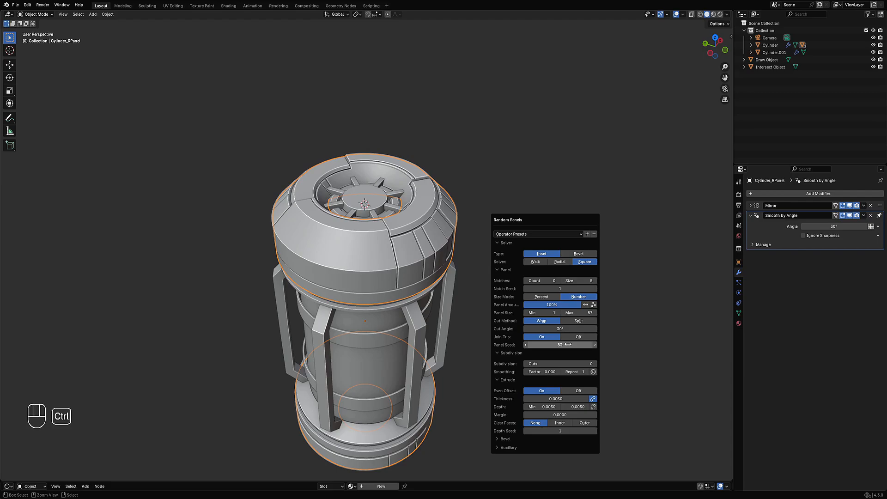
{"action": "scroll", "coordinate": [568, 345], "scroll_direction": "down", "scroll_amount": 2, "text": "ctrl"}
{"action": "scroll", "coordinate": [568, 345], "scroll_direction": "up", "scroll_amount": 1, "text": "ctrl"}
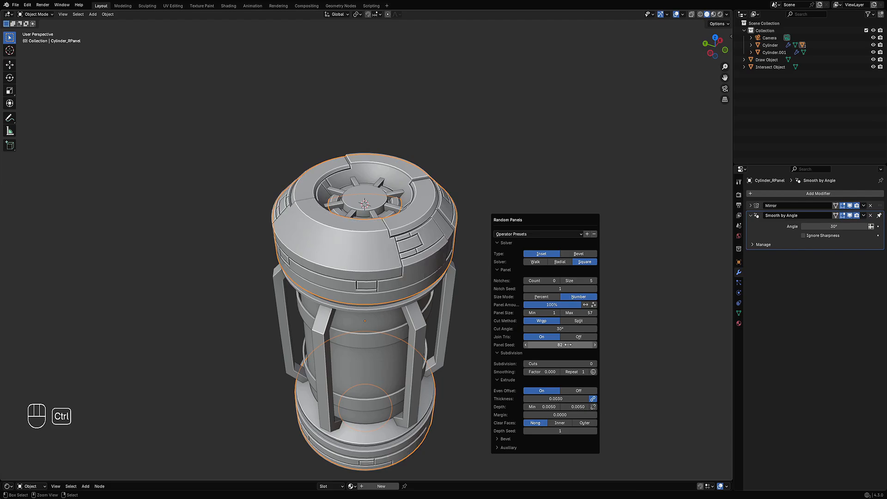
Raise the second-level panels' seed a few values above 82 to choose another layout.
{"action": "middle_click_drag", "start_coordinate": [323, 259], "coordinate": [530, 185]}
{"action": "key", "text": "w"}
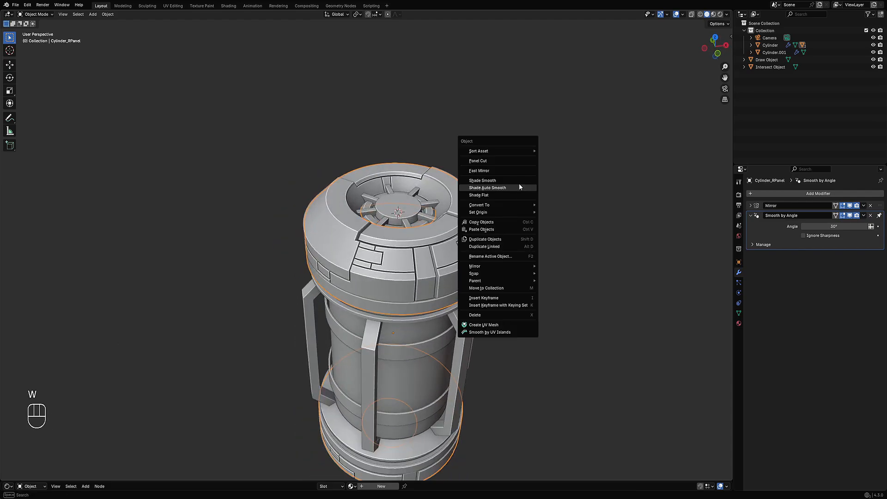
{"action": "mouse_move", "coordinate": [503, 157]}
{"action": "middle_click_drag", "start_coordinate": [462, 278], "coordinate": [401, 287]}
{"action": "key", "text": "F9"}
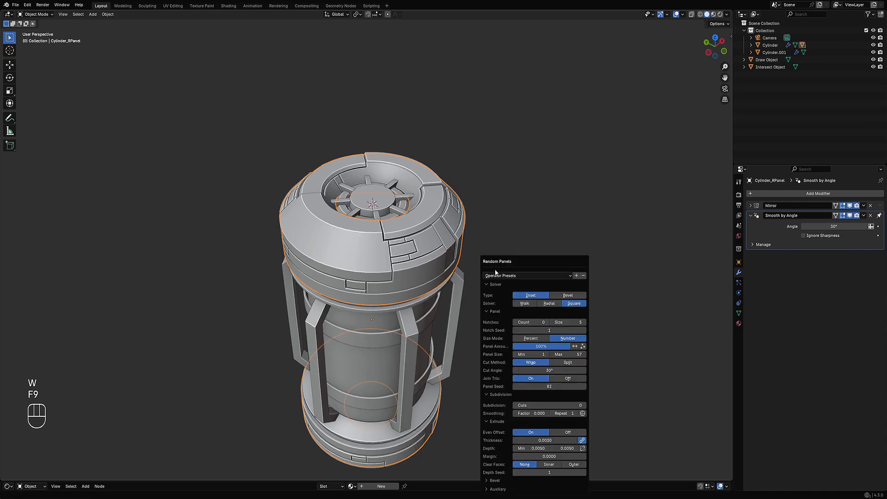
{"action": "scroll", "coordinate": [554, 385], "scroll_direction": "up", "scroll_amount": 3, "text": "ctrl"}
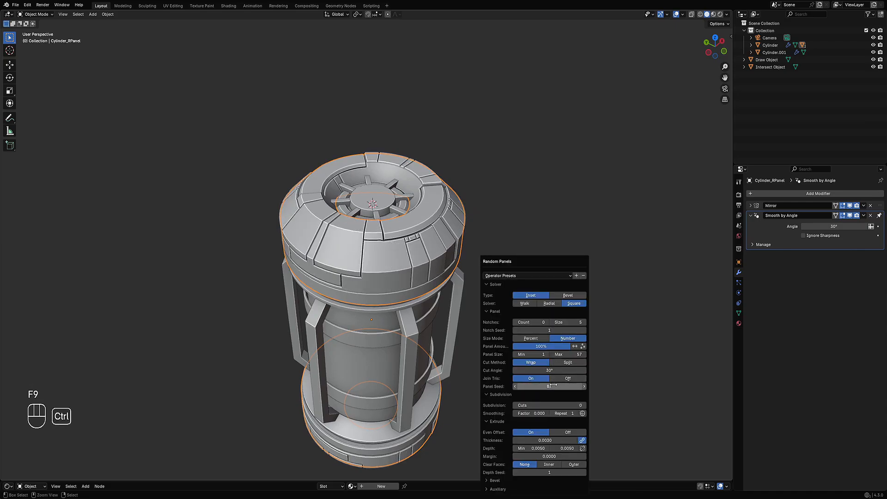
{"action": "scroll", "coordinate": [554, 385], "scroll_direction": "up", "scroll_amount": 1, "text": "ctrl"}
{"action": "scroll", "coordinate": [554, 384], "scroll_direction": "down", "scroll_amount": 1, "text": "ctrl"}
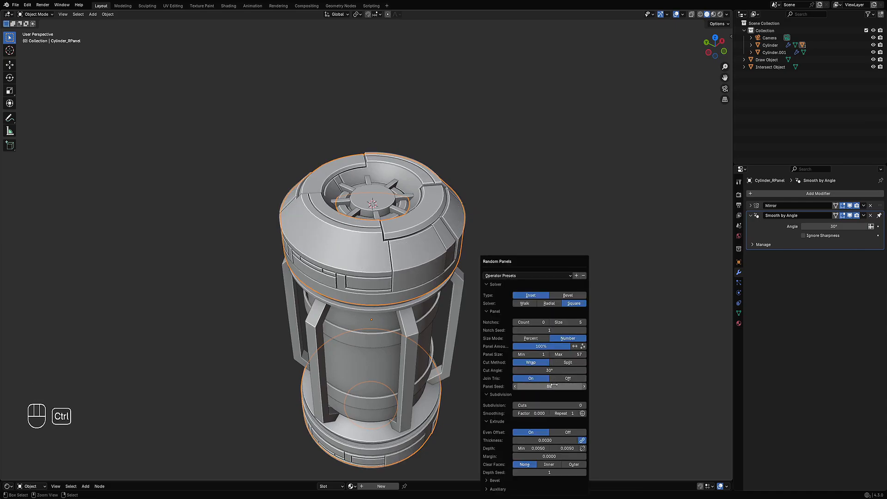
In the panel object's mesh, select a curved one-face-wide strip of faces along the middle of a top rim panel.
{"action": "middle_click_drag", "start_coordinate": [554, 385], "coordinate": [352, 306]}
{"action": "scroll", "coordinate": [400, 281], "scroll_direction": "up", "scroll_amount": 1}
{"action": "middle_click_drag", "start_coordinate": [407, 281], "coordinate": [426, 275], "text": "shift"}
{"action": "left_click", "coordinate": [413, 278]}
{"action": "key", "text": "Tab"}
{"action": "key", "text": "Tab"}
{"action": "right_click", "coordinate": [358, 254]}
{"action": "key", "text": "Tab"}
{"action": "middle_click_drag", "start_coordinate": [356, 254], "coordinate": [316, 269]}
{"action": "middle_click_drag", "start_coordinate": [317, 269], "coordinate": [358, 282], "text": "shift"}
{"action": "scroll", "coordinate": [322, 249], "scroll_direction": "up", "scroll_amount": 4}
{"action": "key", "text": "3"}
{"action": "left_click", "coordinate": [321, 234]}
{"action": "left_click", "coordinate": [350, 274], "text": "ctrl"}
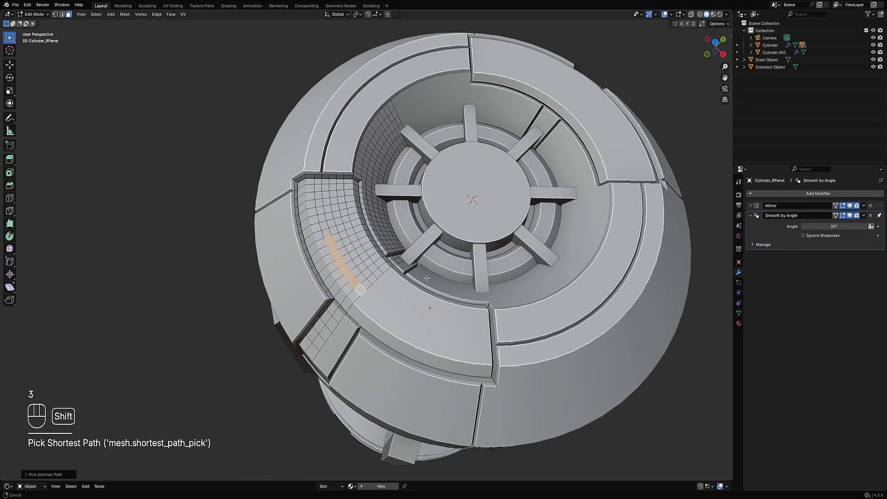
Apply Panel Cut to the selected face strip with type Bevel and Boundary Edges enabled.
{"action": "scroll", "coordinate": [416, 268], "scroll_direction": "up", "scroll_amount": 4}
{"action": "key", "text": "w"}
{"action": "left_click", "coordinate": [439, 249]}
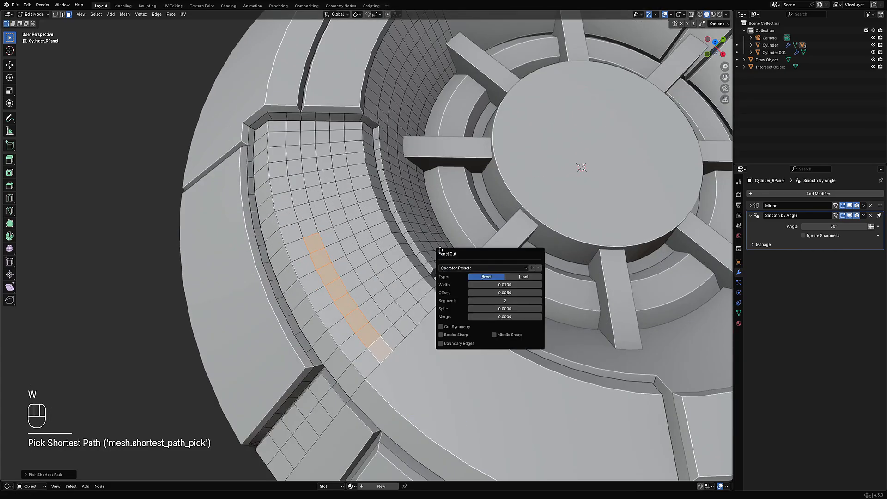
{"action": "left_click", "coordinate": [487, 276]}
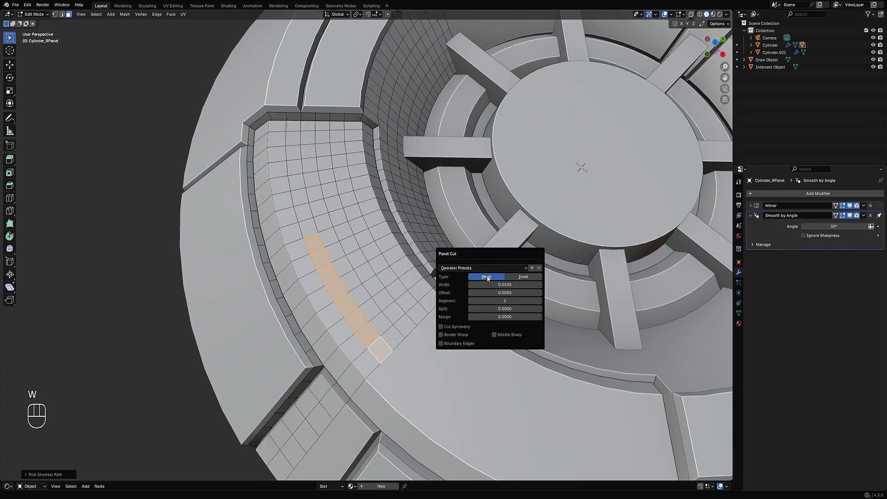
{"action": "left_click", "coordinate": [462, 343]}
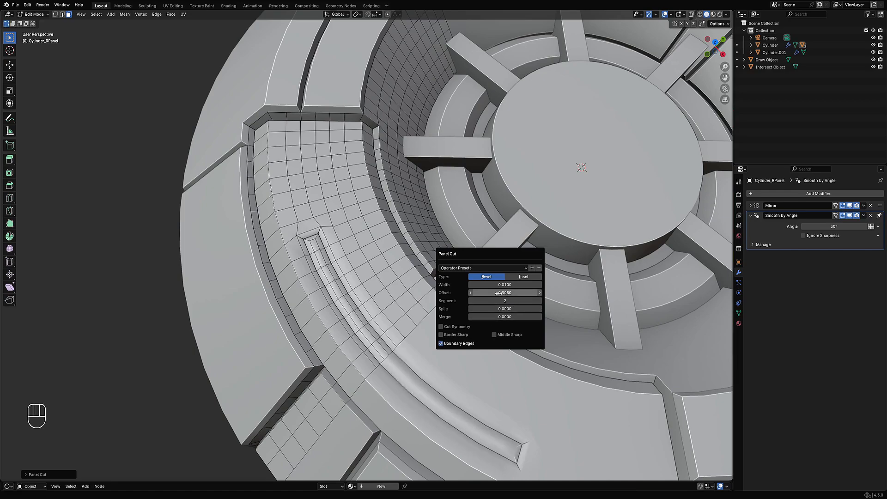
Reduce the Panel Cut bevel size on the panel faces of the upper shell and finish editing that object.
{"action": "left_click_drag", "start_coordinate": [498, 286], "coordinate": [492, 286]}
{"action": "scroll", "coordinate": [327, 297], "scroll_direction": "down", "scroll_amount": 7}
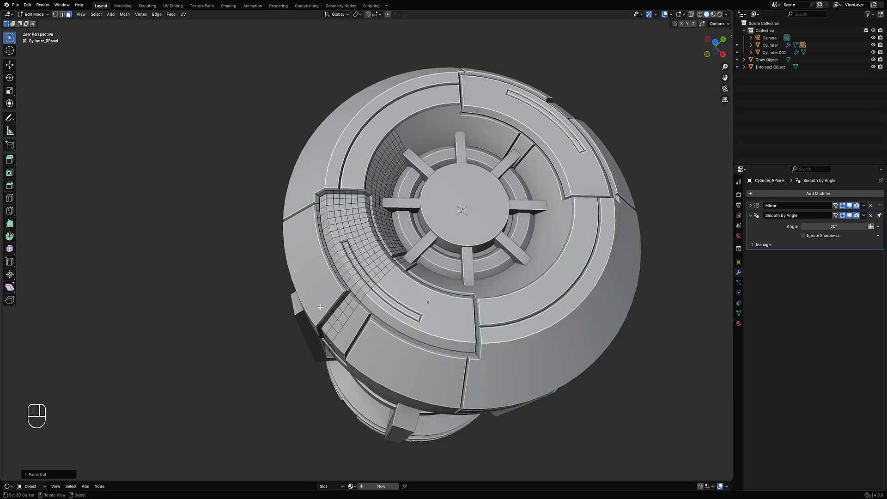
{"action": "key", "text": "Tab"}
Edit the Cylinder object and bevel the rim edge loop of the central hub by about 0.0376 m with one segment.
{"action": "middle_click_drag", "start_coordinate": [328, 297], "coordinate": [397, 287]}
{"action": "middle_click_drag", "start_coordinate": [420, 242], "coordinate": [411, 301], "text": "shift"}
{"action": "right_click", "coordinate": [385, 244]}
{"action": "key", "text": "Tab"}
{"action": "scroll", "coordinate": [384, 243], "scroll_direction": "up", "scroll_amount": 4}
{"action": "key", "text": "alt+a"}
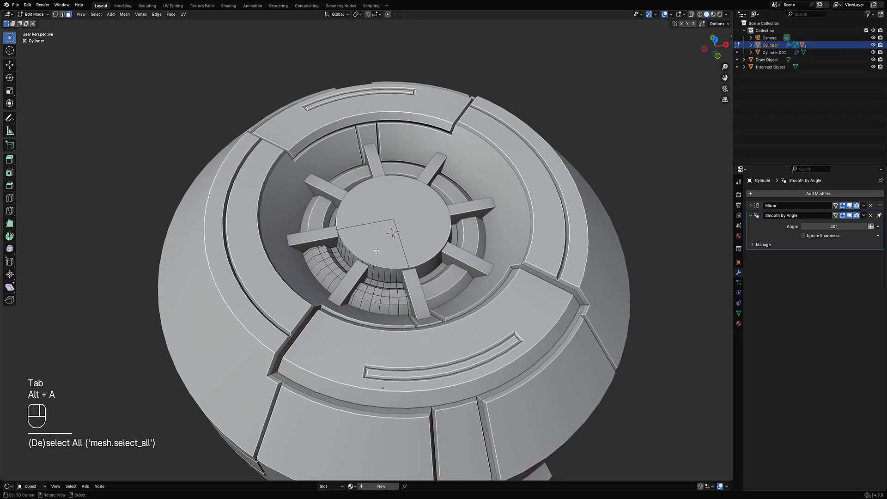
{"action": "key", "text": "2"}
{"action": "left_click", "coordinate": [372, 263], "text": "alt+shift"}
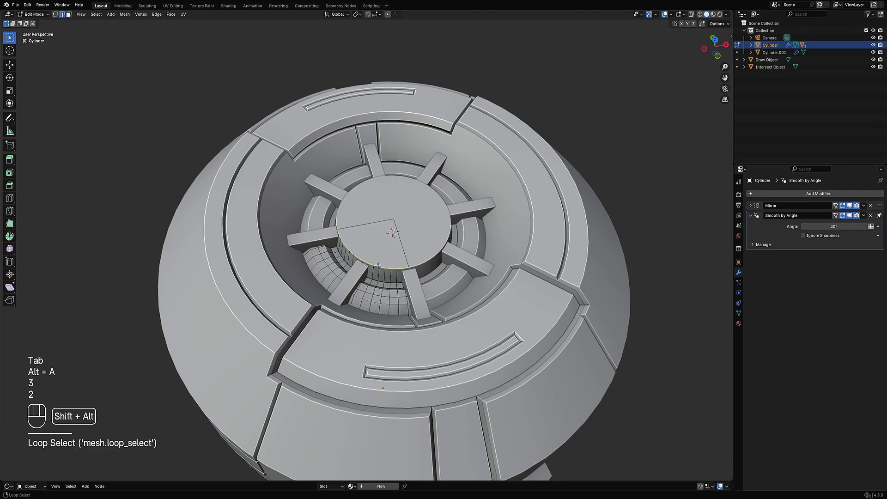
{"action": "key", "text": "ctrl+b"}
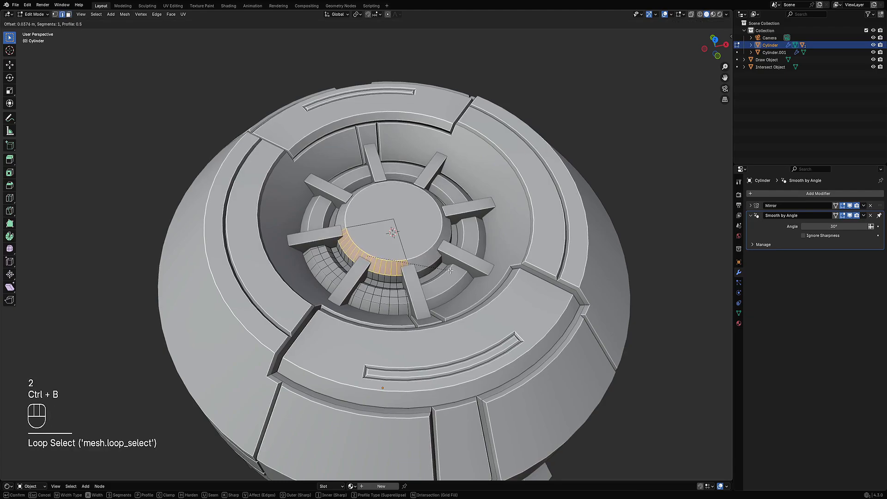
{"action": "left_click", "coordinate": [450, 270]}
{"action": "key", "text": "Tab"}
{"action": "key", "text": "Tab"}
{"action": "scroll", "coordinate": [451, 271], "scroll_direction": "down", "scroll_amount": 4}
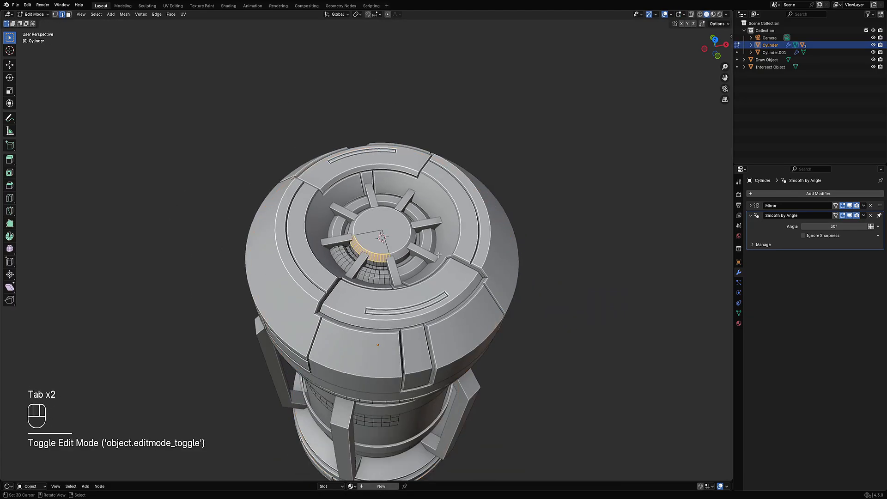
{"action": "scroll", "coordinate": [411, 264], "scroll_direction": "up", "scroll_amount": 3}
{"action": "scroll", "coordinate": [411, 264], "scroll_direction": "up", "scroll_amount": 2}
{"action": "key", "text": "alt+a"}
{"action": "left_click", "coordinate": [382, 318], "text": "alt+shift"}
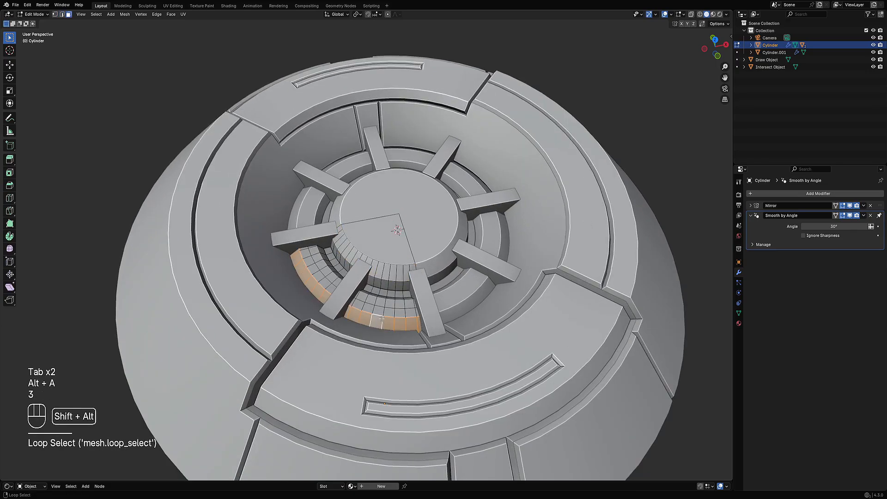
{"action": "key", "text": "ctrl+shift+f"}
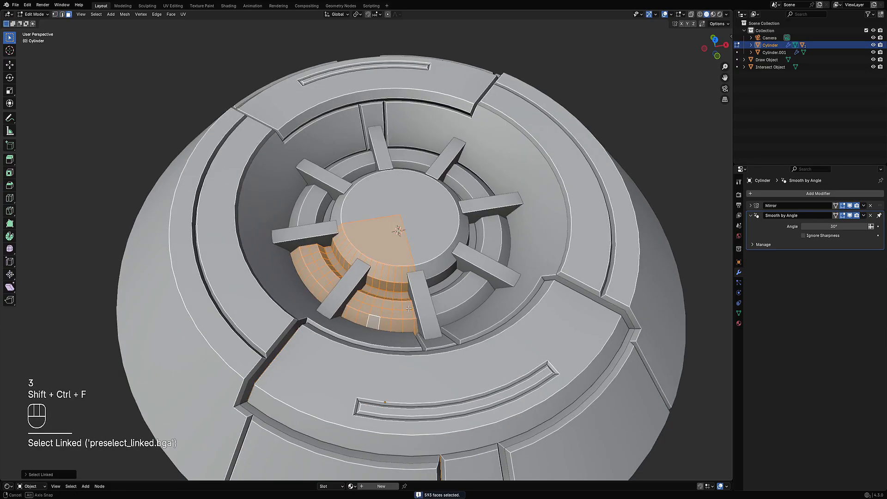
{"action": "middle_click_drag", "start_coordinate": [356, 317], "coordinate": [323, 286]}
{"action": "key", "text": "alt+a"}
Select the smooth ring faces around the central hub and generate Random Panels on them with 1 subdivision cut.
{"action": "key", "text": "shift+f"}
{"action": "left_click", "coordinate": [290, 262], "text": "shift"}
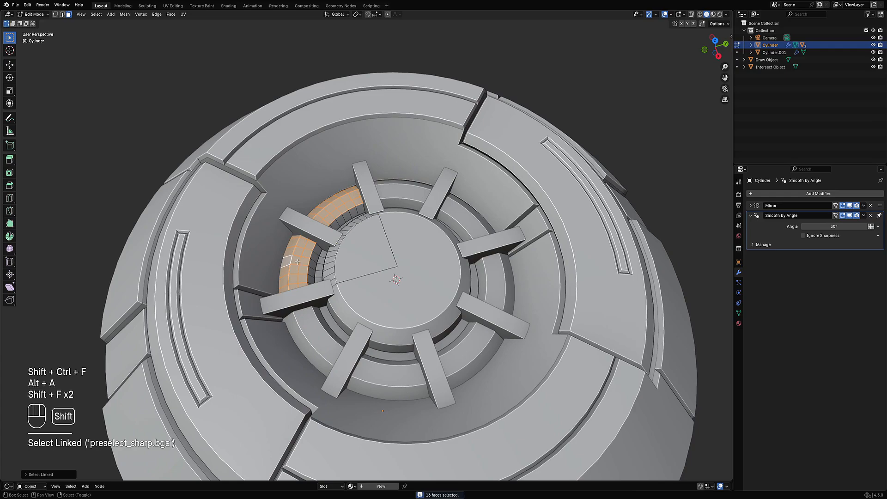
{"action": "key", "text": "Tab"}
{"action": "key", "text": "shift+q"}
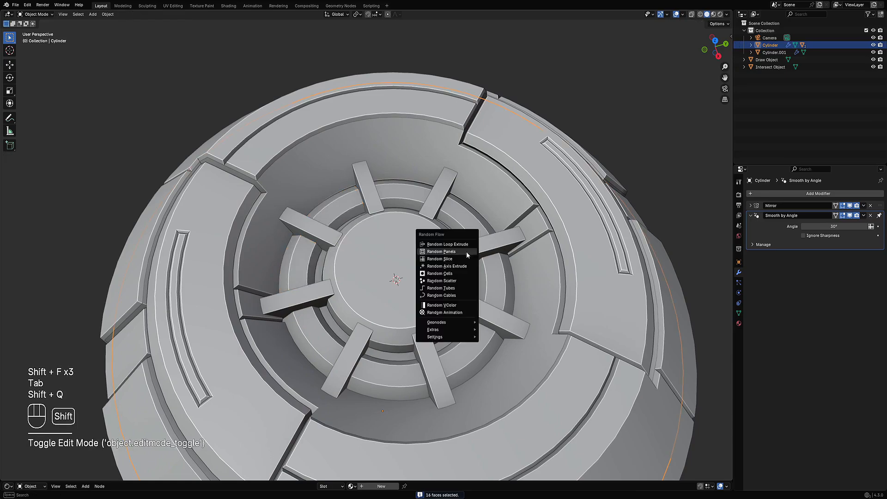
{"action": "left_click", "coordinate": [466, 251]}
{"action": "scroll", "coordinate": [531, 399], "scroll_direction": "up", "scroll_amount": 1, "text": "ctrl"}
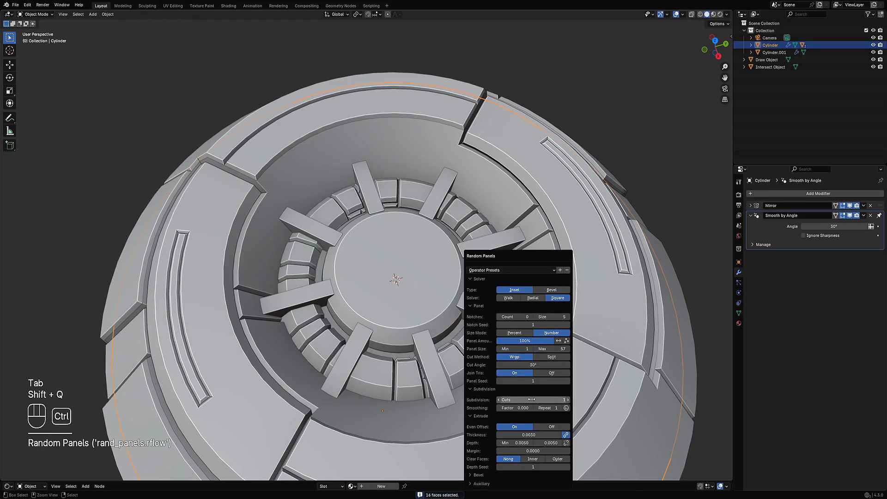
Set the ring panels to 2 subdivision cuts, thickness 0.0010 and maximum panel size 130.
{"action": "scroll", "coordinate": [416, 296], "scroll_direction": "down", "scroll_amount": 4}
{"action": "middle_click_drag", "start_coordinate": [397, 296], "coordinate": [490, 273]}
{"action": "key", "text": "F9"}
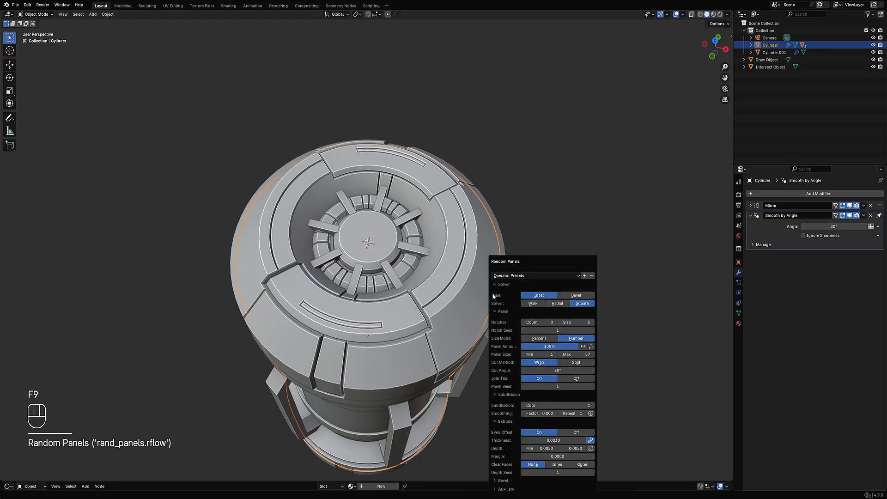
{"action": "scroll", "coordinate": [560, 406], "scroll_direction": "up", "scroll_amount": 1, "text": "ctrl"}
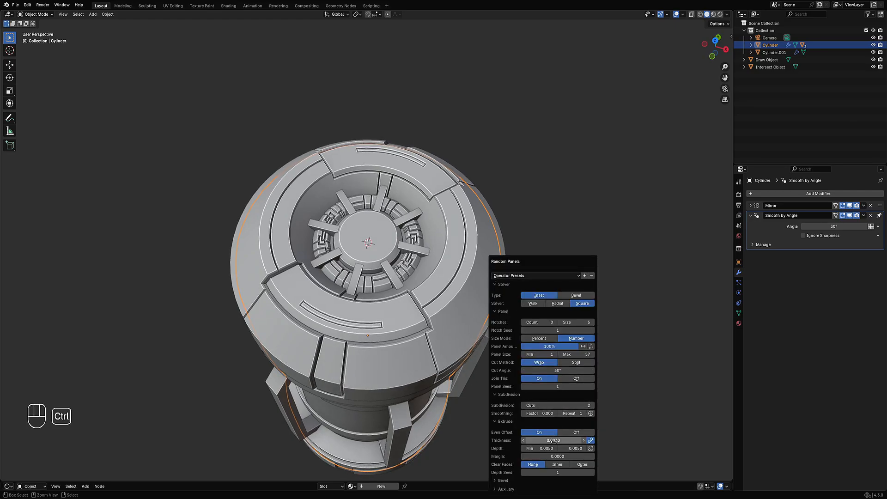
{"action": "scroll", "coordinate": [553, 440], "scroll_direction": "down", "scroll_amount": 2, "text": "ctrl"}
{"action": "scroll", "coordinate": [554, 440], "scroll_direction": "up", "scroll_amount": 1, "text": "ctrl"}
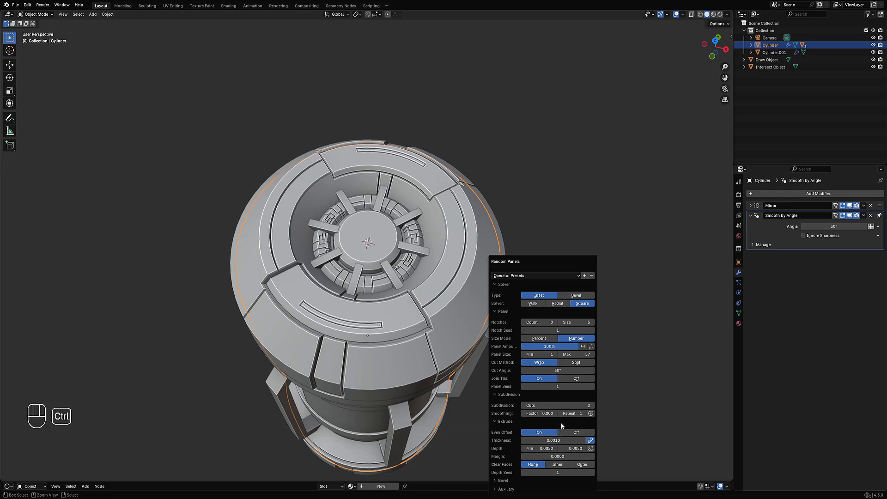
{"action": "left_click_drag", "start_coordinate": [568, 354], "coordinate": [583, 354], "text": "shift"}
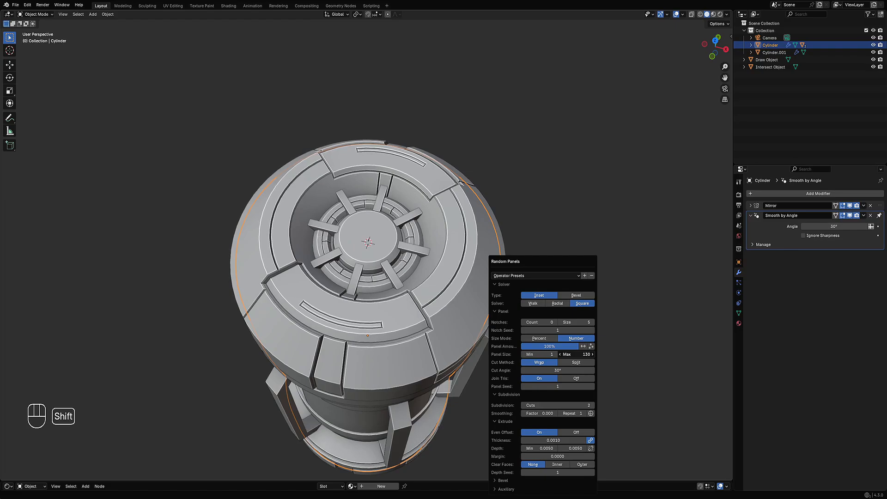
Select the inner recess wall faces of the upper shell panel object and generate Random Panels on them.
{"action": "middle_click_drag", "start_coordinate": [394, 236], "coordinate": [439, 331]}
{"action": "scroll", "coordinate": [389, 332], "scroll_direction": "up", "scroll_amount": 4}
{"action": "left_click", "coordinate": [307, 264]}
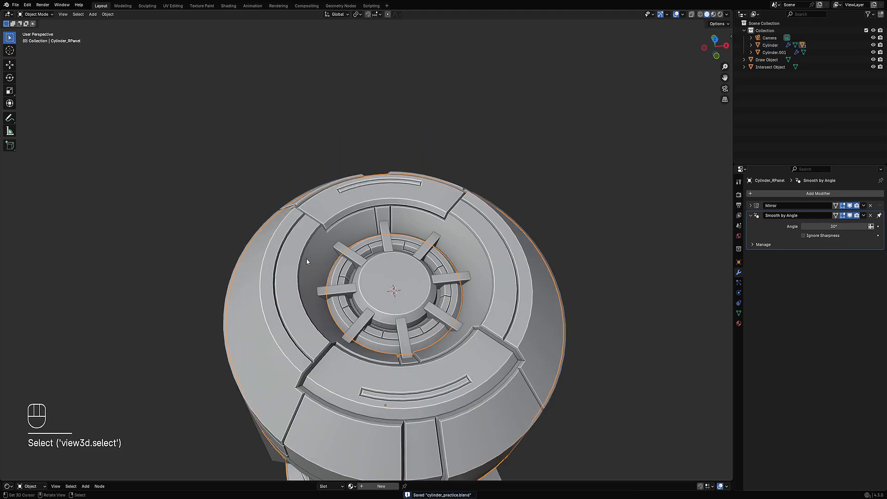
{"action": "key", "text": "Tab"}
{"action": "middle_click_drag", "start_coordinate": [307, 258], "coordinate": [317, 262]}
{"action": "key", "text": "alt+a"}
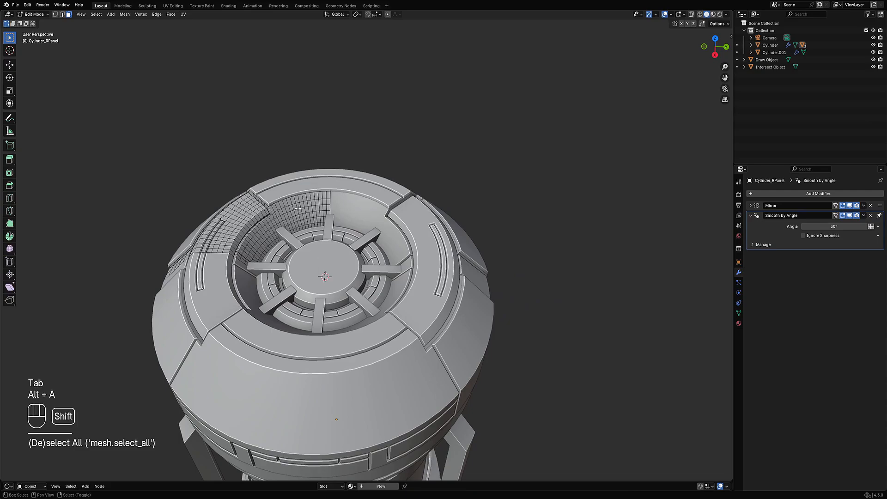
{"action": "key", "text": "shift+f"}
{"action": "key", "text": "Tab"}
{"action": "key", "text": "shift+q"}
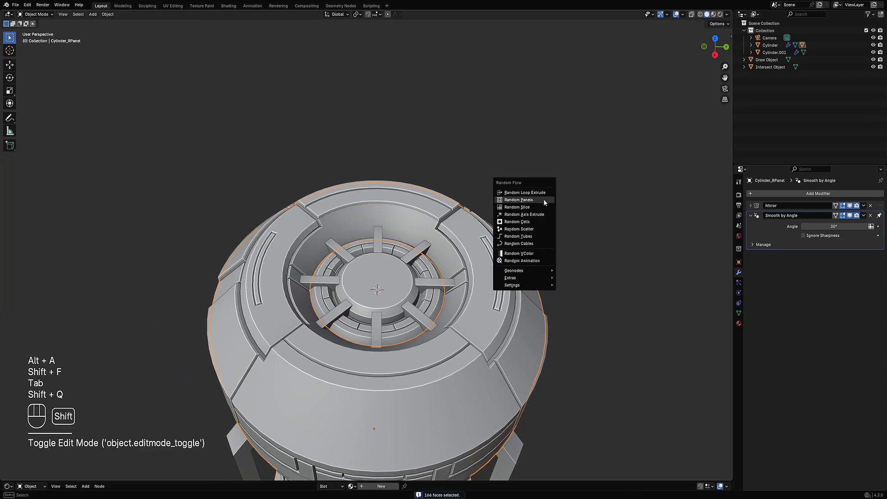
{"action": "left_click", "coordinate": [543, 199]}
Set the recess wall panels to 0 subdivision cuts and maximum size 41, and choose a different panel seed.
{"action": "scroll", "coordinate": [619, 344], "scroll_direction": "up", "scroll_amount": 1, "text": "ctrl"}
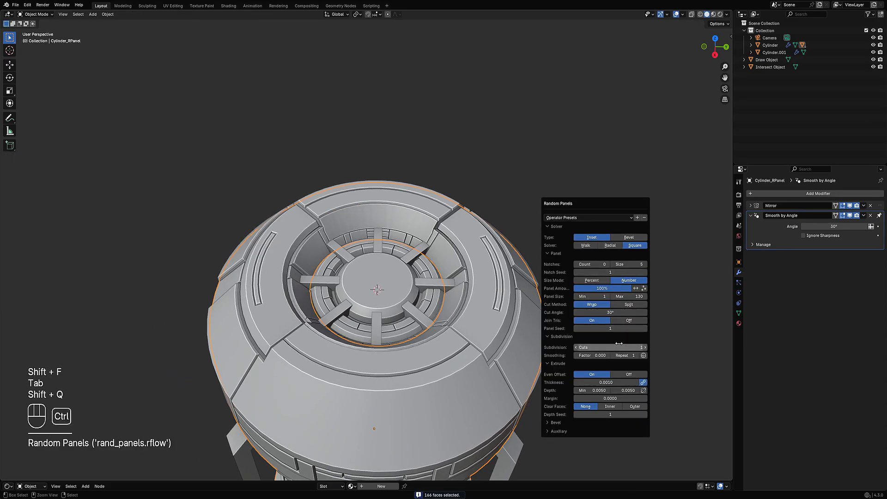
{"action": "scroll", "coordinate": [619, 343], "scroll_direction": "down", "scroll_amount": 1, "text": "ctrl"}
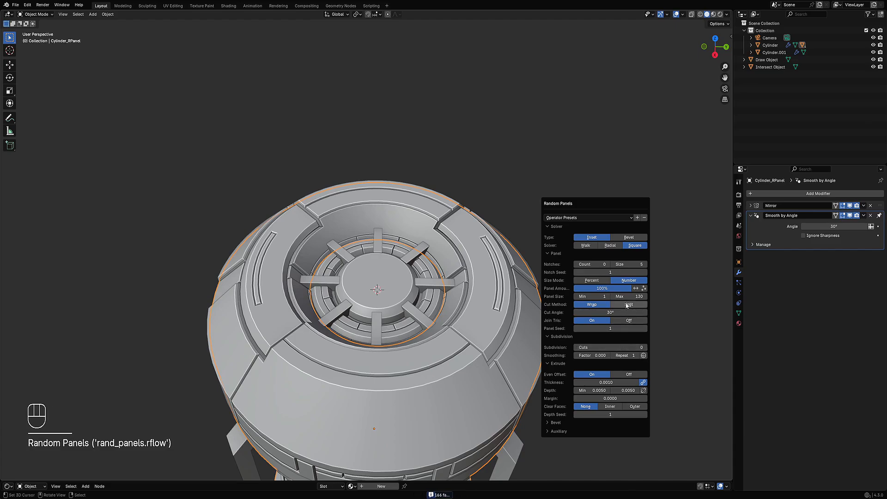
{"action": "left_click_drag", "start_coordinate": [631, 297], "coordinate": [587, 296], "text": "shift"}
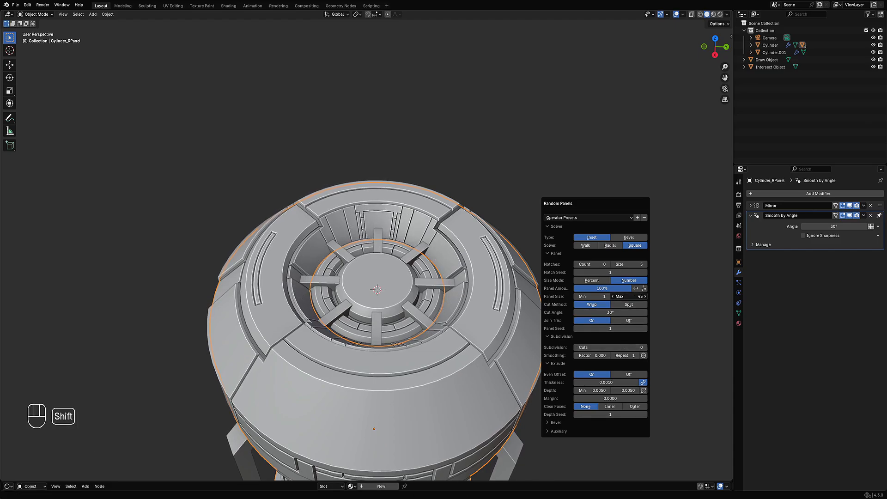
{"action": "scroll", "coordinate": [608, 328], "scroll_direction": "up", "scroll_amount": 3, "text": "ctrl"}
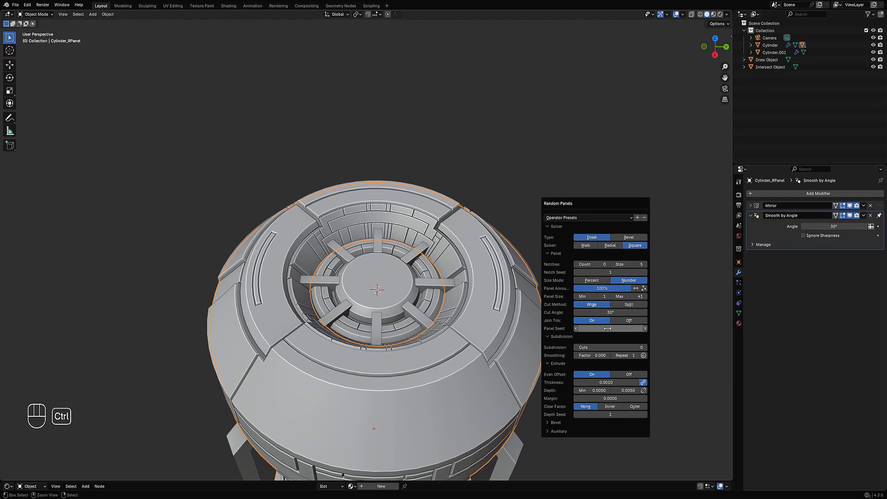
{"action": "middle_click_drag", "start_coordinate": [608, 328], "coordinate": [342, 315]}
{"action": "scroll", "coordinate": [415, 328], "scroll_direction": "up", "scroll_amount": 3}
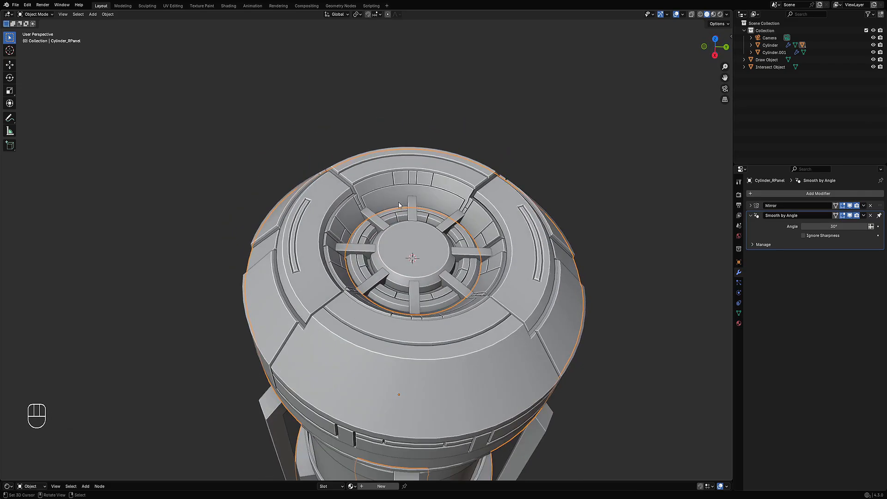
Edit the Cylinder object and select the collar faces below the upper cap, including the sloped underside.
{"action": "scroll", "coordinate": [388, 205], "scroll_direction": "down", "scroll_amount": 3}
{"action": "middle_click_drag", "start_coordinate": [361, 349], "coordinate": [440, 297]}
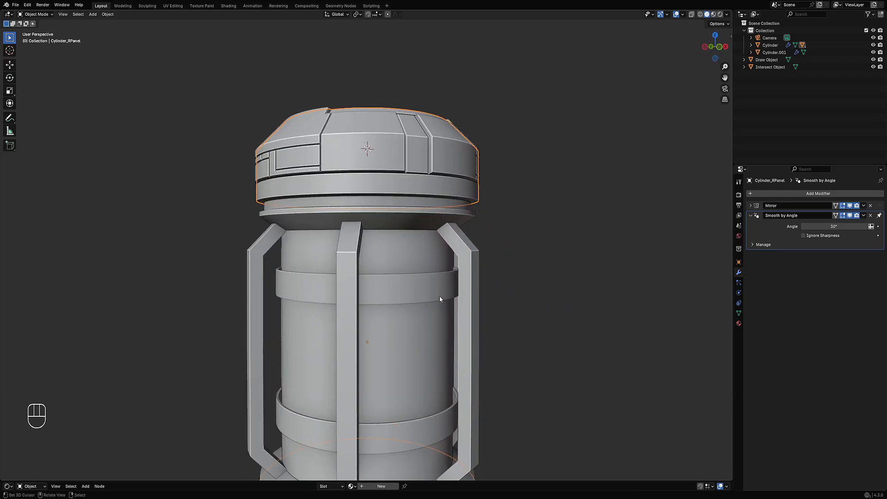
{"action": "left_click", "coordinate": [410, 247]}
{"action": "key", "text": "Tab"}
{"action": "middle_click_drag", "start_coordinate": [410, 248], "coordinate": [390, 252]}
{"action": "key", "text": "alt+a"}
{"action": "key", "text": "shift+f"}
{"action": "scroll", "coordinate": [389, 252], "scroll_direction": "up", "scroll_amount": 2}
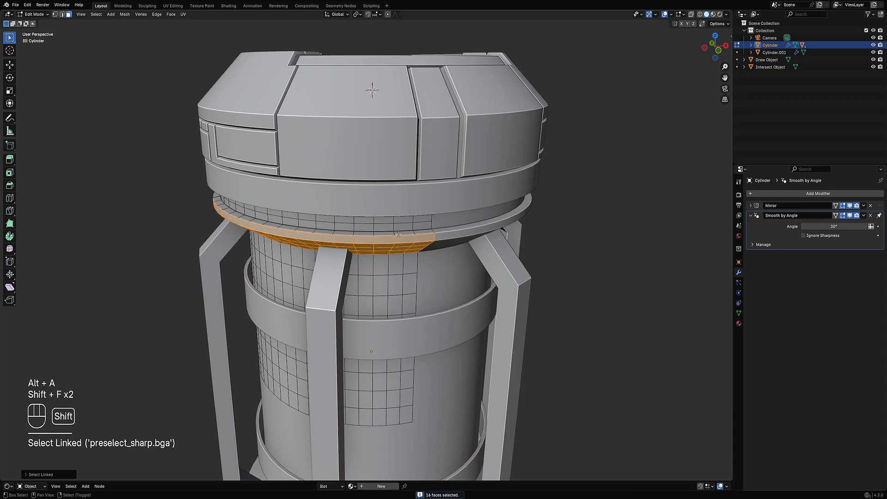
{"action": "key", "text": "shift+f"}
{"action": "key", "text": "shift+f"}
{"action": "key", "text": "shift+f"}
{"action": "middle_click_drag", "start_coordinate": [396, 222], "coordinate": [407, 179]}
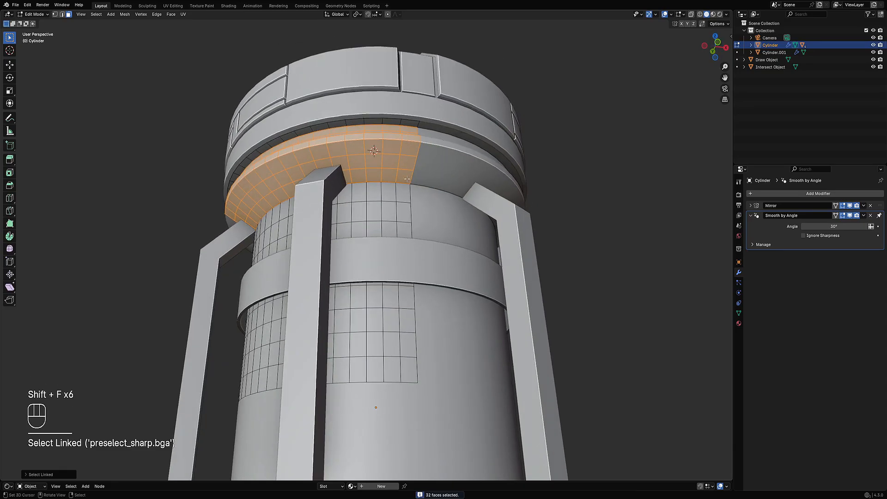
{"action": "key", "text": "shift+f"}
Generate Random Panels on the selected collar faces with 1 subdivision cut and maximum depth 0.0140.
{"action": "key", "text": "Tab"}
{"action": "middle_click_drag", "start_coordinate": [382, 119], "coordinate": [524, 147]}
{"action": "scroll", "coordinate": [524, 148], "scroll_direction": "down", "scroll_amount": 4}
{"action": "key", "text": "shift+q"}
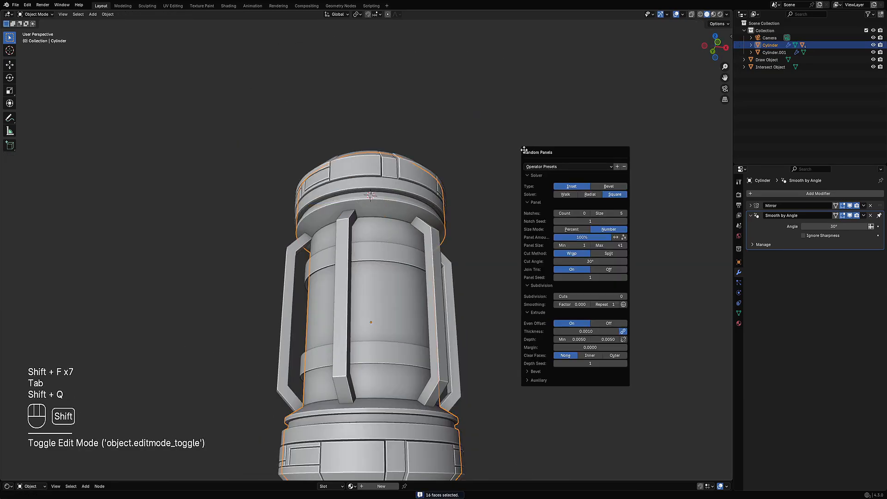
{"action": "scroll", "coordinate": [590, 295], "scroll_direction": "up", "scroll_amount": 1, "text": "ctrl"}
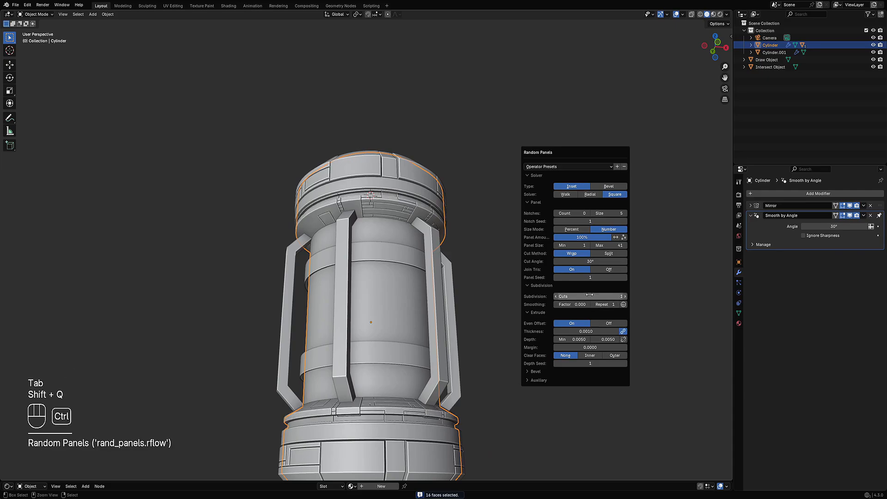
{"action": "left_click_drag", "start_coordinate": [605, 339], "coordinate": [625, 339]}
Set the collar panels' thickness to 0.0024, pick a different panel seed, and save the file.
{"action": "middle_click_drag", "start_coordinate": [481, 289], "coordinate": [420, 206]}
{"action": "key", "text": "F9"}
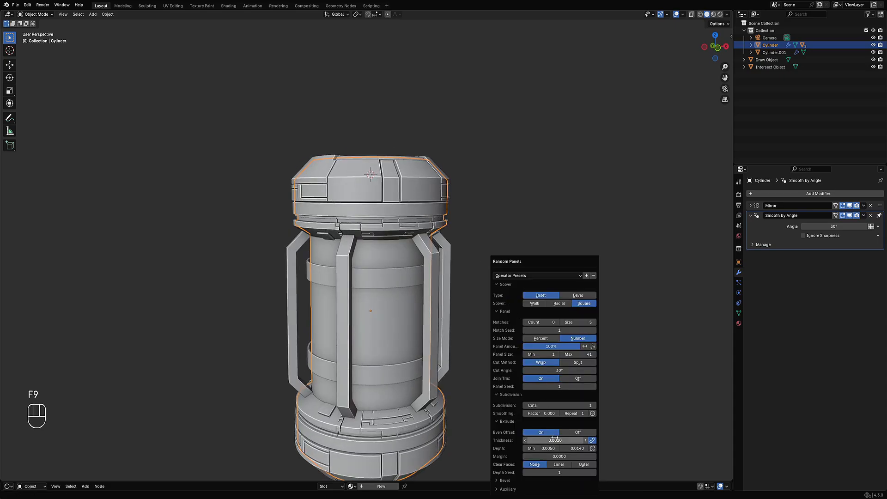
{"action": "left_click_drag", "start_coordinate": [555, 440], "coordinate": [557, 441], "text": "shift"}
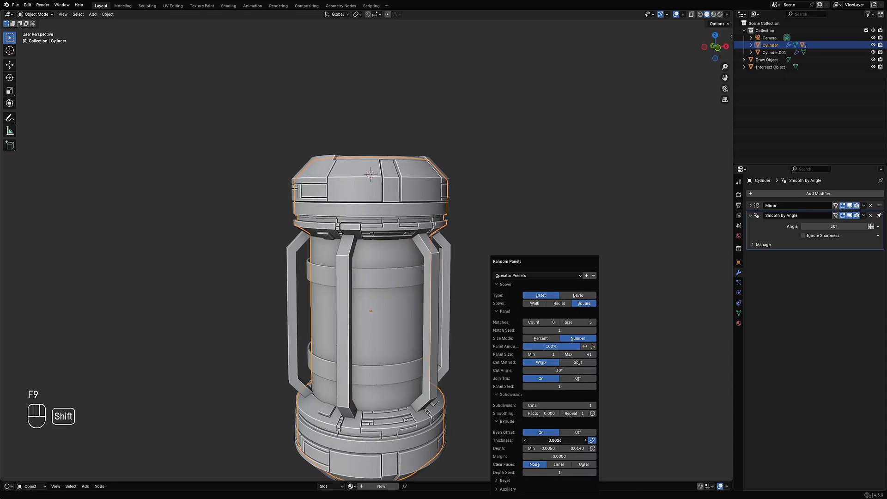
{"action": "middle_click_drag", "start_coordinate": [376, 348], "coordinate": [400, 330]}
{"action": "key", "text": "F9"}
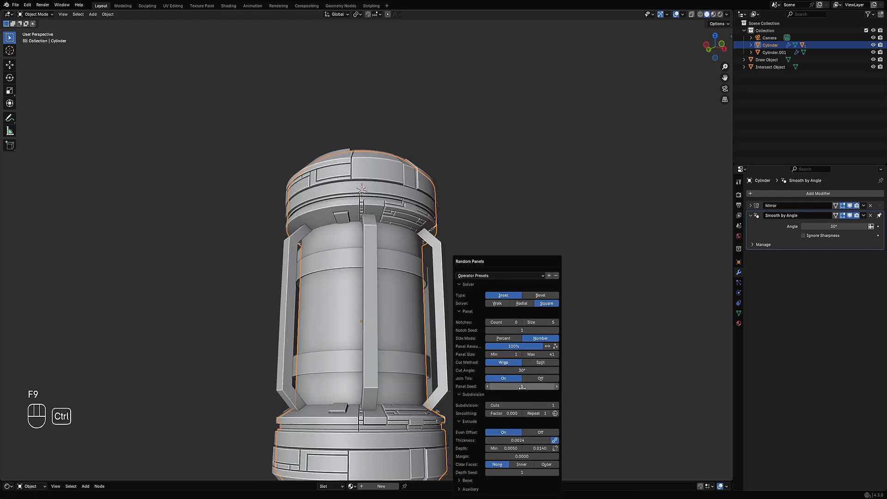
{"action": "scroll", "coordinate": [523, 387], "scroll_direction": "up", "scroll_amount": 3, "text": "ctrl"}
{"action": "middle_click_drag", "start_coordinate": [462, 296], "coordinate": [401, 263]}
{"action": "key", "text": "ctrl+s"}
Edit the Draw Object struts, select all linked faces of a single strut, and return to Object Mode.
{"action": "mouse_move", "coordinate": [372, 296]}
{"action": "middle_mouse_down"}
{"action": "mouse_move", "coordinate": [319, 256]}
{"action": "mouse_move", "coordinate": [444, 257]}
{"action": "middle_mouse_up"}
{"action": "left_click", "coordinate": [319, 256]}
{"action": "key", "text": "Tab"}
{"action": "key", "text": "a"}
{"action": "key", "text": "alt+a"}
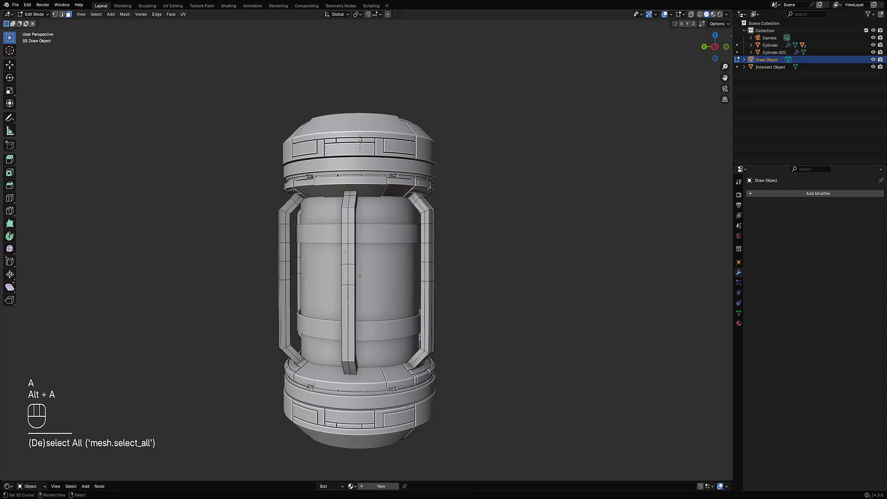
{"action": "key", "text": "l"}
{"action": "middle_click_drag", "start_coordinate": [345, 252], "coordinate": [397, 229]}
{"action": "key", "text": "Tab"}
{"action": "scroll", "coordinate": [399, 225], "scroll_direction": "up", "scroll_amount": 3}
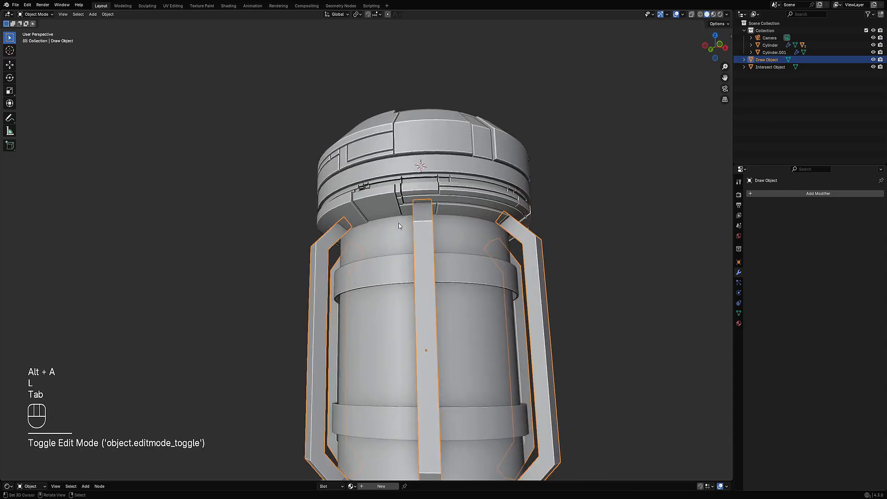
Generate Random Panels on the selected strut faces with 4 subdivision cuts.
{"action": "scroll", "coordinate": [399, 225], "scroll_direction": "up", "scroll_amount": 2}
{"action": "key", "text": "shift+q"}
{"action": "left_click", "coordinate": [398, 223]}
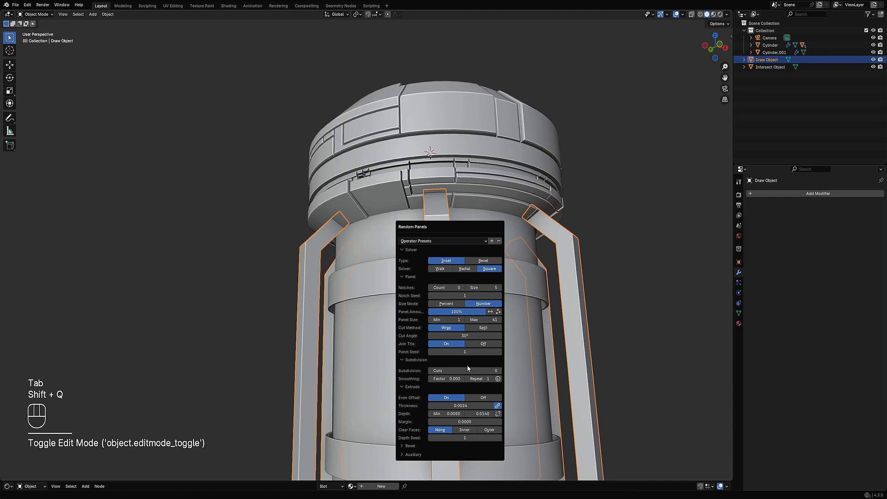
{"action": "scroll", "coordinate": [471, 368], "scroll_direction": "up", "scroll_amount": 4, "text": "ctrl"}
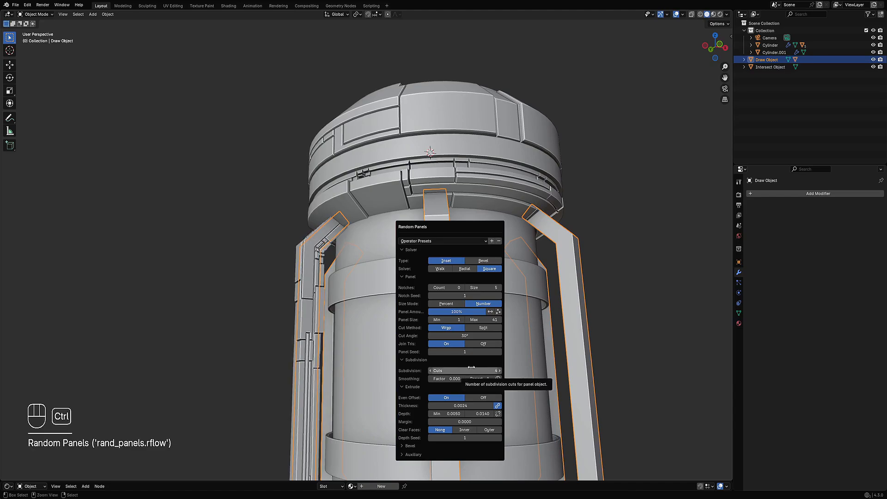
Inspect the panelled strut, undo its random panels, and return the struts to Object Mode.
{"action": "scroll", "coordinate": [487, 236], "scroll_direction": "down", "scroll_amount": 5}
{"action": "key", "text": "shift+alt+z"}
{"action": "middle_click_drag", "start_coordinate": [487, 236], "coordinate": [453, 252]}
{"action": "scroll", "coordinate": [453, 253], "scroll_direction": "up", "scroll_amount": 2}
{"action": "key", "text": "F9"}
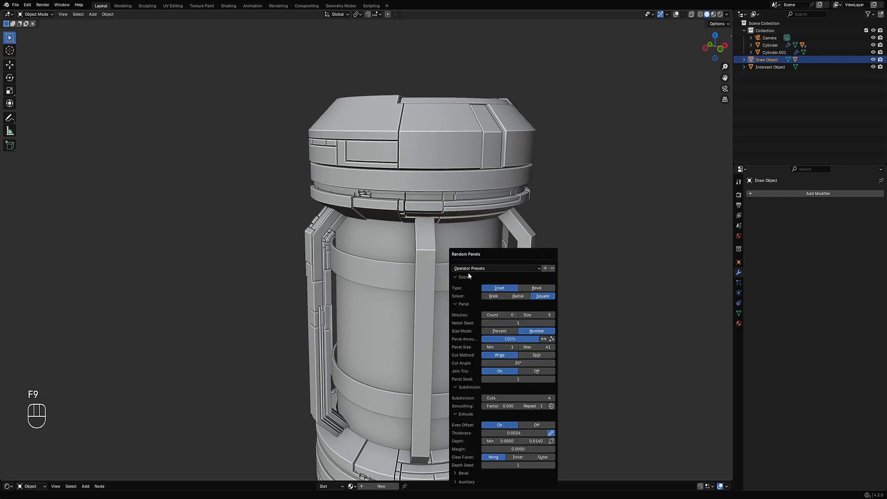
{"action": "middle_click_drag", "start_coordinate": [477, 309], "coordinate": [383, 306]}
{"action": "key", "text": "ctrl+z"}
{"action": "key", "text": "Tab"}
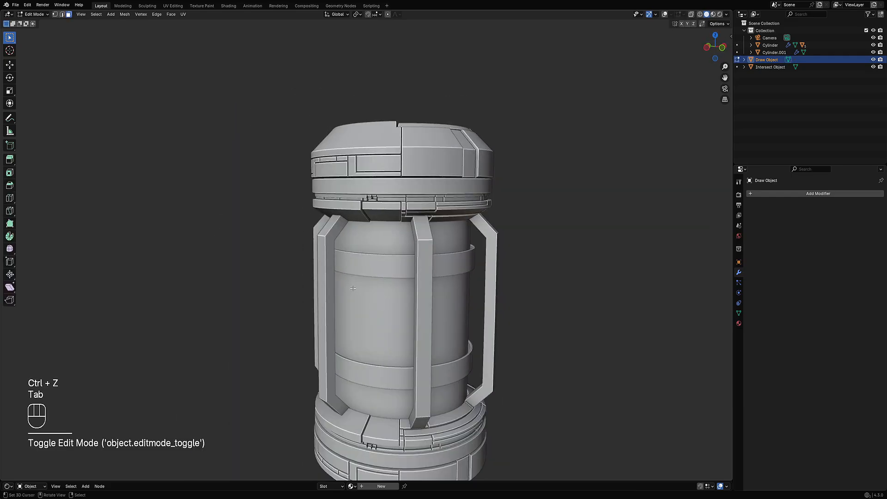
{"action": "key", "text": "shift+alt+z"}
{"action": "key", "text": "Tab"}
{"action": "key", "text": "shift+ctrl+x"}
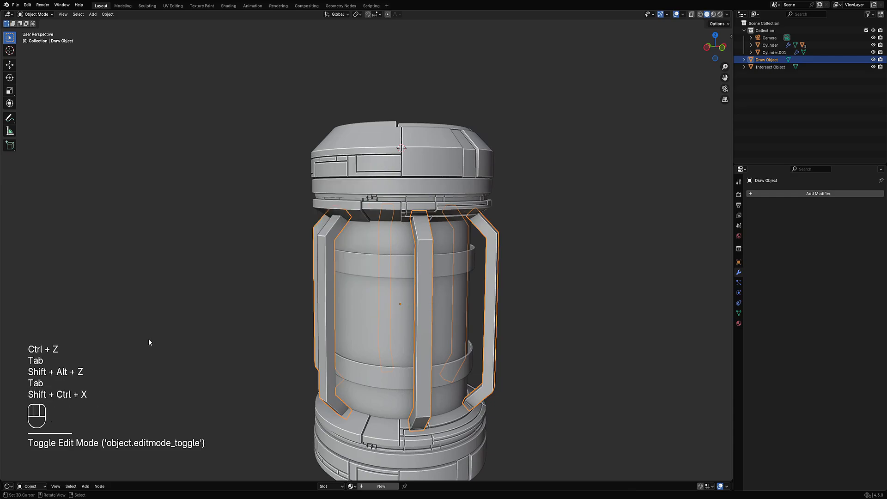
Invert the face selection in Draw Object and delete all other struts, keeping only the single selected one.
{"action": "key", "text": "Tab"}
{"action": "mouse_move", "coordinate": [430, 286]}
{"action": "middle_mouse_down"}
{"action": "mouse_move", "coordinate": [530, 293]}
{"action": "mouse_move", "coordinate": [405, 289]}
{"action": "mouse_move", "coordinate": [390, 304]}
{"action": "middle_mouse_up"}
{"action": "key", "text": "ctrl+i"}
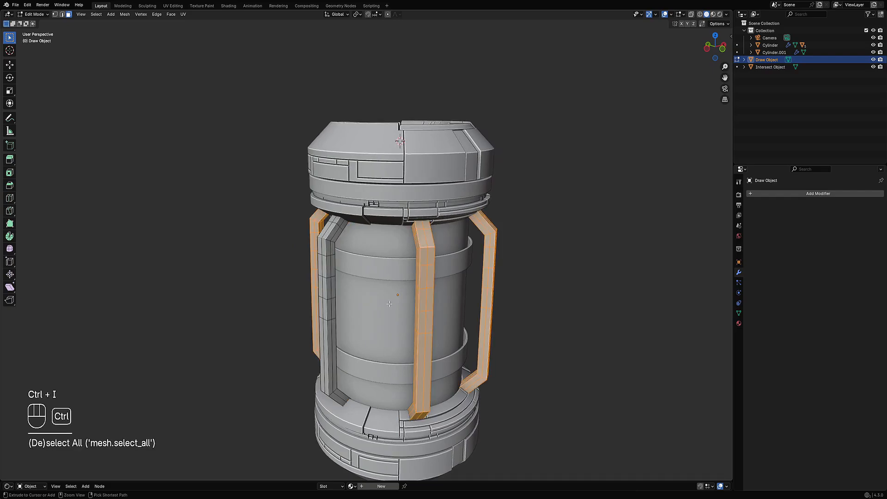
{"action": "key", "text": "x"}
{"action": "left_click", "coordinate": [389, 303]}
{"action": "key", "text": "Tab"}
{"action": "key", "text": "Tab"}
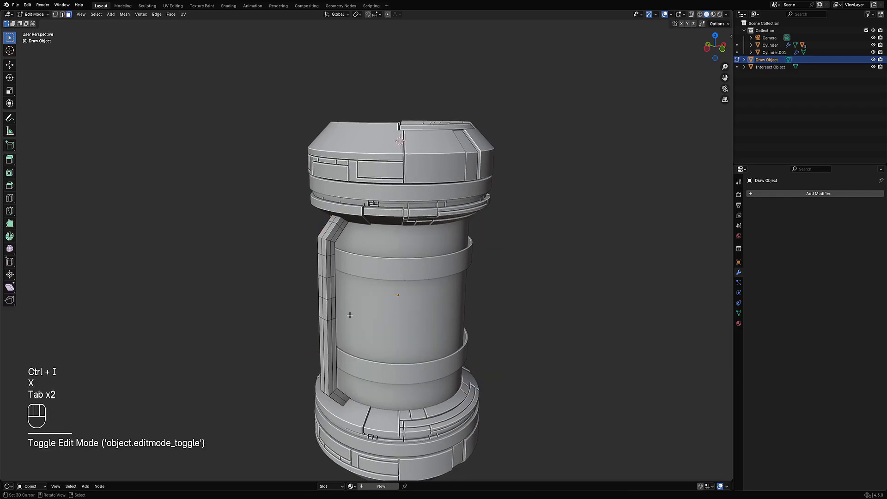
Select all faces of the remaining strut and apply Auto Mirror along its height and along the Y axis.
{"action": "key", "text": "a"}
{"action": "key", "text": "Tab"}
{"action": "scroll", "coordinate": [339, 249], "scroll_direction": "up", "scroll_amount": 5}
{"action": "key", "text": "shift+ctrl+x"}
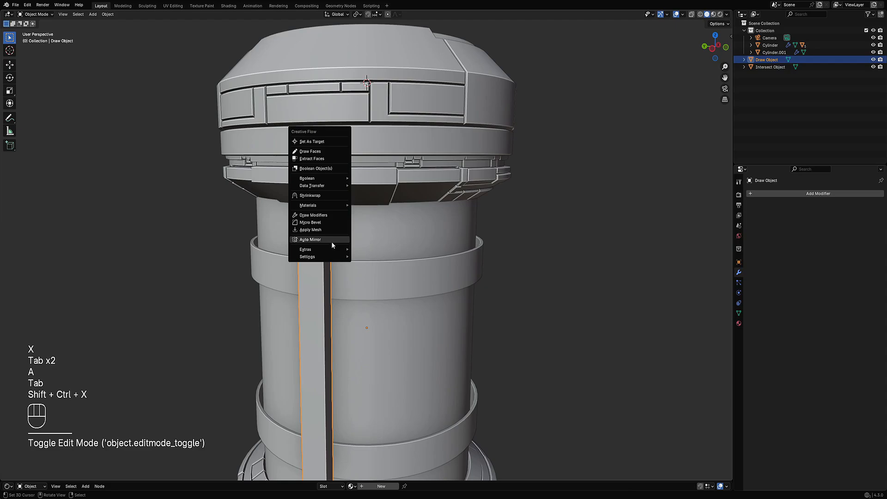
{"action": "left_click", "coordinate": [332, 241]}
{"action": "left_click", "coordinate": [329, 259]}
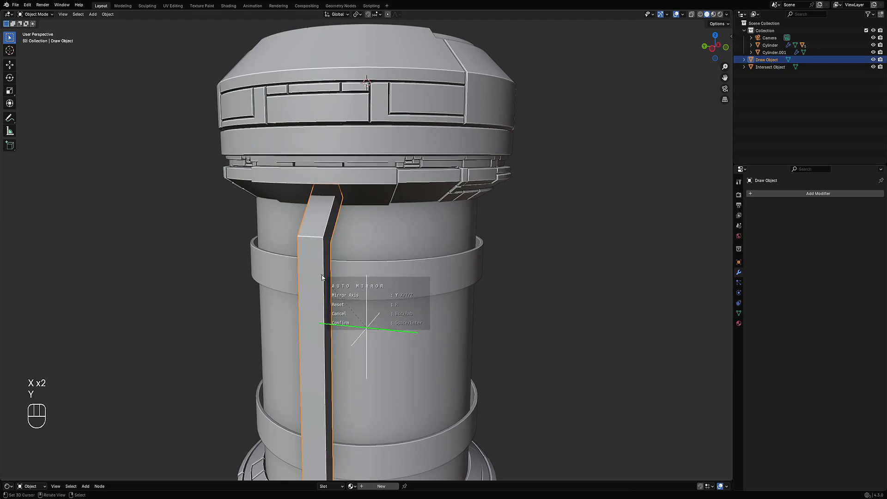
{"action": "key", "text": "space"}
{"action": "key", "text": "Tab"}
{"action": "middle_click_drag", "start_coordinate": [322, 277], "coordinate": [402, 241]}
{"action": "key", "text": "Tab"}
{"action": "key", "text": "Tab"}
Generate Random Panels on the mirrored strut with 2 subdivision cuts.
{"action": "key", "text": "shift+q"}
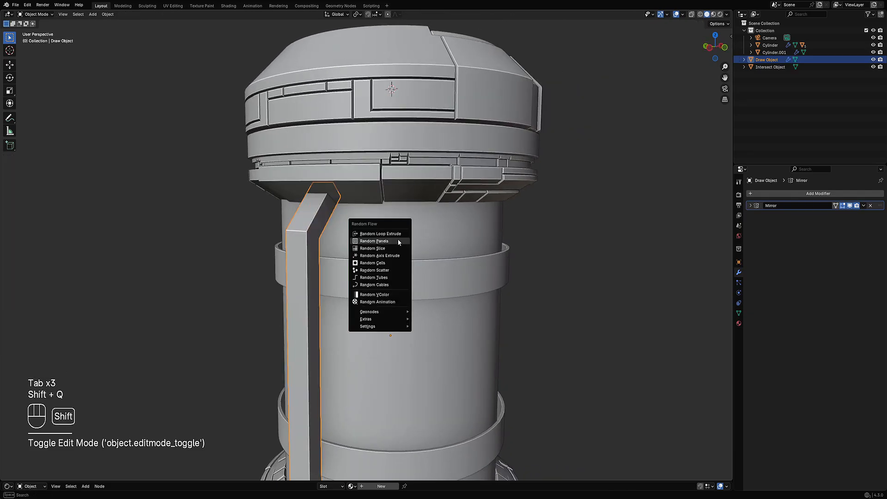
{"action": "key", "text": "Tab"}
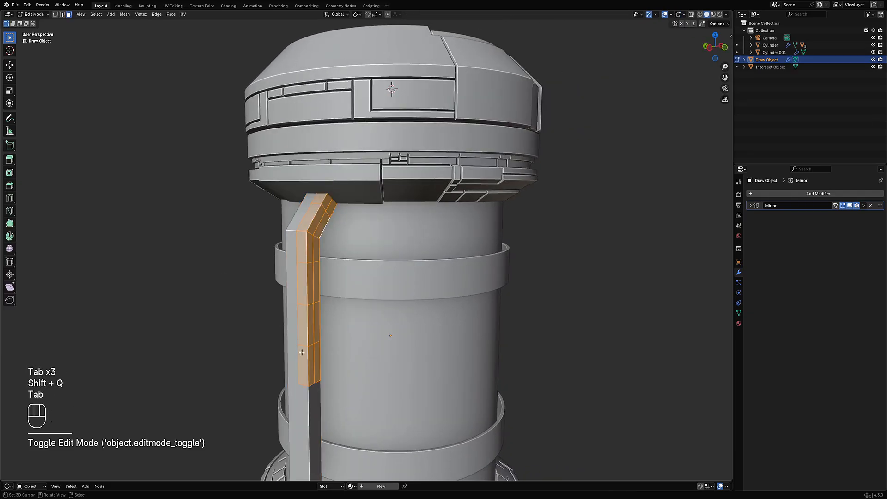
{"action": "key", "text": "Tab"}
{"action": "key", "text": "shift+q"}
{"action": "left_click", "coordinate": [423, 225]}
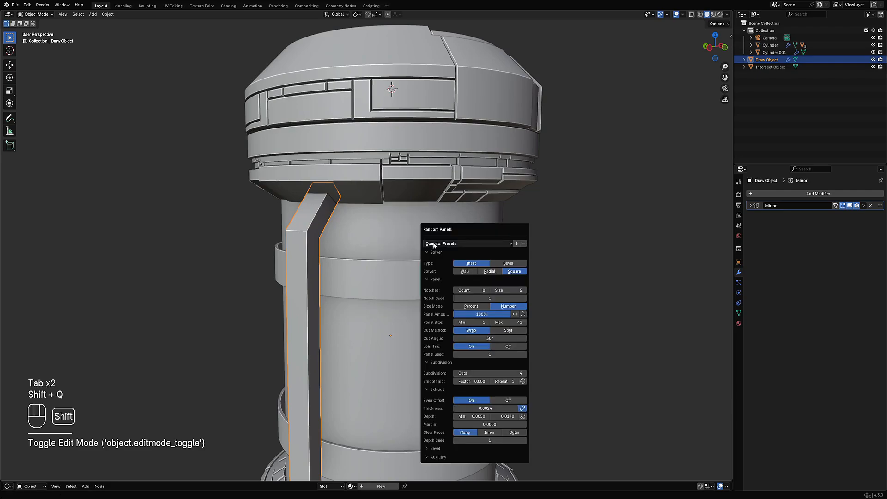
{"action": "scroll", "coordinate": [491, 374], "scroll_direction": "up", "scroll_amount": 3, "text": "ctrl"}
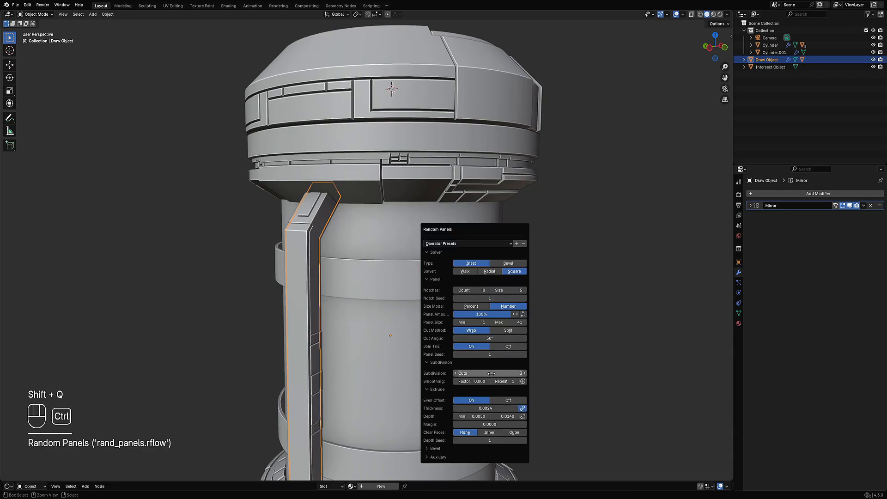
{"action": "scroll", "coordinate": [391, 368], "scroll_direction": "down", "scroll_amount": 5}
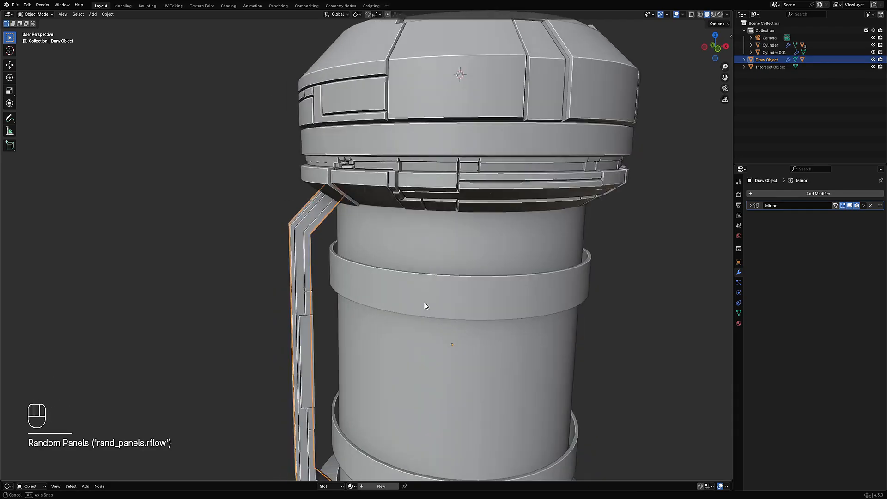
{"action": "key", "text": "shift+alt+z"}
{"action": "scroll", "coordinate": [411, 309], "scroll_direction": "up", "scroll_amount": 5}
Set the strut panels' panel seed to 12 and fine-tune their thickness.
{"action": "key", "text": "F9"}
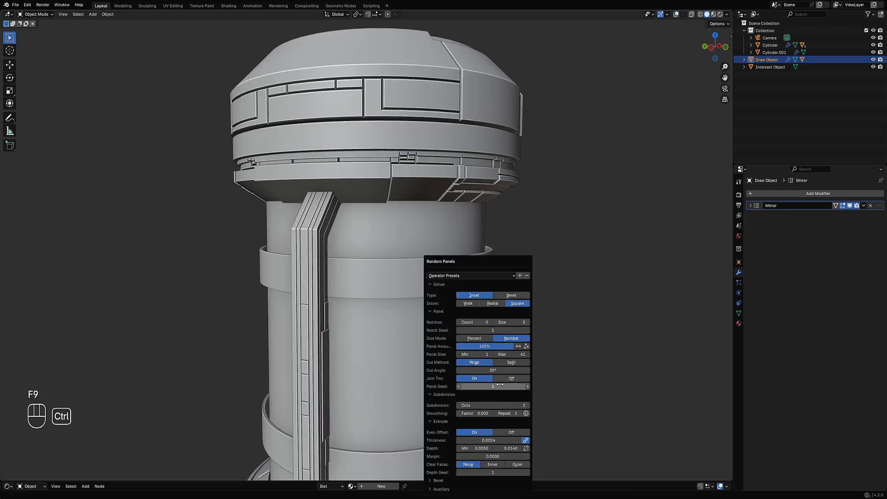
{"action": "scroll", "coordinate": [497, 386], "scroll_direction": "up", "scroll_amount": 4, "text": "ctrl"}
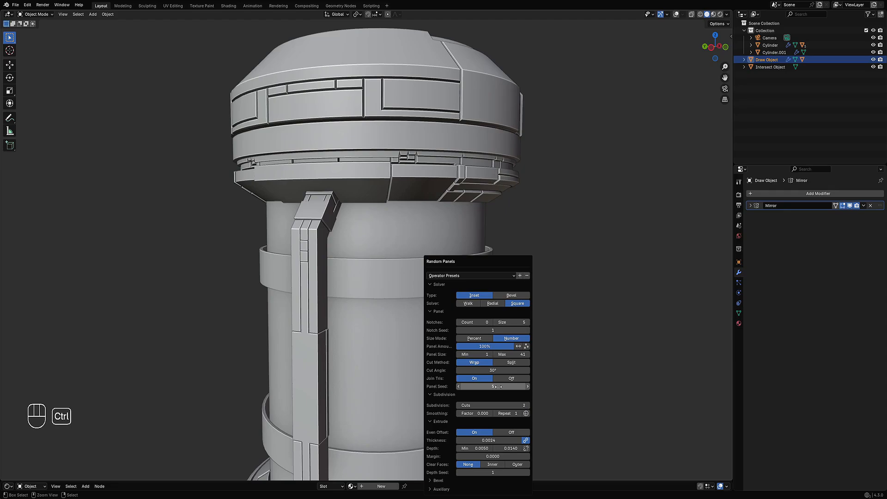
{"action": "scroll", "coordinate": [498, 387], "scroll_direction": "up", "scroll_amount": 1, "text": "ctrl"}
{"action": "middle_click_drag", "start_coordinate": [536, 287], "coordinate": [444, 293]}
{"action": "scroll", "coordinate": [407, 300], "scroll_direction": "down", "scroll_amount": 2}
{"action": "middle_click_drag", "start_coordinate": [369, 298], "coordinate": [422, 281], "text": "shift"}
{"action": "key", "text": "F9"}
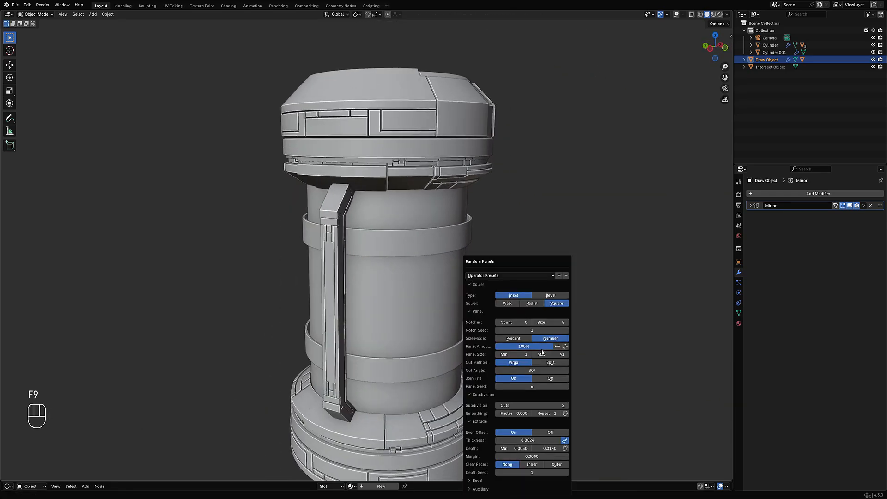
{"action": "scroll", "coordinate": [537, 386], "scroll_direction": "up", "scroll_amount": 5, "text": "ctrl"}
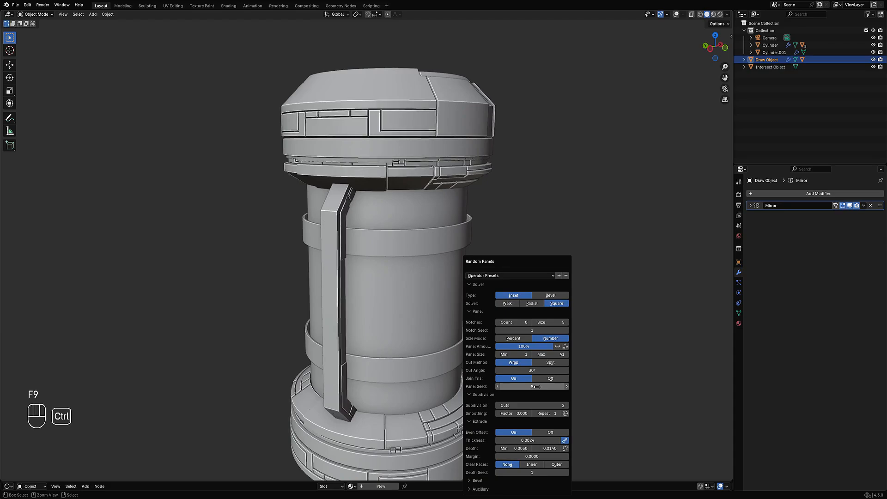
{"action": "scroll", "coordinate": [536, 387], "scroll_direction": "up", "scroll_amount": 3, "text": "ctrl"}
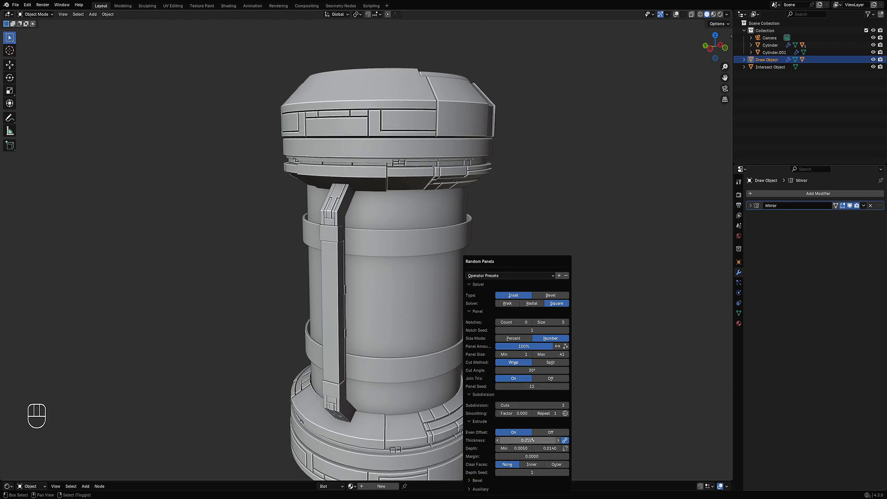
{"action": "left_click_drag", "start_coordinate": [530, 440], "coordinate": [562, 440], "text": "shift"}
Select all faces of Draw Object_RPanel, return to Object Mode, and save the file.
{"action": "mouse_move", "coordinate": [416, 259]}
{"action": "middle_mouse_down"}
{"action": "mouse_move", "coordinate": [368, 254]}
{"action": "mouse_move", "coordinate": [403, 259]}
{"action": "middle_mouse_up"}
{"action": "key", "text": "Tab"}
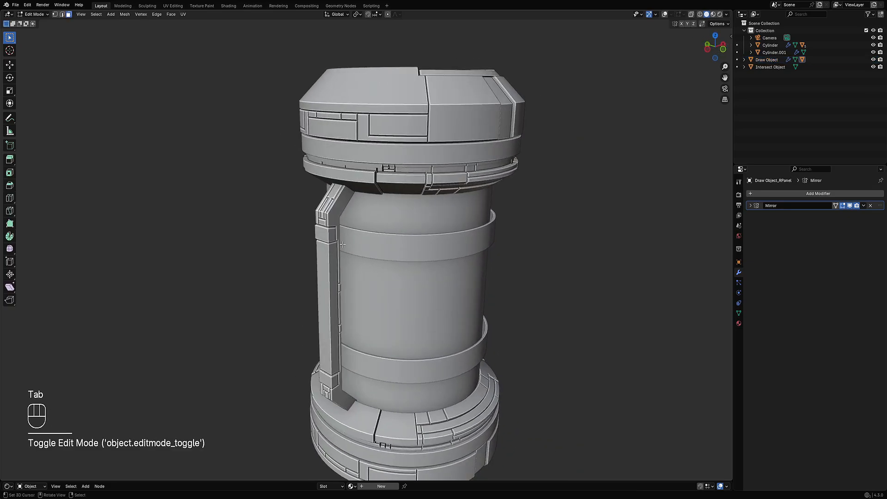
{"action": "key", "text": "shift+alt+z"}
{"action": "key", "text": "a"}
{"action": "key", "text": "Tab"}
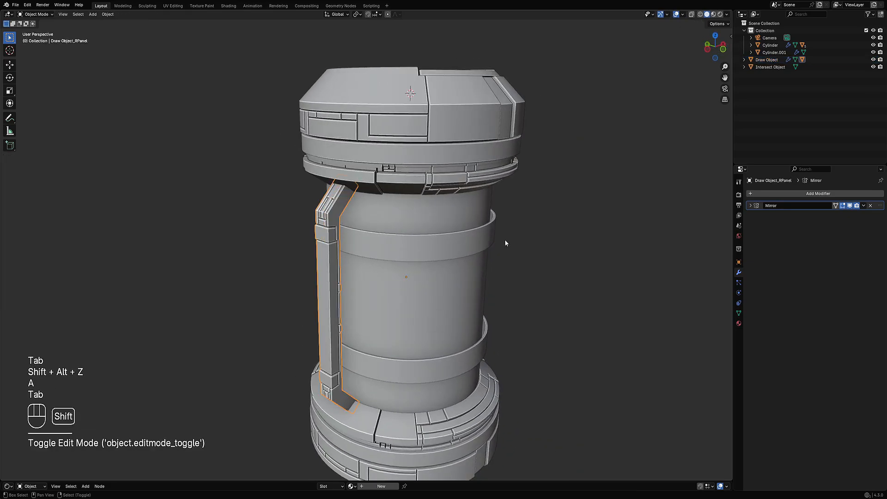
{"action": "key", "text": "ctrl+s"}
Array the panelled strut around the cylinder with Fast Circle Array, using count 6, pivot Origin and axis Z.
{"action": "key", "text": "shift+q"}
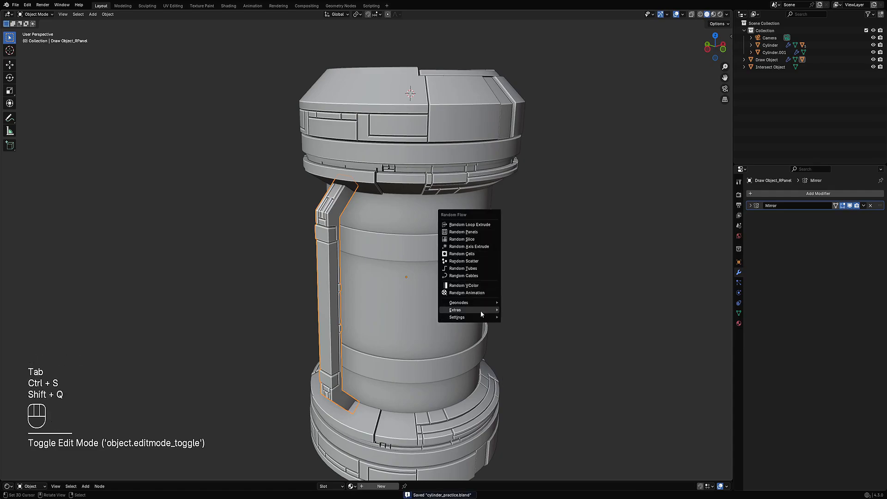
{"action": "mouse_move", "coordinate": [482, 318]}
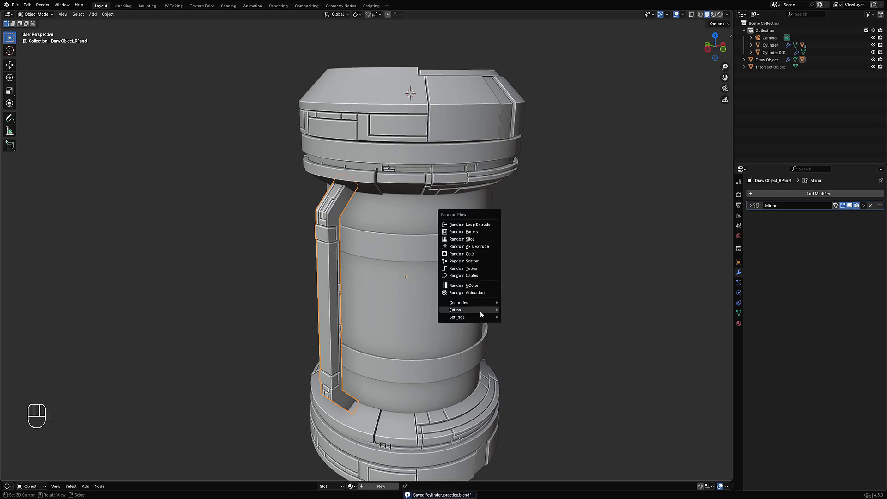
{"action": "key", "text": "shift+ctrl+x"}
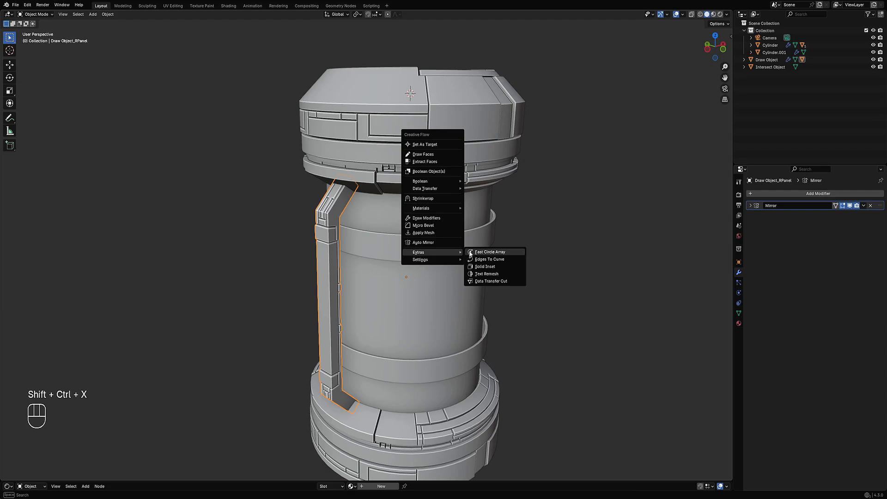
{"action": "left_click", "coordinate": [476, 252]}
{"action": "left_click", "coordinate": [548, 270]}
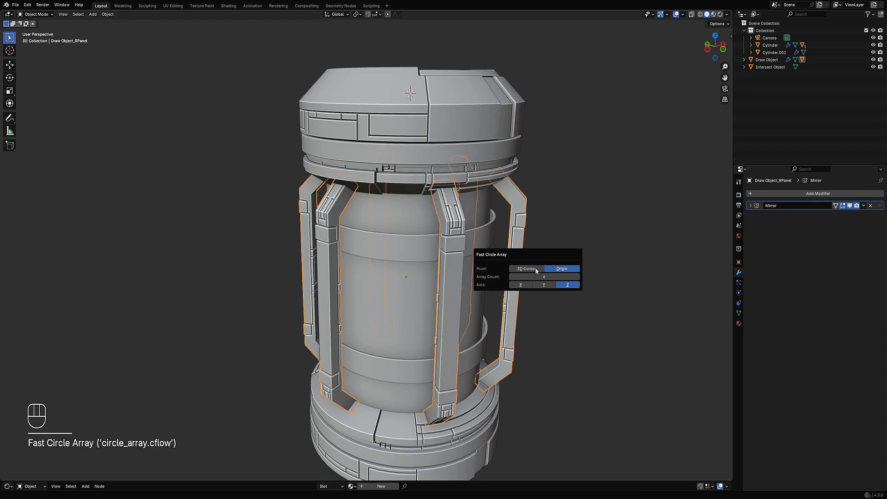
{"action": "middle_click_drag", "start_coordinate": [536, 271], "coordinate": [450, 276]}
{"action": "key", "text": "alt+a"}
Examine the arrayed strut panels and their mirrored mesh from several sides, test-moving them away from the cylinder.
{"action": "middle_click_drag", "start_coordinate": [284, 271], "coordinate": [419, 257]}
{"action": "key", "text": "Tab"}
{"action": "scroll", "coordinate": [405, 248], "scroll_direction": "up", "scroll_amount": 3}
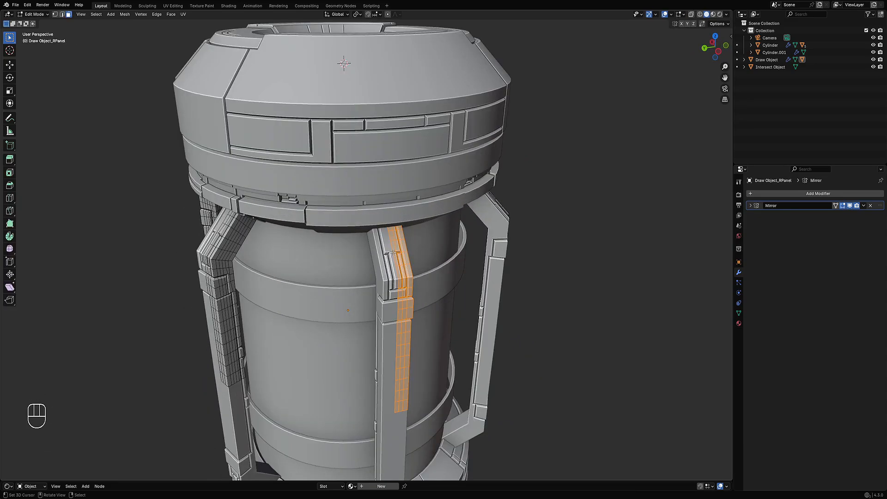
{"action": "middle_click_drag", "start_coordinate": [273, 271], "coordinate": [357, 251]}
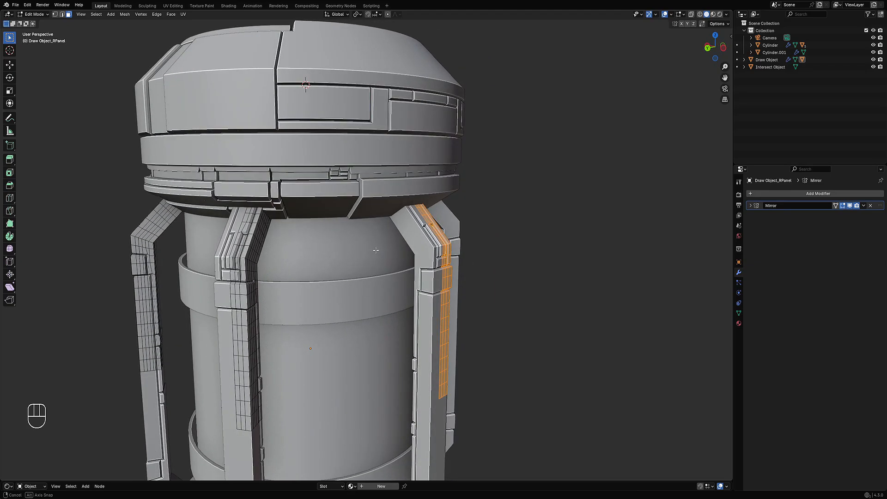
{"action": "key", "text": "Tab"}
{"action": "scroll", "coordinate": [245, 268], "scroll_direction": "down", "scroll_amount": 4}
{"action": "key", "text": "g"}
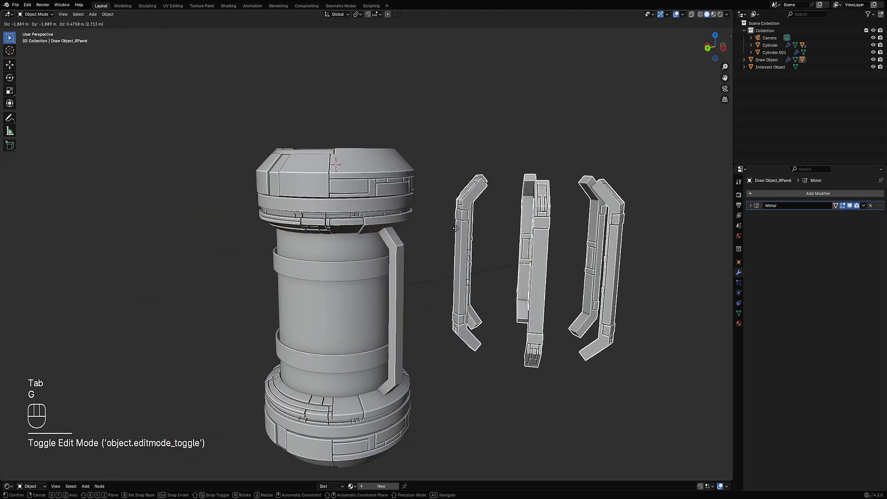
{"action": "right_click", "coordinate": [369, 234]}
{"action": "key", "text": "Tab"}
{"action": "scroll", "coordinate": [369, 235], "scroll_direction": "up", "scroll_amount": 5}
{"action": "middle_click_drag", "start_coordinate": [441, 236], "coordinate": [444, 272]}
Edit Cylinder.001 and delete the inner face loops of its band, selecting them in wireframe view.
{"action": "key", "text": "Tab"}
{"action": "left_click", "coordinate": [433, 270]}
{"action": "key", "text": "Tab"}
{"action": "scroll", "coordinate": [459, 264], "scroll_direction": "up", "scroll_amount": 6}
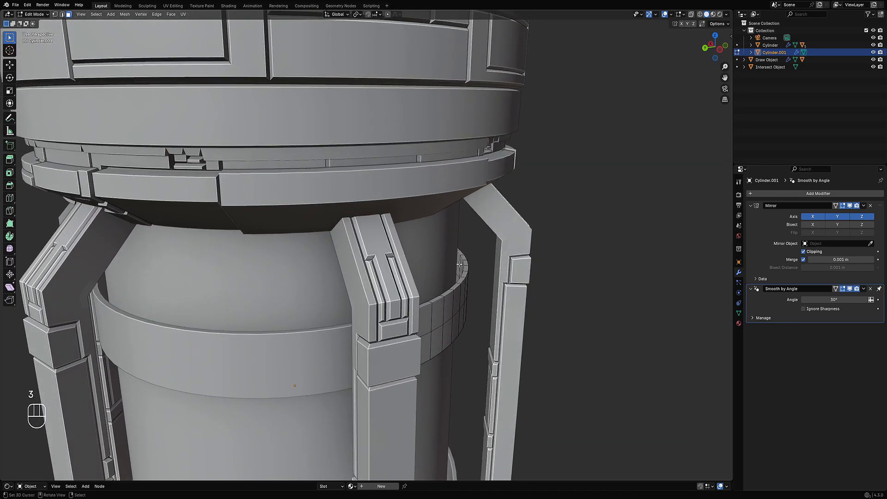
{"action": "left_click", "coordinate": [461, 263], "text": "alt+shift"}
{"action": "key", "text": "shift+z"}
{"action": "left_click", "coordinate": [456, 277], "text": "alt+shift"}
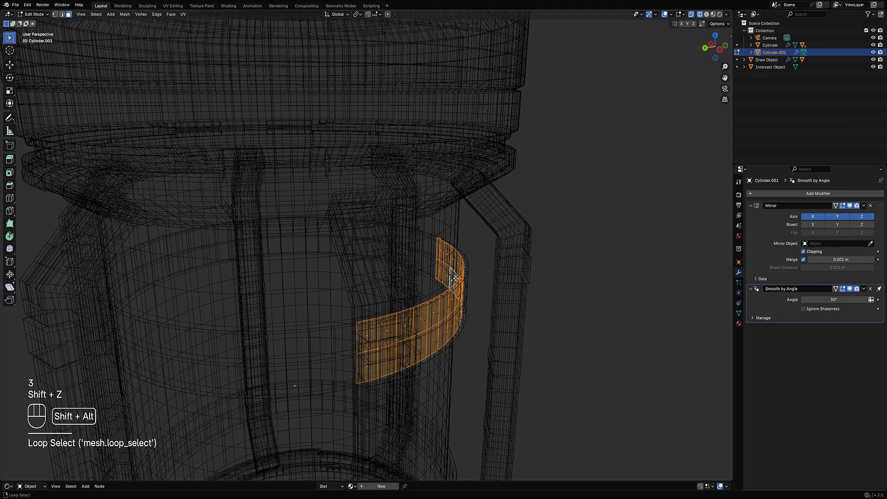
{"action": "key", "text": "alt+a"}
{"action": "left_click", "coordinate": [456, 279], "text": "alt+shift"}
{"action": "left_click", "coordinate": [457, 263], "text": "alt+shift"}
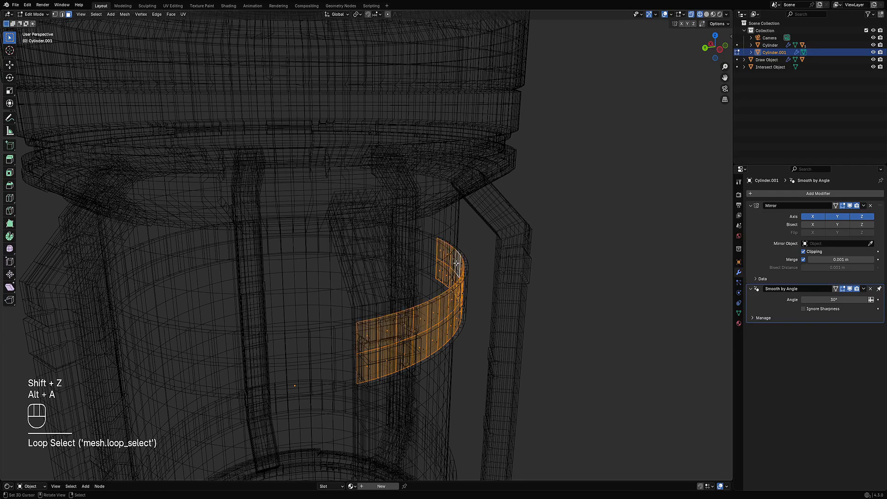
{"action": "key", "text": "x"}
{"action": "left_click", "coordinate": [455, 259]}
{"action": "key", "text": "shift+z"}
Select all remaining faces of the band, return to Object Mode, and save the file.
{"action": "scroll", "coordinate": [435, 286], "scroll_direction": "down", "scroll_amount": 1}
{"action": "key", "text": "a"}
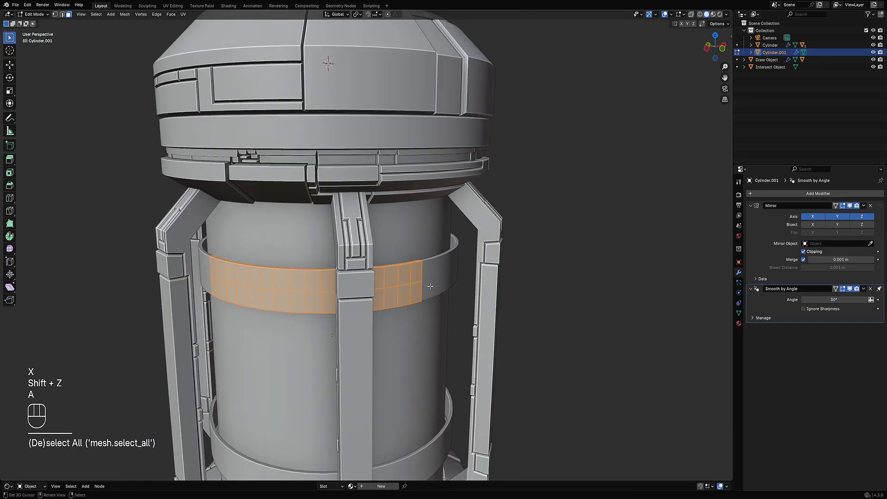
{"action": "key", "text": "Tab"}
{"action": "middle_click_drag", "start_coordinate": [469, 271], "coordinate": [536, 231]}
{"action": "key", "text": "ctrl+s"}
{"action": "scroll", "coordinate": [487, 266], "scroll_direction": "down", "scroll_amount": 1}
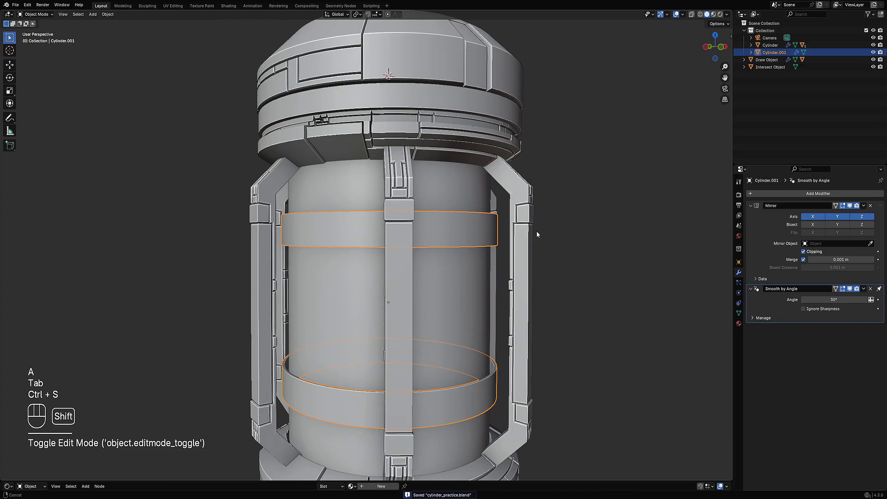
Try Random Panels on the two bands with 2 subdivision cuts, and undo it.
{"action": "key", "text": "shift+q"}
{"action": "left_click", "coordinate": [534, 231]}
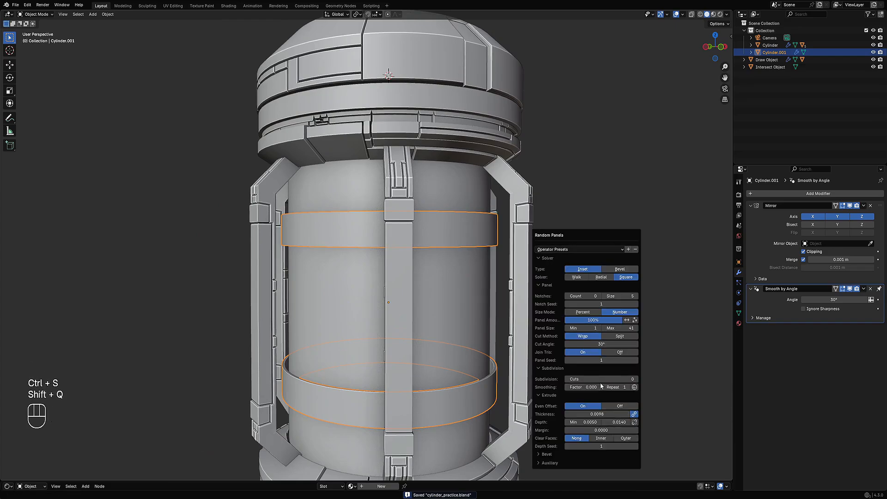
{"action": "scroll", "coordinate": [597, 378], "scroll_direction": "up", "scroll_amount": 2, "text": "ctrl"}
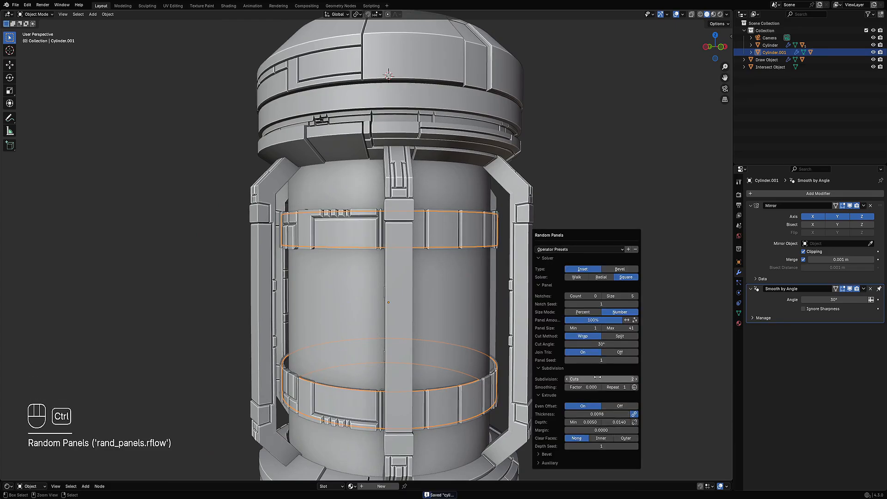
{"action": "middle_click_drag", "start_coordinate": [462, 323], "coordinate": [535, 259]}
{"action": "key", "text": "shift+alt+z"}
{"action": "scroll", "coordinate": [446, 312], "scroll_direction": "down", "scroll_amount": 2}
{"action": "key", "text": "F9"}
{"action": "left_click_drag", "start_coordinate": [597, 440], "coordinate": [573, 440]}
{"action": "key", "text": "ctrl+z"}
Add horizontal loop cuts around the band of Cylinder.001 without sliding them, select the whole mesh, and return to Object Mode.
{"action": "key", "text": "Tab"}
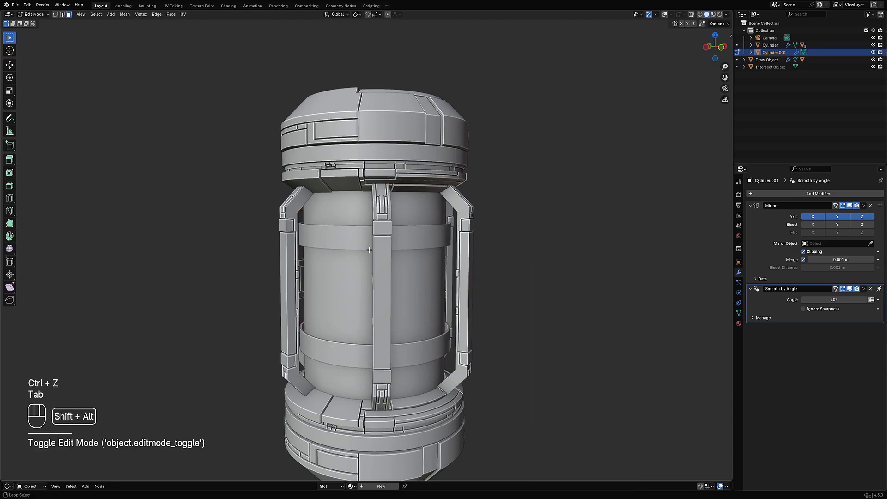
{"action": "key", "text": "shift+alt+z"}
{"action": "key", "text": "ctrl+r"}
{"action": "key", "text": "ctrl+r"}
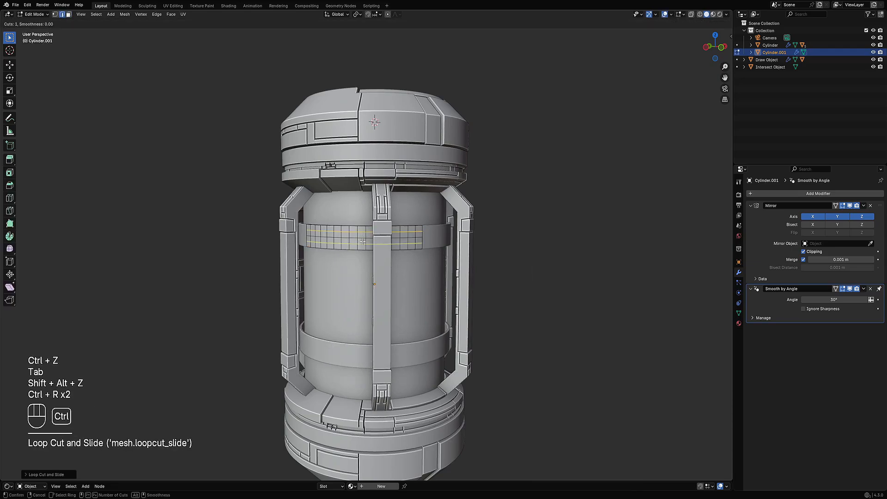
{"action": "left_click", "coordinate": [363, 242]}
{"action": "right_click", "coordinate": [363, 242]}
{"action": "key", "text": "a"}
{"action": "key", "text": "Tab"}
Generate Random Panels on the two bands with 1 subdivision cut.
{"action": "key", "text": "shift+q"}
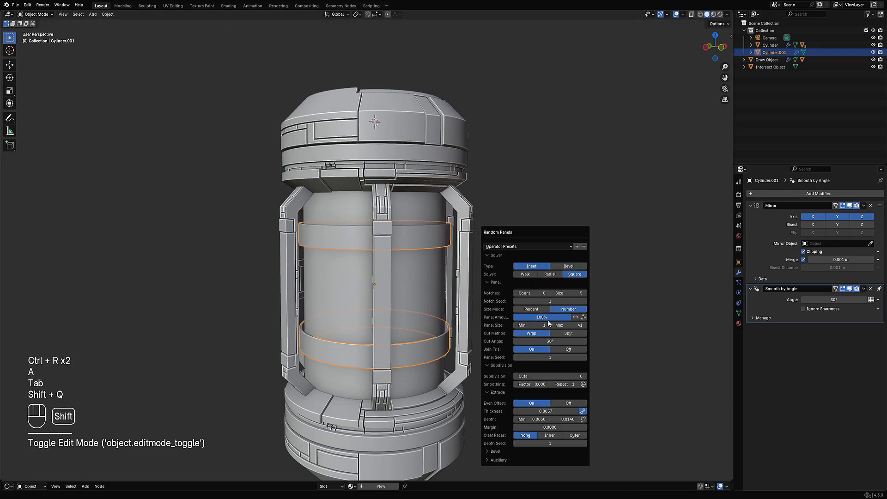
{"action": "left_click", "coordinate": [545, 268]}
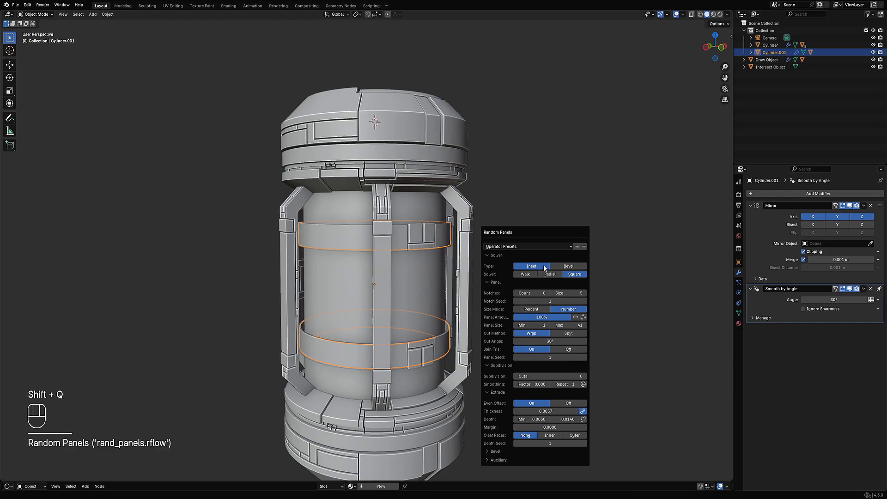
{"action": "key", "text": "shift+alt+z"}
{"action": "middle_click_drag", "start_coordinate": [569, 265], "coordinate": [543, 232]}
{"action": "key", "text": "F9"}
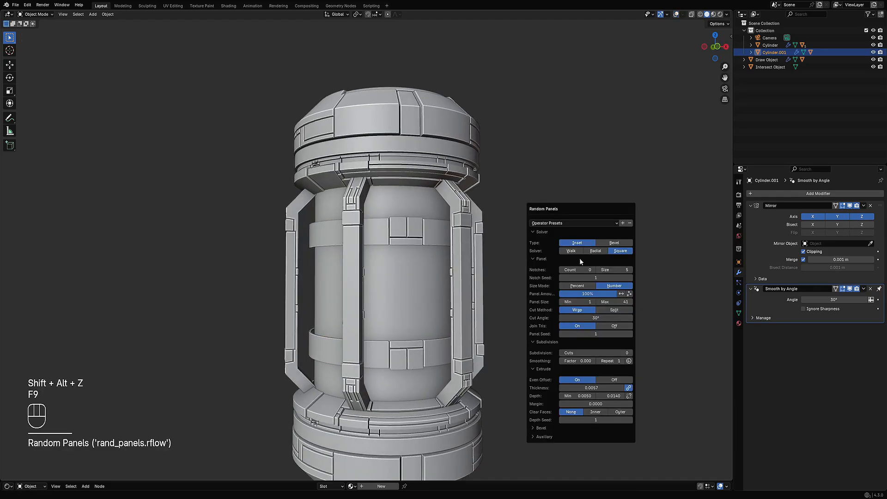
{"action": "scroll", "coordinate": [589, 352], "scroll_direction": "up", "scroll_amount": 1, "text": "ctrl"}
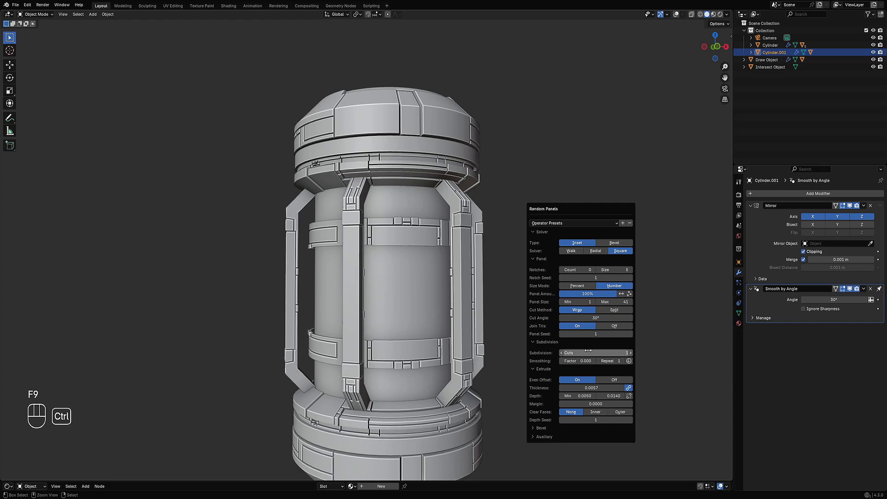
{"action": "middle_click_drag", "start_coordinate": [532, 277], "coordinate": [481, 262]}
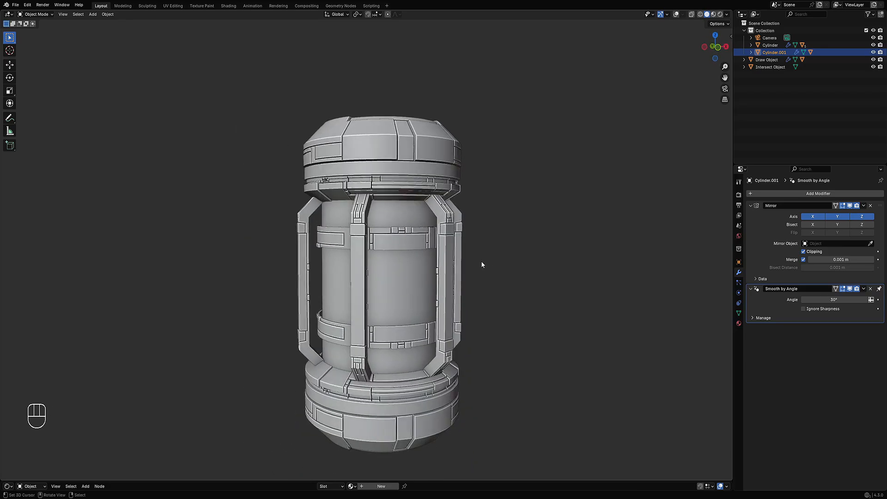
Step through panel seeds for a different random layout on the bands, and save the file.
{"action": "key", "text": "F9"}
{"action": "scroll", "coordinate": [580, 387], "scroll_direction": "up", "scroll_amount": 5, "text": "ctrl"}
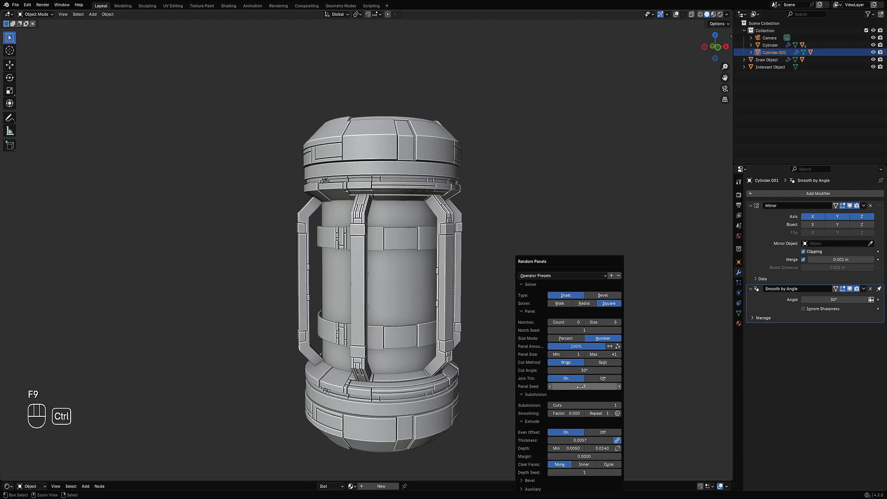
{"action": "scroll", "coordinate": [582, 386], "scroll_direction": "up", "scroll_amount": 4, "text": "ctrl"}
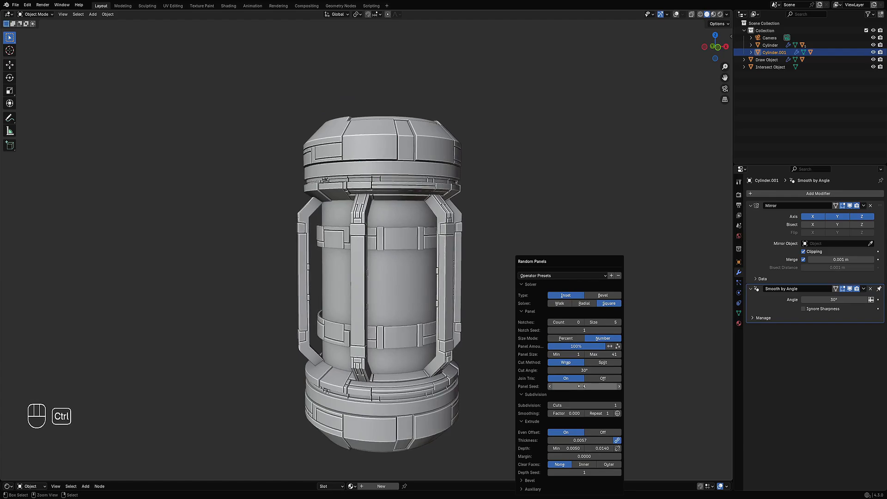
{"action": "middle_click_drag", "start_coordinate": [462, 352], "coordinate": [400, 282]}
{"action": "key", "text": "ctrl+s"}
Hide the random panel object that covers the two bands.
{"action": "left_click", "coordinate": [399, 276]}
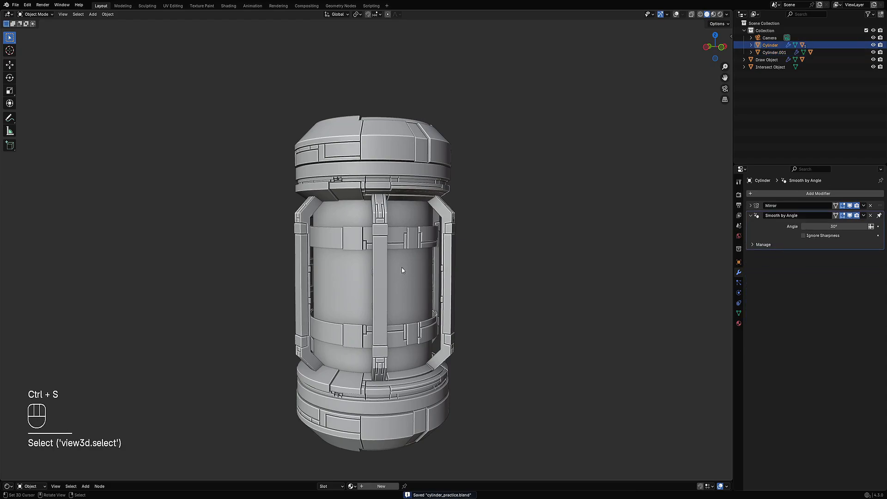
{"action": "left_click", "coordinate": [404, 245]}
{"action": "key", "text": "h"}
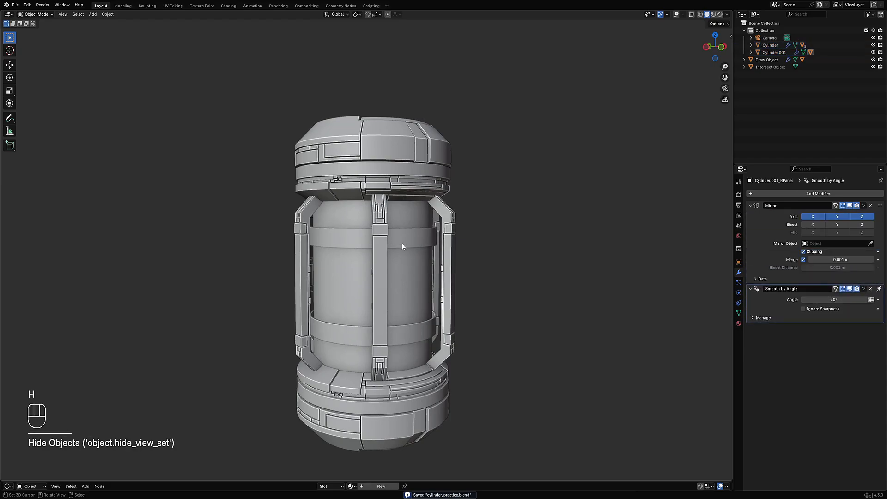
Separate the main cylinder's inner wall faces between the collars into their own object, and select that object in Object Mode.
{"action": "left_click", "coordinate": [402, 243]}
{"action": "key", "text": "shift+alt+z"}
{"action": "left_click", "coordinate": [401, 221], "text": "shift"}
{"action": "middle_click_drag", "start_coordinate": [401, 221], "coordinate": [390, 237], "text": "shift"}
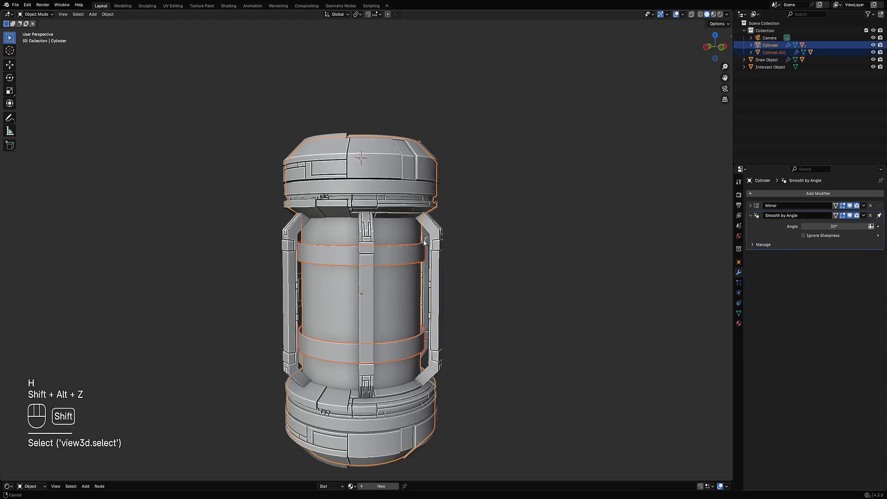
{"action": "scroll", "coordinate": [393, 252], "scroll_direction": "up", "scroll_amount": 2}
{"action": "key", "text": "Tab"}
{"action": "key", "text": "alt+a"}
{"action": "key", "text": "shift+f"}
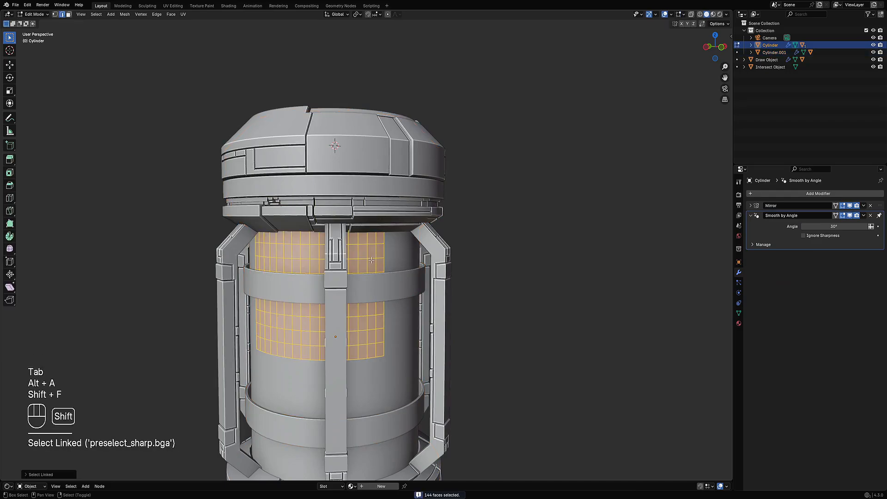
{"action": "key", "text": "p"}
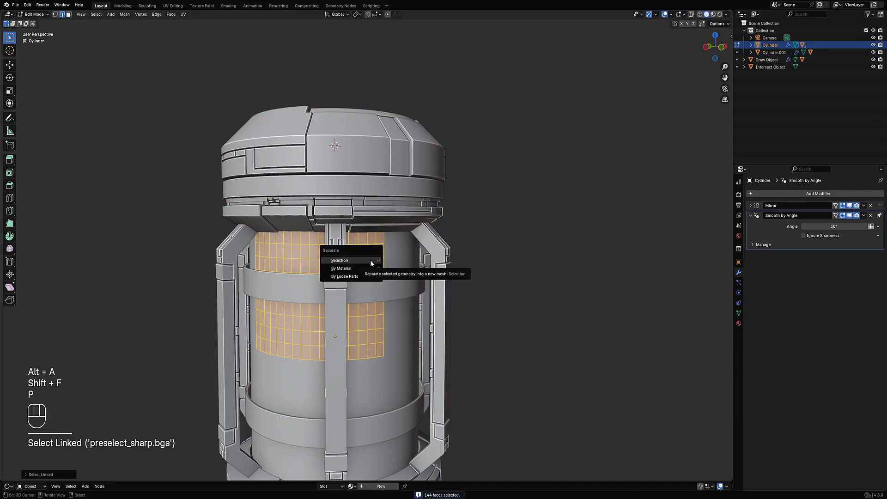
{"action": "left_click", "coordinate": [370, 260]}
{"action": "key", "text": "Tab"}
{"action": "left_click", "coordinate": [387, 260]}
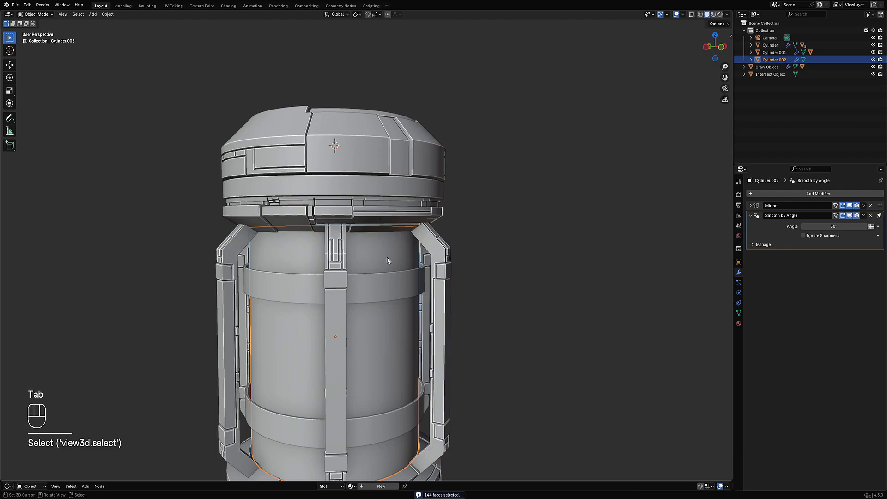
Select the bands and Cylinder.002 with the latter active, select all their faces, return to Object Mode, and save the file.
{"action": "scroll", "coordinate": [470, 317], "scroll_direction": "up", "scroll_amount": 5}
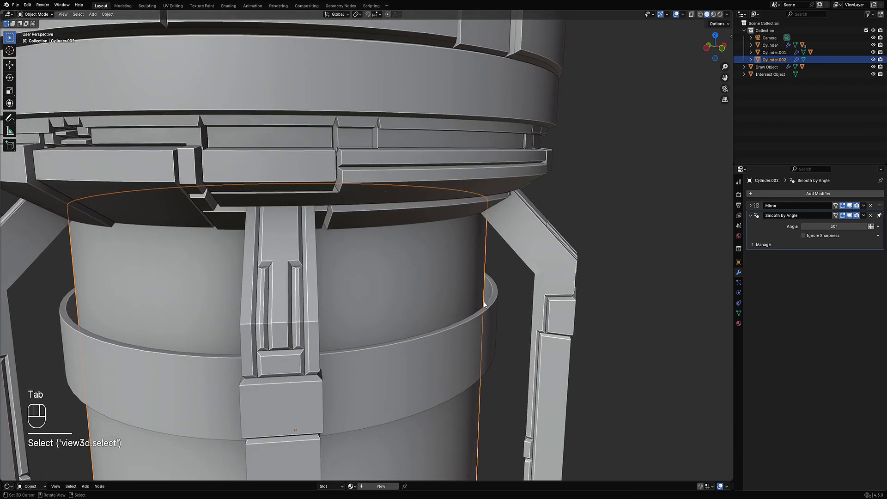
{"action": "left_click", "coordinate": [496, 299]}
{"action": "left_click", "coordinate": [438, 266], "text": "shift"}
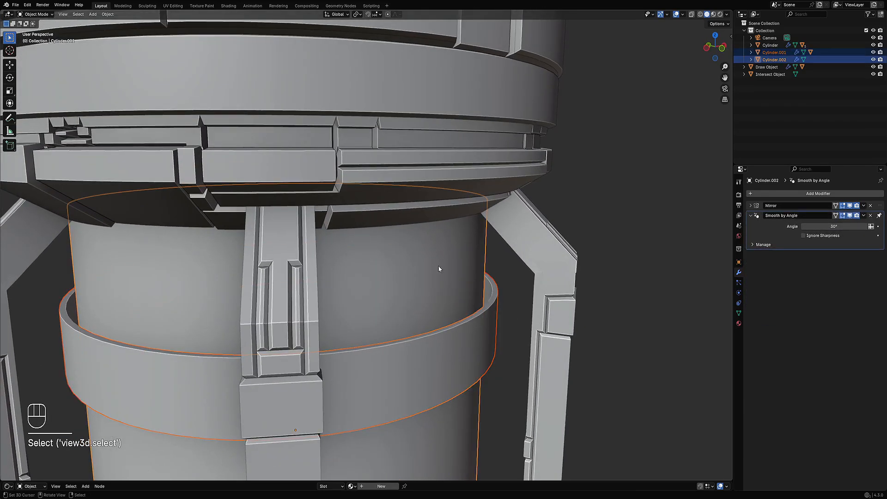
{"action": "key", "text": "Tab"}
{"action": "key", "text": "a"}
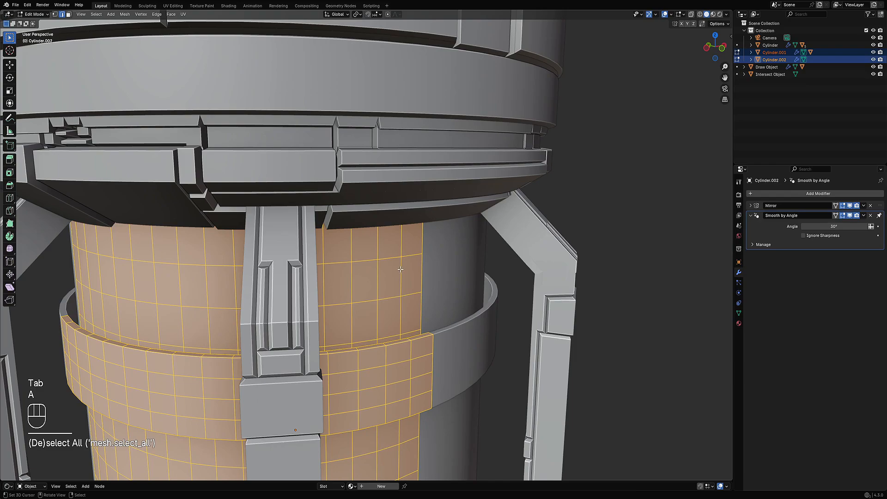
{"action": "key", "text": "Tab"}
{"action": "key", "text": "ctrl+s"}
Run Random Flow's Panel Cloth on the inner wall using the "cuts 1 puff" preset.
{"action": "scroll", "coordinate": [400, 267], "scroll_direction": "down", "scroll_amount": 8}
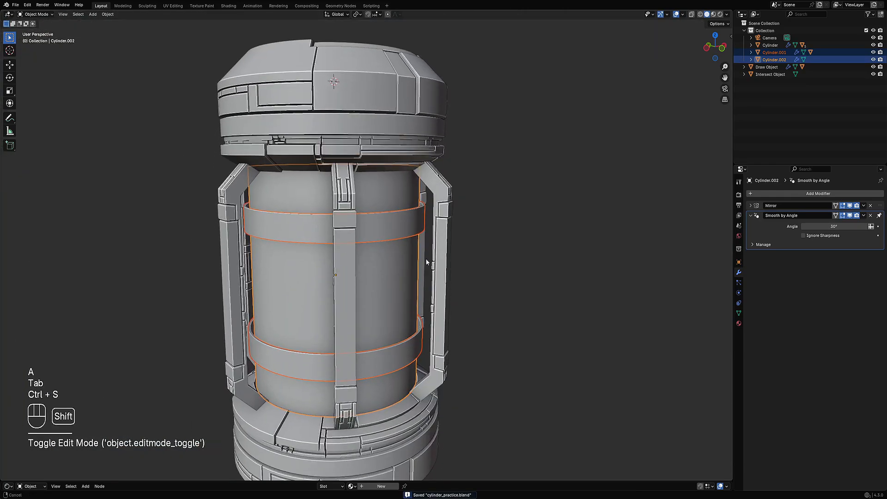
{"action": "key", "text": "shift+q"}
{"action": "mouse_move", "coordinate": [421, 298]}
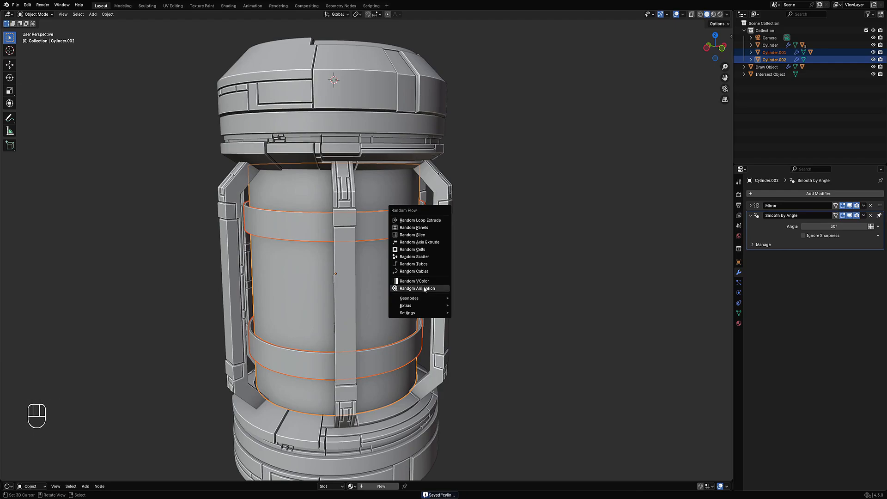
{"action": "mouse_move", "coordinate": [476, 309]}
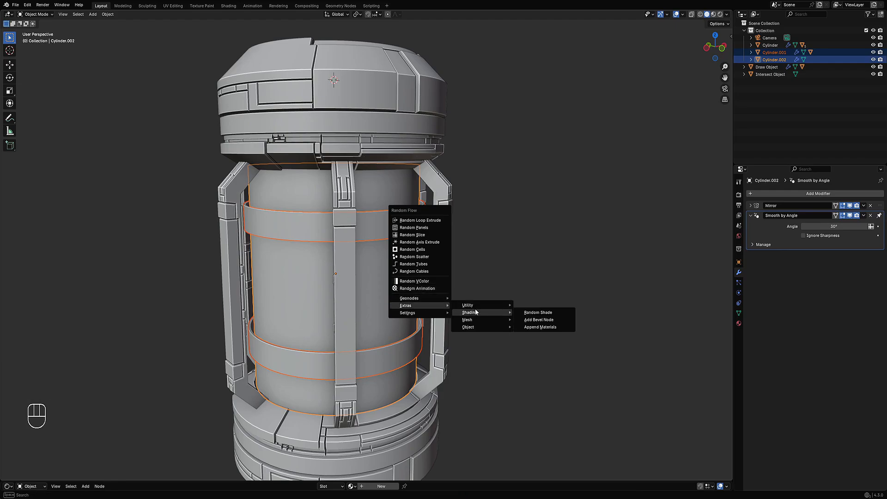
{"action": "left_click", "coordinate": [534, 338]}
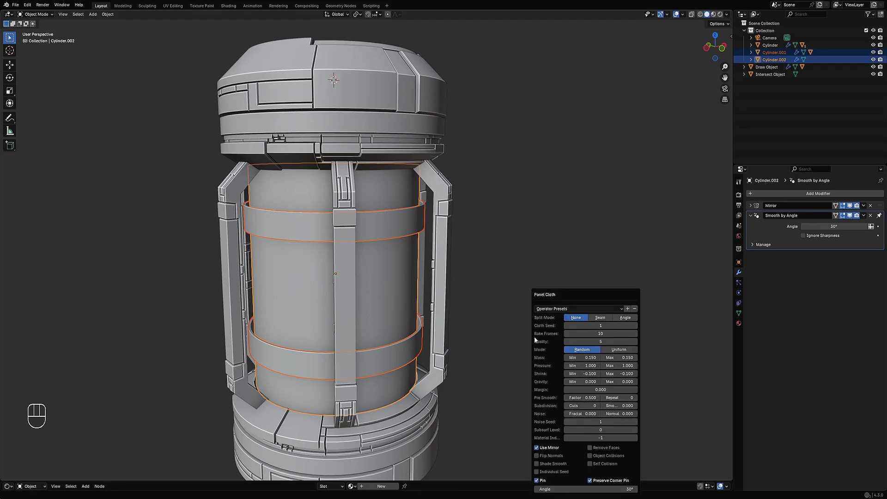
{"action": "left_click_drag", "start_coordinate": [546, 296], "coordinate": [499, 181]}
{"action": "left_click", "coordinate": [509, 195]}
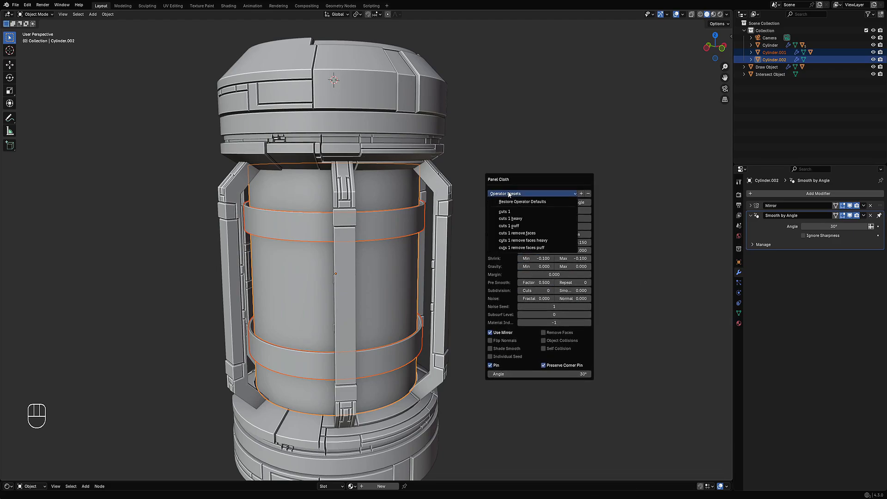
{"action": "left_click", "coordinate": [510, 226]}
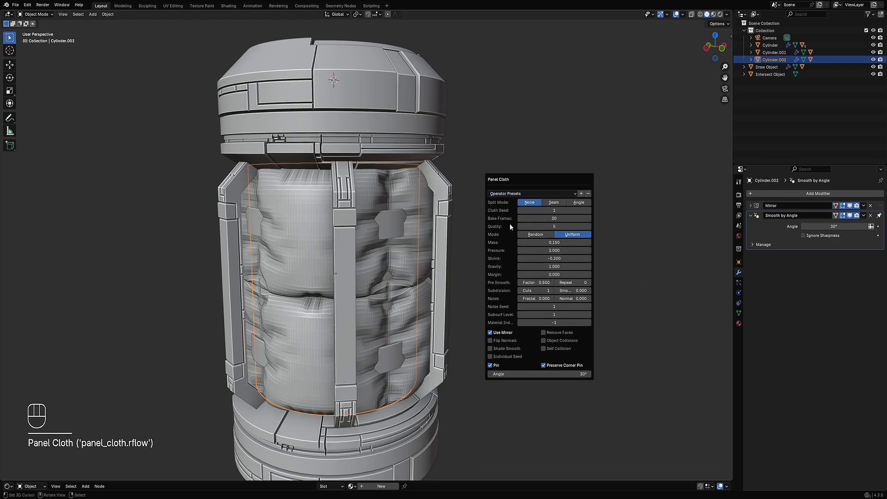
Turn off Use Mirror, enable Object Collisions, and set Gravity to 0 for the Panel Cloth.
{"action": "left_click", "coordinate": [506, 333]}
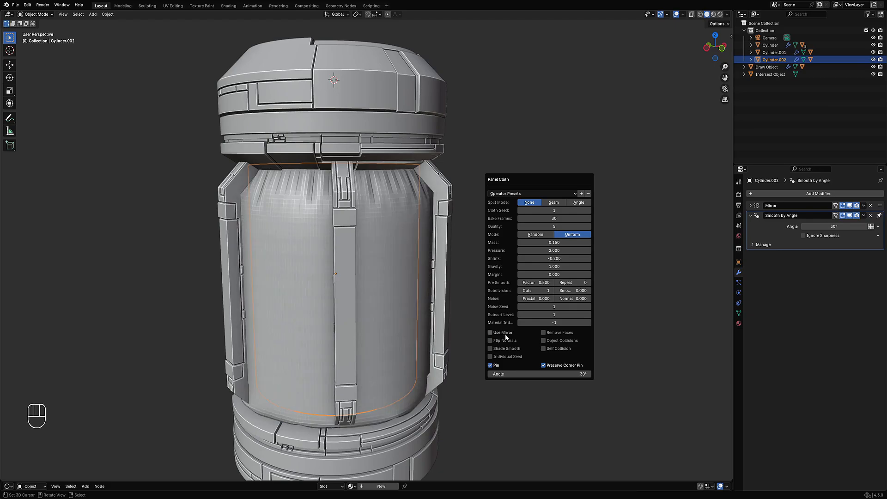
{"action": "left_click", "coordinate": [544, 341]}
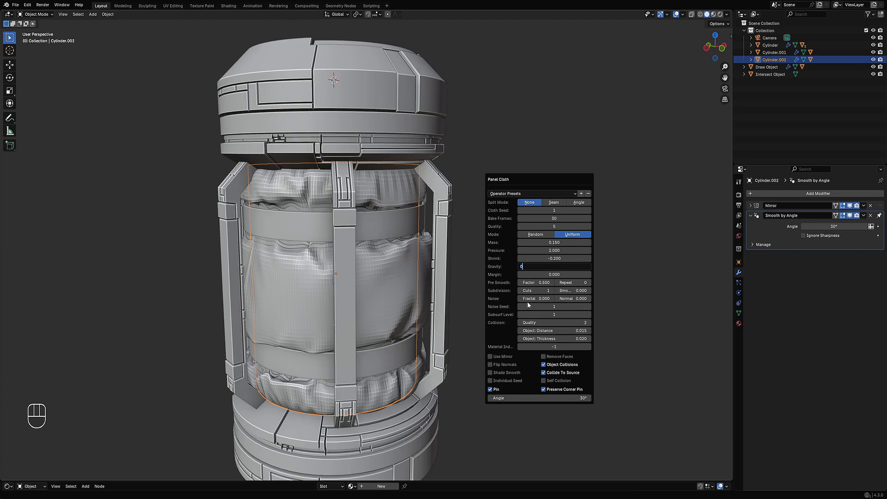
{"action": "key", "text": "Return"}
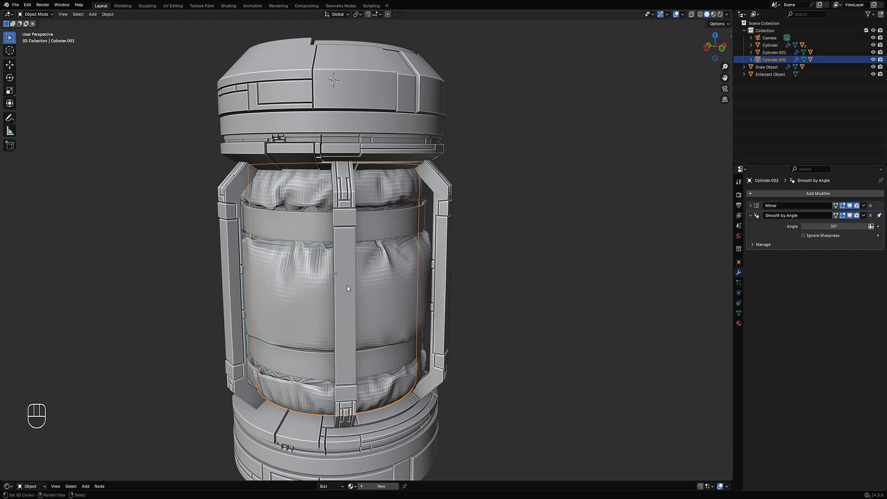
Set the Panel Cloth's collision Object Distance and Object Thickness both to 0.01.
{"action": "middle_click_drag", "start_coordinate": [347, 286], "coordinate": [481, 241]}
{"action": "scroll", "coordinate": [367, 272], "scroll_direction": "down", "scroll_amount": 1}
{"action": "key", "text": "shift+alt+z"}
{"action": "scroll", "coordinate": [482, 241], "scroll_direction": "up", "scroll_amount": 2}
{"action": "scroll", "coordinate": [342, 217], "scroll_direction": "up", "scroll_amount": 4}
{"action": "middle_click_drag", "start_coordinate": [309, 202], "coordinate": [506, 233]}
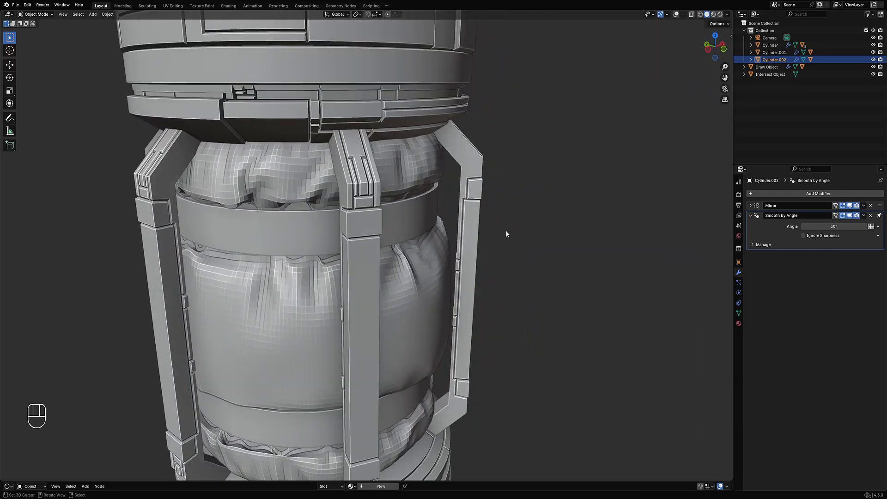
{"action": "key", "text": "F9"}
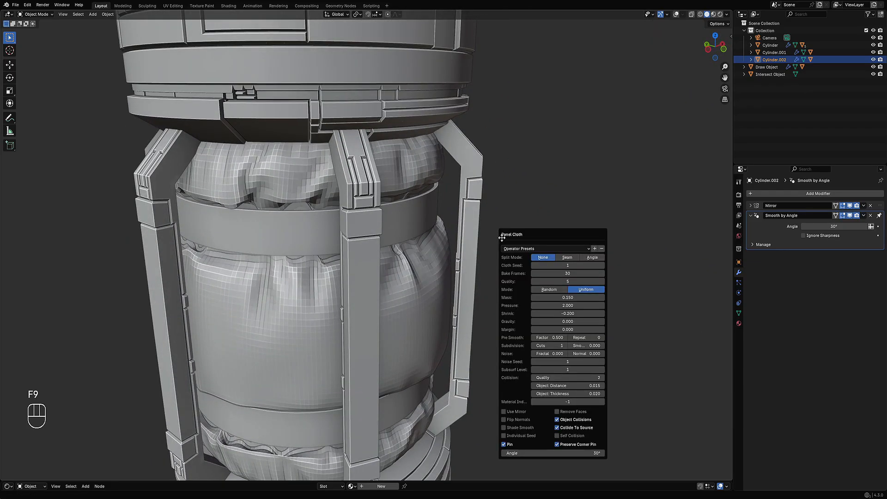
{"action": "left_click", "coordinate": [573, 386]}
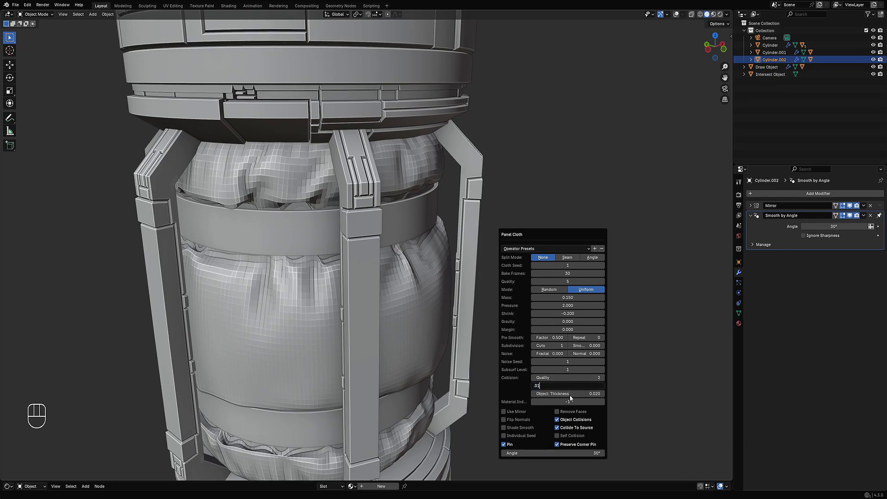
{"action": "key", "text": "Return"}
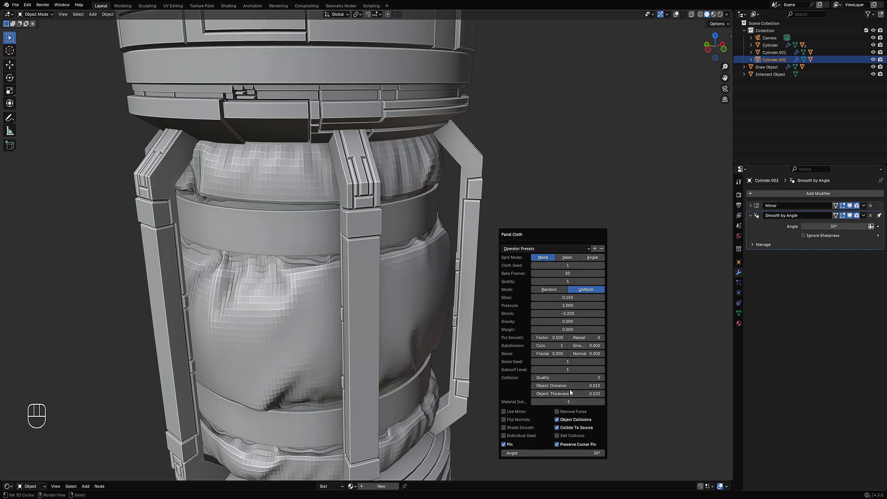
{"action": "left_click", "coordinate": [564, 393]}
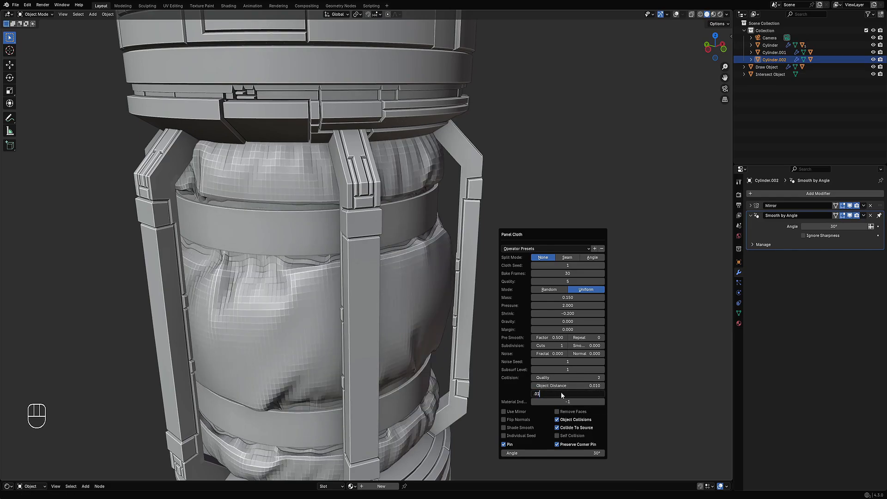
{"action": "key", "text": "Return"}
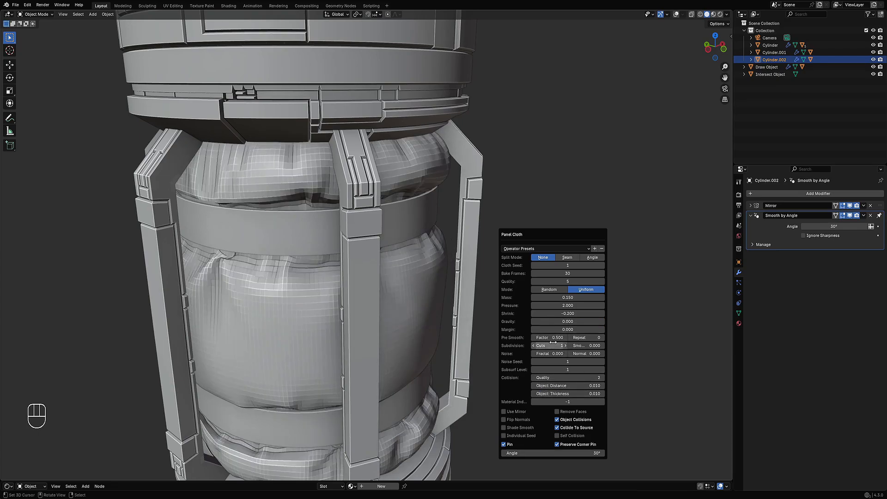
Try the Panel Cloth with 0 subdivision cuts, and set the cuts back to 1.
{"action": "scroll", "coordinate": [555, 346], "scroll_direction": "down", "scroll_amount": 1, "text": "ctrl"}
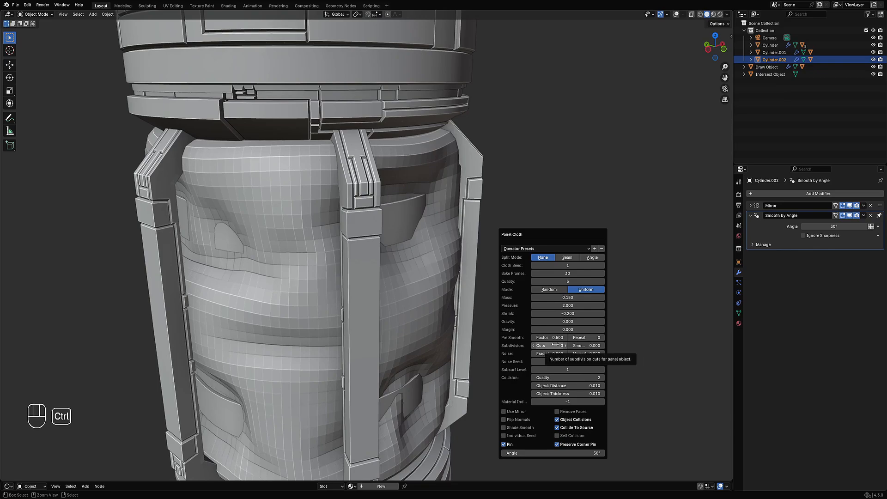
{"action": "scroll", "coordinate": [555, 345], "scroll_direction": "up", "scroll_amount": 1, "text": "ctrl"}
{"action": "scroll", "coordinate": [283, 333], "scroll_direction": "down", "scroll_amount": 4}
{"action": "middle_click_drag", "start_coordinate": [476, 277], "coordinate": [455, 266]}
Set the Panel Cloth's Cloth Seed to 2.
{"action": "key", "text": "shift+alt+z"}
{"action": "mouse_move", "coordinate": [457, 228]}
{"action": "middle_mouse_down"}
{"action": "mouse_move", "coordinate": [518, 225]}
{"action": "mouse_move", "coordinate": [512, 260]}
{"action": "mouse_move", "coordinate": [576, 265]}
{"action": "mouse_move", "coordinate": [582, 250]}
{"action": "mouse_move", "coordinate": [612, 263]}
{"action": "mouse_move", "coordinate": [432, 257]}
{"action": "mouse_move", "coordinate": [475, 262]}
{"action": "mouse_move", "coordinate": [460, 255]}
{"action": "mouse_move", "coordinate": [498, 256]}
{"action": "mouse_move", "coordinate": [418, 249]}
{"action": "mouse_move", "coordinate": [464, 243]}
{"action": "middle_mouse_up"}
{"action": "key", "text": "F9"}
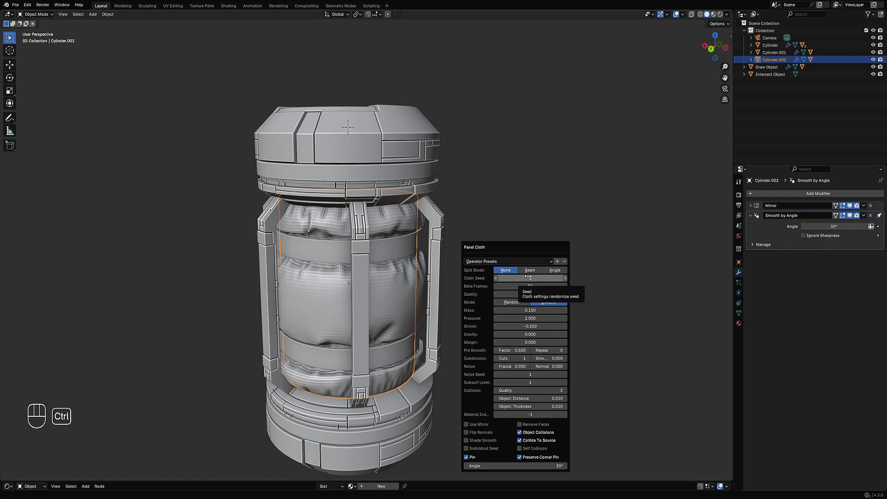
{"action": "scroll", "coordinate": [528, 276], "scroll_direction": "up", "scroll_amount": 1, "text": "ctrl"}
Try the Panel Cloth with a Pressure of 1, and set the Pressure back to 2.
{"action": "left_click", "coordinate": [527, 318]}
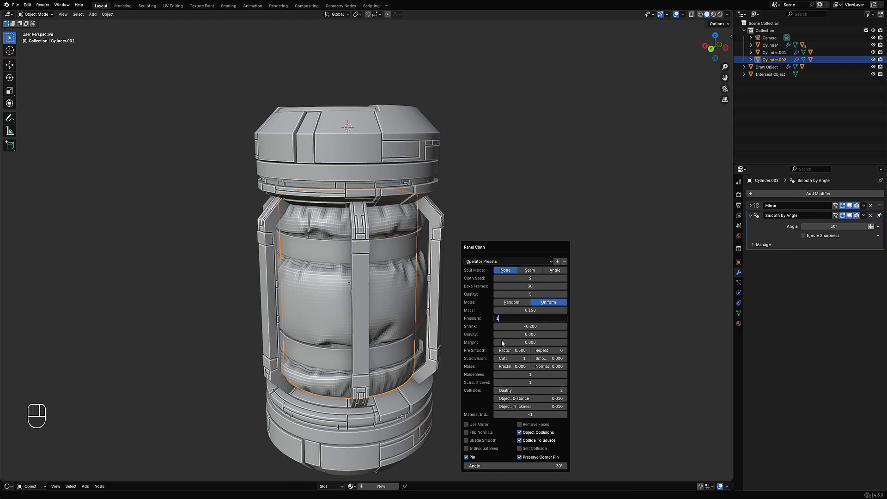
{"action": "key", "text": "Return"}
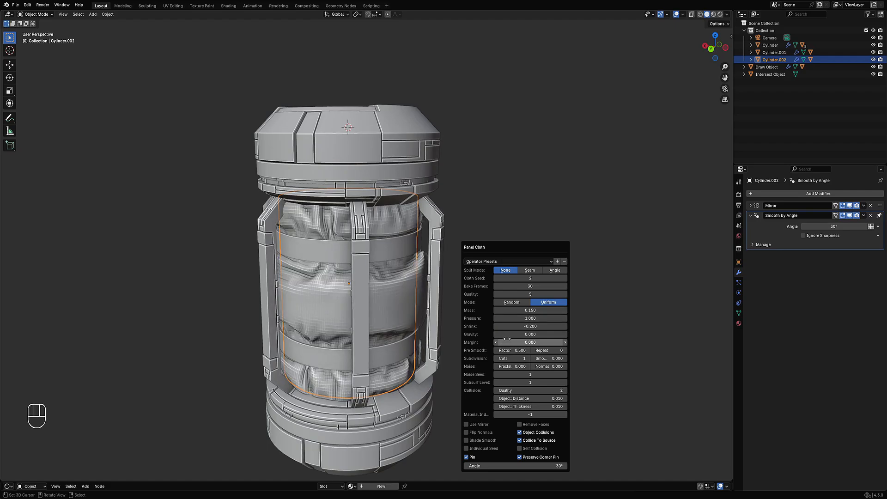
{"action": "middle_click_drag", "start_coordinate": [506, 337], "coordinate": [279, 317]}
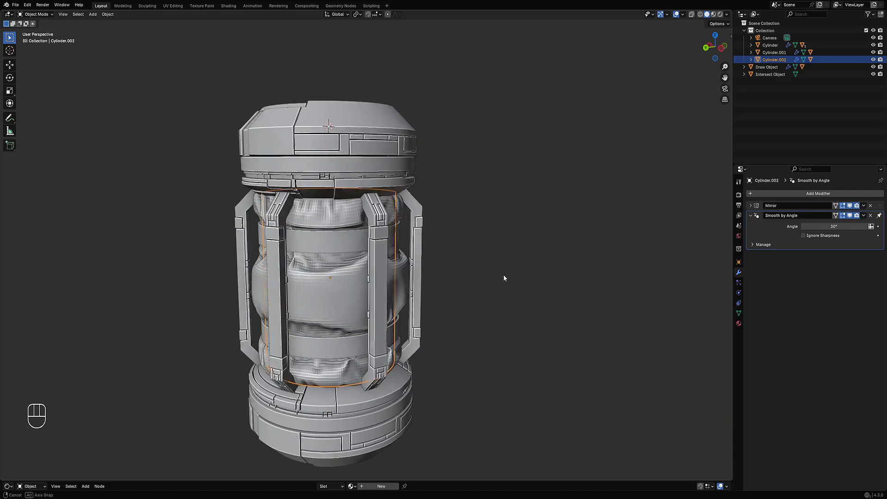
{"action": "key", "text": "F9"}
{"action": "double_click", "coordinate": [578, 342]}
{"action": "type", "text": "2"}
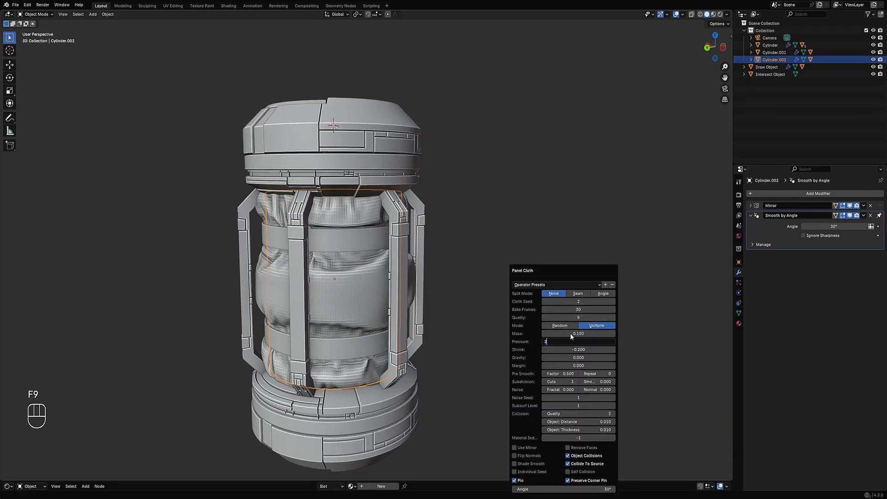
{"action": "key", "text": "Return"}
Try a Mass of 0.1 for the Panel Cloth, and set the Mass to 0.2.
{"action": "left_click", "coordinate": [553, 334]}
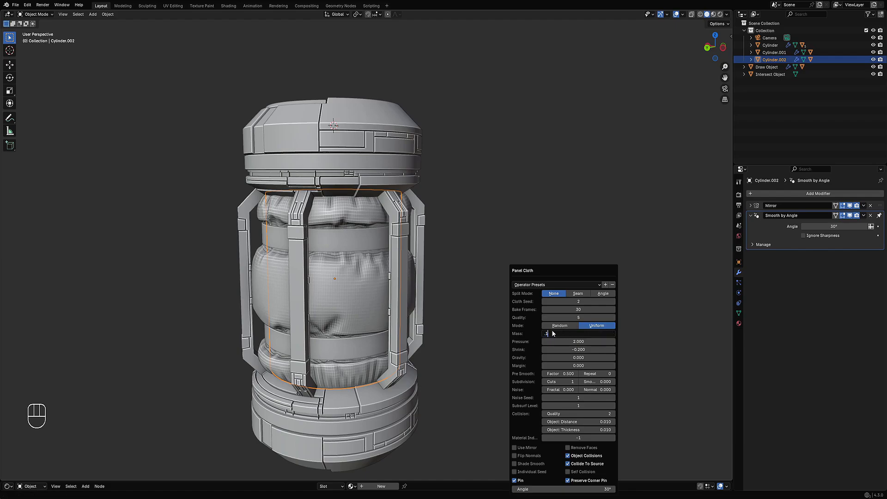
{"action": "key", "text": "Return"}
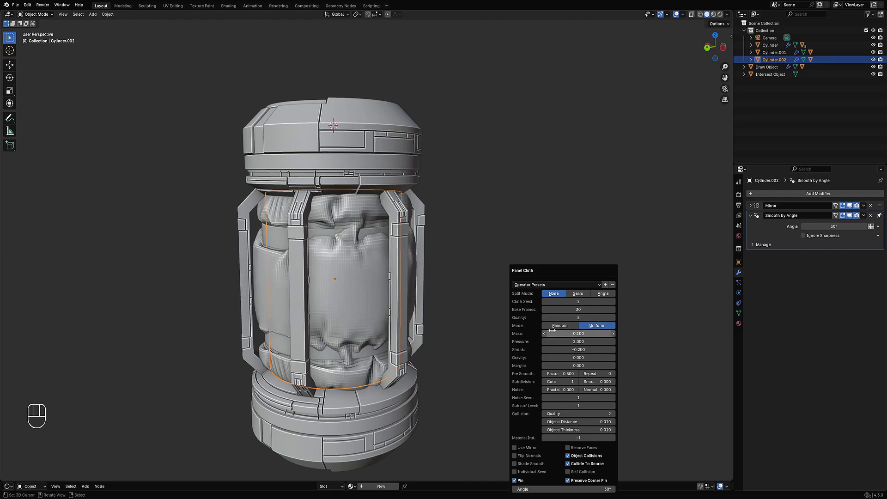
{"action": "left_click", "coordinate": [561, 334]}
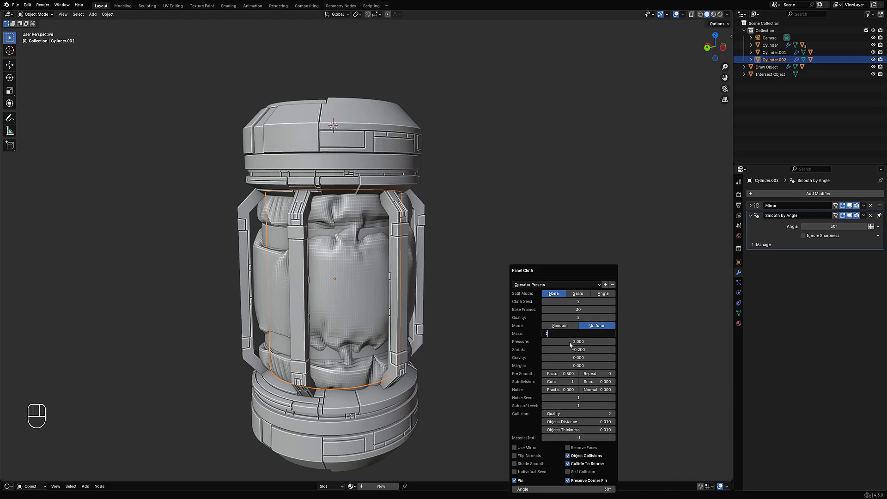
{"action": "key", "text": "Return"}
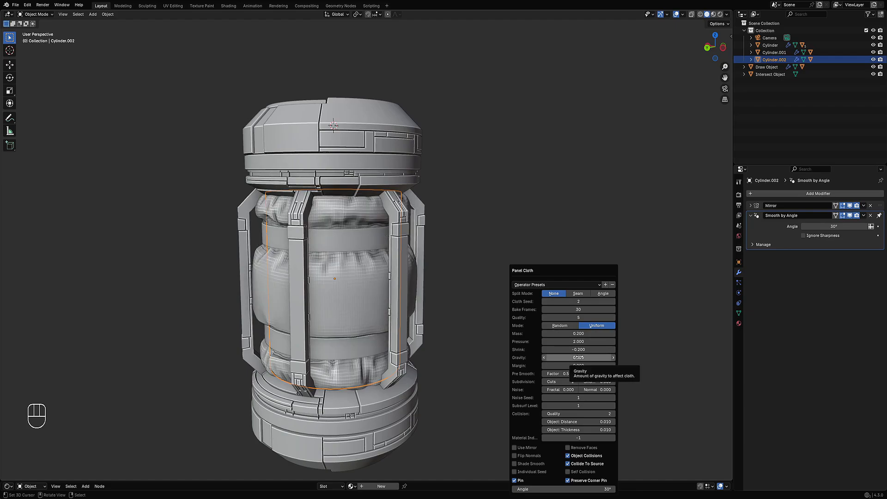
{"action": "middle_click_drag", "start_coordinate": [416, 352], "coordinate": [345, 284]}
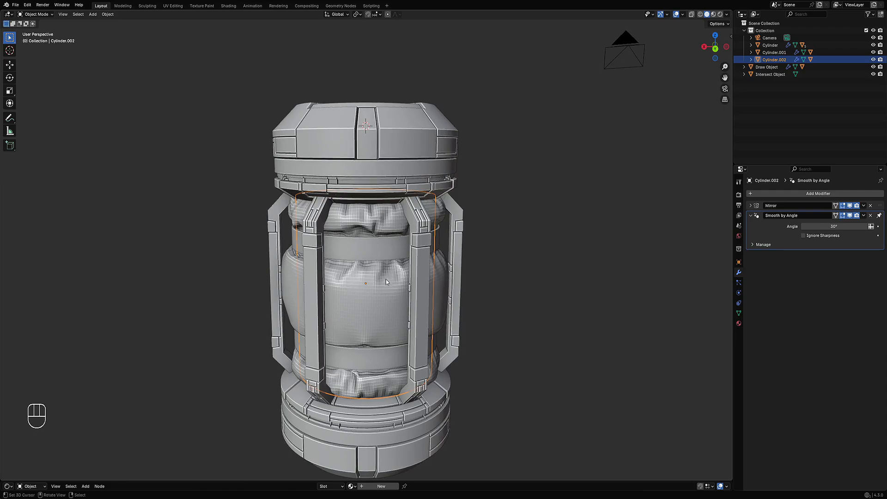
Clear the puffed cloth's mesh selection in Edit Mode, return to Object Mode and reveal all hidden objects.
{"action": "left_click", "coordinate": [381, 293]}
{"action": "key", "text": "Tab"}
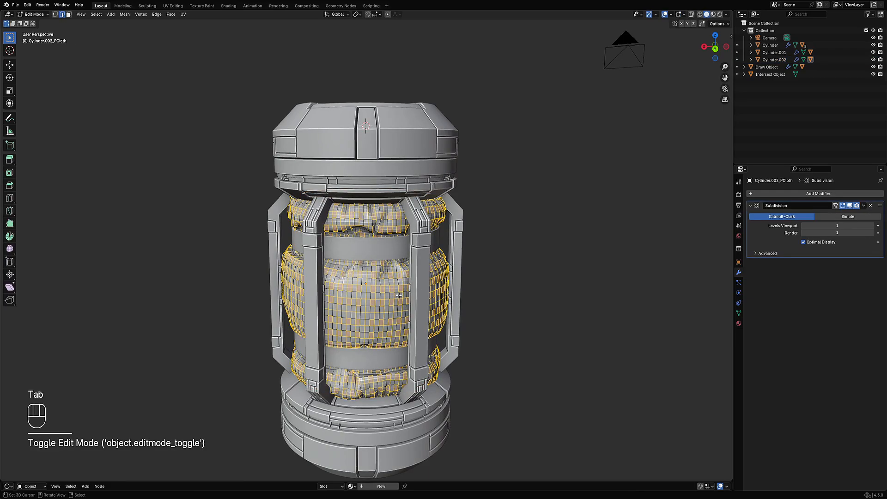
{"action": "middle_click_drag", "start_coordinate": [398, 295], "coordinate": [417, 279]}
{"action": "key", "text": "alt+a"}
{"action": "key", "text": "Tab"}
{"action": "key", "text": "alt+h"}
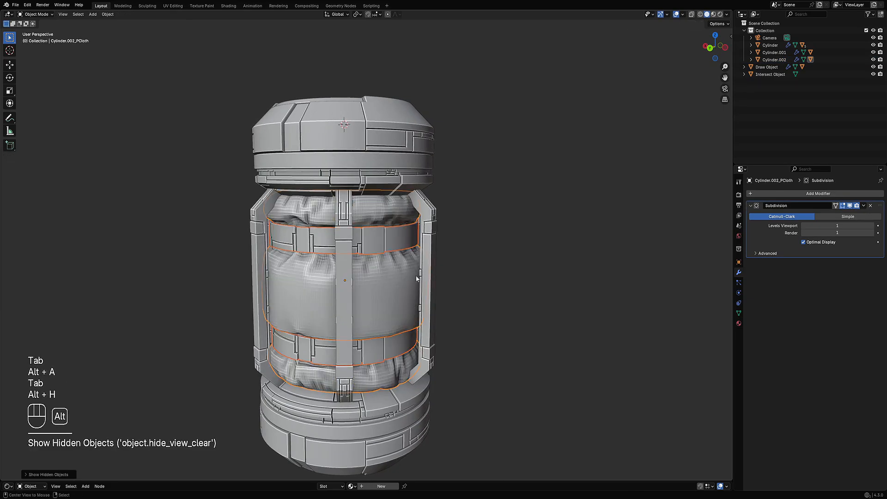
Select only the puffed cloth, switch it to Sculpt Mode and activate the Inflate/Deflate brush.
{"action": "key", "text": "alt+a"}
{"action": "left_click", "coordinate": [376, 281]}
{"action": "key", "text": "Tab"}
{"action": "key", "text": "Tab"}
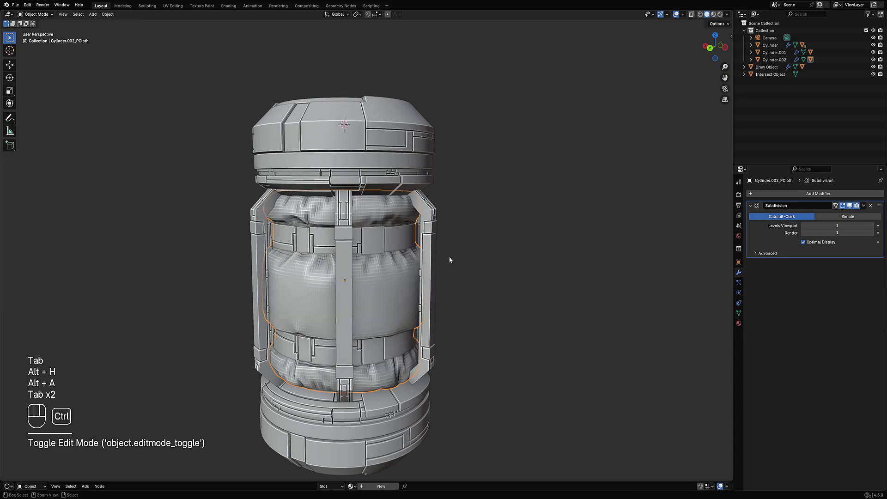
{"action": "key", "text": "ctrl+Tab"}
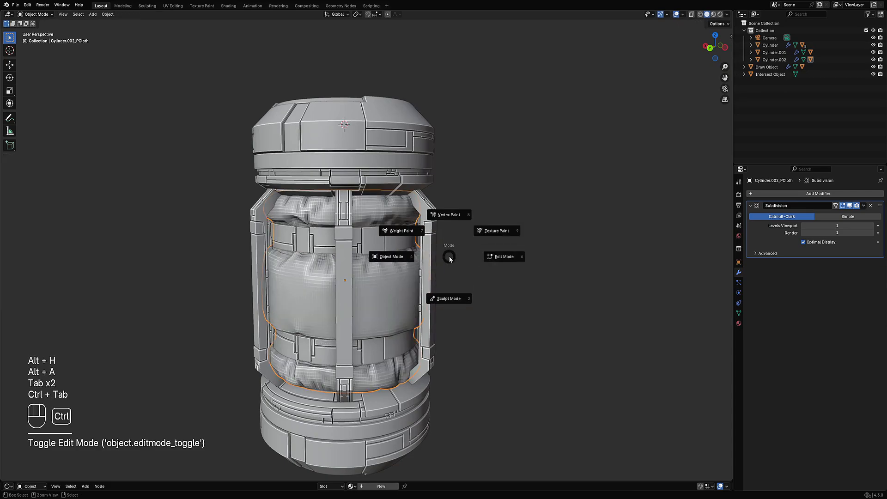
{"action": "left_click", "coordinate": [446, 298]}
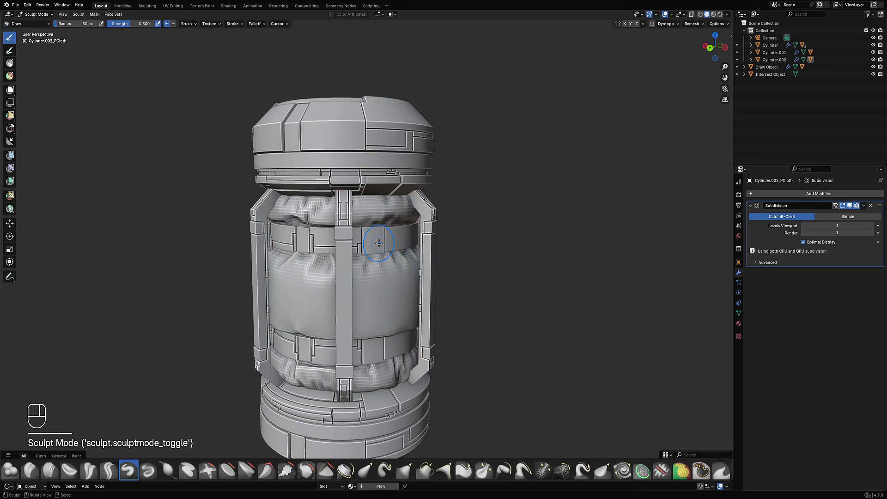
{"action": "key", "text": "i"}
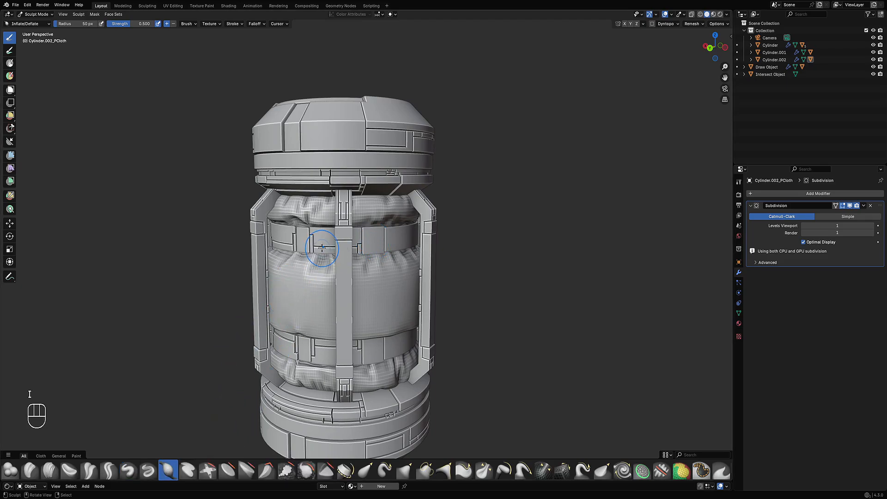
Sculpt the puffed cloth along the upper band's edges with the Inflate/Deflate brush.
{"action": "middle_click_drag", "start_coordinate": [301, 222], "coordinate": [376, 208]}
{"action": "scroll", "coordinate": [375, 208], "scroll_direction": "up", "scroll_amount": 2}
{"action": "middle_click_drag", "start_coordinate": [430, 189], "coordinate": [400, 179]}
{"action": "left_click_drag", "start_coordinate": [395, 170], "coordinate": [403, 160]}
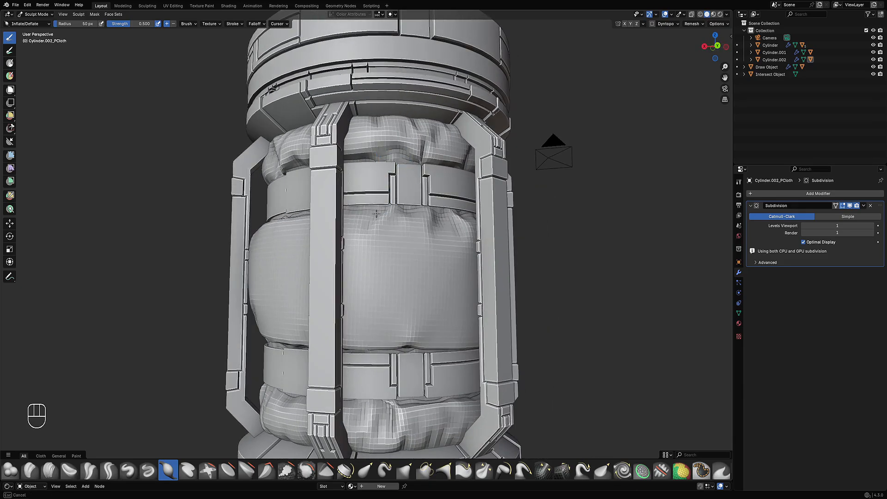
{"action": "left_click_drag", "start_coordinate": [425, 229], "coordinate": [415, 211]}
{"action": "middle_click_drag", "start_coordinate": [340, 204], "coordinate": [374, 206]}
{"action": "left_click_drag", "start_coordinate": [367, 173], "coordinate": [421, 199]}
{"action": "middle_click_drag", "start_coordinate": [402, 224], "coordinate": [434, 232]}
Enlarge the brush radius to 88 px and deflate the cloth beneath the upper band.
{"action": "key", "text": "f"}
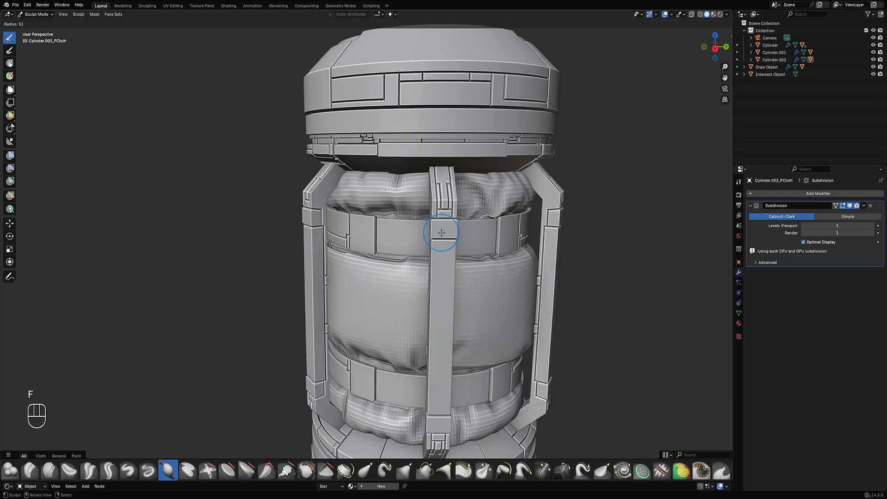
{"action": "left_click", "coordinate": [454, 233]}
{"action": "left_click_drag", "start_coordinate": [362, 232], "coordinate": [406, 240]}
{"action": "mouse_move", "coordinate": [411, 239]}
{"action": "left_mouse_down"}
{"action": "mouse_move", "coordinate": [446, 232]}
{"action": "mouse_move", "coordinate": [344, 225]}
{"action": "left_mouse_up"}
{"action": "middle_click_drag", "start_coordinate": [389, 236], "coordinate": [392, 246]}
{"action": "left_click_drag", "start_coordinate": [397, 247], "coordinate": [385, 230], "text": "ctrl"}
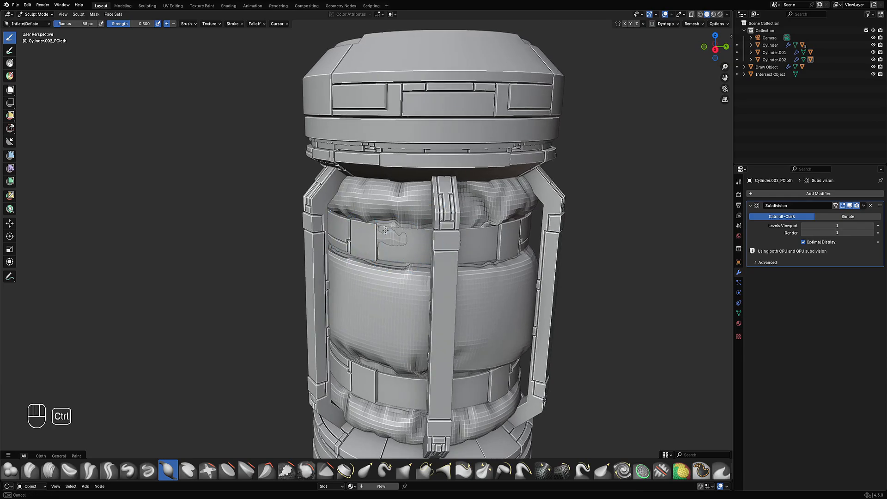
Continue deflating the cloth beneath the upper band around the cylinder's other sides.
{"action": "middle_click_drag", "start_coordinate": [374, 238], "coordinate": [406, 237]}
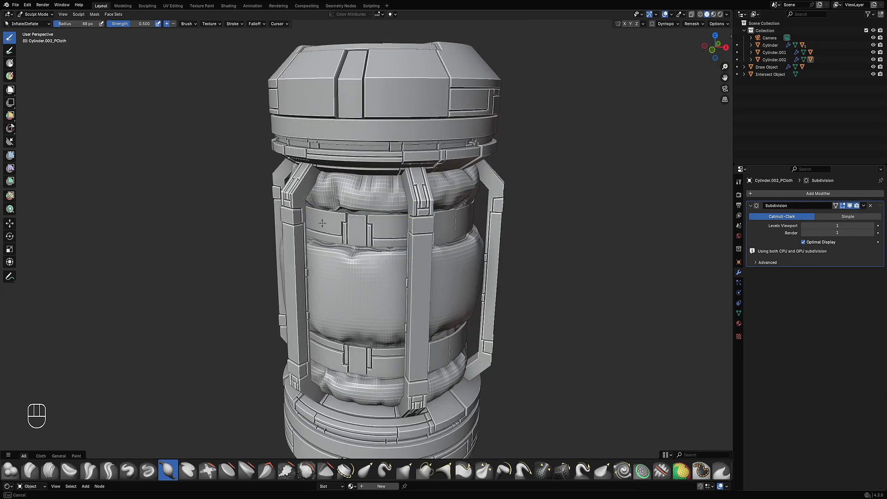
{"action": "left_click_drag", "start_coordinate": [426, 234], "coordinate": [351, 234]}
{"action": "middle_click_drag", "start_coordinate": [214, 236], "coordinate": [296, 226]}
{"action": "left_click_drag", "start_coordinate": [312, 223], "coordinate": [267, 226]}
{"action": "middle_click_drag", "start_coordinate": [267, 226], "coordinate": [313, 229]}
{"action": "mouse_move", "coordinate": [346, 232]}
{"action": "left_mouse_down", "text": "ctrl"}
{"action": "mouse_move", "coordinate": [374, 227]}
{"action": "mouse_move", "coordinate": [355, 223]}
{"action": "mouse_move", "coordinate": [366, 221]}
{"action": "left_mouse_up", "text": "ctrl"}
{"action": "middle_click_drag", "start_coordinate": [417, 222], "coordinate": [401, 222]}
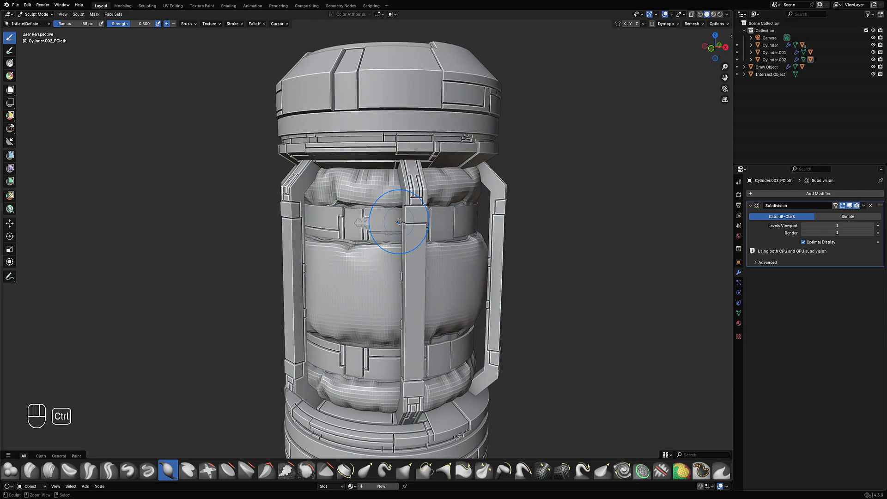
{"action": "left_click_drag", "start_coordinate": [400, 222], "coordinate": [387, 223], "text": "ctrl"}
{"action": "middle_click_drag", "start_coordinate": [387, 223], "coordinate": [371, 232]}
Deflate the cloth beneath the lower band around the cylinder.
{"action": "middle_click_drag", "start_coordinate": [439, 322], "coordinate": [391, 319], "text": "shift"}
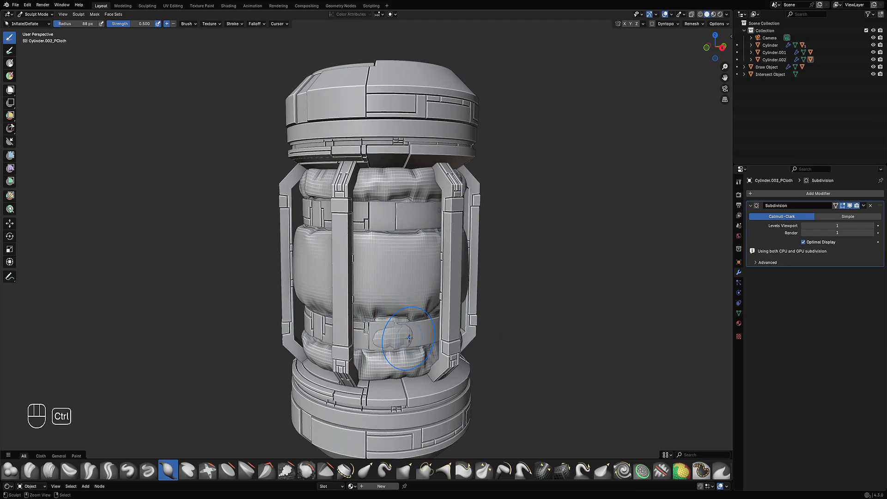
{"action": "middle_click_drag", "start_coordinate": [505, 331], "coordinate": [316, 346]}
{"action": "middle_click_drag", "start_coordinate": [416, 327], "coordinate": [332, 339]}
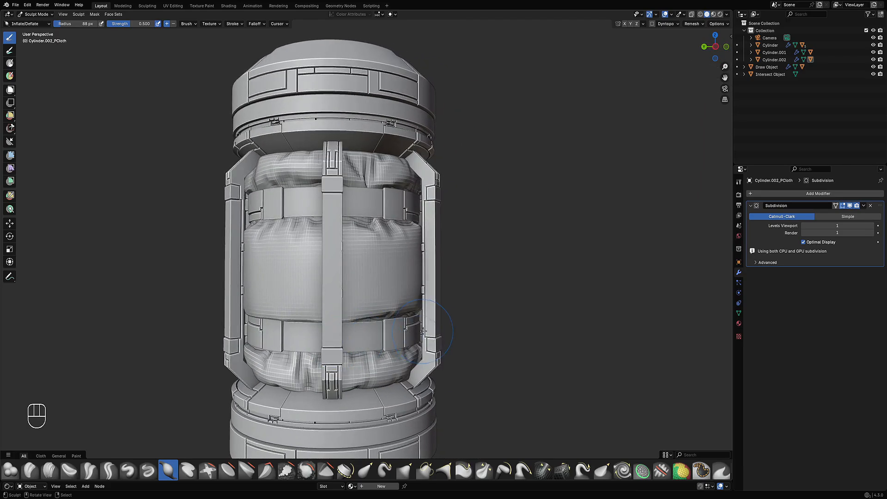
{"action": "middle_click_drag", "start_coordinate": [423, 332], "coordinate": [356, 312]}
{"action": "middle_click_drag", "start_coordinate": [481, 317], "coordinate": [407, 320]}
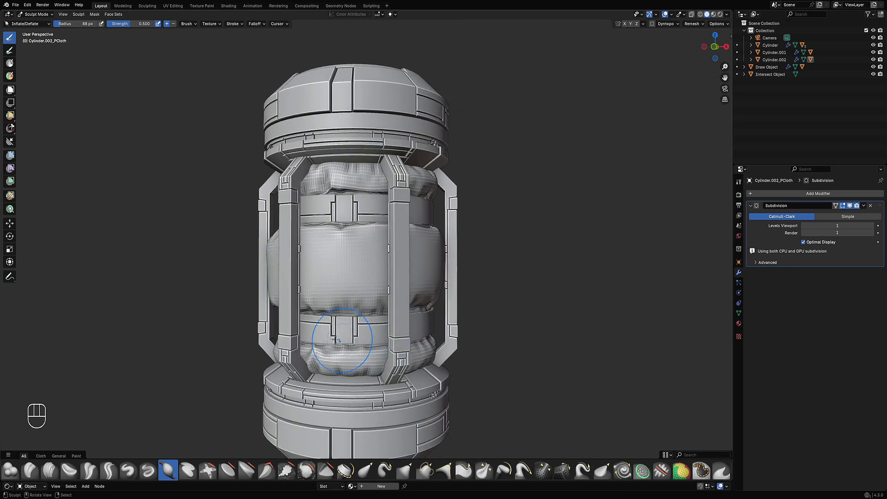
{"action": "middle_click_drag", "start_coordinate": [336, 340], "coordinate": [352, 312]}
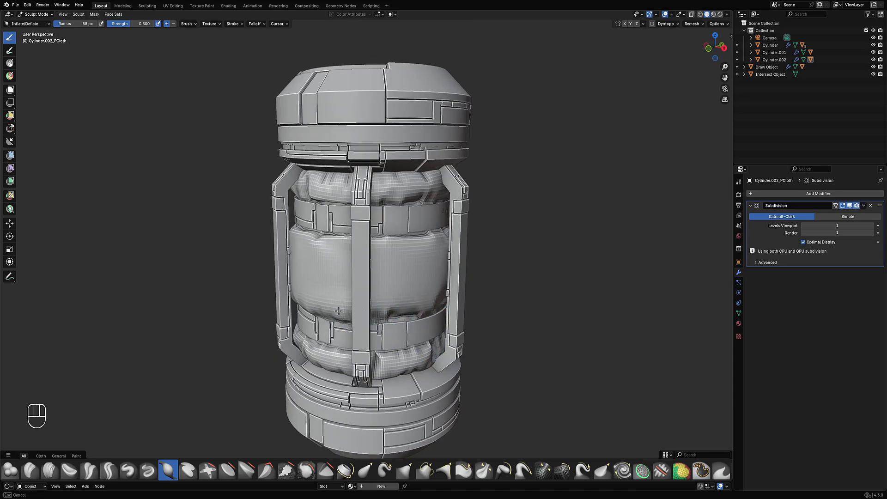
Reduce the brush radius to 68 px and deflate the cloth along the lower band's upper edge.
{"action": "scroll", "coordinate": [367, 326], "scroll_direction": "up", "scroll_amount": 2}
{"action": "key", "text": "f"}
{"action": "left_click", "coordinate": [337, 361]}
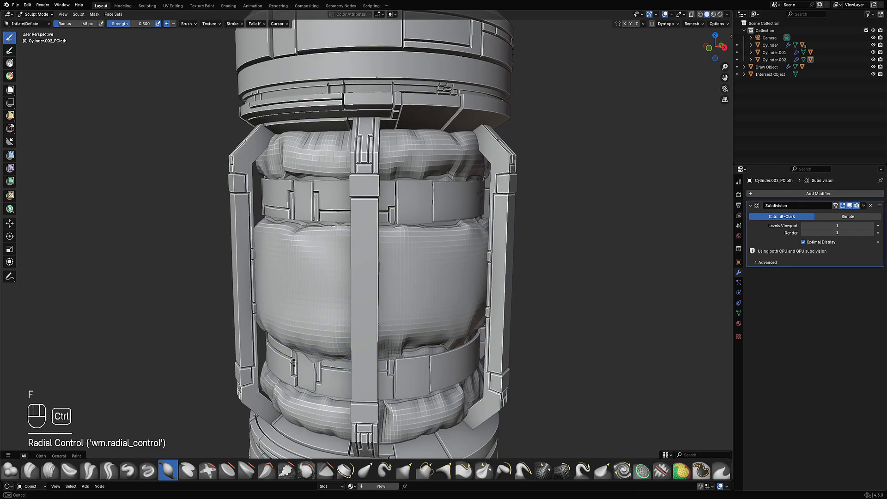
{"action": "left_click_drag", "start_coordinate": [296, 354], "coordinate": [336, 351], "text": "ctrl"}
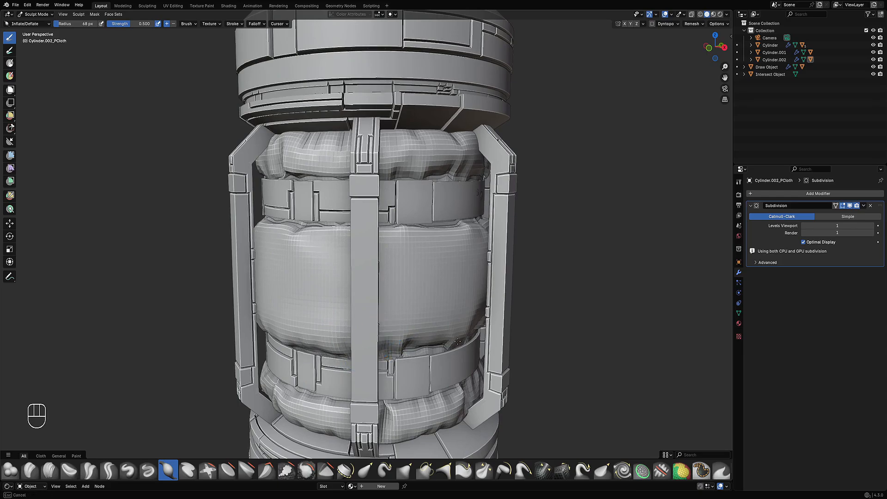
{"action": "left_click_drag", "start_coordinate": [409, 354], "coordinate": [432, 364], "text": "ctrl"}
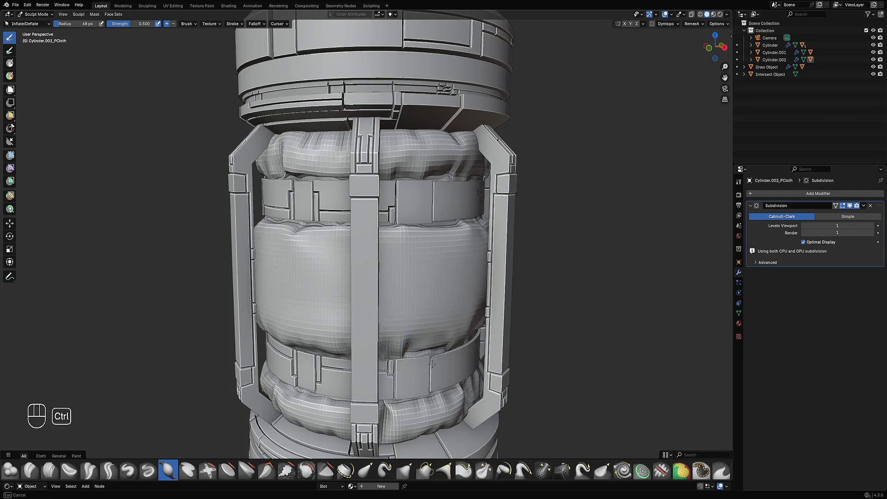
Inflate the bottom cloth roll below the lower band.
{"action": "middle_click_drag", "start_coordinate": [467, 360], "coordinate": [376, 349]}
{"action": "scroll", "coordinate": [426, 339], "scroll_direction": "down", "scroll_amount": 3}
{"action": "scroll", "coordinate": [405, 359], "scroll_direction": "up", "scroll_amount": 1}
{"action": "left_click_drag", "start_coordinate": [406, 359], "coordinate": [402, 379]}
{"action": "left_click_drag", "start_coordinate": [460, 376], "coordinate": [398, 366]}
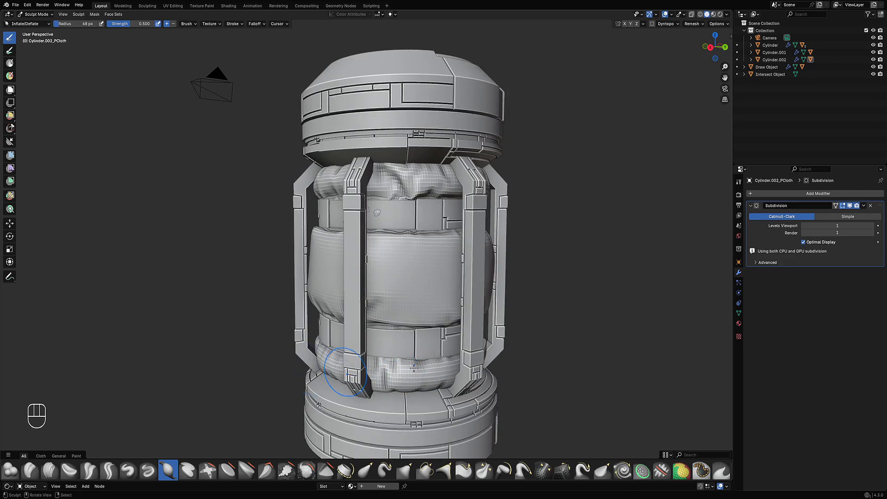
Inflate the top cloth roll between the struts and touch up the cloth on the cylinder's other side.
{"action": "mouse_move", "coordinate": [398, 365]}
{"action": "middle_mouse_down"}
{"action": "mouse_move", "coordinate": [417, 351]}
{"action": "mouse_move", "coordinate": [371, 230]}
{"action": "middle_mouse_up"}
{"action": "left_click_drag", "start_coordinate": [325, 194], "coordinate": [328, 201]}
{"action": "middle_click_drag", "start_coordinate": [383, 205], "coordinate": [363, 208]}
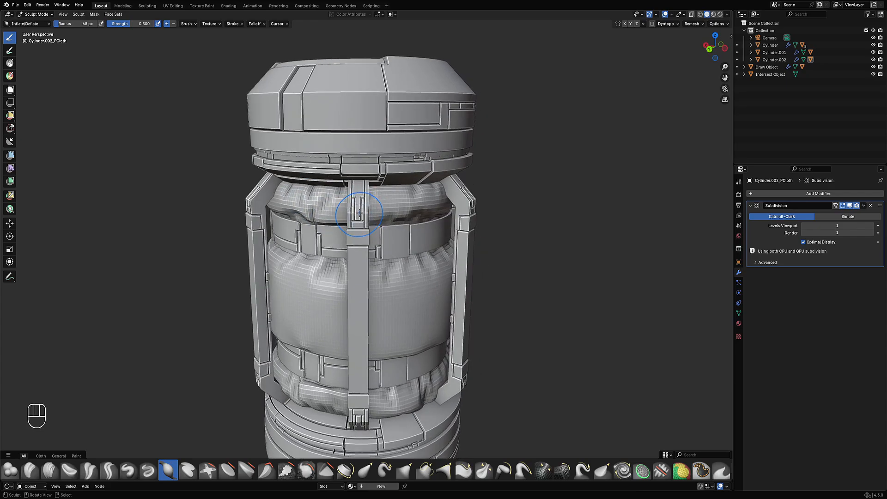
{"action": "left_click_drag", "start_coordinate": [394, 202], "coordinate": [414, 208]}
{"action": "mouse_move", "coordinate": [432, 229]}
{"action": "middle_mouse_down"}
{"action": "mouse_move", "coordinate": [370, 245]}
{"action": "mouse_move", "coordinate": [361, 208]}
{"action": "mouse_move", "coordinate": [324, 273]}
{"action": "middle_mouse_up"}
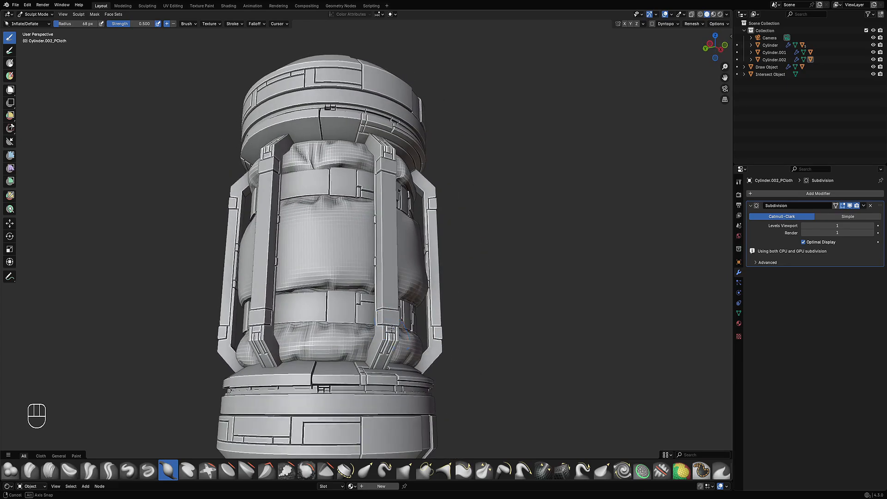
{"action": "mouse_move", "coordinate": [324, 272]}
{"action": "left_mouse_down"}
{"action": "mouse_move", "coordinate": [311, 277]}
{"action": "mouse_move", "coordinate": [348, 279]}
{"action": "left_mouse_up"}
Inflate the fold at the lower edge of the top cloth roll, just above the upper band.
{"action": "mouse_move", "coordinate": [348, 279]}
{"action": "middle_mouse_down"}
{"action": "mouse_move", "coordinate": [375, 259]}
{"action": "mouse_move", "coordinate": [349, 200]}
{"action": "middle_mouse_up"}
{"action": "scroll", "coordinate": [349, 199], "scroll_direction": "up", "scroll_amount": 5}
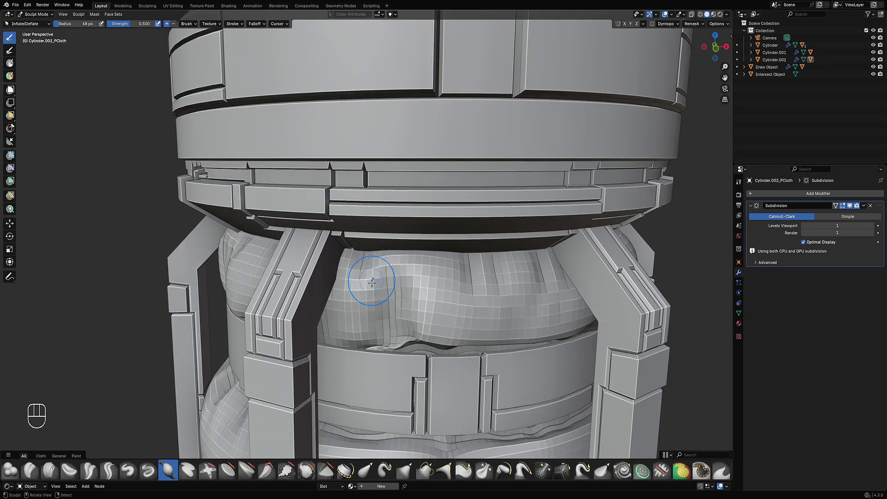
{"action": "mouse_move", "coordinate": [417, 335]}
{"action": "left_mouse_down"}
{"action": "mouse_move", "coordinate": [388, 342]}
{"action": "mouse_move", "coordinate": [387, 327]}
{"action": "mouse_move", "coordinate": [405, 331]}
{"action": "left_mouse_up"}
Try softening the fold above the upper band with the Smooth brush, undo it and switch back to the Inflate/Deflate brush.
{"action": "key", "text": "s"}
{"action": "key", "text": "s"}
{"action": "key", "text": "s"}
{"action": "key", "text": "s"}
{"action": "key", "text": "s"}
{"action": "key", "text": "s"}
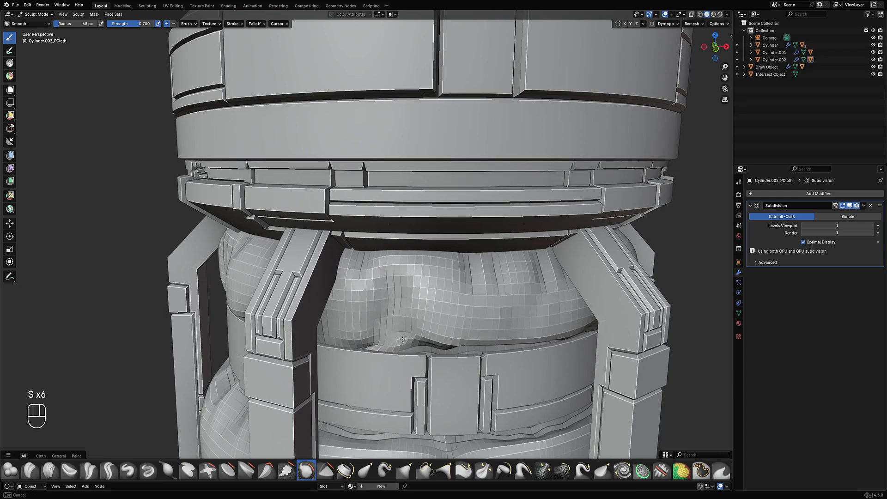
{"action": "key", "text": "ctrl+z"}
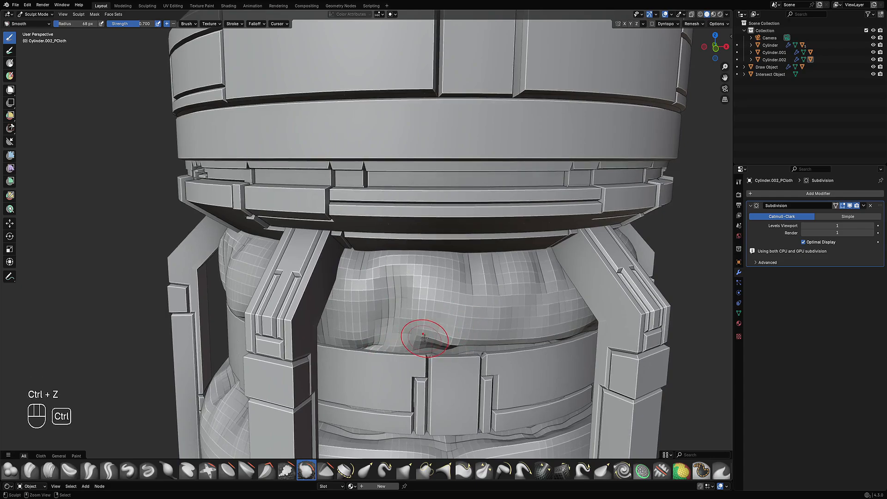
{"action": "key", "text": "ctrl+z"}
{"action": "key", "text": "i"}
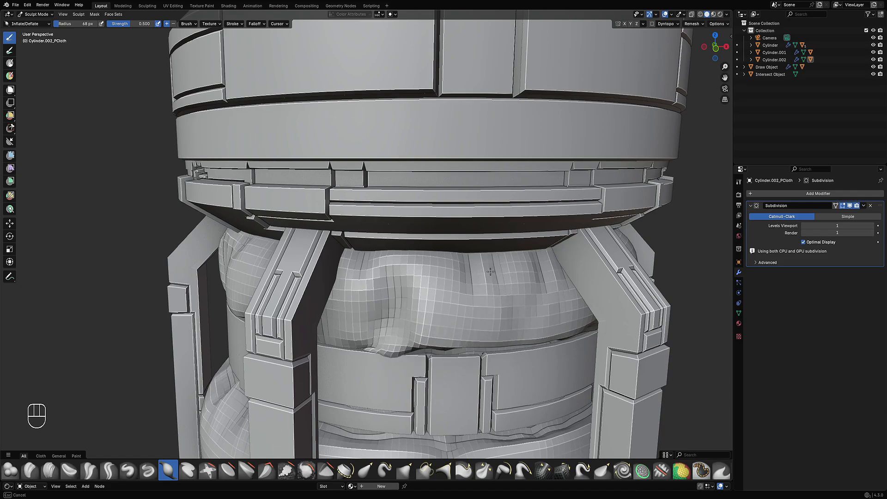
Inflate the right half of the top cloth roll between the front struts, working toward its central fold.
{"action": "mouse_move", "coordinate": [485, 271]}
{"action": "left_mouse_down"}
{"action": "mouse_move", "coordinate": [555, 289]}
{"action": "mouse_move", "coordinate": [429, 285]}
{"action": "left_mouse_up"}
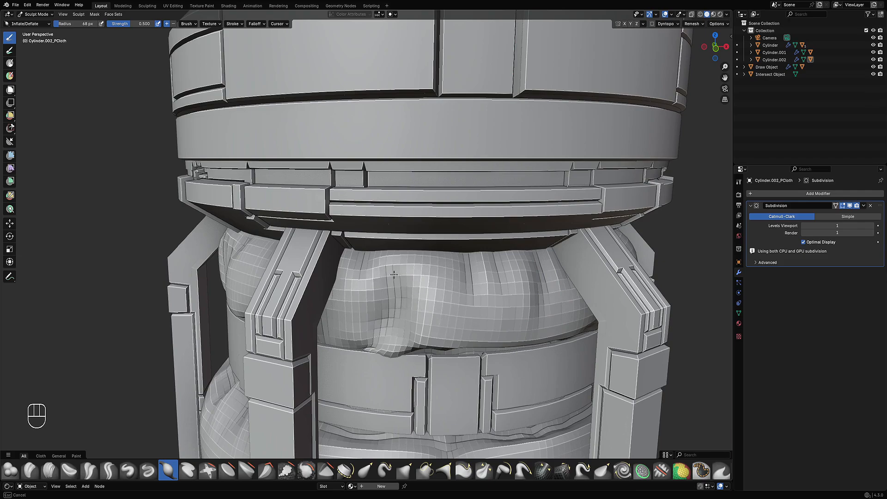
{"action": "mouse_move", "coordinate": [364, 304]}
{"action": "middle_mouse_down", "text": "ctrl"}
{"action": "mouse_move", "coordinate": [422, 317]}
{"action": "mouse_move", "coordinate": [412, 296]}
{"action": "mouse_move", "coordinate": [455, 254]}
{"action": "middle_mouse_up", "text": "ctrl"}
Return to Object Mode and set the puffed cloth's Subdivision viewport level to 3.
{"action": "key", "text": "ctrl+Tab"}
{"action": "left_click", "coordinate": [404, 251]}
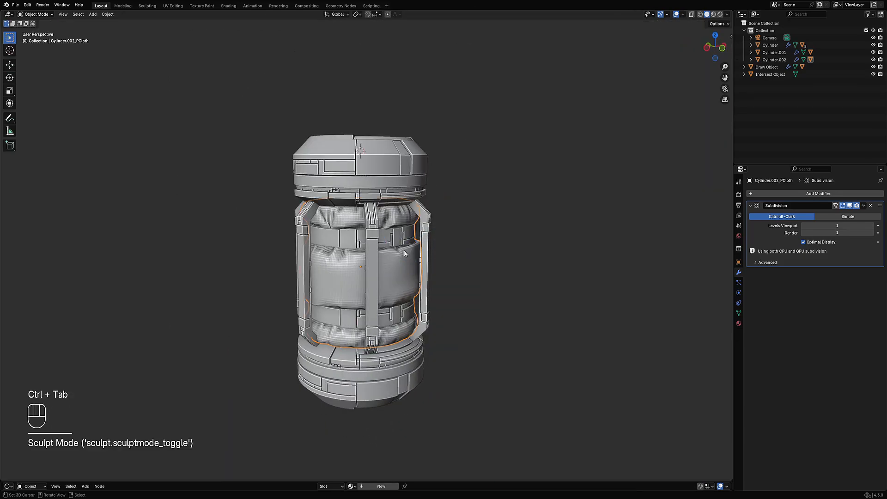
{"action": "scroll", "coordinate": [839, 226], "scroll_direction": "up", "scroll_amount": 2, "text": "ctrl"}
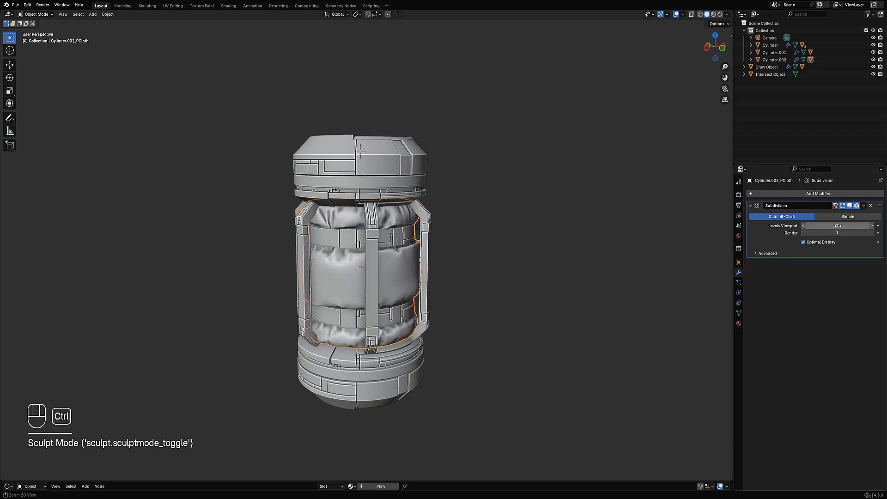
{"action": "middle_click_drag", "start_coordinate": [408, 264], "coordinate": [458, 293]}
{"action": "middle_click_drag", "start_coordinate": [365, 255], "coordinate": [367, 308], "text": "ctrl"}
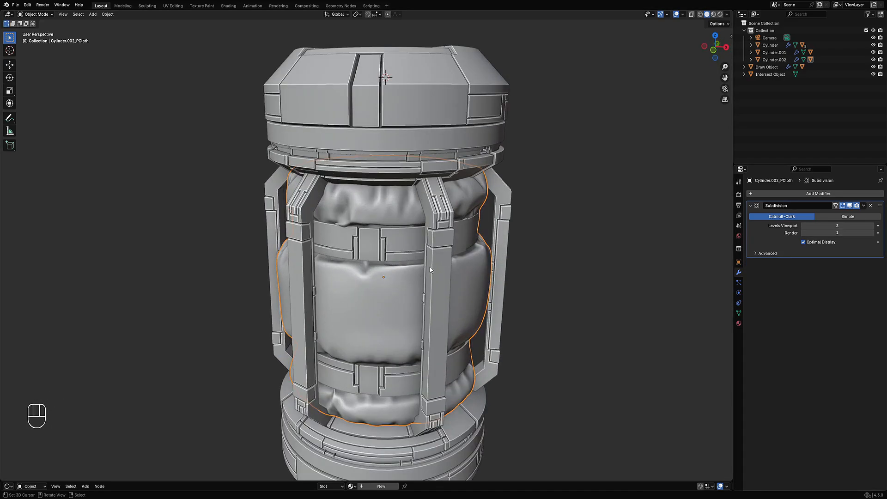
{"action": "middle_click_drag", "start_coordinate": [430, 268], "coordinate": [398, 284]}
{"action": "scroll", "coordinate": [417, 303], "scroll_direction": "up", "scroll_amount": 1}
Select the puffed cloth around the inner cylinder and put it back into Sculpt Mode.
{"action": "right_click", "coordinate": [398, 284]}
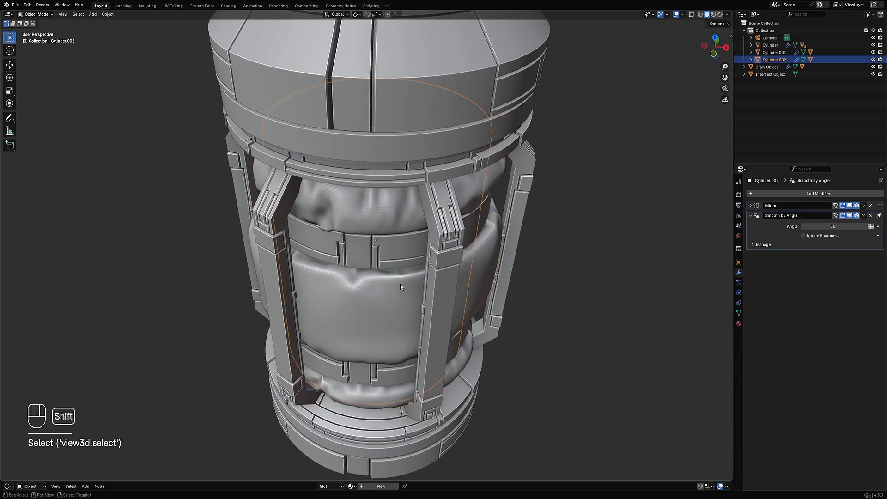
{"action": "key", "text": "shift+alt+z"}
{"action": "key", "text": "shift+alt+z"}
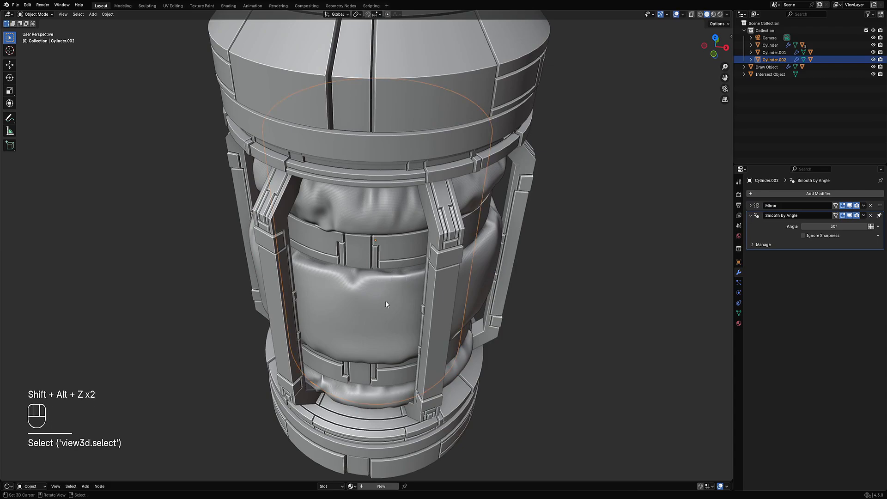
{"action": "right_click", "coordinate": [387, 304]}
{"action": "key", "text": "ctrl+Tab"}
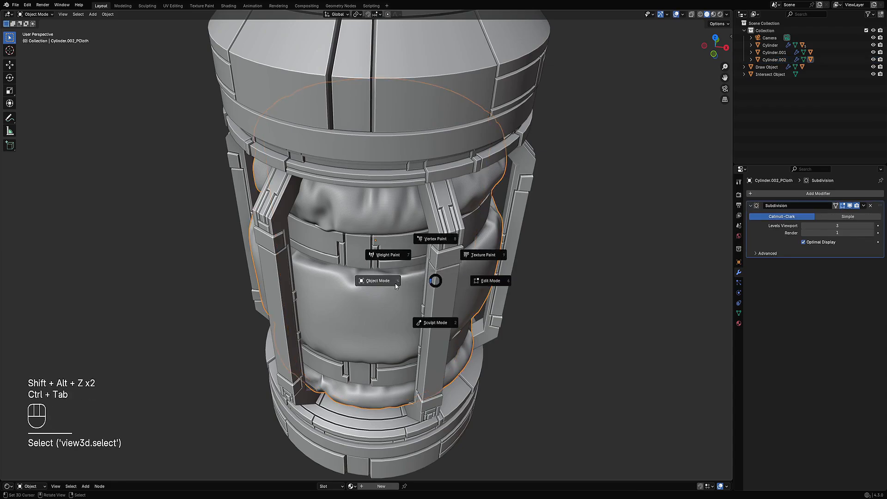
{"action": "left_click", "coordinate": [433, 322]}
Activate the Smooth brush, undo the trial stroke and set the brush strength to 0.182.
{"action": "scroll", "coordinate": [407, 300], "scroll_direction": "up", "scroll_amount": 2}
{"action": "key", "text": "s"}
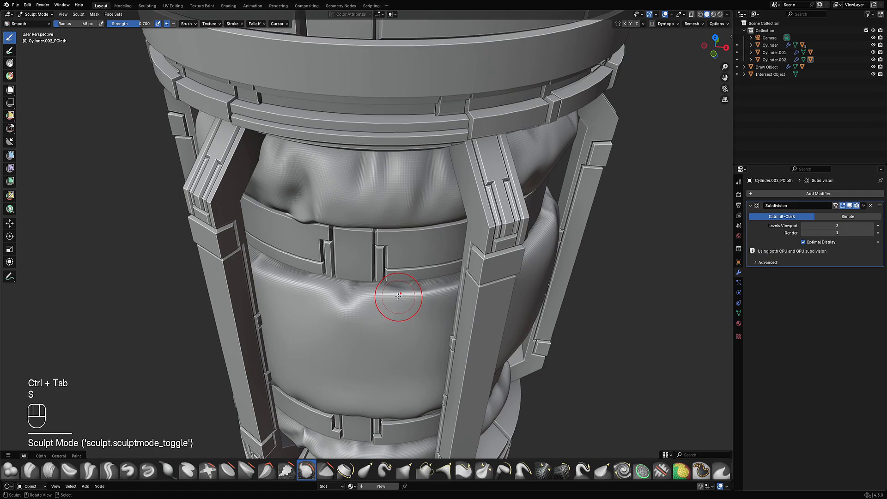
{"action": "key", "text": "ctrl+z"}
{"action": "key", "text": "shift+f"}
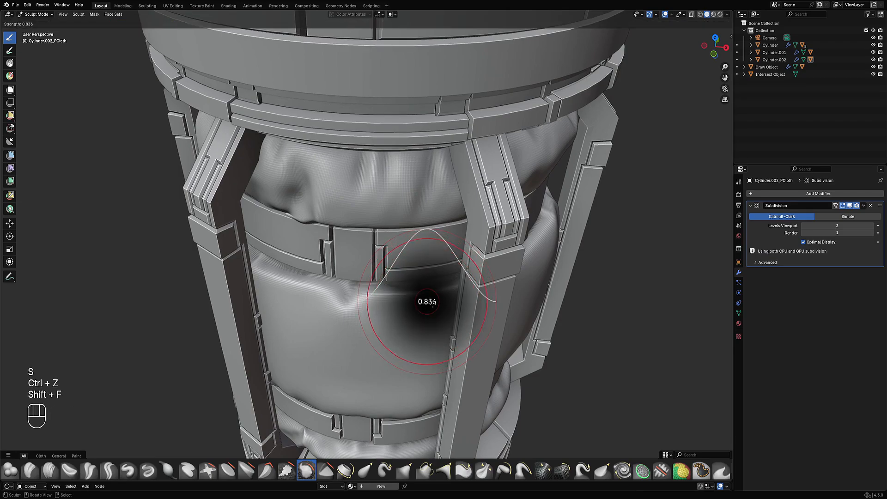
{"action": "key", "text": "shift+f"}
{"action": "left_click", "coordinate": [455, 295]}
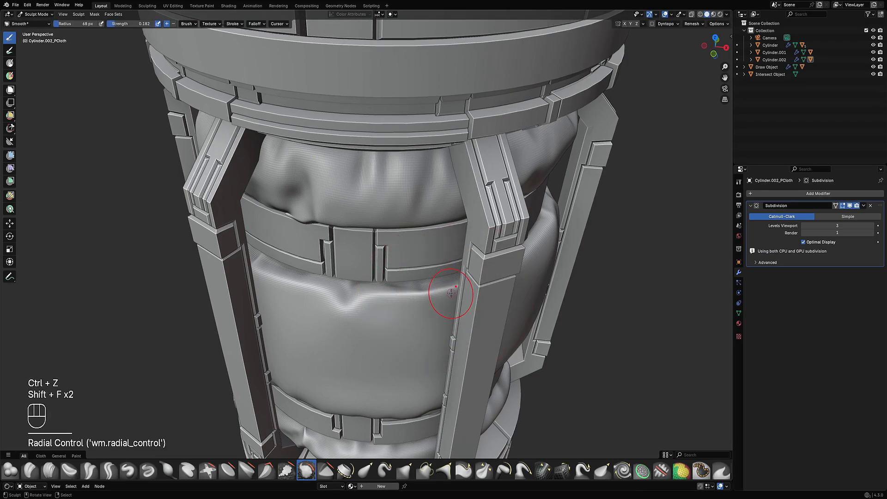
Smooth the upper edge of the middle cloth section between the front struts, just below the upper band.
{"action": "left_click_drag", "start_coordinate": [457, 290], "coordinate": [455, 291]}
{"action": "mouse_move", "coordinate": [454, 291]}
{"action": "left_mouse_down"}
{"action": "mouse_move", "coordinate": [375, 298]}
{"action": "mouse_move", "coordinate": [398, 297]}
{"action": "left_mouse_up"}
{"action": "left_click_drag", "start_coordinate": [399, 297], "coordinate": [414, 297]}
{"action": "left_click_drag", "start_coordinate": [414, 297], "coordinate": [374, 312]}
{"action": "scroll", "coordinate": [406, 315], "scroll_direction": "down", "scroll_amount": 6}
{"action": "mouse_move", "coordinate": [438, 314]}
{"action": "middle_mouse_down"}
{"action": "mouse_move", "coordinate": [442, 281]}
{"action": "mouse_move", "coordinate": [432, 302]}
{"action": "middle_mouse_up"}
{"action": "scroll", "coordinate": [432, 303], "scroll_direction": "up", "scroll_amount": 5}
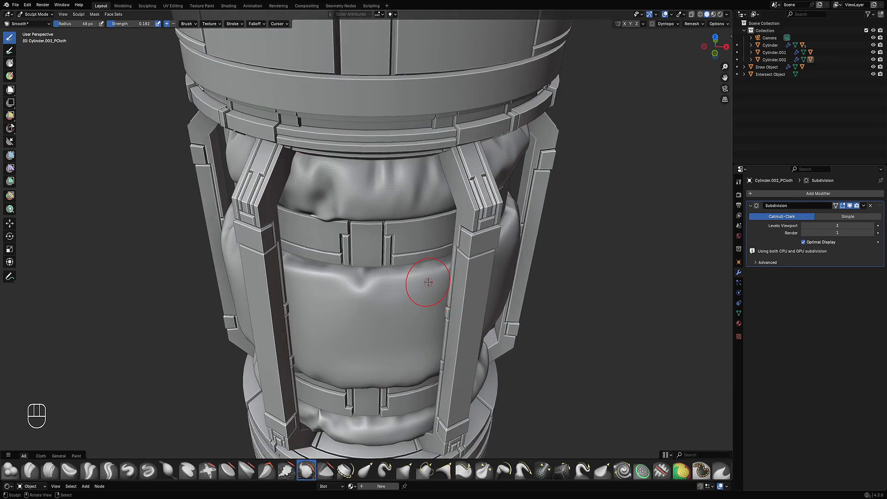
{"action": "mouse_move", "coordinate": [428, 278]}
{"action": "left_mouse_down"}
{"action": "mouse_move", "coordinate": [445, 275]}
{"action": "mouse_move", "coordinate": [374, 283]}
{"action": "left_mouse_up"}
{"action": "left_click_drag", "start_coordinate": [454, 269], "coordinate": [381, 279]}
{"action": "mouse_move", "coordinate": [396, 277]}
{"action": "middle_mouse_down"}
{"action": "mouse_move", "coordinate": [397, 307]}
{"action": "mouse_move", "coordinate": [409, 297]}
{"action": "mouse_move", "coordinate": [435, 299]}
{"action": "mouse_move", "coordinate": [420, 277]}
{"action": "middle_mouse_up"}
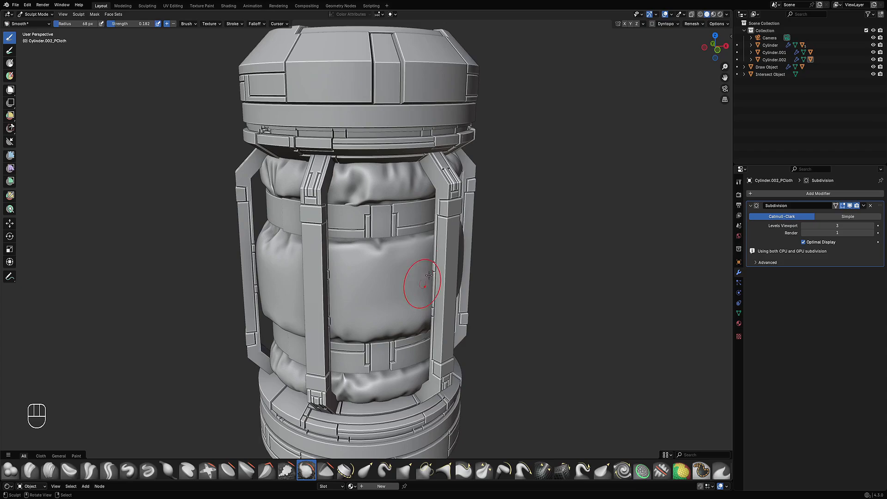
Return to Object Mode, hide the viewport overlays and save the file.
{"action": "key", "text": "ctrl+Tab"}
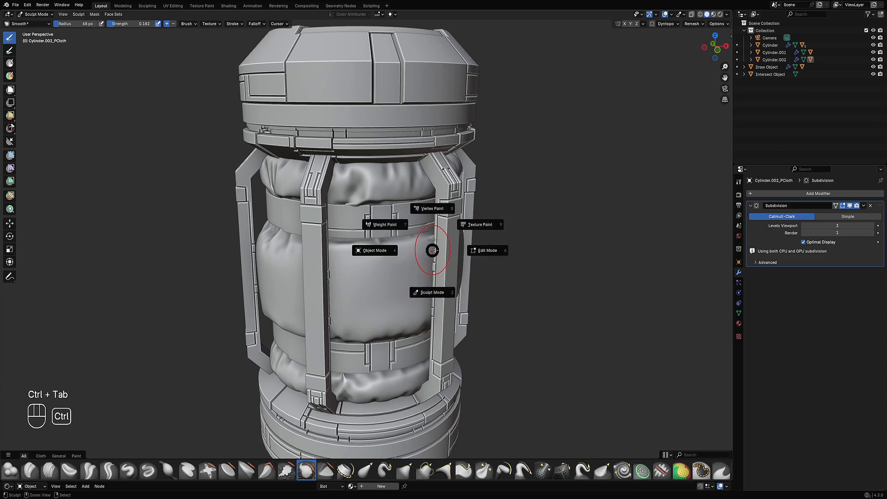
{"action": "left_click", "coordinate": [377, 252]}
{"action": "scroll", "coordinate": [379, 253], "scroll_direction": "down", "scroll_amount": 4}
{"action": "middle_click_drag", "start_coordinate": [392, 255], "coordinate": [417, 299]}
{"action": "key", "text": "shift+alt+z"}
{"action": "scroll", "coordinate": [417, 296], "scroll_direction": "up", "scroll_amount": 3}
{"action": "key", "text": "ctrl+s"}
{"action": "middle_click_drag", "start_coordinate": [480, 309], "coordinate": [460, 298]}
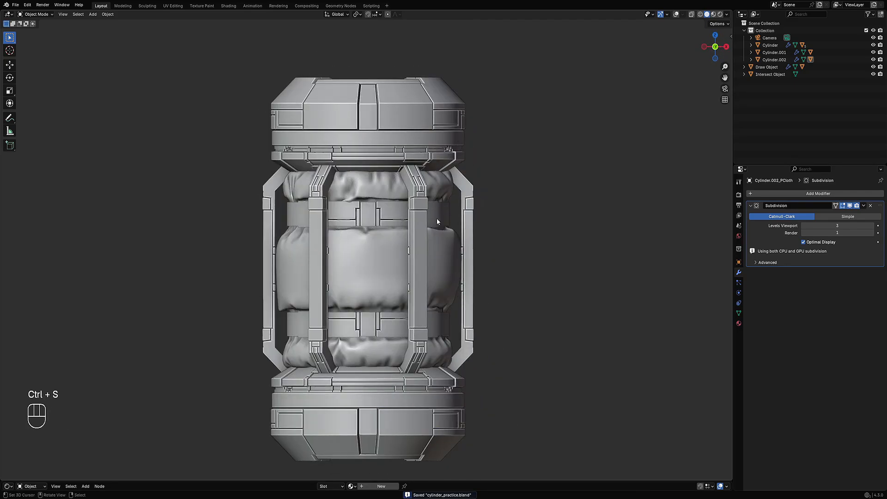
Append the Random Flow add-on's materials to the scene.
{"action": "middle_click_drag", "start_coordinate": [437, 222], "coordinate": [453, 248]}
{"action": "key", "text": "q"}
{"action": "key", "text": "shift+q"}
{"action": "mouse_move", "coordinate": [500, 197]}
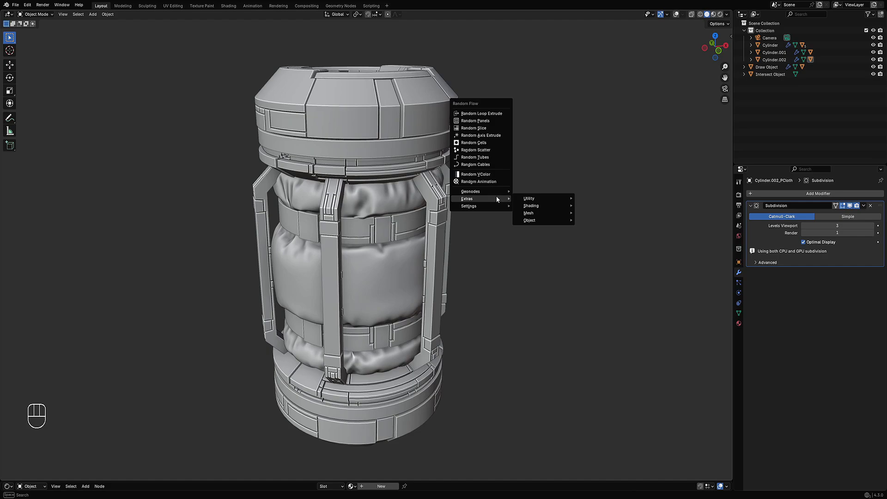
{"action": "mouse_move", "coordinate": [534, 202]}
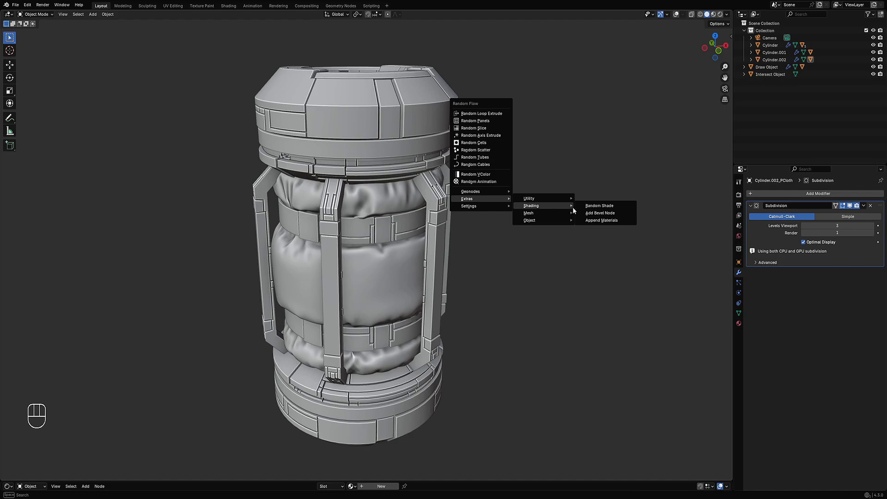
{"action": "left_click", "coordinate": [592, 221]}
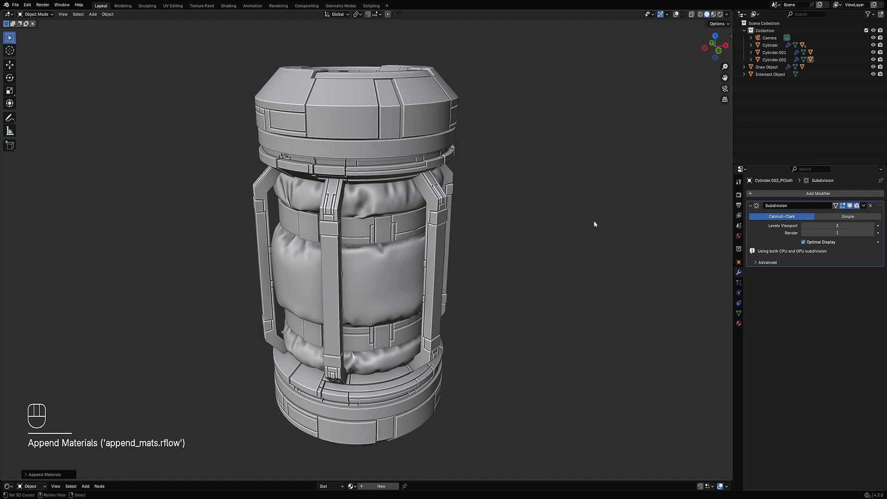
Show the overlays again and assign the rflow_cloth material to the inner cylinder.
{"action": "scroll", "coordinate": [434, 262], "scroll_direction": "down", "scroll_amount": 4}
{"action": "scroll", "coordinate": [433, 262], "scroll_direction": "up", "scroll_amount": 3}
{"action": "left_click", "coordinate": [417, 240]}
{"action": "key", "text": "shift+alt+z"}
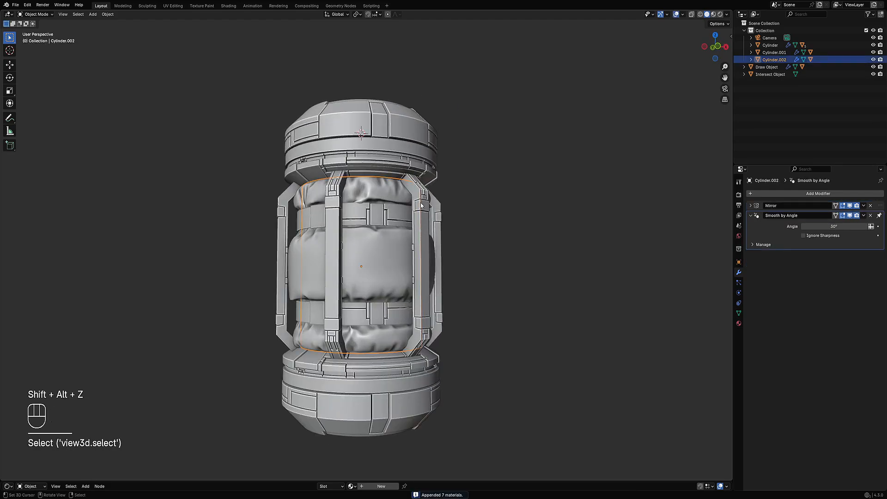
{"action": "key", "text": "ctrl+shift+x"}
{"action": "mouse_move", "coordinate": [420, 201]}
{"action": "mouse_move", "coordinate": [406, 158]}
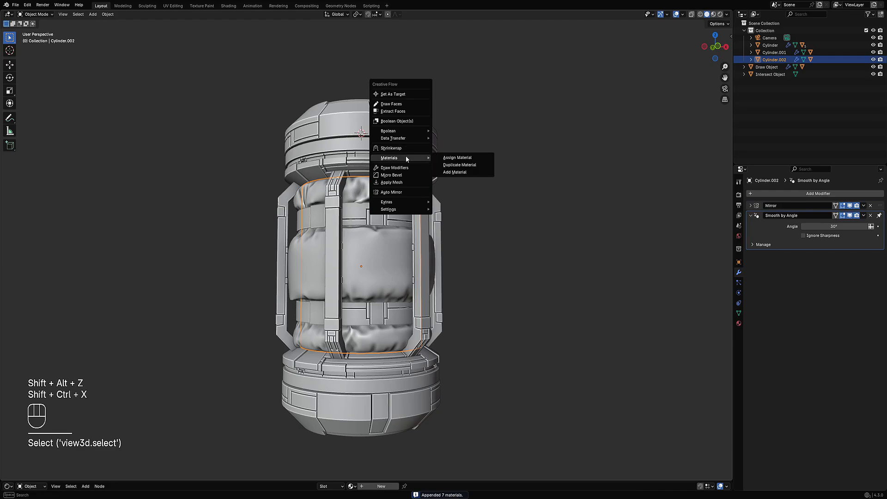
{"action": "left_click", "coordinate": [444, 158]}
{"action": "left_click", "coordinate": [459, 162]}
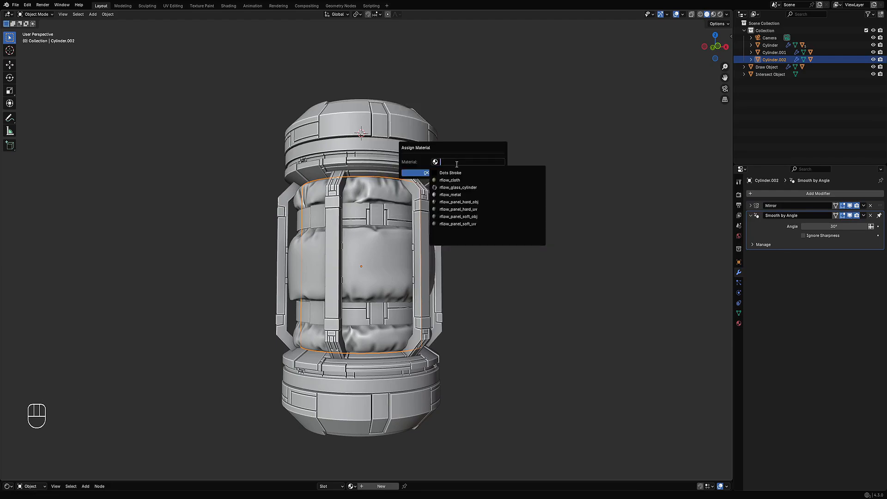
{"action": "left_click", "coordinate": [455, 182]}
{"action": "left_click", "coordinate": [437, 174]}
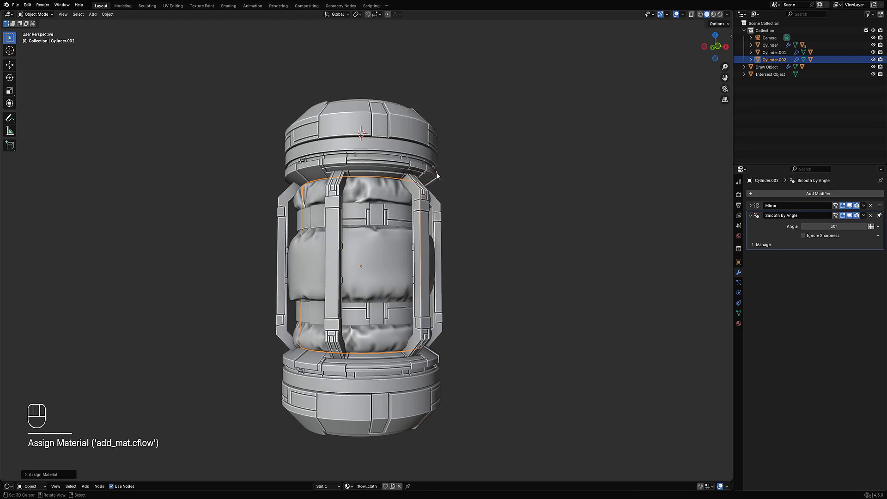
Hide the puffed cloth and select the panels covering the vertical struts.
{"action": "left_click", "coordinate": [392, 254]}
{"action": "key", "text": "h"}
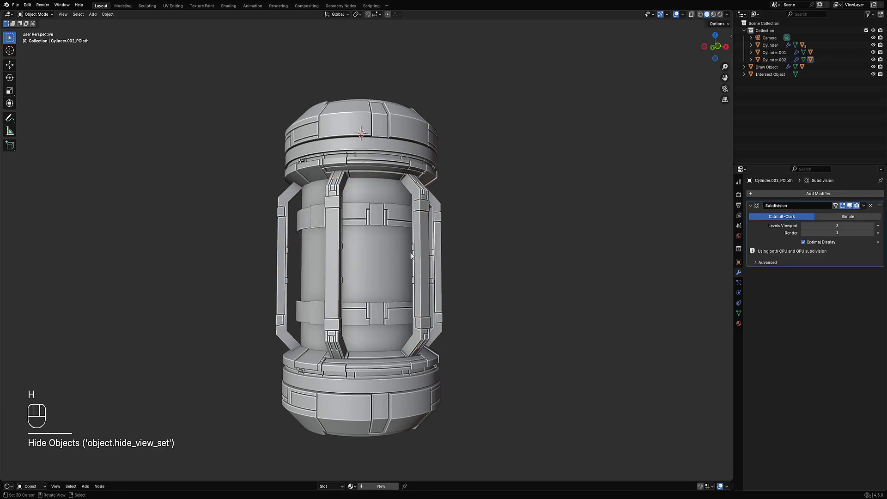
{"action": "left_click", "coordinate": [418, 251]}
Enlarge the lower editor area to nearly half the window height and switch it to the Image Editor.
{"action": "key", "text": "ctrl+space"}
{"action": "key", "text": "ctrl+space"}
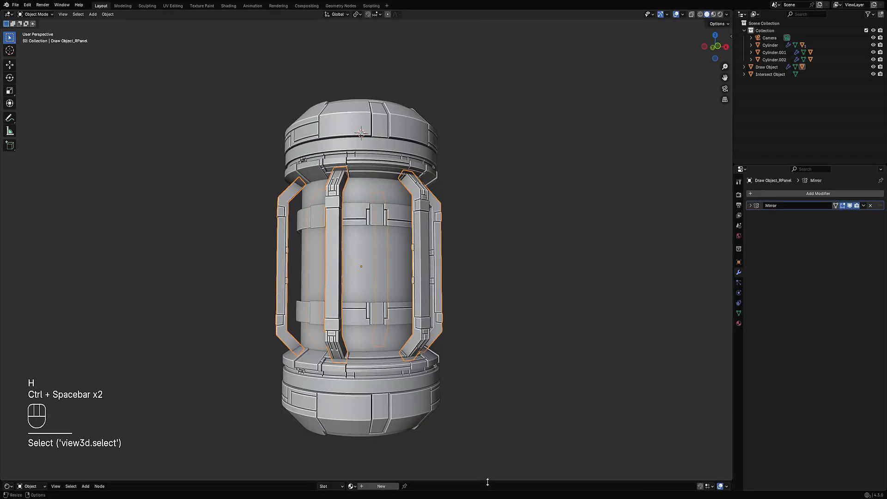
{"action": "left_click_drag", "start_coordinate": [347, 481], "coordinate": [347, 281]}
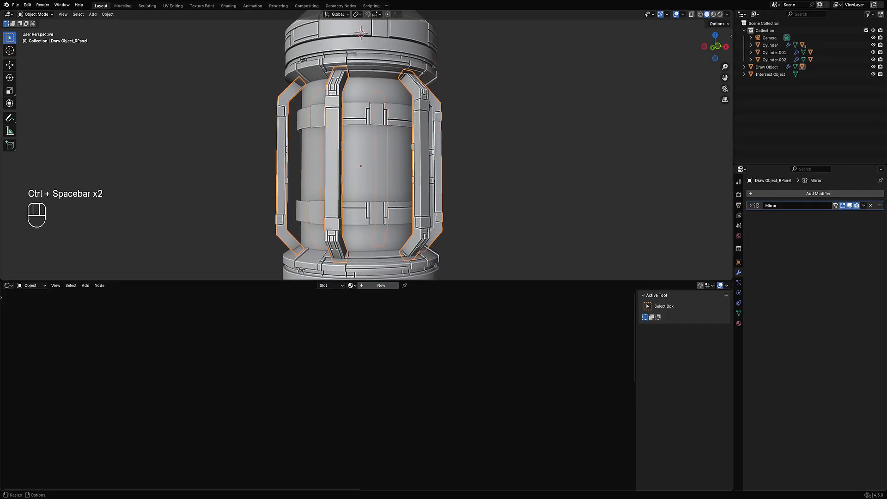
{"action": "left_click", "coordinate": [8, 285]}
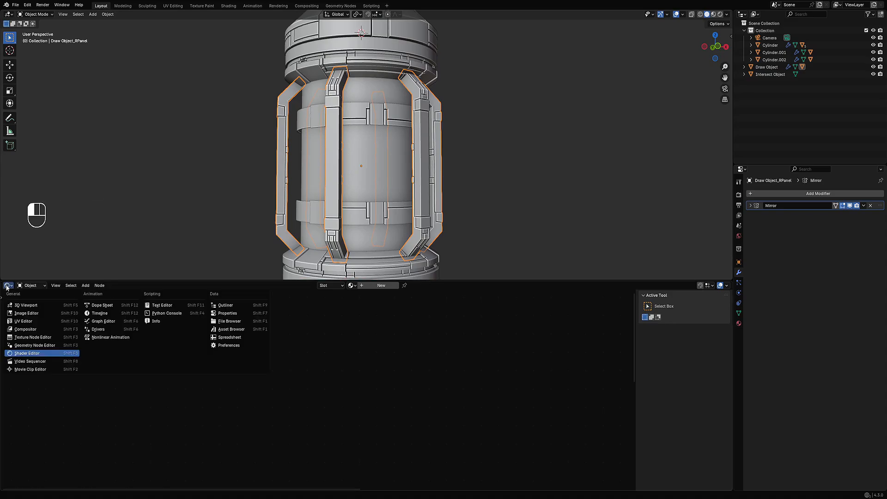
{"action": "left_click", "coordinate": [28, 314]}
{"action": "left_click", "coordinate": [338, 197]}
{"action": "left_click", "coordinate": [338, 197]}
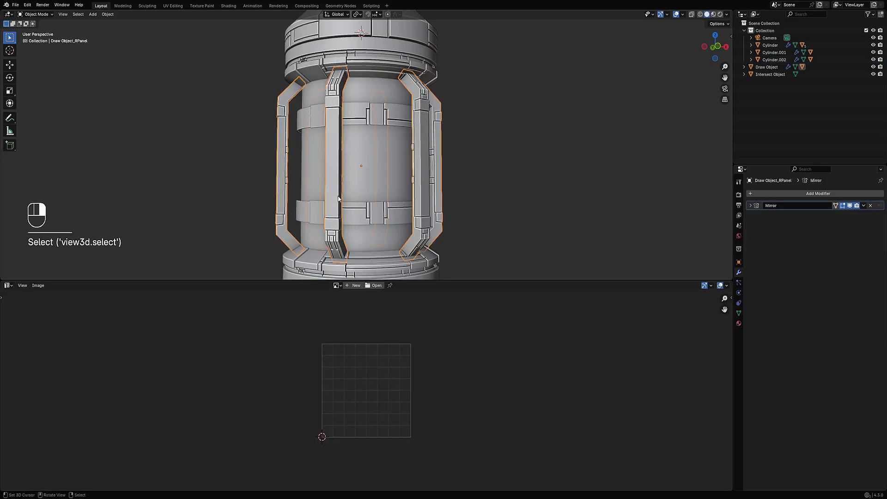
Select the strut panels' whole mesh in Edit Mode, save, and run Straight UV with limit UV, Even edge length and margin 0.001.
{"action": "key", "text": "Tab"}
{"action": "key", "text": "a"}
{"action": "middle_click_drag", "start_coordinate": [409, 191], "coordinate": [373, 185]}
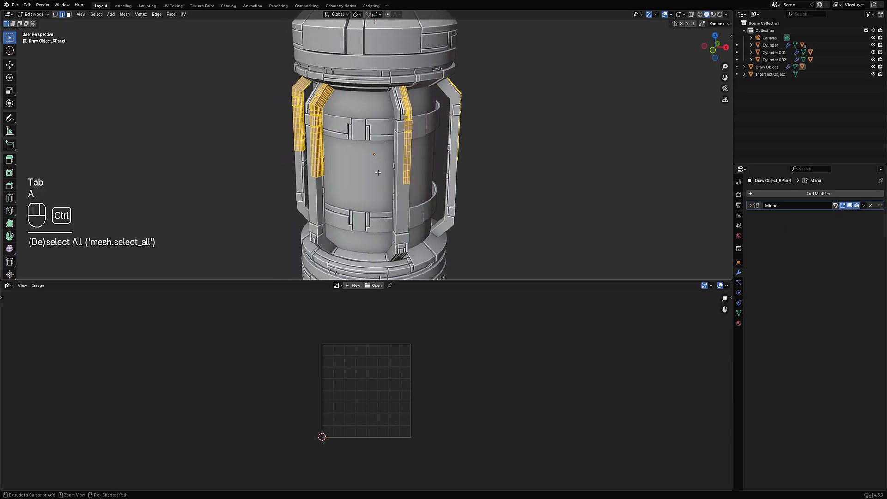
{"action": "key", "text": "ctrl+s"}
{"action": "key", "text": "shift+q"}
{"action": "mouse_move", "coordinate": [372, 184]}
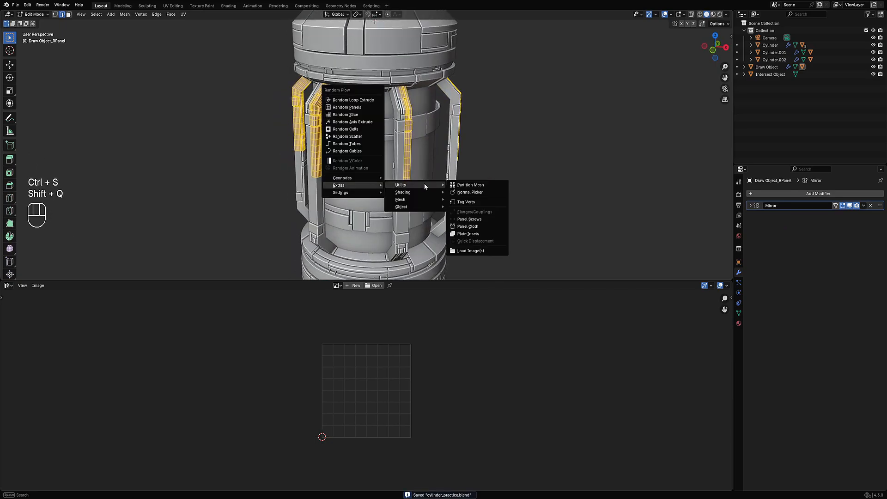
{"action": "mouse_move", "coordinate": [416, 198]}
{"action": "left_click", "coordinate": [463, 217]}
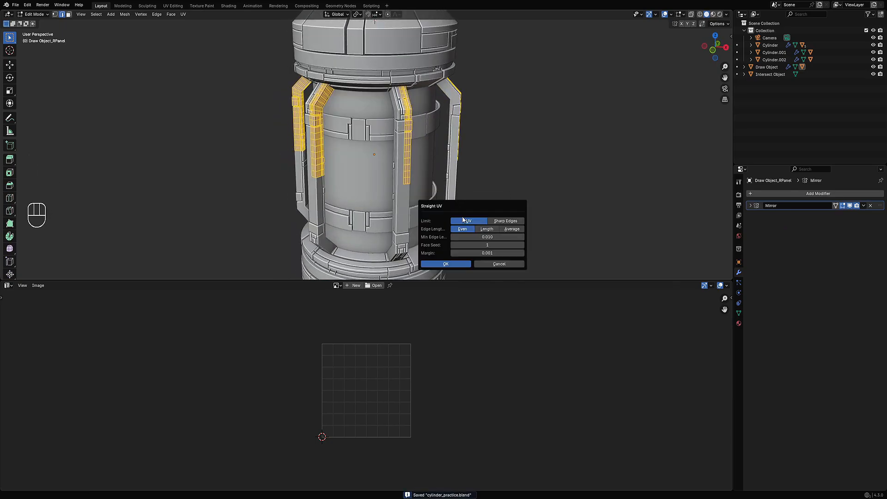
{"action": "left_click", "coordinate": [460, 265]}
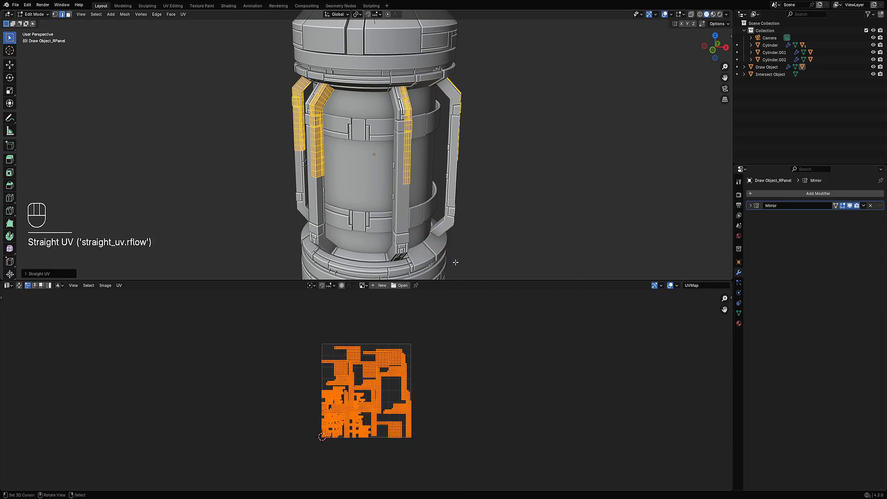
Examine the strut panels' UV layout up close, clear the selection and return to Object Mode.
{"action": "scroll", "coordinate": [377, 374], "scroll_direction": "up", "scroll_amount": 6}
{"action": "scroll", "coordinate": [377, 372], "scroll_direction": "down", "scroll_amount": 5}
{"action": "scroll", "coordinate": [379, 372], "scroll_direction": "up", "scroll_amount": 5}
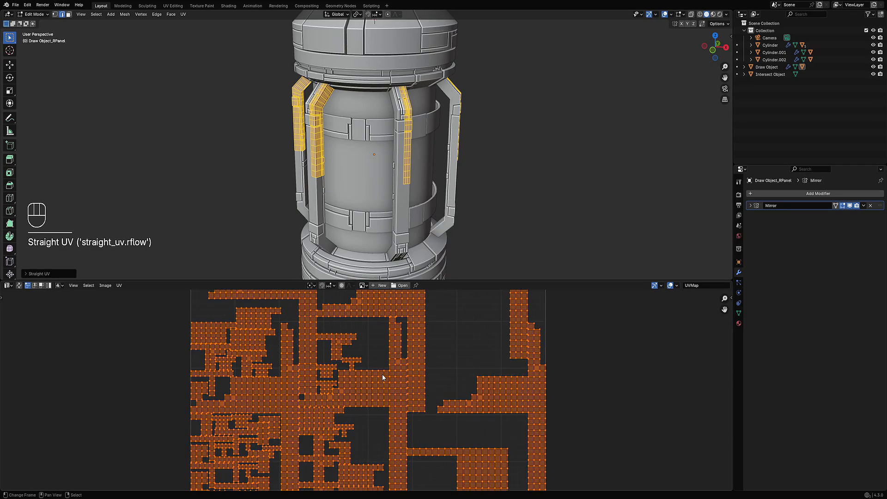
{"action": "key", "text": "alt+a"}
{"action": "scroll", "coordinate": [384, 175], "scroll_direction": "down", "scroll_amount": 2}
{"action": "middle_click_drag", "start_coordinate": [385, 174], "coordinate": [395, 190]}
{"action": "scroll", "coordinate": [395, 189], "scroll_direction": "up", "scroll_amount": 2}
{"action": "key", "text": "Tab"}
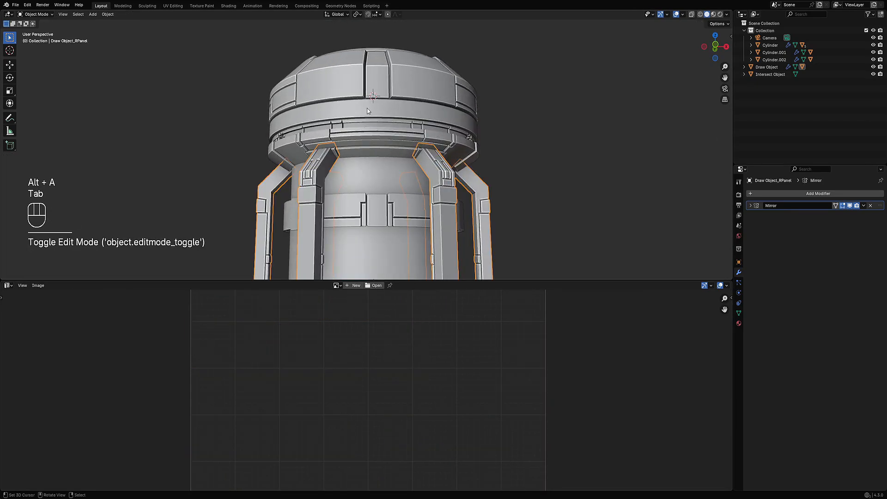
Select the whole mesh of the cylinder head's band panel (Cylinder_RPanel) in Edit Mode and run Straight UV on it.
{"action": "right_click", "coordinate": [367, 106]}
{"action": "key", "text": "Tab"}
{"action": "key", "text": "a"}
{"action": "middle_click_drag", "start_coordinate": [398, 279], "coordinate": [390, 211]}
{"action": "key", "text": "u"}
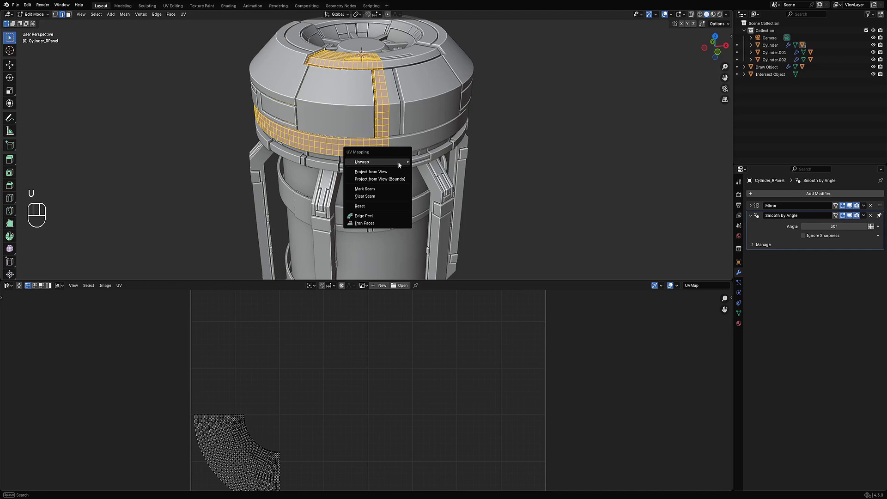
{"action": "mouse_move", "coordinate": [398, 162]}
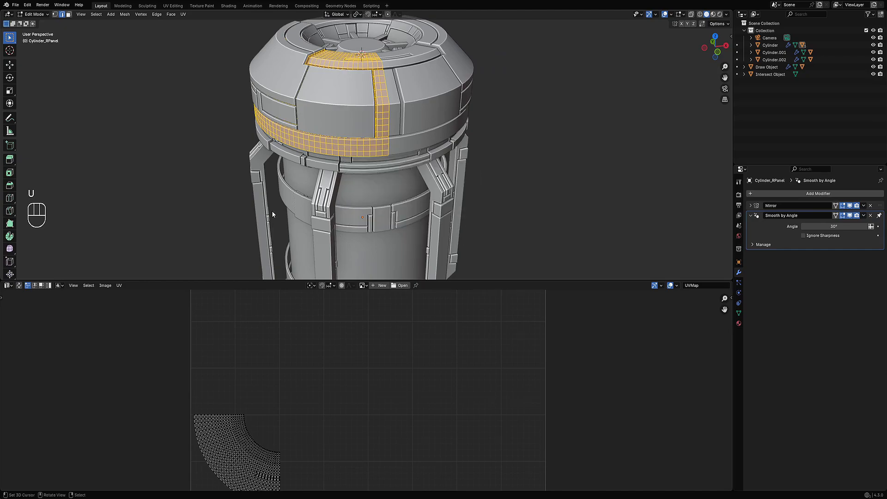
{"action": "key", "text": "shift+q"}
{"action": "mouse_move", "coordinate": [359, 192]}
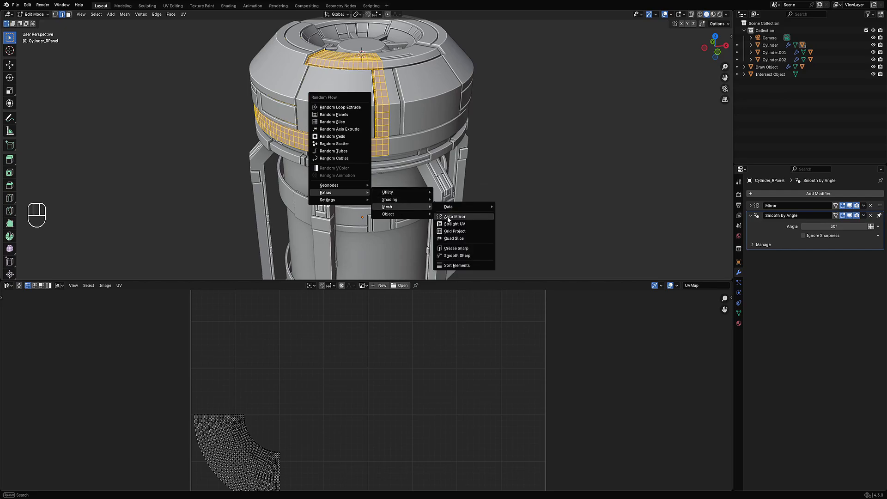
{"action": "left_click", "coordinate": [452, 225]}
{"action": "left_click", "coordinate": [435, 270]}
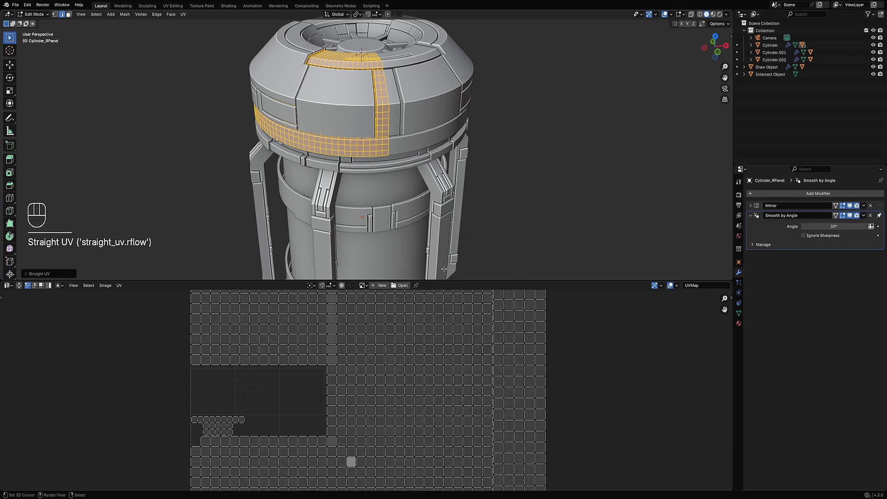
Check the UV layout of the large outer head panels in Edit Mode and return to Object Mode.
{"action": "key", "text": "Tab"}
{"action": "left_click", "coordinate": [365, 105]}
{"action": "key", "text": "Tab"}
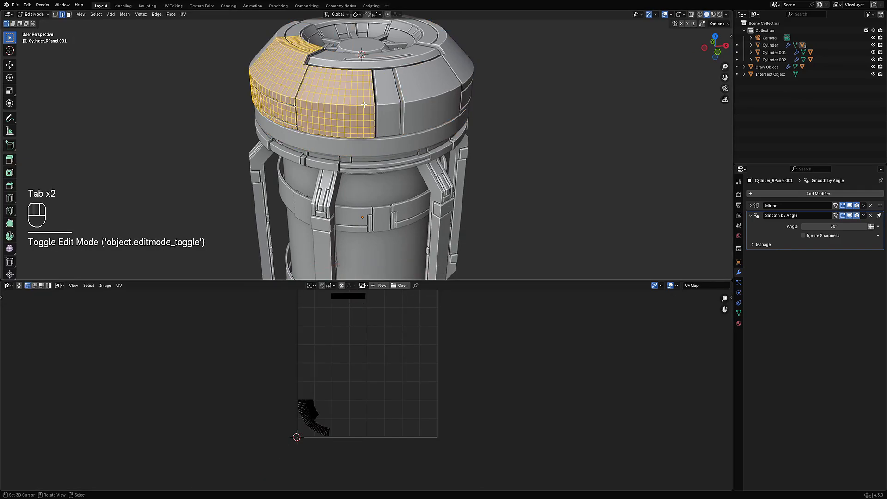
{"action": "scroll", "coordinate": [364, 105], "scroll_direction": "down", "scroll_amount": 2}
{"action": "key", "text": "Tab"}
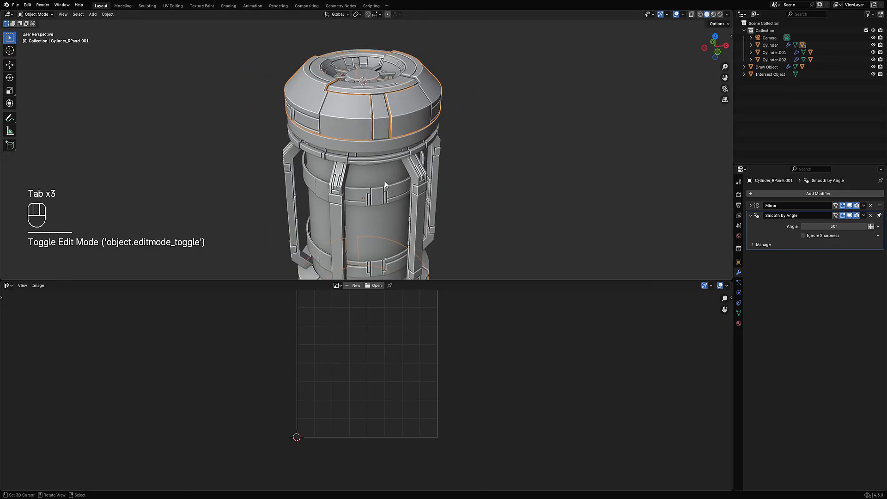
Select the inner cylinder body behind the struts and hide it.
{"action": "left_click", "coordinate": [385, 183]}
{"action": "middle_click_drag", "start_coordinate": [384, 183], "coordinate": [391, 158]}
{"action": "key", "text": "h"}
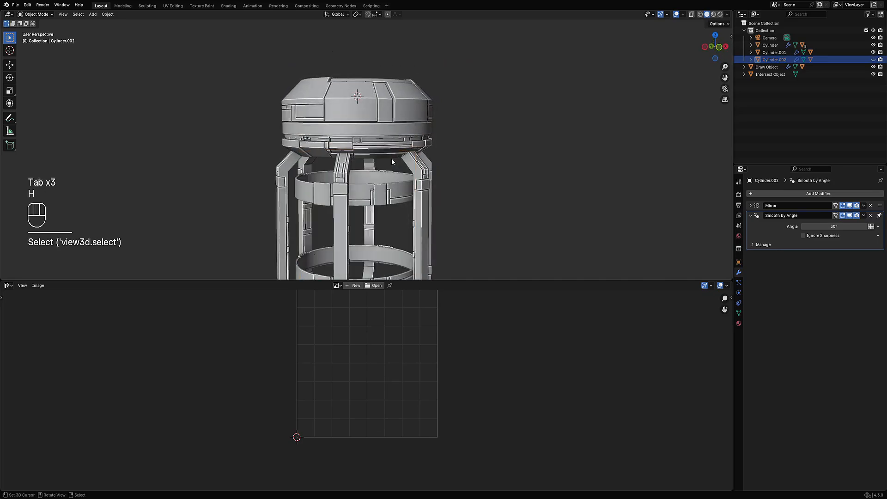
Select the remaining visible objects as a group, view their combined UVs in Edit Mode, then leave and clear the selection.
{"action": "left_click", "coordinate": [387, 141], "text": "shift"}
{"action": "key", "text": "shift+g"}
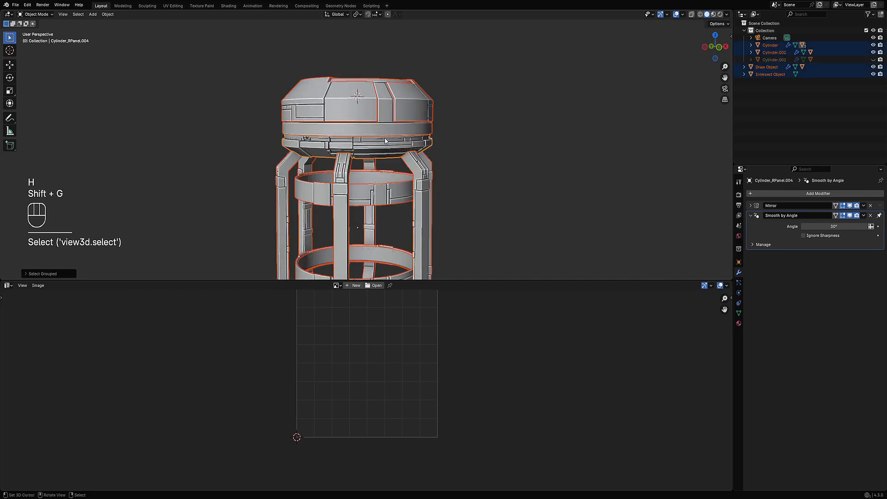
{"action": "key", "text": "Tab"}
{"action": "key", "text": "a"}
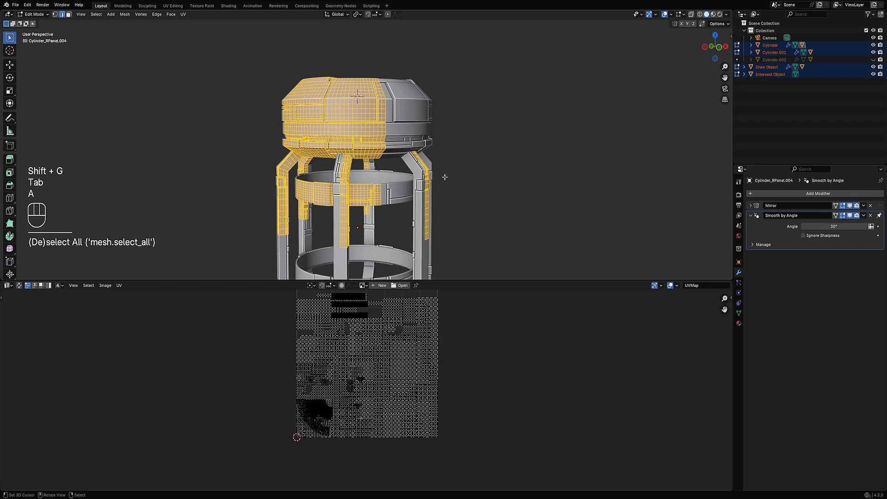
{"action": "key", "text": "Tab"}
{"action": "middle_click_drag", "start_coordinate": [445, 177], "coordinate": [415, 208]}
{"action": "key", "text": "alt+a"}
Select the whole mesh of the large outer head panels (Cylinder_RPanel.001) and straighten their UVs with Straight UV.
{"action": "left_click", "coordinate": [351, 92]}
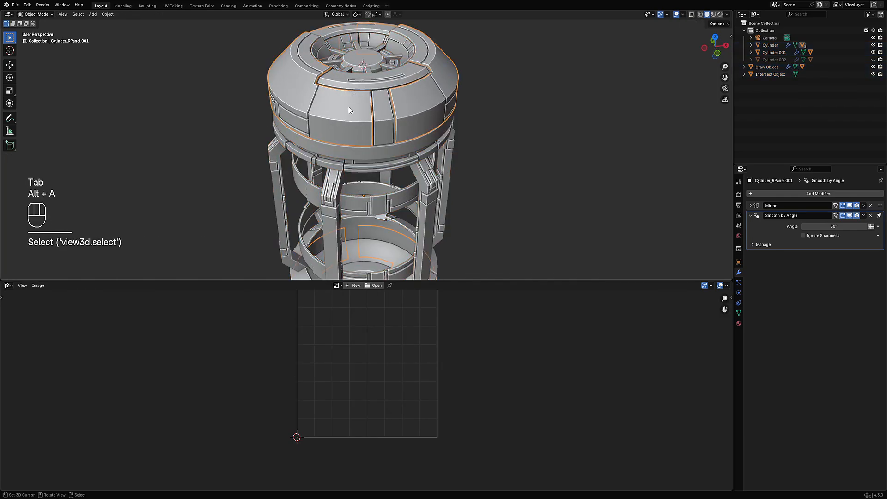
{"action": "key", "text": "Tab"}
{"action": "key", "text": "a"}
{"action": "key", "text": "u"}
{"action": "mouse_move", "coordinate": [403, 140]}
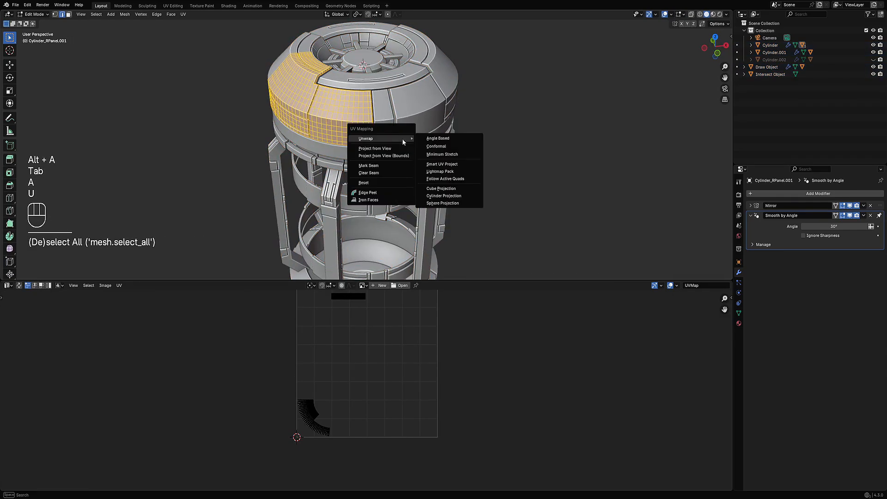
{"action": "key", "text": "shift+q"}
{"action": "mouse_move", "coordinate": [439, 165]}
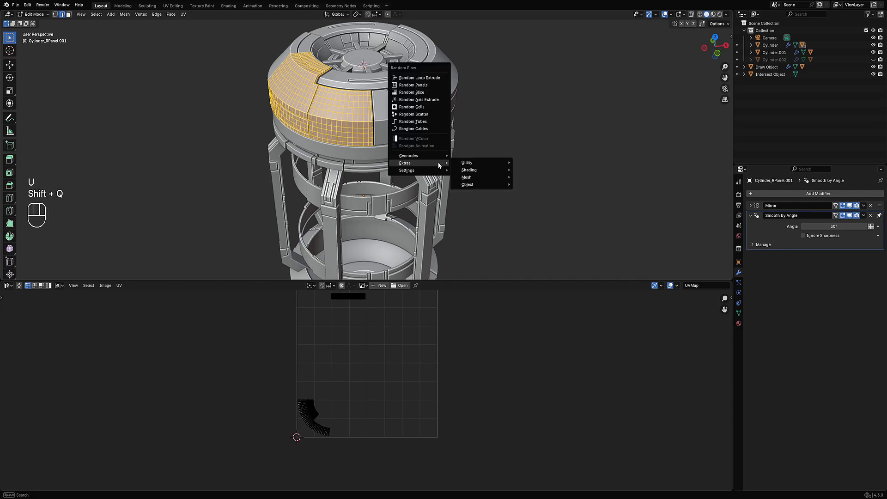
{"action": "mouse_move", "coordinate": [467, 177]}
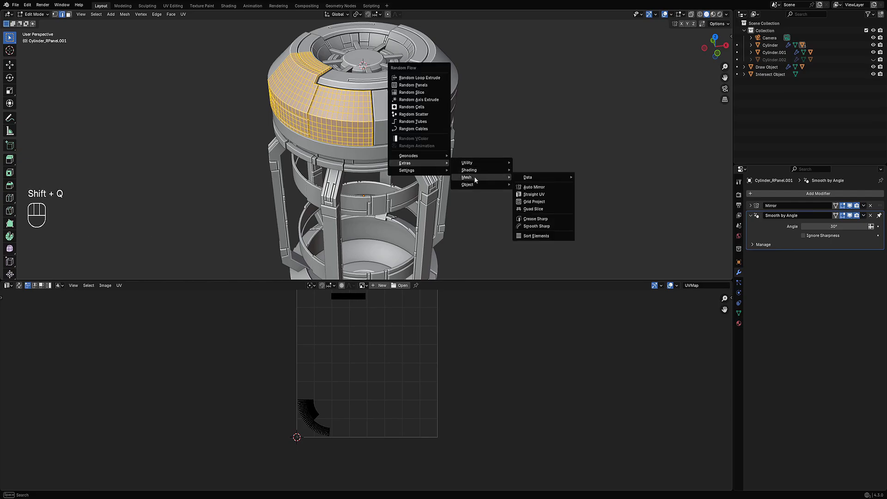
{"action": "left_click", "coordinate": [534, 193]}
{"action": "left_click", "coordinate": [519, 239]}
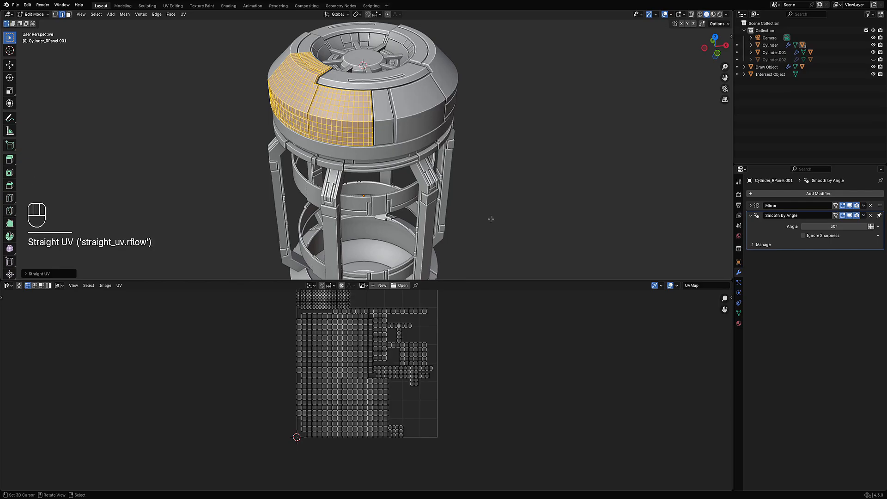
Examine the base cylinder's mesh and UV layout in Edit Mode and return to Object Mode.
{"action": "key", "text": "Tab"}
{"action": "left_click", "coordinate": [383, 103]}
{"action": "key", "text": "Tab"}
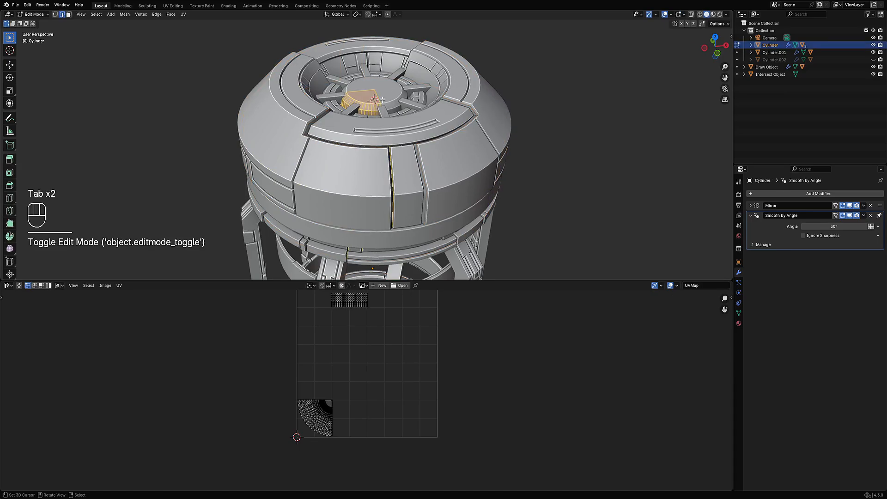
{"action": "key", "text": "a"}
{"action": "middle_click_drag", "start_coordinate": [382, 99], "coordinate": [394, 119]}
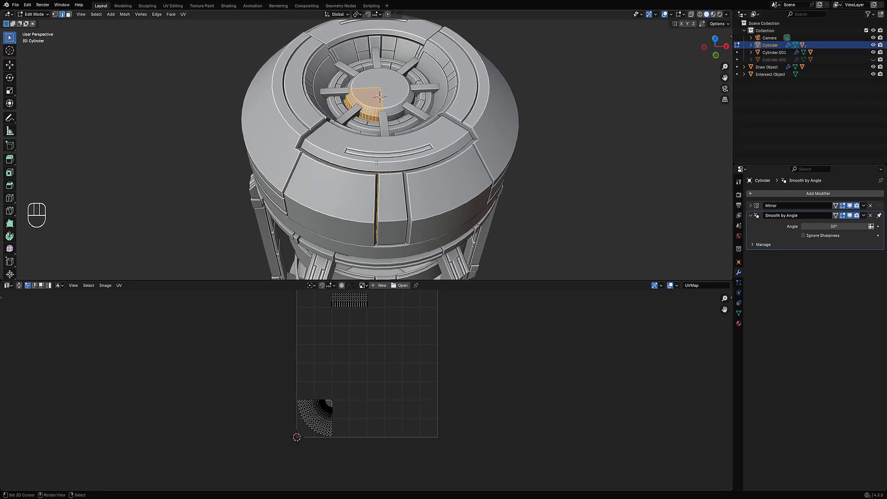
{"action": "key", "text": "Tab"}
Select the radial spokes in the head's top recess (Intersect Object) and open them in Edit Mode.
{"action": "left_click", "coordinate": [356, 109]}
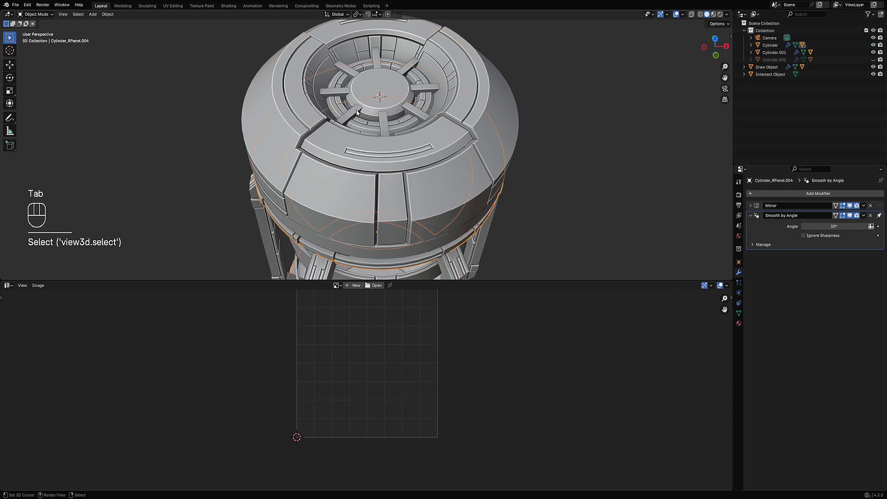
{"action": "key", "text": "Tab"}
{"action": "middle_click_drag", "start_coordinate": [506, 104], "coordinate": [425, 156]}
{"action": "scroll", "coordinate": [425, 157], "scroll_direction": "up", "scroll_amount": 5}
{"action": "key", "text": "2"}
{"action": "key", "text": "alt+a"}
{"action": "right_click", "coordinate": [330, 130], "text": "alt+shift"}
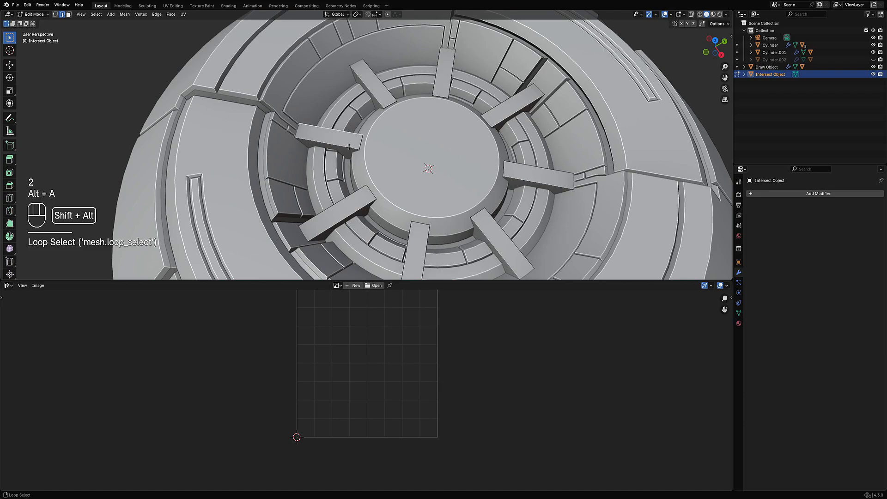
{"action": "key", "text": "a"}
{"action": "key", "text": "ctrl+b"}
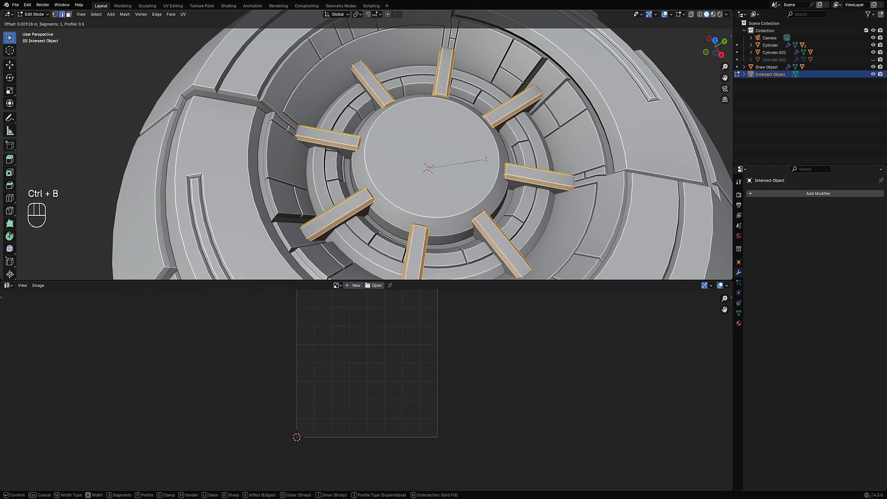
{"action": "right_click", "coordinate": [486, 159]}
Show the mesh in wireframe and select the inner end faces of two neighbouring spokes in face mode.
{"action": "middle_click_drag", "start_coordinate": [483, 164], "coordinate": [416, 142]}
{"action": "key", "text": "shift+z"}
{"action": "key", "text": "3"}
{"action": "left_click", "coordinate": [352, 134]}
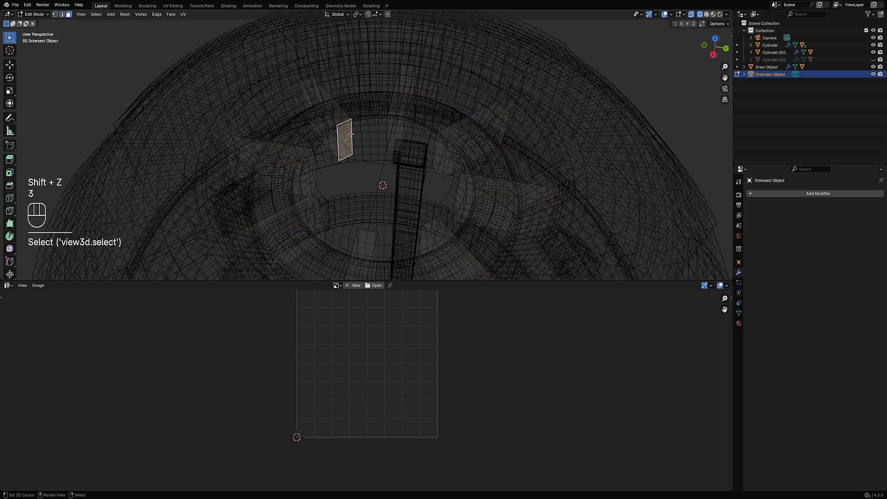
{"action": "left_click", "coordinate": [320, 171], "text": "shift"}
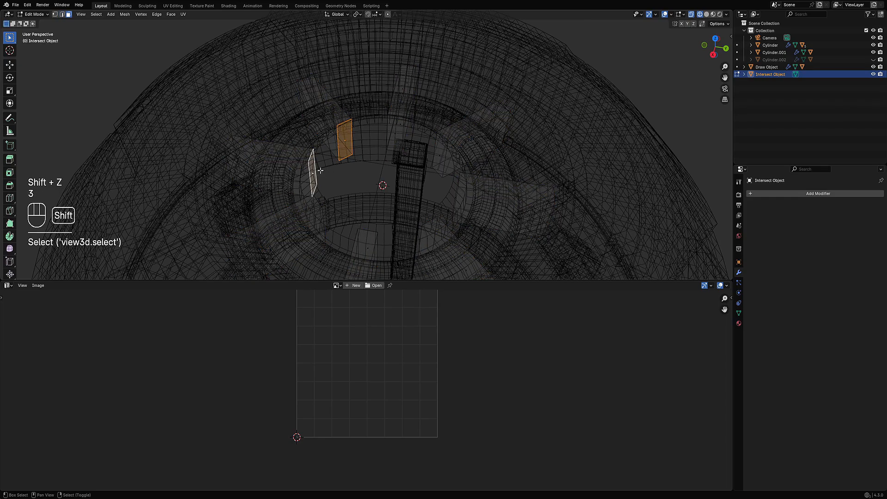
{"action": "key", "text": "shift+g"}
{"action": "left_click", "coordinate": [391, 166]}
{"action": "key", "text": "alt+s"}
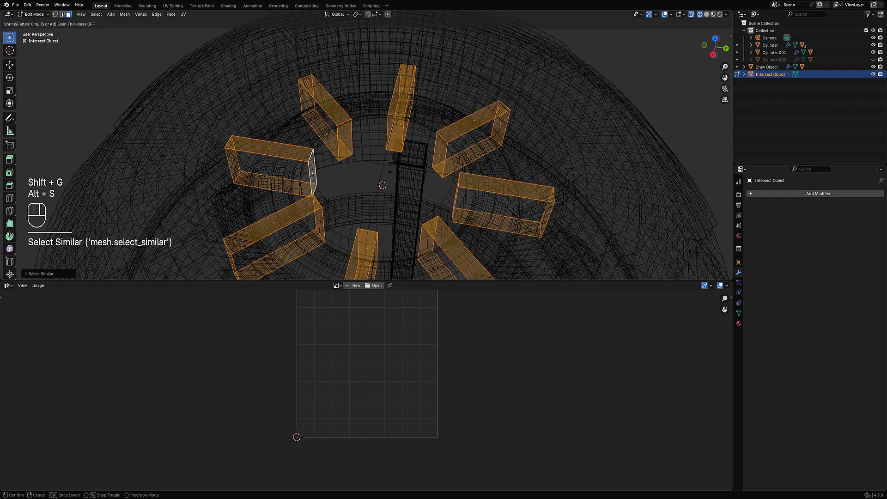
{"action": "key", "text": "ctrl+z"}
Extend the selection to all similar spoke end faces, push them outward about 0.01 m with Shrink/Fatten, and restore solid shading.
{"action": "key", "text": "shift+g"}
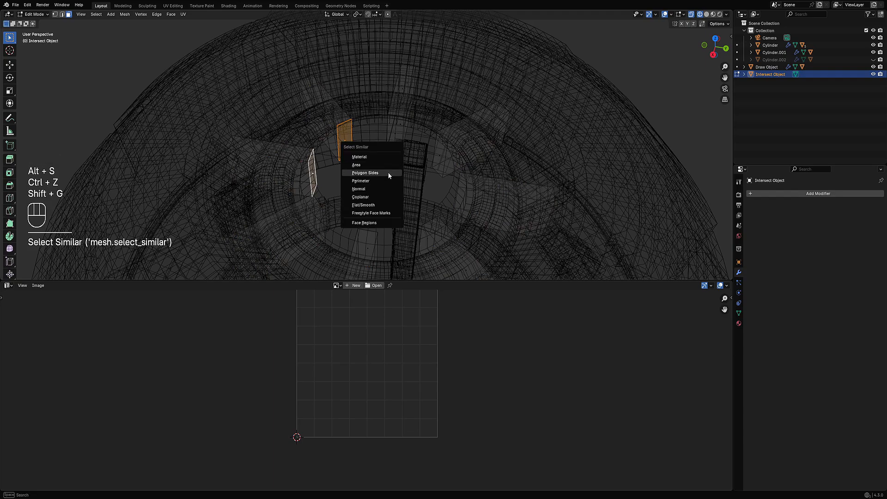
{"action": "left_click", "coordinate": [388, 174]}
{"action": "key", "text": "alt+s"}
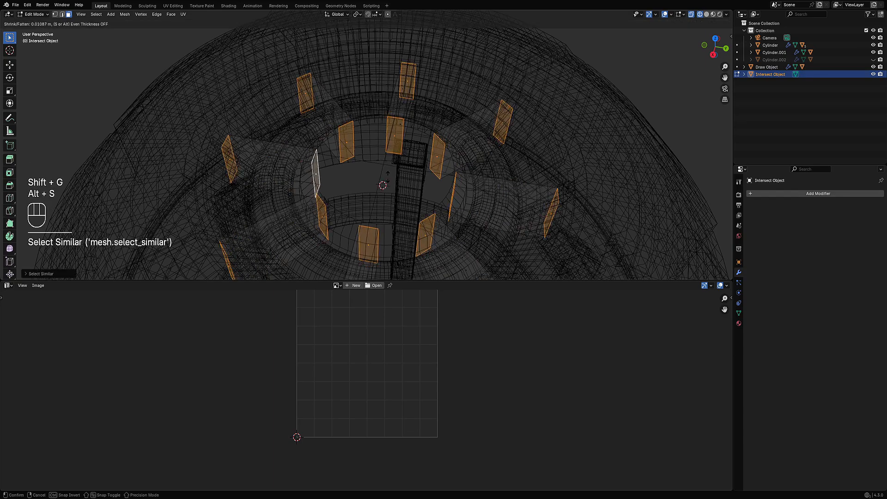
{"action": "left_click", "coordinate": [386, 178]}
{"action": "key", "text": "shift+z"}
Select all of the spokes' geometry, bevel their edges slightly and return to Object Mode.
{"action": "key", "text": "a"}
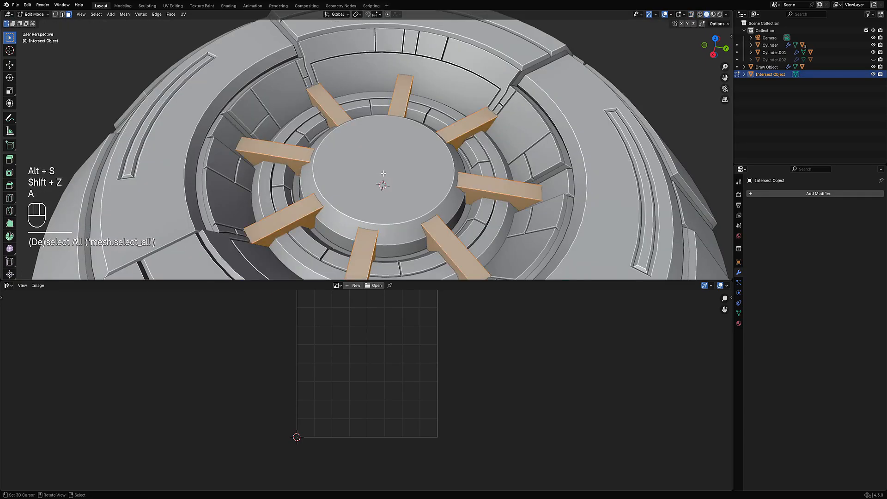
{"action": "key", "text": "ctrl+b"}
{"action": "left_click", "coordinate": [401, 168]}
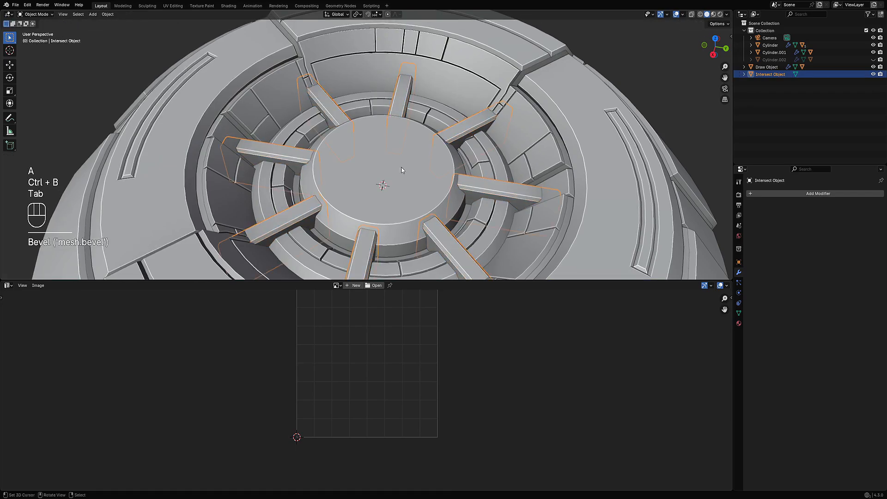
{"action": "key", "text": "Tab"}
{"action": "scroll", "coordinate": [397, 166], "scroll_direction": "down", "scroll_amount": 5}
{"action": "middle_click_drag", "start_coordinate": [398, 166], "coordinate": [392, 167]}
{"action": "key", "text": "Tab"}
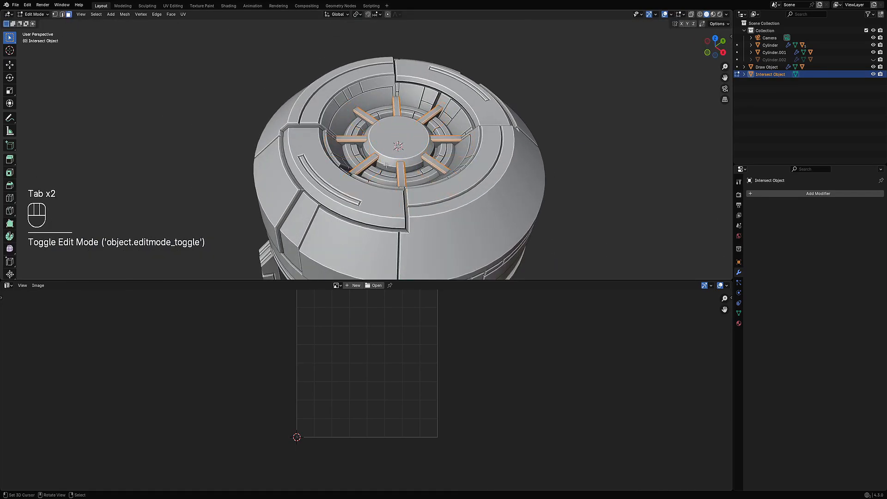
{"action": "key", "text": "Tab"}
Select the whole mesh of the inner ring panels beneath the spokes (Cylinder_RPanel.002) and run Straight UV on it.
{"action": "left_click", "coordinate": [362, 160]}
{"action": "key", "text": "Tab"}
{"action": "key", "text": "a"}
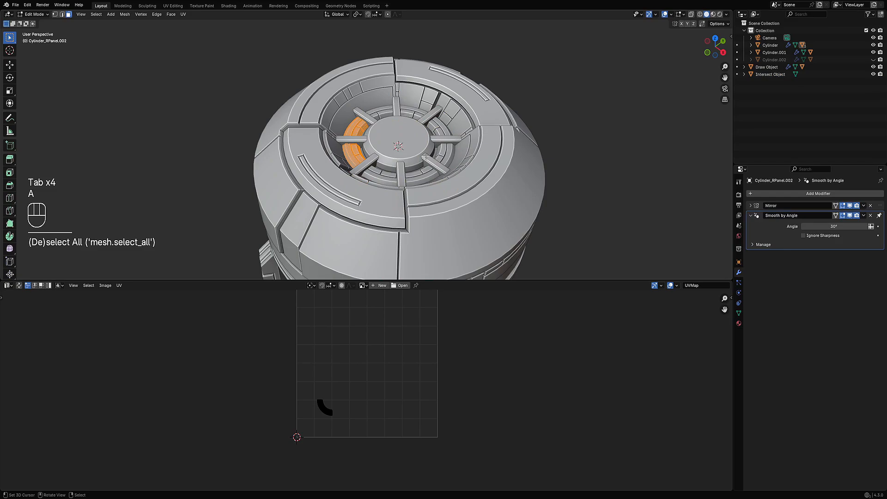
{"action": "key", "text": "u"}
{"action": "left_click", "coordinate": [383, 148]}
{"action": "key", "text": "shift+q"}
{"action": "mouse_move", "coordinate": [475, 134]}
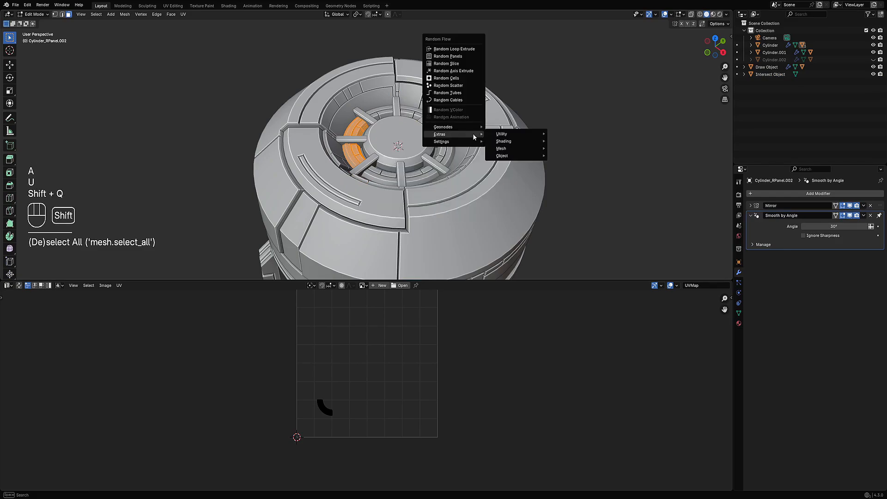
{"action": "mouse_move", "coordinate": [503, 134]}
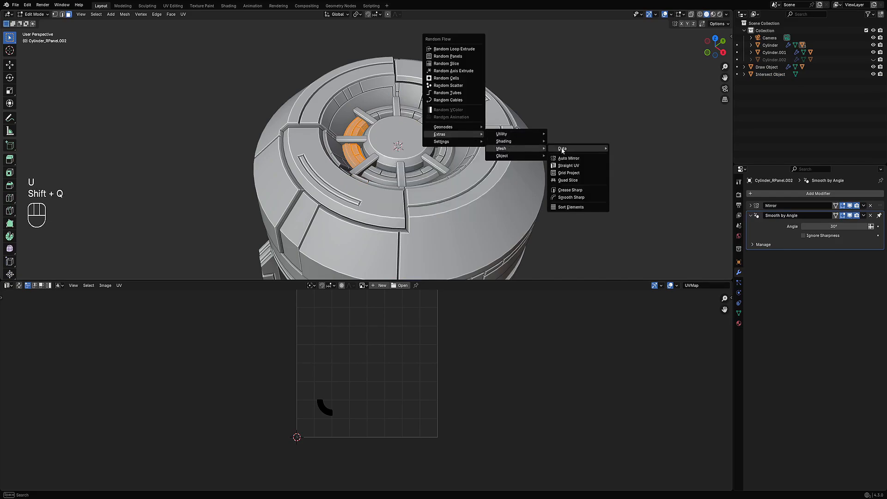
{"action": "left_click", "coordinate": [577, 168]}
{"action": "left_click", "coordinate": [568, 212]}
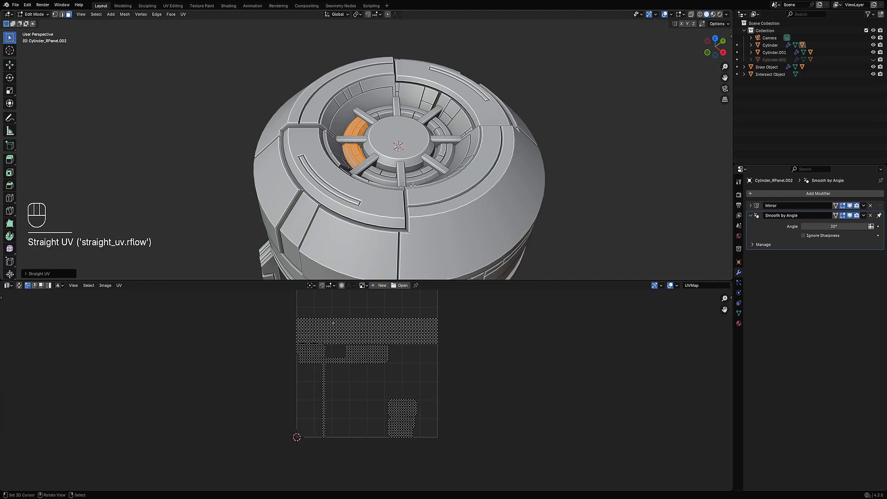
Check the UV layouts of the outer head panels and the inner ring panels in Edit Mode.
{"action": "key", "text": "Tab"}
{"action": "left_click", "coordinate": [277, 184]}
{"action": "key", "text": "Tab"}
{"action": "key", "text": "Tab"}
{"action": "left_click", "coordinate": [276, 184]}
{"action": "key", "text": "Tab"}
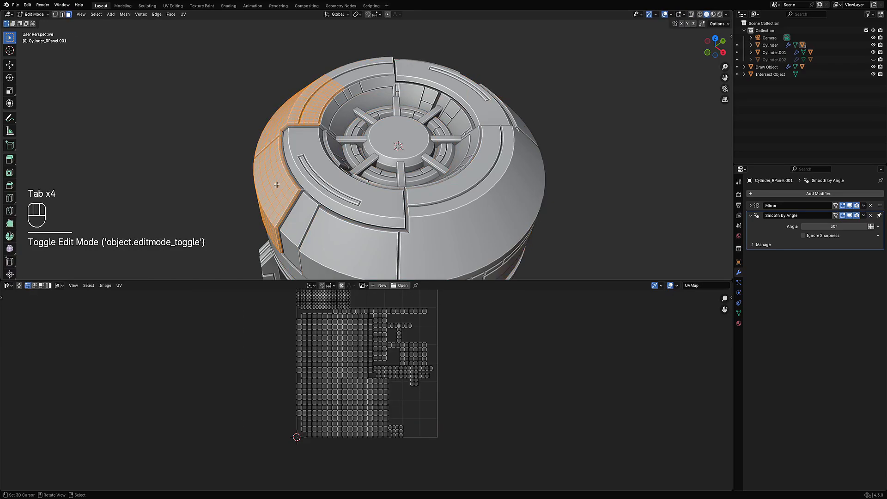
{"action": "key", "text": "Tab"}
{"action": "left_click", "coordinate": [381, 178]}
{"action": "key", "text": "Tab"}
{"action": "middle_click_drag", "start_coordinate": [382, 179], "coordinate": [326, 183]}
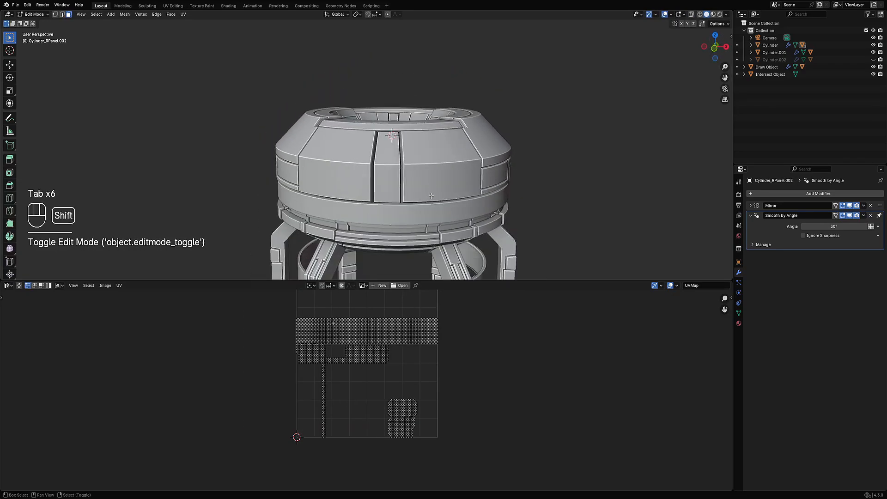
{"action": "key", "text": "Tab"}
Select the whole mesh of the lower rim panels under the head (Cylinder_RPanel.004) and run Straight UV on it.
{"action": "left_click", "coordinate": [335, 145]}
{"action": "key", "text": "Tab"}
{"action": "key", "text": "a"}
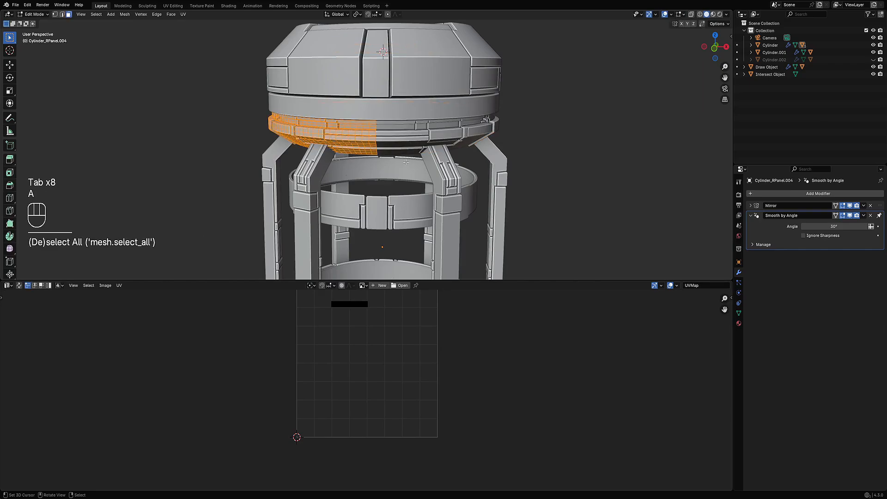
{"action": "key", "text": "shift+q"}
{"action": "mouse_move", "coordinate": [450, 139]}
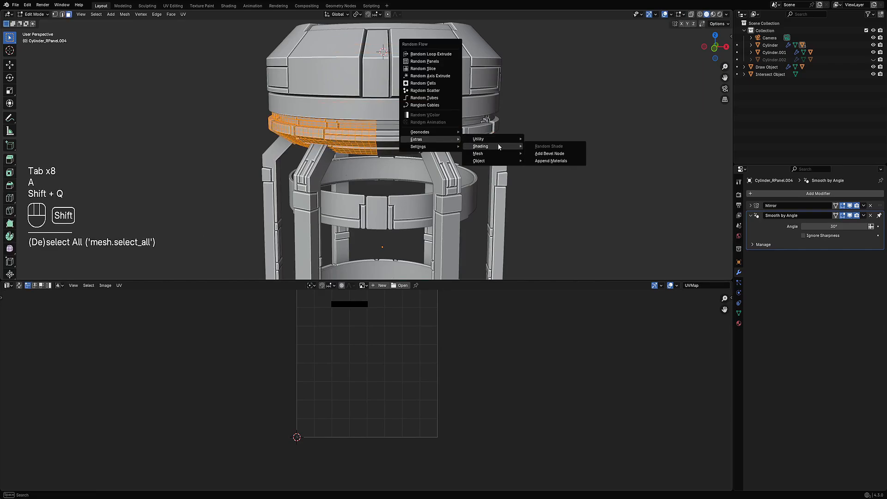
{"action": "mouse_move", "coordinate": [500, 154]}
{"action": "left_click", "coordinate": [543, 173]}
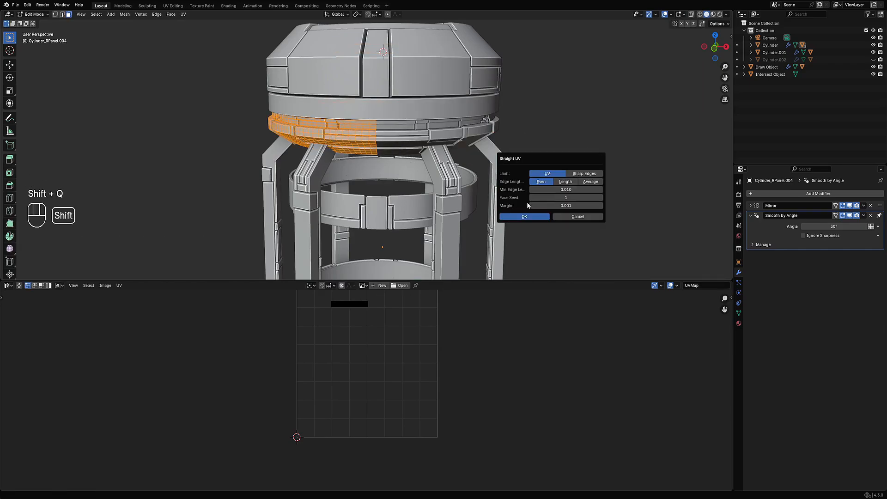
{"action": "left_click", "coordinate": [524, 216]}
{"action": "middle_click_drag", "start_coordinate": [463, 199], "coordinate": [412, 142]}
{"action": "key", "text": "Tab"}
Select the whole mesh of the band panels between the legs (Cylinder.001_RPanel) and straighten its UVs with Straight UV.
{"action": "left_click", "coordinate": [412, 143]}
{"action": "key", "text": "Tab"}
{"action": "key", "text": "a"}
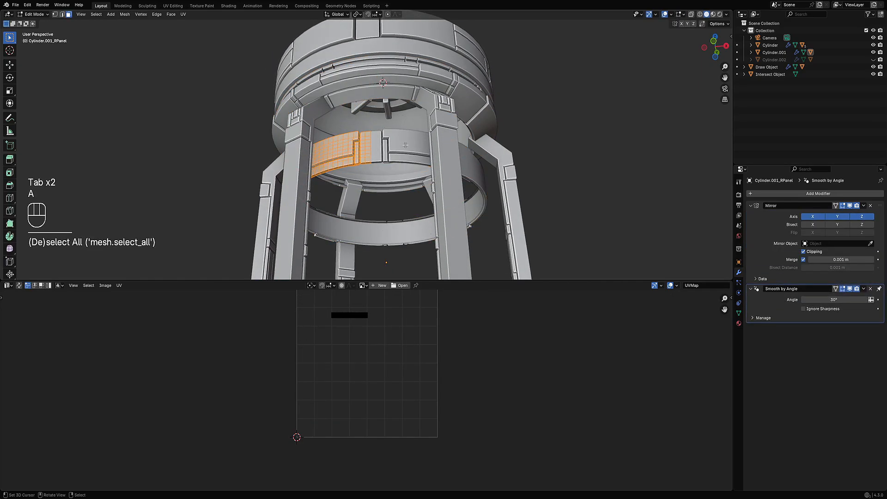
{"action": "key", "text": "shift+q"}
{"action": "mouse_move", "coordinate": [409, 147]}
{"action": "mouse_move", "coordinate": [441, 162]}
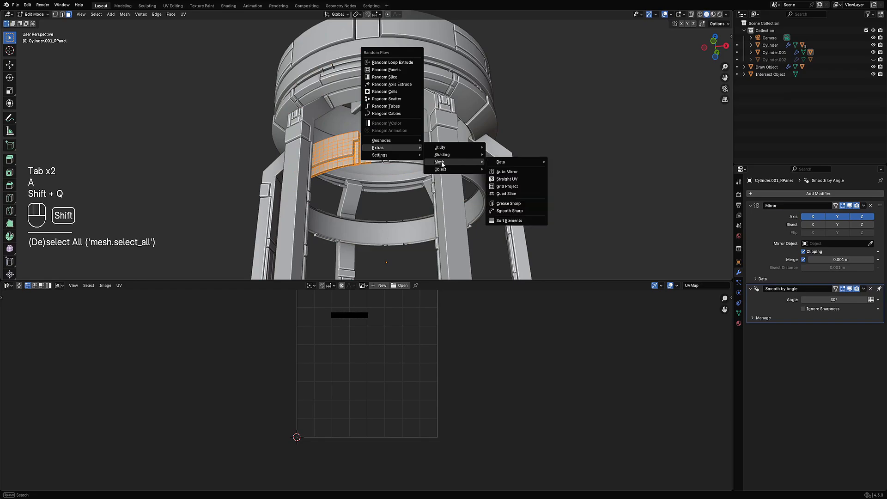
{"action": "left_click", "coordinate": [506, 181]}
{"action": "left_click", "coordinate": [499, 223]}
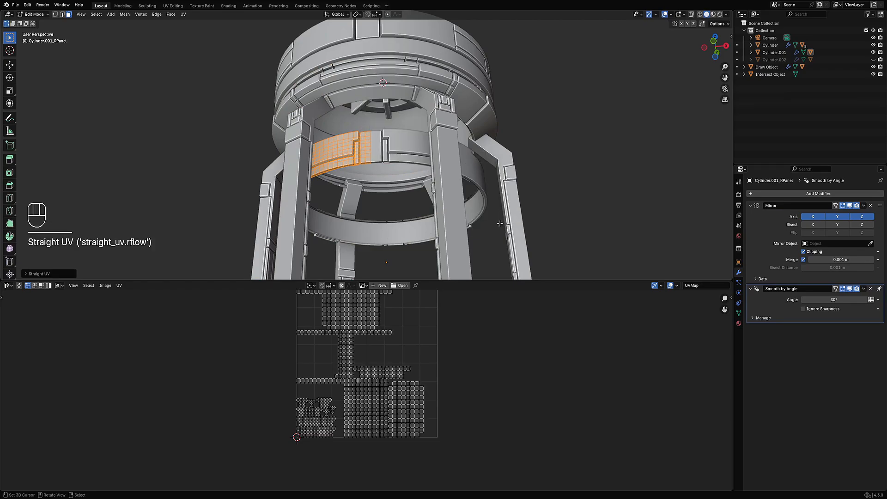
{"action": "middle_click_drag", "start_coordinate": [476, 177], "coordinate": [457, 194]}
{"action": "key", "text": "Tab"}
Check the UV layouts of the leg panels and the lower rim panels in Edit Mode, finishing in Object Mode.
{"action": "left_click", "coordinate": [430, 158]}
{"action": "key", "text": "Tab"}
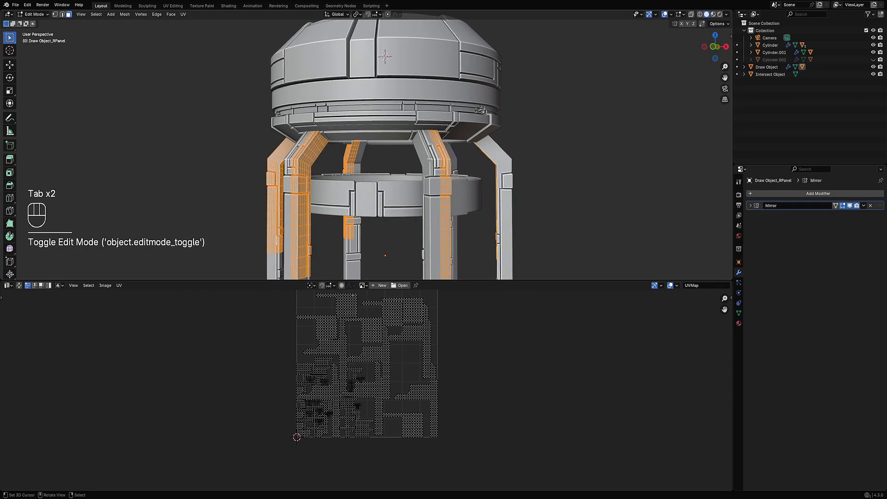
{"action": "middle_click_drag", "start_coordinate": [414, 157], "coordinate": [405, 85]}
{"action": "key", "text": "Tab"}
{"action": "left_click", "coordinate": [400, 76]}
{"action": "key", "text": "Tab"}
{"action": "scroll", "coordinate": [455, 123], "scroll_direction": "down", "scroll_amount": 5}
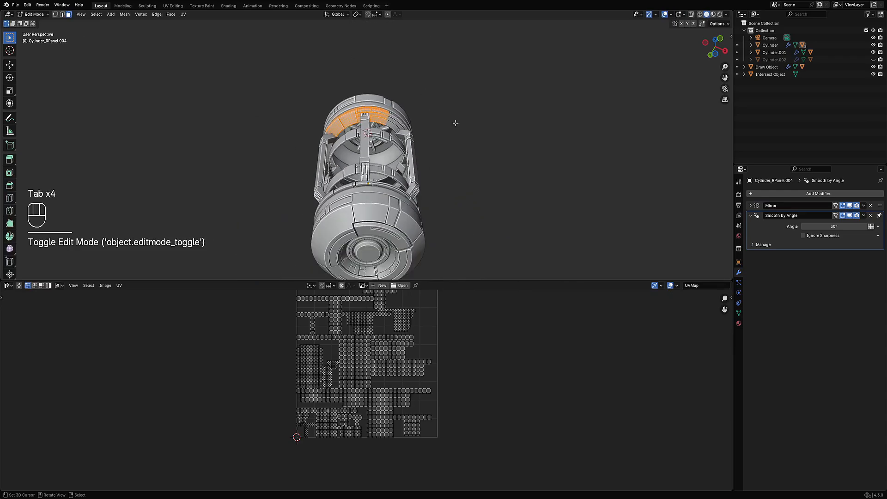
{"action": "middle_click_drag", "start_coordinate": [456, 123], "coordinate": [395, 171]}
{"action": "scroll", "coordinate": [396, 170], "scroll_direction": "up", "scroll_amount": 3}
{"action": "key", "text": "Tab"}
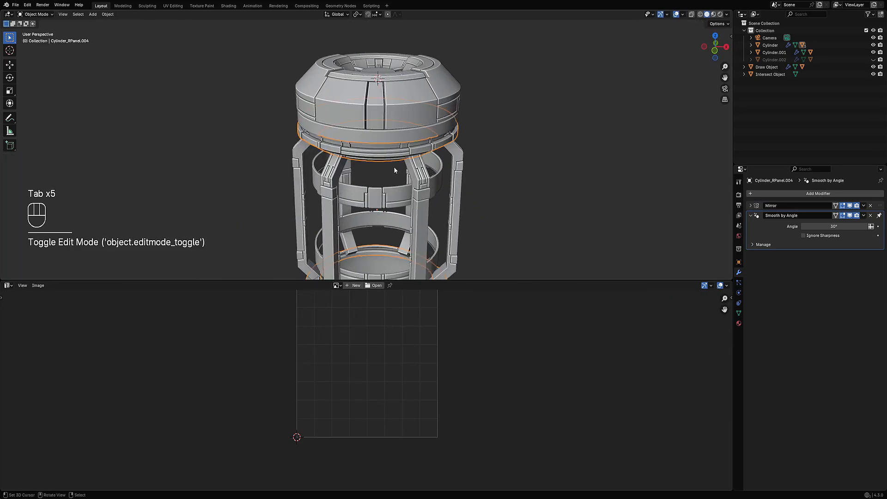
Reveal the hidden cloth, clear the selection and save the file.
{"action": "key", "text": "alt+h"}
{"action": "key", "text": "alt+a"}
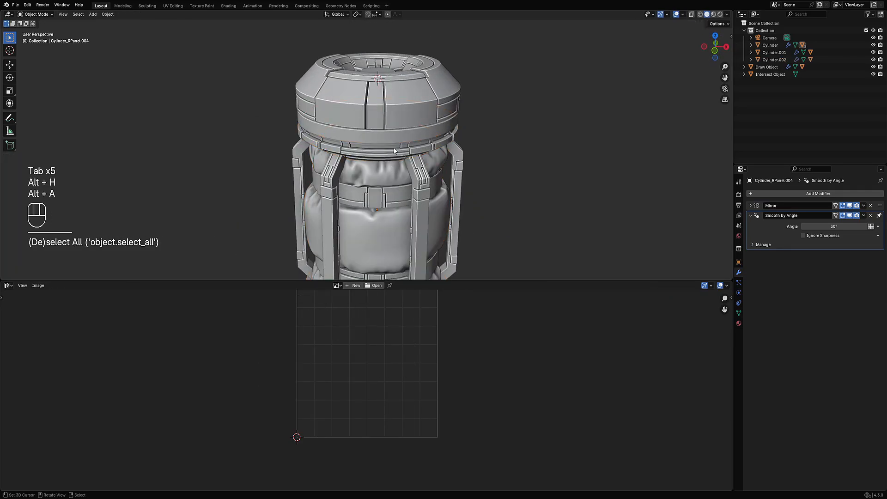
{"action": "key", "text": "ctrl+s"}
Hide the cloth and use Select Grouped from the outer head panels to select all remaining mesh objects.
{"action": "left_click", "coordinate": [387, 181]}
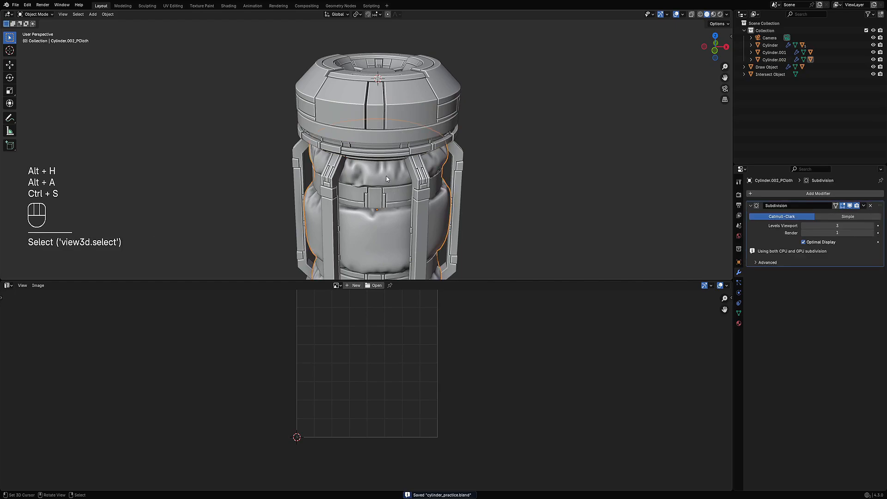
{"action": "key", "text": "h"}
{"action": "left_click", "coordinate": [391, 125]}
{"action": "key", "text": "shift+g"}
{"action": "left_click", "coordinate": [390, 121]}
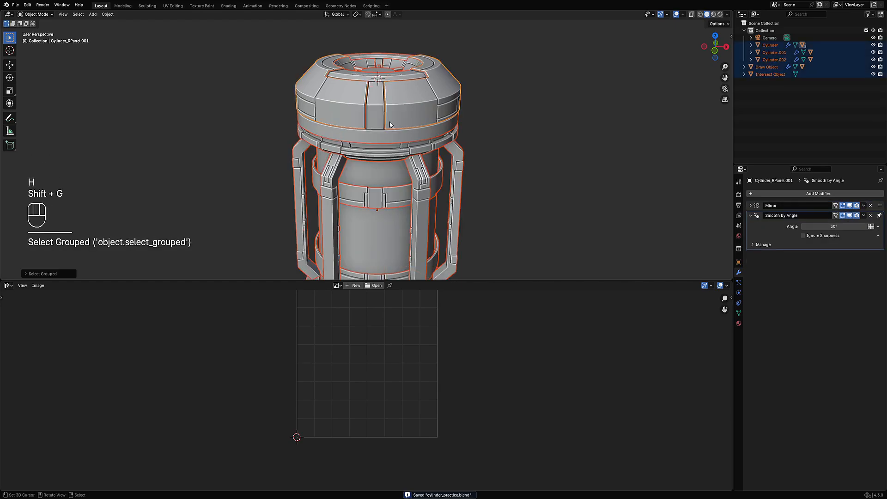
Assign the rflow_panel_soft_uv material to all selected objects with Creative Flow's Assign Material.
{"action": "key", "text": "ctrl+shift+x"}
{"action": "mouse_move", "coordinate": [387, 121]}
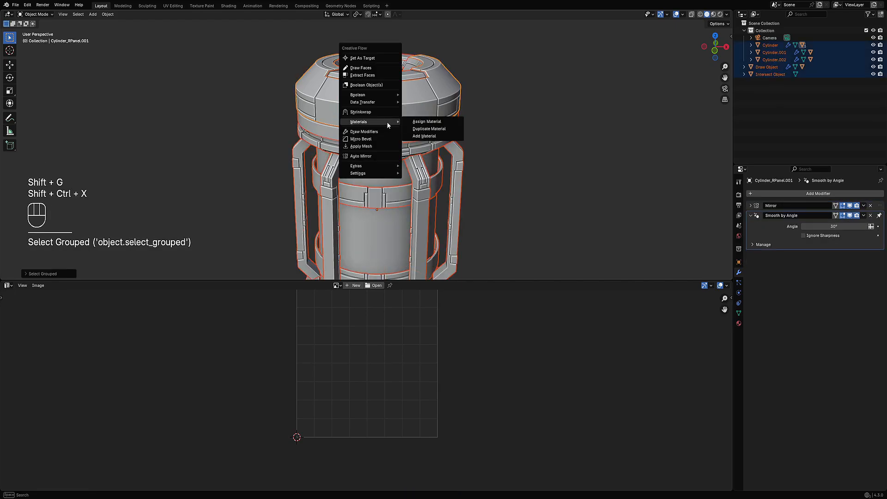
{"action": "left_click", "coordinate": [428, 124]}
{"action": "left_click", "coordinate": [430, 126]}
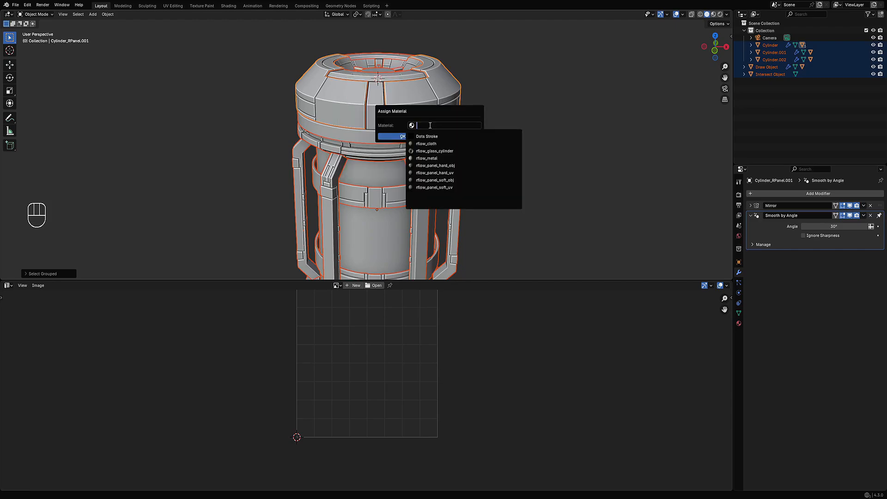
{"action": "left_click", "coordinate": [450, 187]}
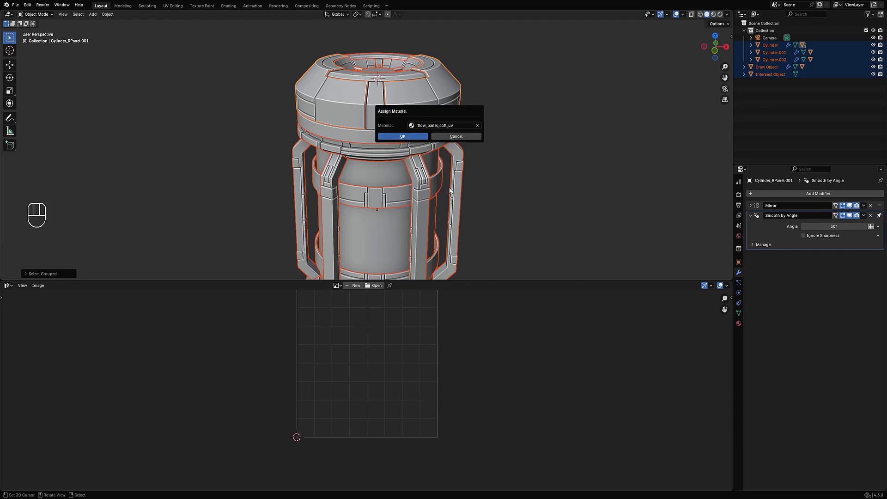
{"action": "left_click", "coordinate": [402, 136]}
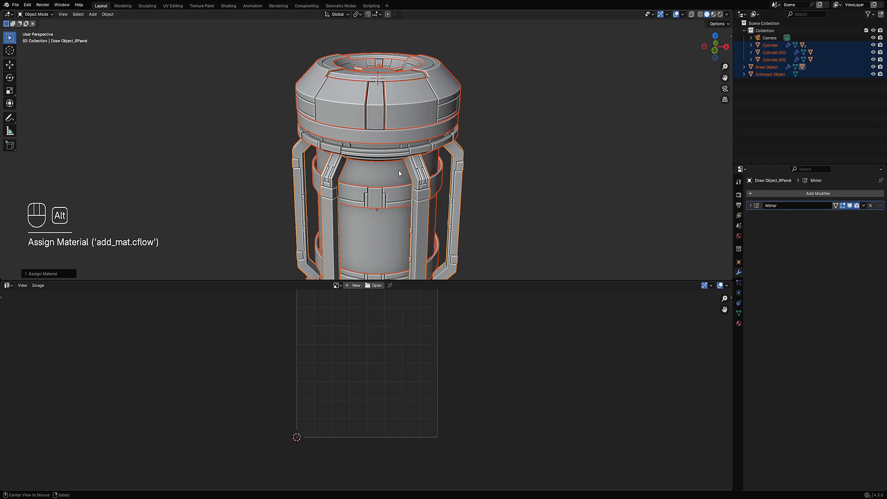
Unhide the cloth, deselect everything and switch the viewport to rendered shading.
{"action": "key", "text": "alt+h"}
{"action": "key", "text": "alt+a"}
{"action": "key", "text": "z"}
{"action": "left_click", "coordinate": [420, 154]}
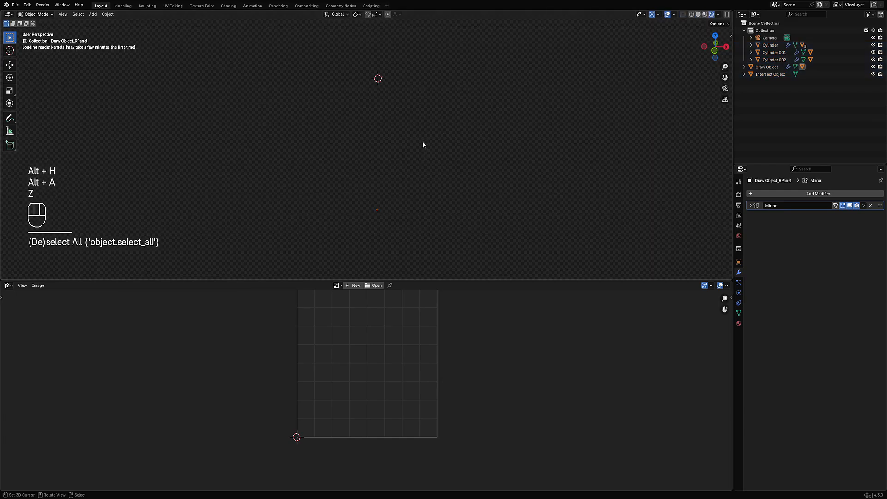
Select the cloth around the cylinder's middle and assign it the rflow_cloth material.
{"action": "middle_click_drag", "start_coordinate": [387, 183], "coordinate": [377, 152]}
{"action": "left_click", "coordinate": [377, 151]}
{"action": "key", "text": "shift+ctrl+x"}
{"action": "mouse_move", "coordinate": [376, 141]}
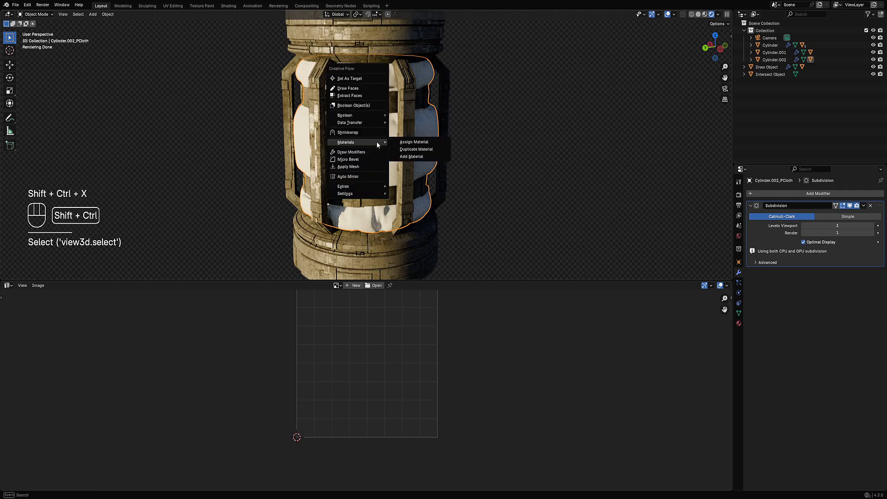
{"action": "left_click", "coordinate": [423, 145]}
{"action": "left_click", "coordinate": [423, 145]}
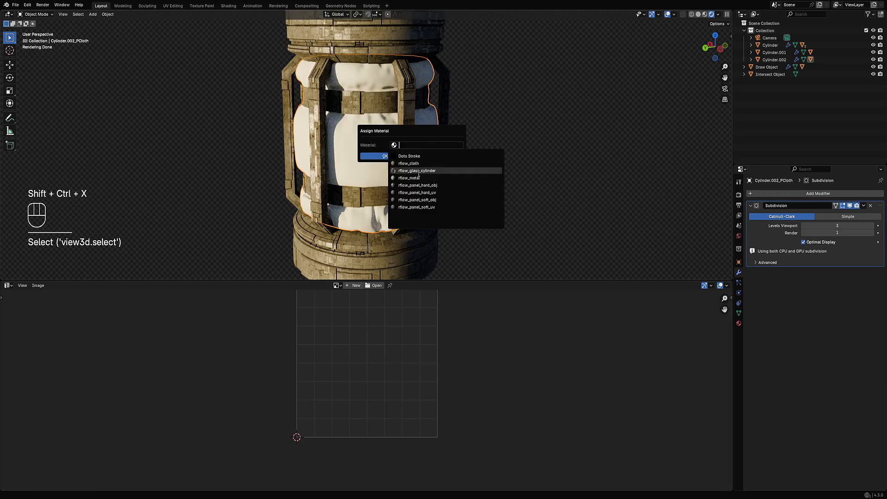
{"action": "left_click", "coordinate": [418, 165]}
{"action": "left_click", "coordinate": [404, 156]}
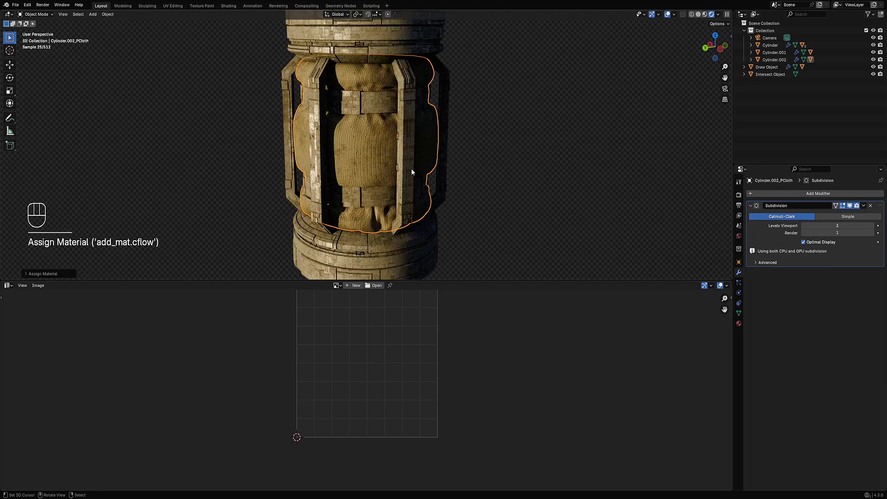
Shuffle the world HDRI to Beach Cloudy Bridge and hide the viewport overlays.
{"action": "mouse_move", "coordinate": [411, 168]}
{"action": "middle_mouse_down"}
{"action": "mouse_move", "coordinate": [437, 159]}
{"action": "mouse_move", "coordinate": [408, 174]}
{"action": "middle_mouse_up"}
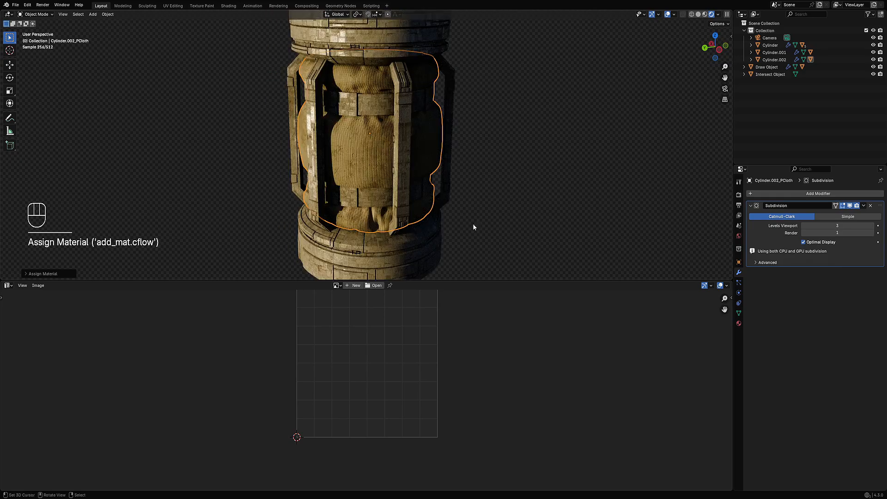
{"action": "middle_click_drag", "start_coordinate": [510, 92], "coordinate": [514, 156]}
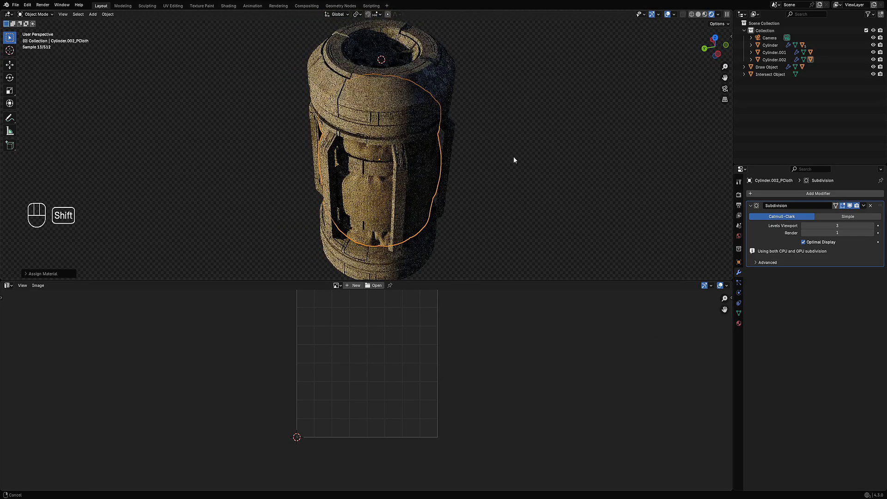
{"action": "left_click", "coordinate": [739, 237]}
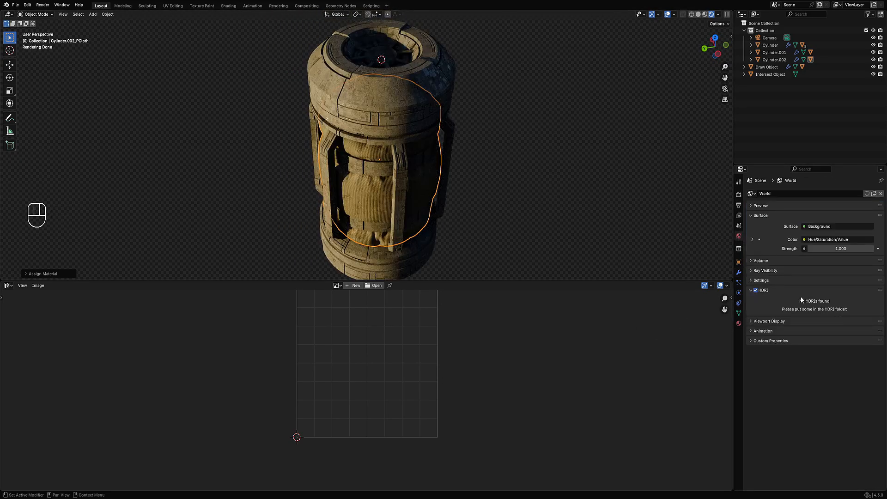
{"action": "left_click", "coordinate": [879, 381]}
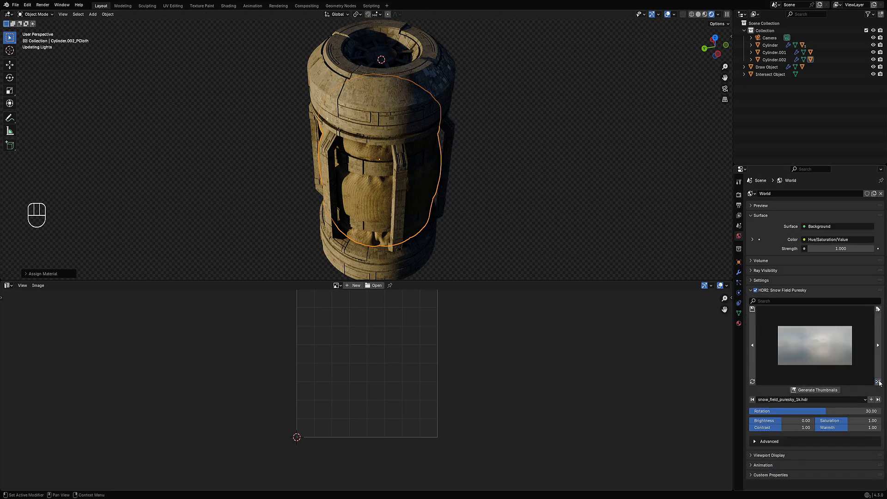
{"action": "left_click", "coordinate": [879, 382]}
{"action": "middle_click_drag", "start_coordinate": [503, 185], "coordinate": [468, 159]}
{"action": "key", "text": "shift+alt+z"}
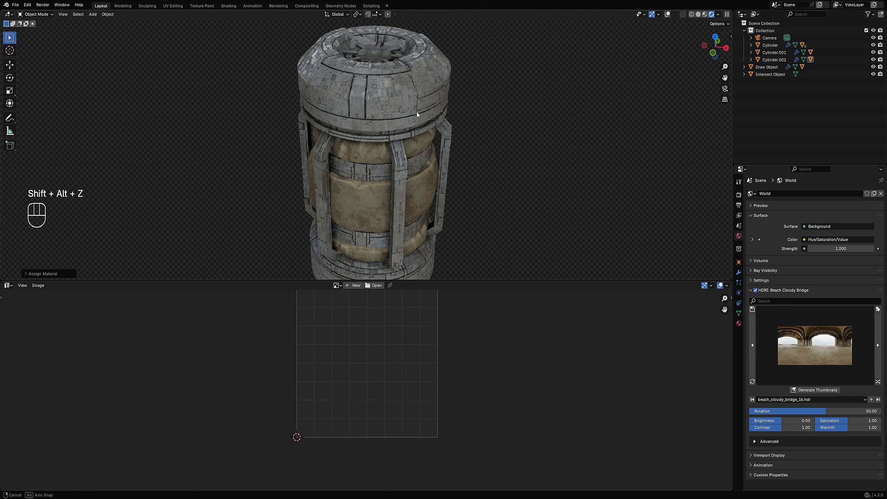
Select the outer head panels and open their rflow_panel_soft_uv nodes in the Shader Editor at the Mapping node.
{"action": "scroll", "coordinate": [417, 115], "scroll_direction": "up", "scroll_amount": 4}
{"action": "left_click", "coordinate": [403, 161]}
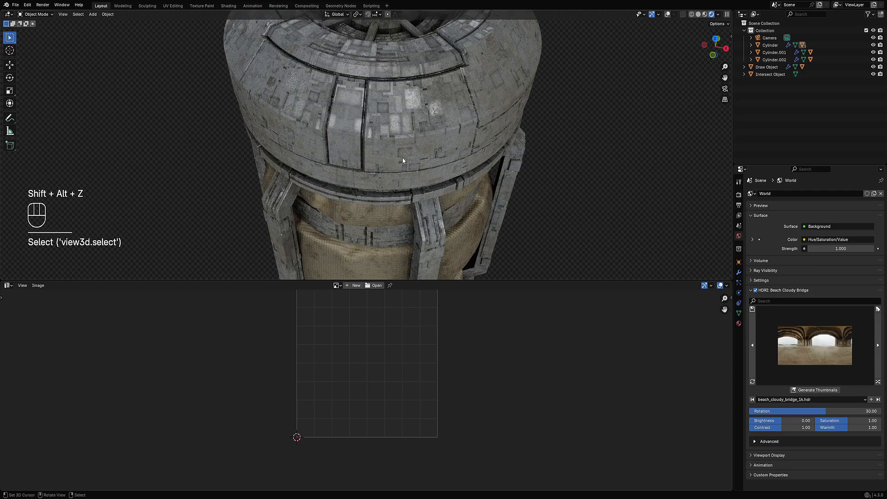
{"action": "left_click", "coordinate": [10, 286]}
{"action": "left_click", "coordinate": [36, 352]}
{"action": "scroll", "coordinate": [310, 364], "scroll_direction": "up", "scroll_amount": 4}
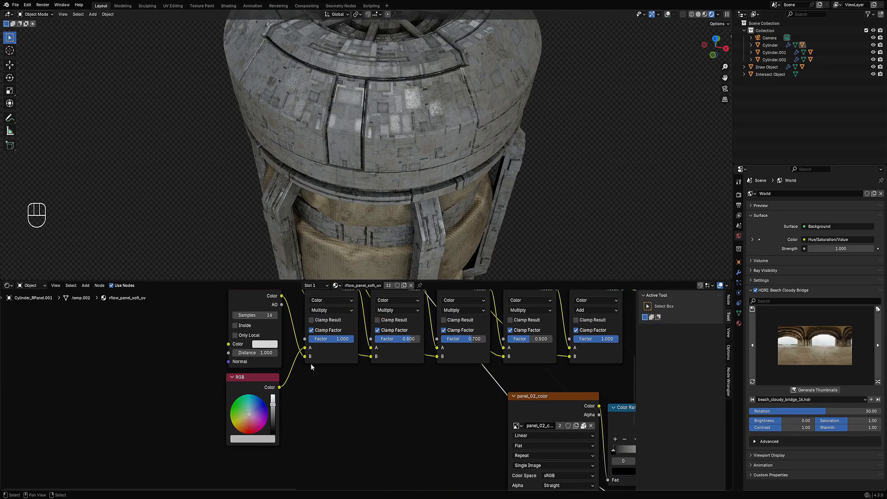
{"action": "middle_click_drag", "start_coordinate": [311, 363], "coordinate": [340, 466]}
{"action": "scroll", "coordinate": [314, 391], "scroll_direction": "down", "scroll_amount": 5}
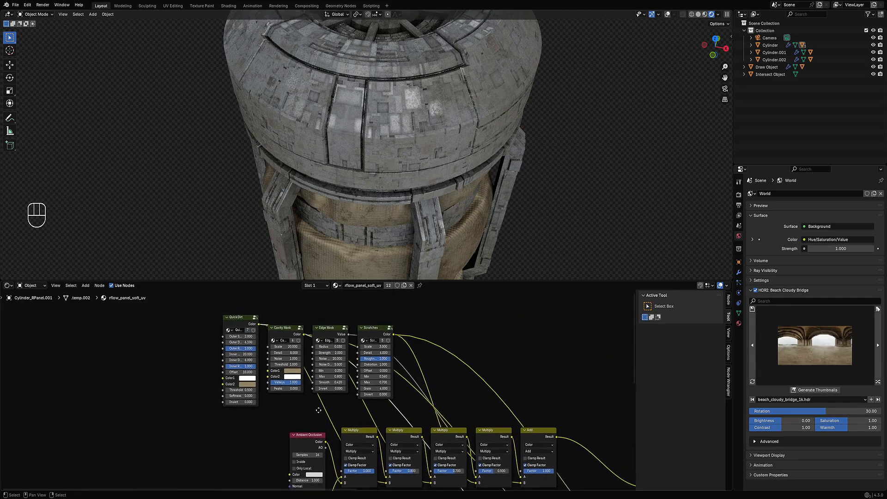
{"action": "middle_click_drag", "start_coordinate": [446, 483], "coordinate": [335, 356]}
{"action": "middle_click_drag", "start_coordinate": [355, 418], "coordinate": [323, 482]}
{"action": "scroll", "coordinate": [288, 426], "scroll_direction": "up", "scroll_amount": 2}
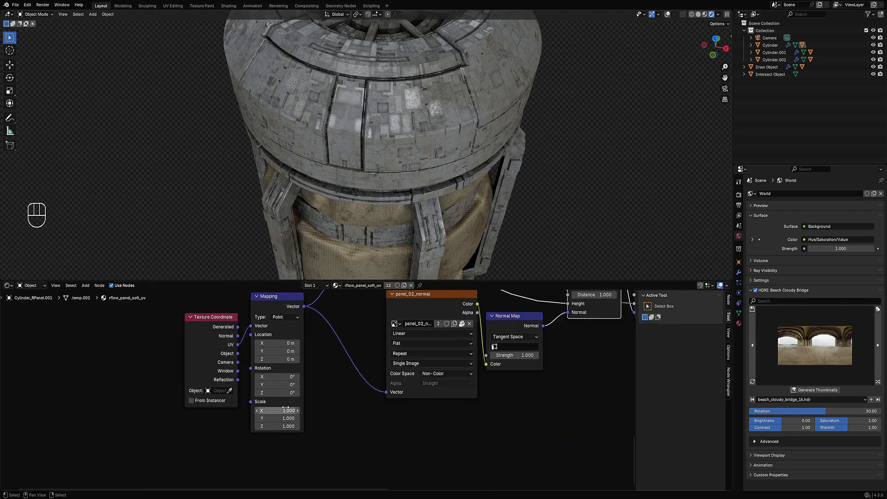
Try Mapping node scales of 0.2 and 0.5 on all axes and compare the panel texture on the model.
{"action": "left_click_drag", "start_coordinate": [286, 408], "coordinate": [286, 408]}
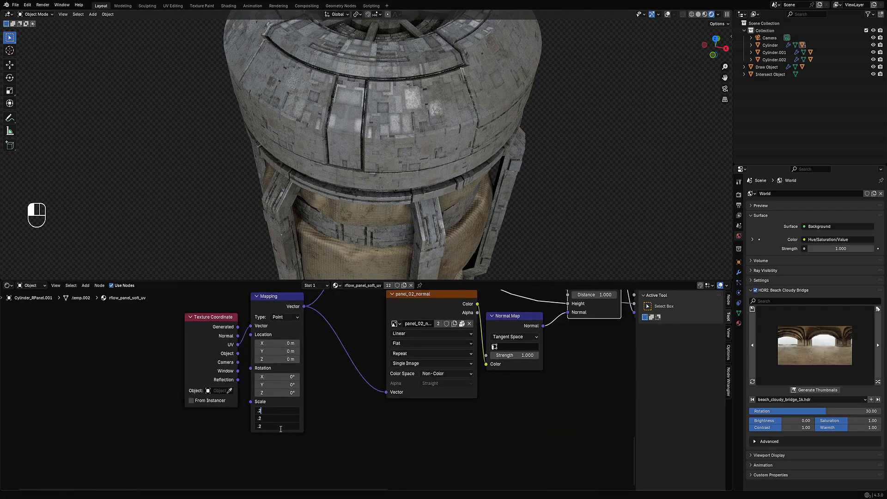
{"action": "key", "text": "Return"}
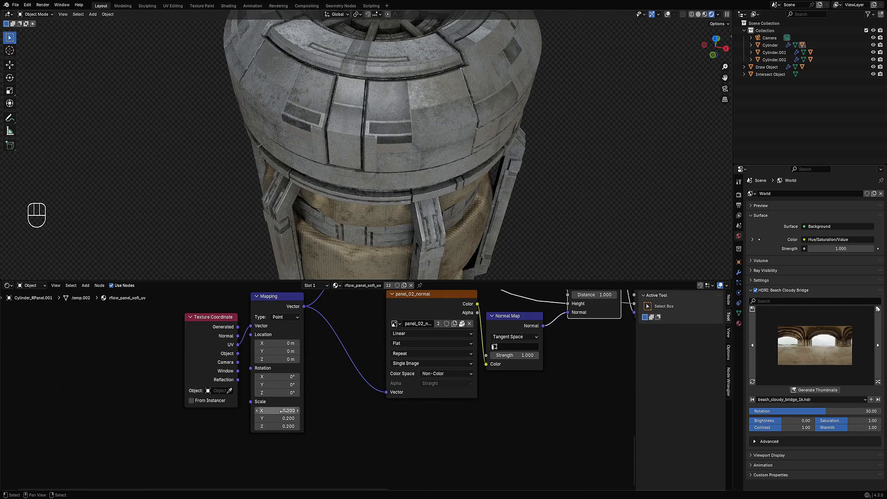
{"action": "left_click_drag", "start_coordinate": [285, 411], "coordinate": [274, 410]}
{"action": "type", "text": ".5"}
{"action": "key", "text": "Return"}
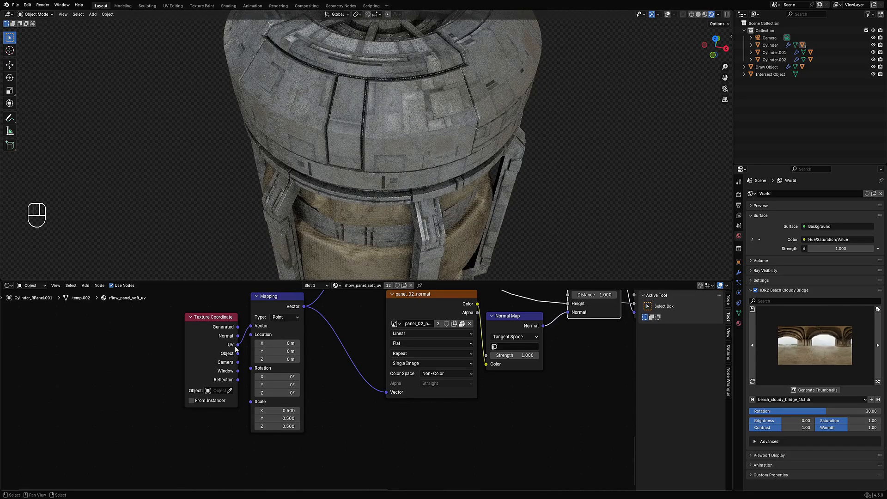
{"action": "scroll", "coordinate": [429, 154], "scroll_direction": "down", "scroll_amount": 4}
{"action": "middle_click_drag", "start_coordinate": [429, 155], "coordinate": [426, 131]}
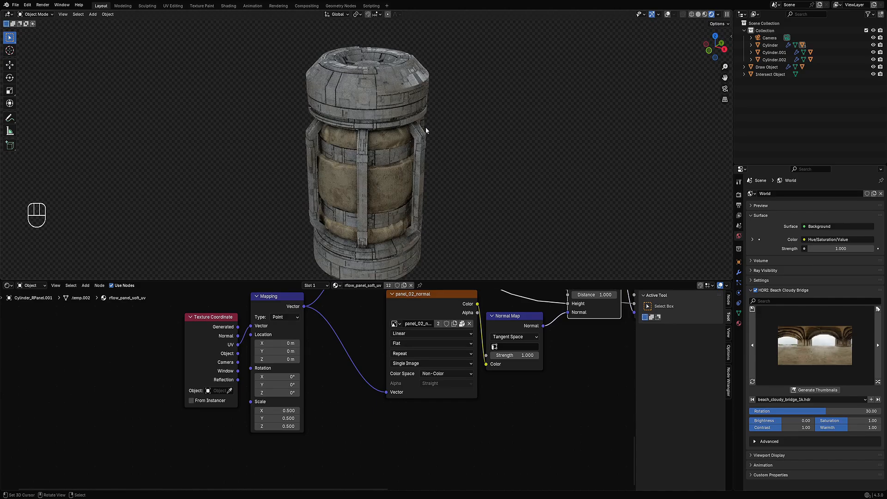
Set the Mapping node's scale to 0.4 on all three axes.
{"action": "left_click_drag", "start_coordinate": [297, 421], "coordinate": [270, 398]}
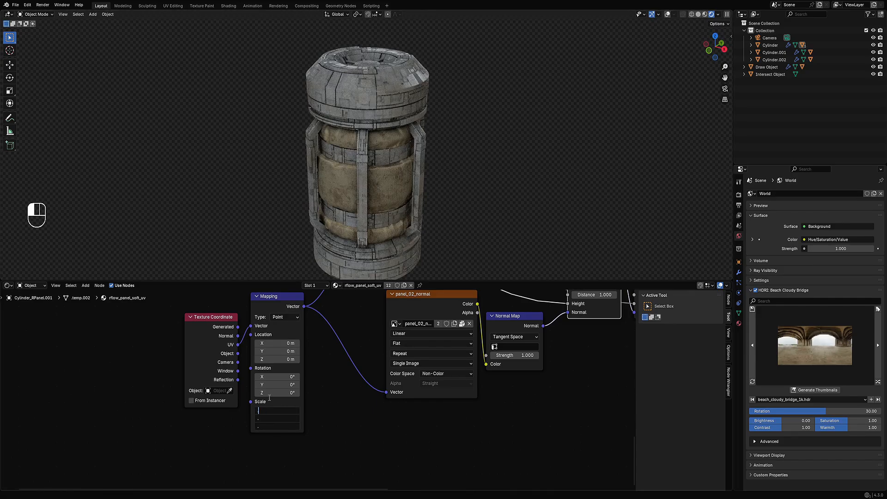
{"action": "type", "text": ".4"}
{"action": "key", "text": "Return"}
{"action": "middle_click_drag", "start_coordinate": [329, 237], "coordinate": [396, 209]}
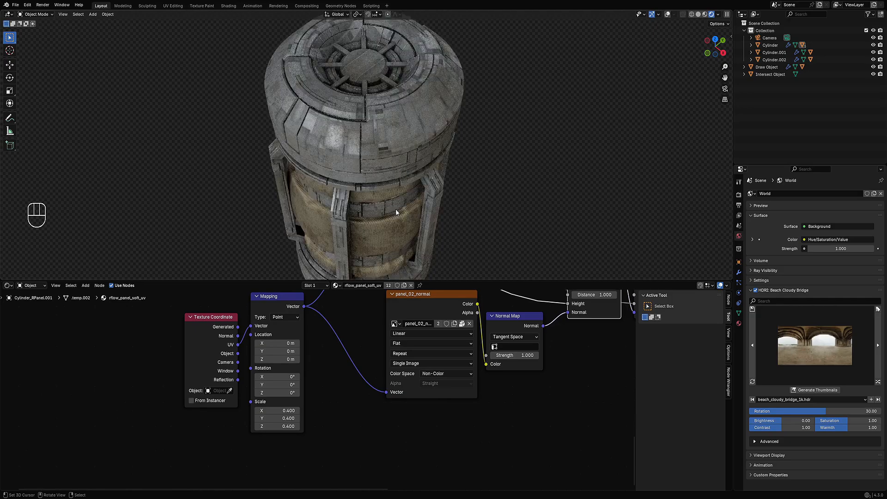
Set the colour Multiply node's factor to 0.7 and move stop 1 of the Color Ramp after it to position 0.325.
{"action": "middle_click_drag", "start_coordinate": [388, 303], "coordinate": [350, 389]}
{"action": "scroll", "coordinate": [350, 389], "scroll_direction": "down", "scroll_amount": 5}
{"action": "middle_click_drag", "start_coordinate": [540, 320], "coordinate": [457, 410]}
{"action": "scroll", "coordinate": [351, 394], "scroll_direction": "up", "scroll_amount": 4}
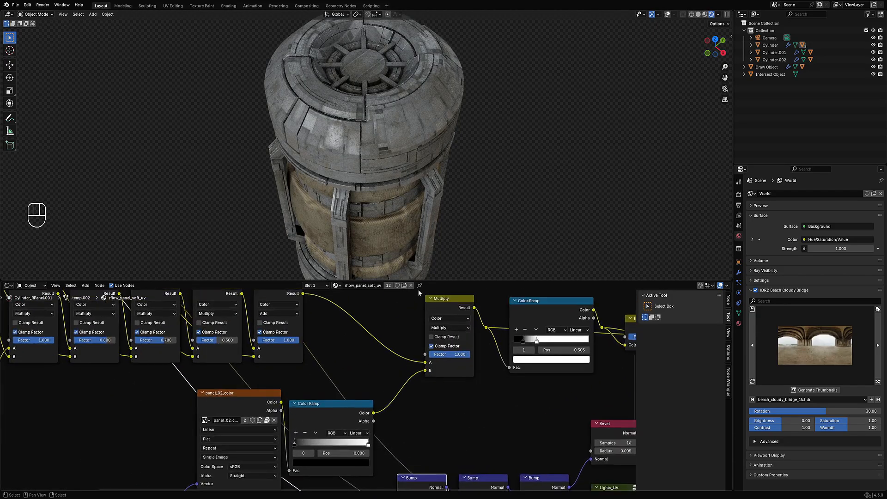
{"action": "middle_click_drag", "start_coordinate": [398, 160], "coordinate": [443, 222]}
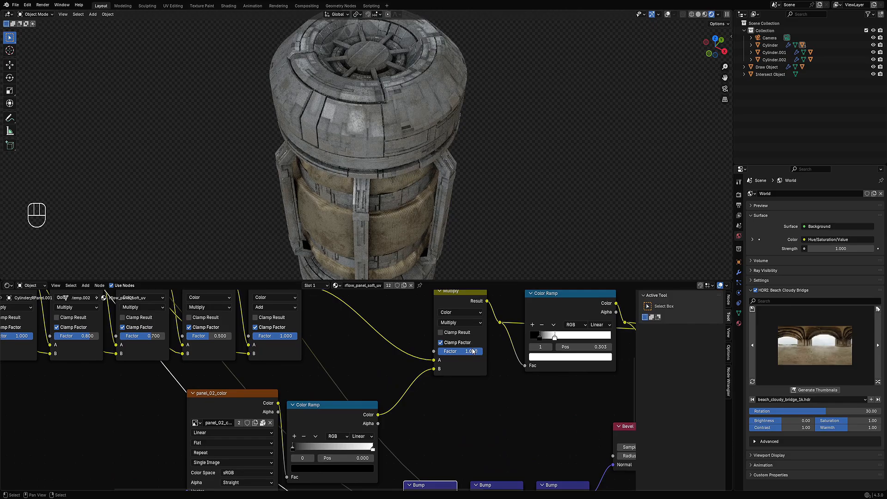
{"action": "middle_click_drag", "start_coordinate": [473, 351], "coordinate": [464, 362]}
{"action": "mouse_move", "coordinate": [463, 361]}
{"action": "left_mouse_down"}
{"action": "mouse_move", "coordinate": [418, 361]}
{"action": "mouse_move", "coordinate": [467, 361]}
{"action": "left_mouse_up"}
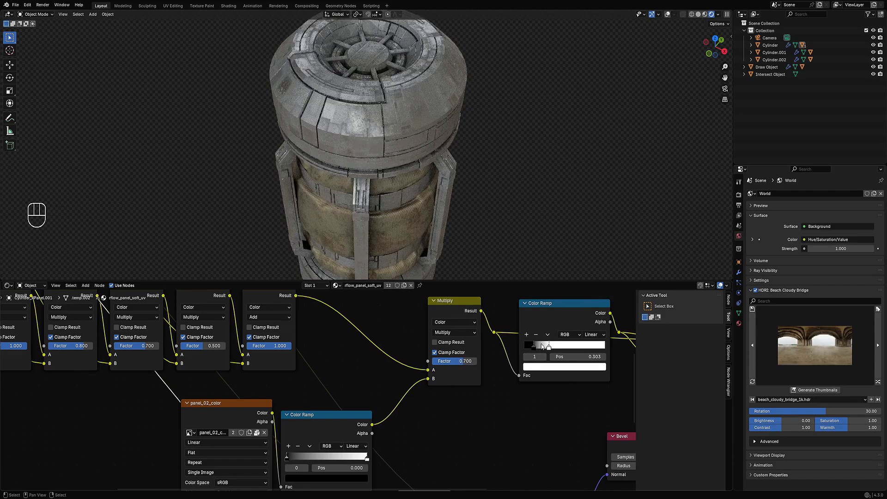
{"action": "mouse_move", "coordinate": [551, 348]}
{"action": "left_mouse_down"}
{"action": "mouse_move", "coordinate": [566, 347]}
{"action": "mouse_move", "coordinate": [552, 352]}
{"action": "left_mouse_up"}
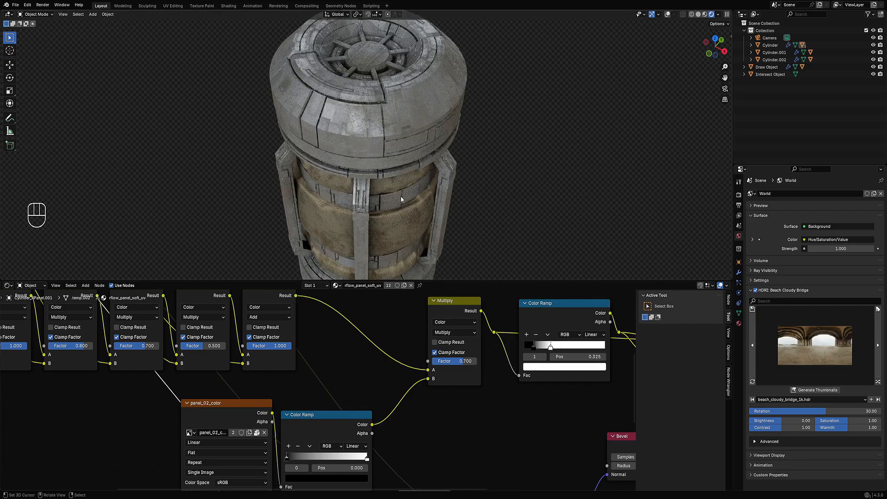
Review the textured cylinder from several angles, then switch to solid shading and maximize the 3D viewport.
{"action": "left_click_drag", "start_coordinate": [401, 196], "coordinate": [407, 170], "text": "alt"}
{"action": "left_click_drag", "start_coordinate": [406, 169], "coordinate": [447, 181], "text": "alt"}
{"action": "left_click_drag", "start_coordinate": [459, 211], "coordinate": [434, 181], "text": "alt+shift"}
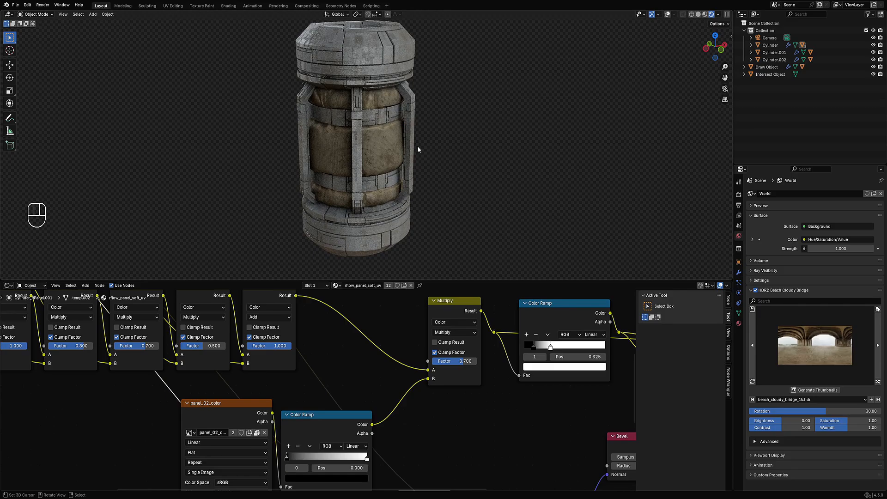
{"action": "middle_click_drag", "start_coordinate": [418, 147], "coordinate": [443, 161]}
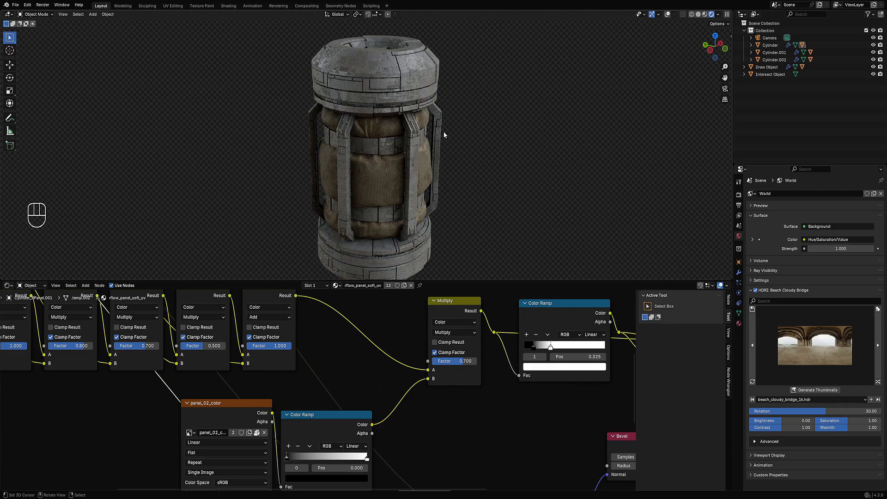
{"action": "mouse_move", "coordinate": [447, 137]}
{"action": "middle_mouse_down"}
{"action": "mouse_move", "coordinate": [473, 104]}
{"action": "mouse_move", "coordinate": [449, 132]}
{"action": "middle_mouse_up"}
{"action": "key", "text": "z"}
{"action": "left_click", "coordinate": [465, 122]}
{"action": "key", "text": "ctrl+space"}
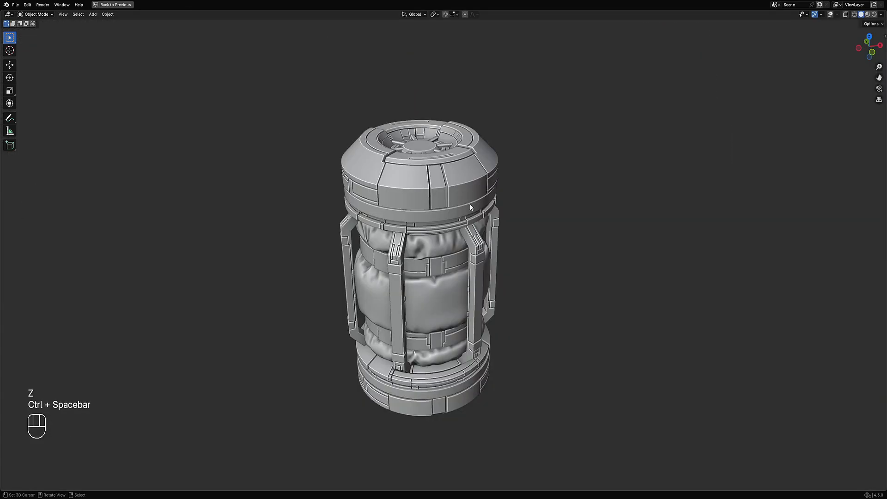
Inspect the untextured cylinder's silhouette down to the right orthographic view and show the viewport overlays again.
{"action": "scroll", "coordinate": [472, 208], "scroll_direction": "up", "scroll_amount": 2}
{"action": "mouse_move", "coordinate": [494, 238]}
{"action": "middle_mouse_down"}
{"action": "mouse_move", "coordinate": [468, 195]}
{"action": "mouse_move", "coordinate": [469, 207]}
{"action": "middle_mouse_up"}
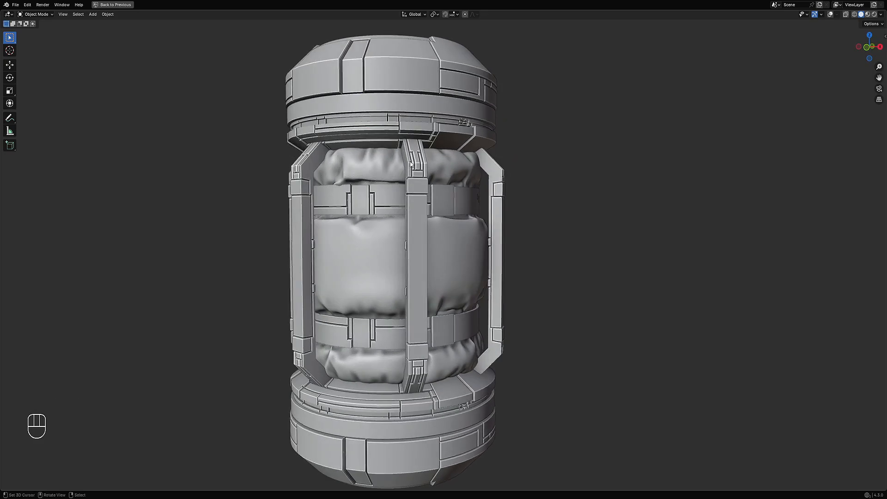
{"action": "middle_click_drag", "start_coordinate": [405, 119], "coordinate": [312, 83]}
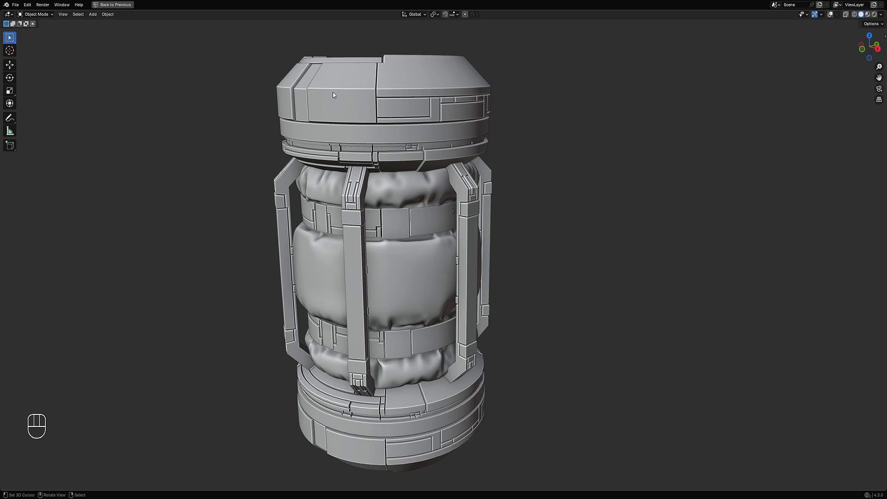
{"action": "middle_click_drag", "start_coordinate": [350, 105], "coordinate": [463, 138]}
{"action": "left_click_drag", "start_coordinate": [536, 63], "coordinate": [465, 134]}
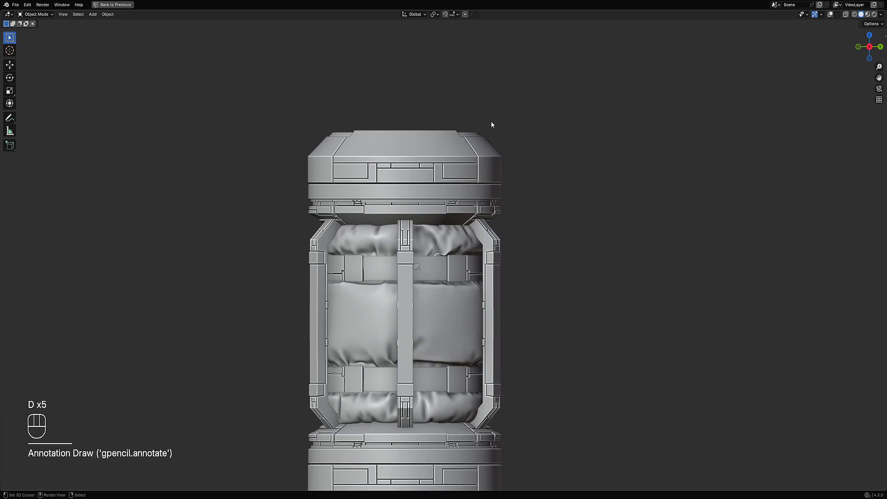
{"action": "key", "text": "shift+alt+z"}
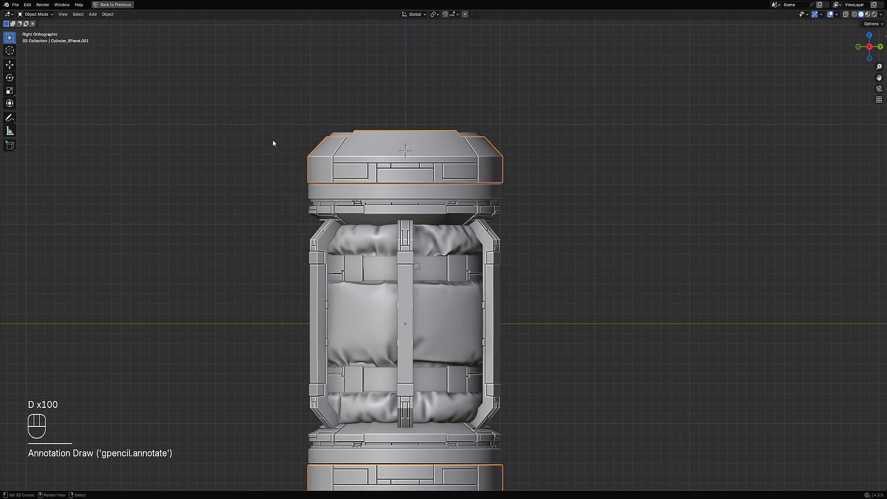
Trace the raised panel edge on top of the head with an annotation stroke and erase it.
{"action": "middle_click_drag", "start_coordinate": [272, 140], "coordinate": [328, 177]}
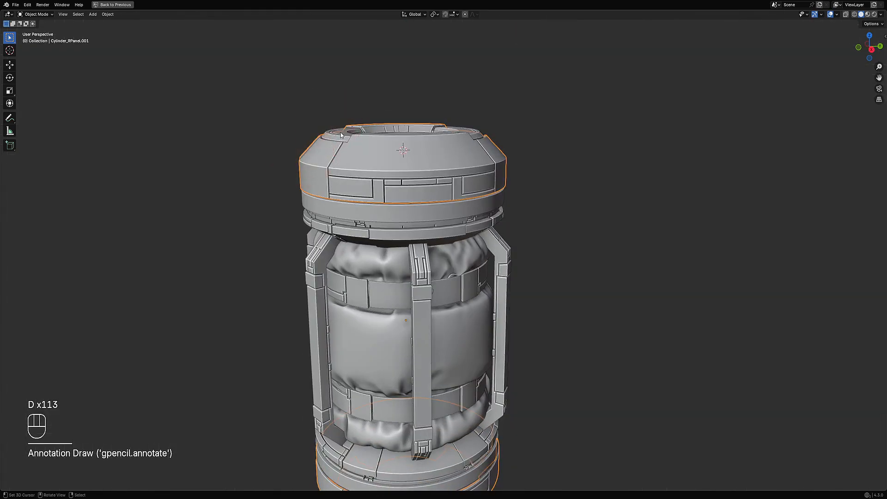
{"action": "middle_click_drag", "start_coordinate": [340, 135], "coordinate": [425, 171], "text": "alt"}
{"action": "middle_click_drag", "start_coordinate": [497, 127], "coordinate": [475, 192], "text": "shift"}
{"action": "scroll", "coordinate": [481, 157], "scroll_direction": "up", "scroll_amount": 4}
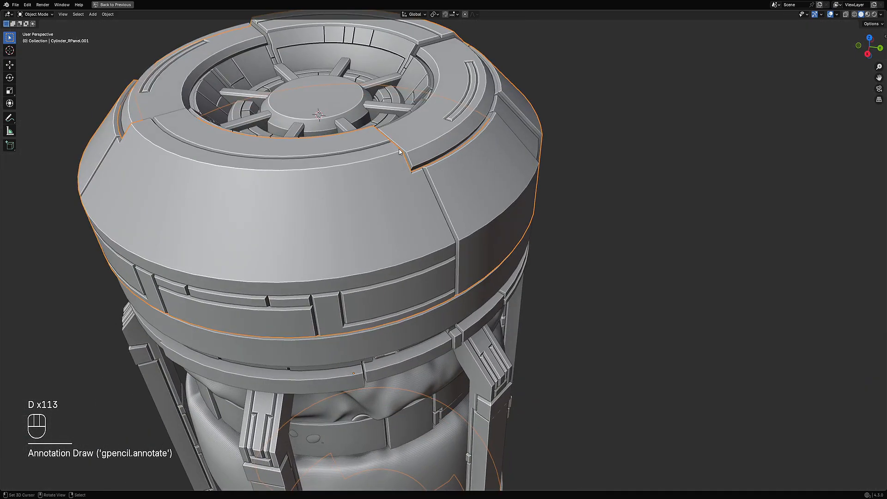
{"action": "scroll", "coordinate": [413, 158], "scroll_direction": "down", "scroll_amount": 1}
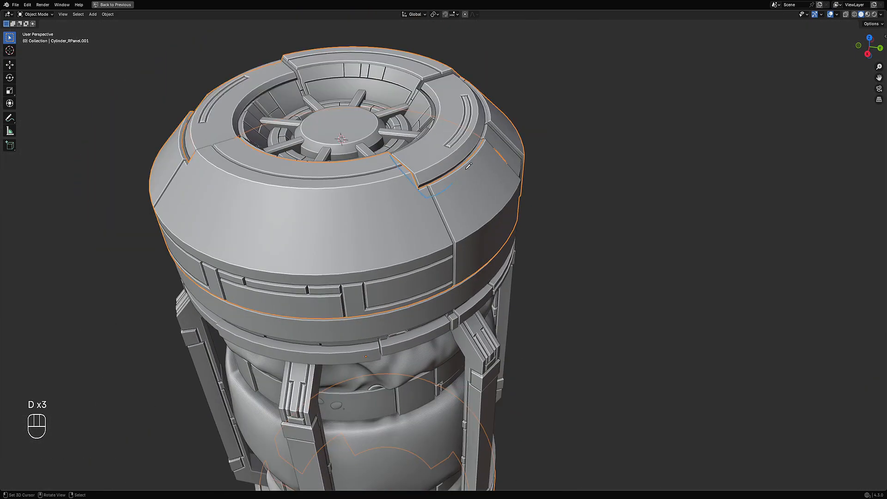
{"action": "left_click_drag", "start_coordinate": [467, 169], "coordinate": [476, 155]}
{"action": "mouse_move", "coordinate": [463, 178]}
{"action": "right_mouse_down"}
{"action": "mouse_move", "coordinate": [400, 176]}
{"action": "mouse_move", "coordinate": [383, 154]}
{"action": "right_mouse_up"}
Enter Sculpt Mode on the cloth object, choose the Inflate/Deflate brush and return to Object Mode without sculpting.
{"action": "scroll", "coordinate": [479, 207], "scroll_direction": "down", "scroll_amount": 3}
{"action": "mouse_move", "coordinate": [479, 207]}
{"action": "middle_mouse_down"}
{"action": "mouse_move", "coordinate": [479, 191]}
{"action": "mouse_move", "coordinate": [471, 222]}
{"action": "middle_mouse_up"}
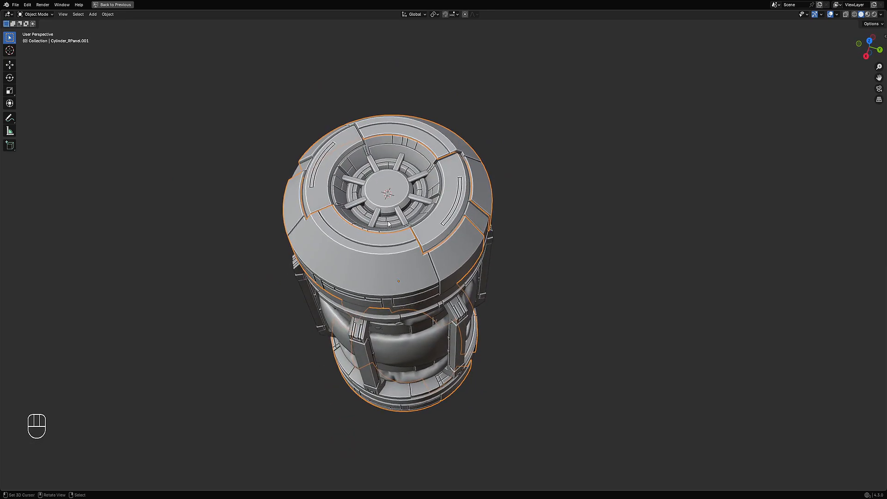
{"action": "scroll", "coordinate": [481, 240], "scroll_direction": "down", "scroll_amount": 3}
{"action": "middle_click_drag", "start_coordinate": [485, 252], "coordinate": [445, 223]}
{"action": "scroll", "coordinate": [463, 166], "scroll_direction": "up", "scroll_amount": 4}
{"action": "scroll", "coordinate": [393, 210], "scroll_direction": "up", "scroll_amount": 2}
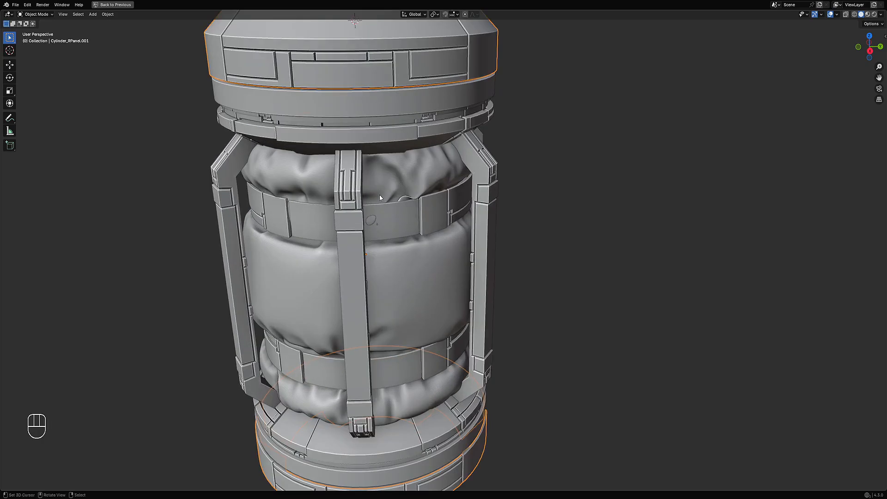
{"action": "left_click", "coordinate": [380, 198]}
{"action": "key", "text": "ctrl+Tab"}
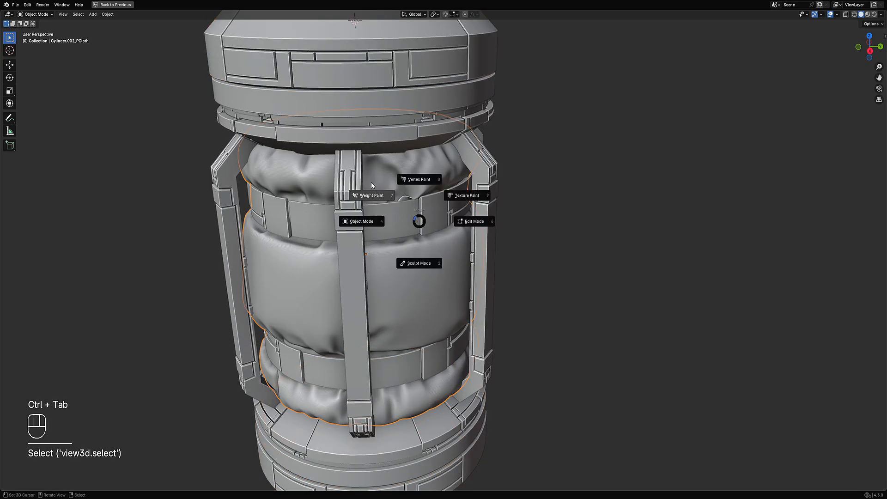
{"action": "left_click", "coordinate": [405, 260]}
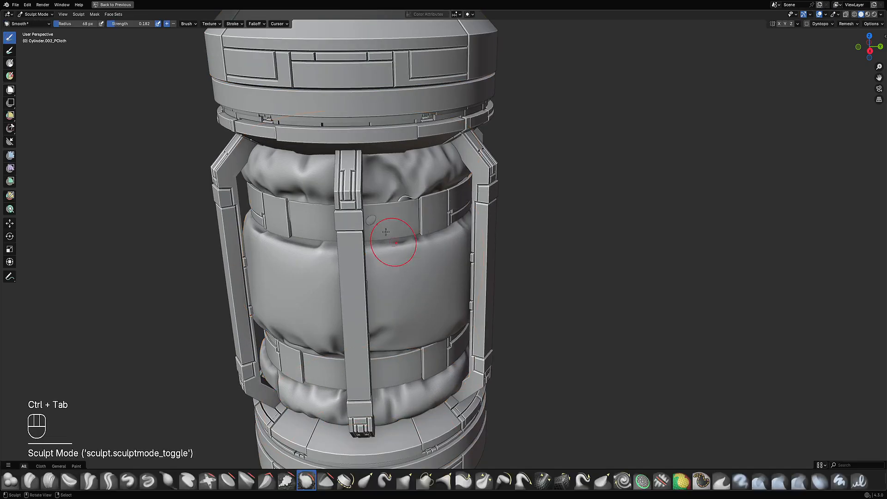
{"action": "key", "text": "i"}
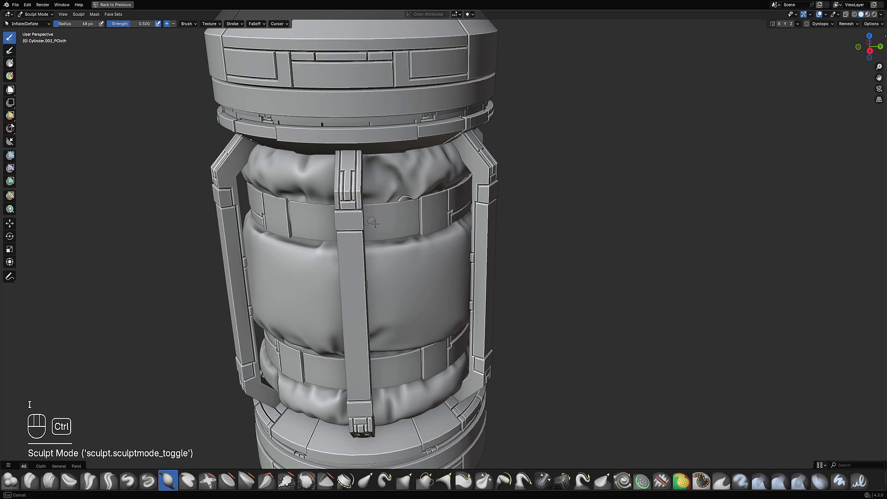
{"action": "key", "text": "ctrl+Tab"}
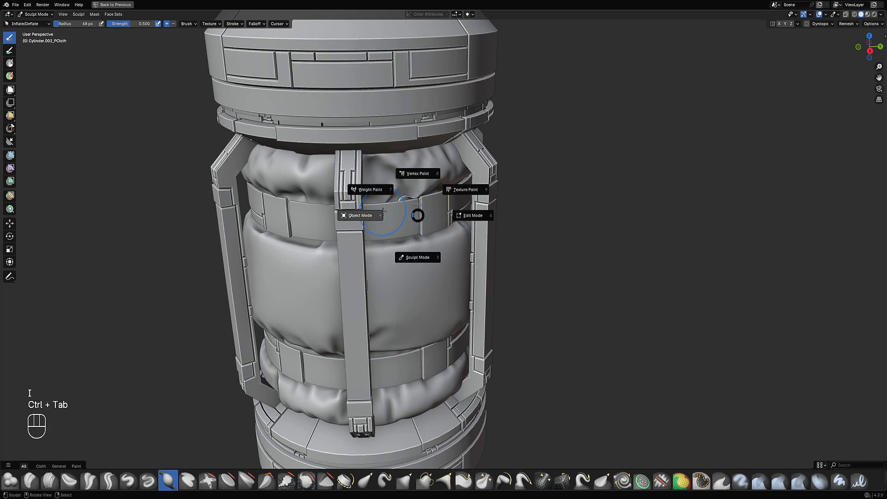
{"action": "left_click", "coordinate": [384, 211]}
Deselect all objects and save the Blender file.
{"action": "scroll", "coordinate": [440, 178], "scroll_direction": "down", "scroll_amount": 6}
{"action": "middle_click_drag", "start_coordinate": [440, 178], "coordinate": [466, 198]}
{"action": "key", "text": "alt+a"}
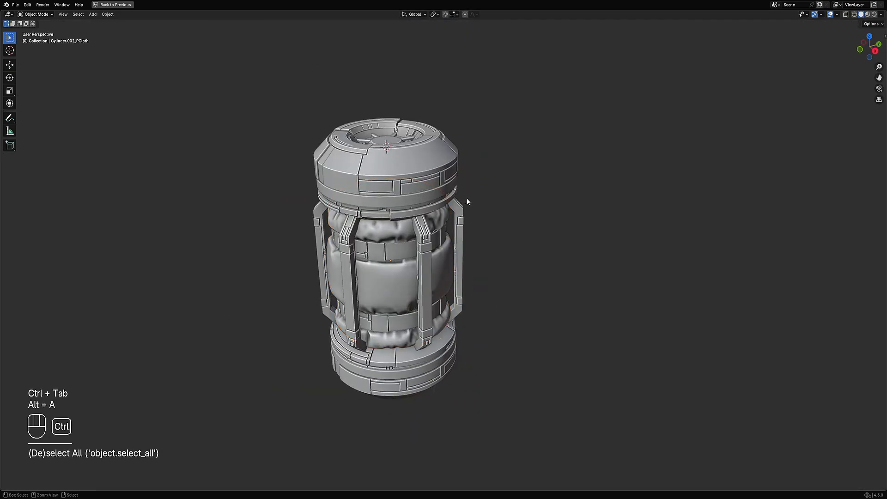
{"action": "key", "text": "ctrl+s"}
Preview the cylinder in rendered shading and return to solid shading.
{"action": "scroll", "coordinate": [485, 197], "scroll_direction": "up", "scroll_amount": 3}
{"action": "key", "text": "z"}
{"action": "left_click", "coordinate": [553, 158]}
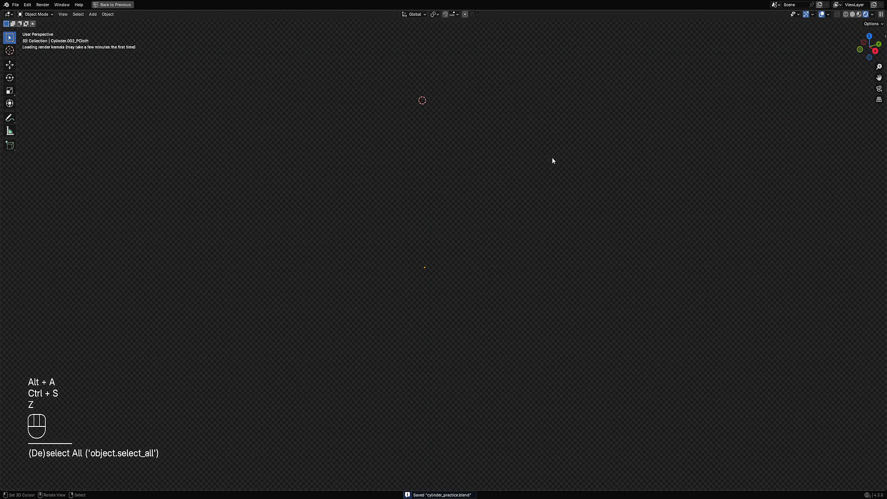
{"action": "mouse_move", "coordinate": [436, 230]}
{"action": "middle_mouse_down"}
{"action": "mouse_move", "coordinate": [448, 201]}
{"action": "mouse_move", "coordinate": [462, 252]}
{"action": "mouse_move", "coordinate": [481, 256]}
{"action": "mouse_move", "coordinate": [436, 267]}
{"action": "mouse_move", "coordinate": [396, 193]}
{"action": "mouse_move", "coordinate": [471, 219]}
{"action": "mouse_move", "coordinate": [504, 212]}
{"action": "middle_mouse_up"}
{"action": "left_click", "coordinate": [544, 208]}
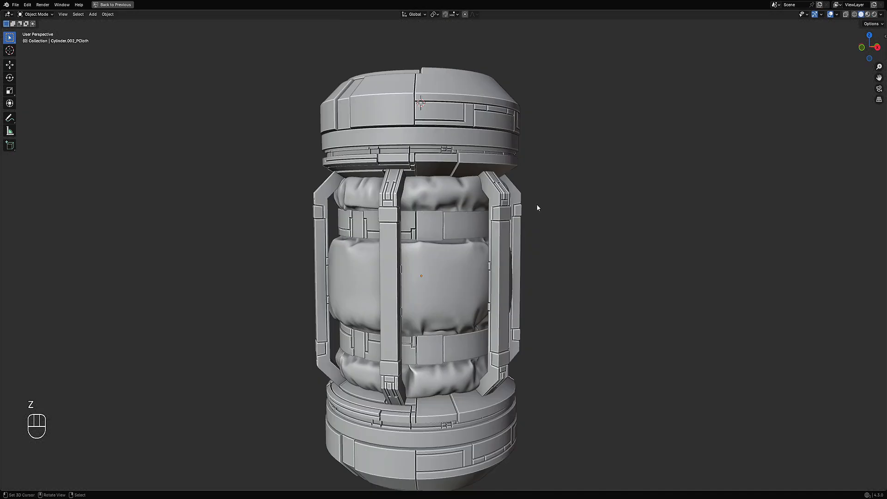
Open Random Flow's Straight UV settings in front view and review the UV and Sharp Edges limit options.
{"action": "scroll", "coordinate": [529, 206], "scroll_direction": "down", "scroll_amount": 5}
{"action": "middle_click_drag", "start_coordinate": [491, 217], "coordinate": [546, 218], "text": "alt"}
{"action": "scroll", "coordinate": [546, 218], "scroll_direction": "up", "scroll_amount": 1}
{"action": "key", "text": "shift+q"}
{"action": "mouse_move", "coordinate": [467, 171]}
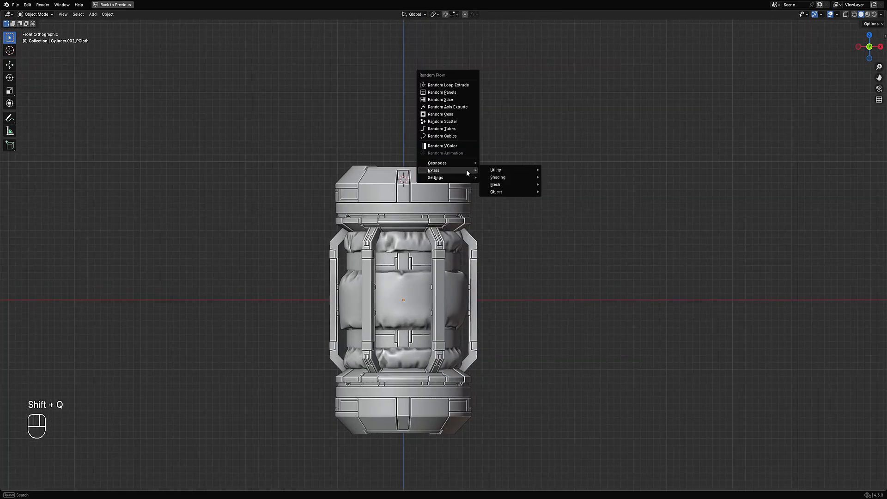
{"action": "mouse_move", "coordinate": [506, 180]}
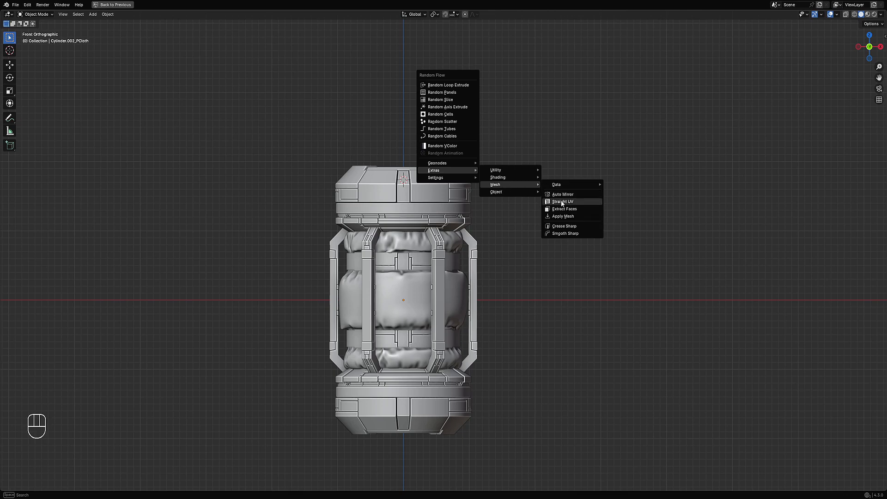
{"action": "left_click", "coordinate": [562, 203]}
{"action": "left_click_drag", "start_coordinate": [564, 191], "coordinate": [526, 167]}
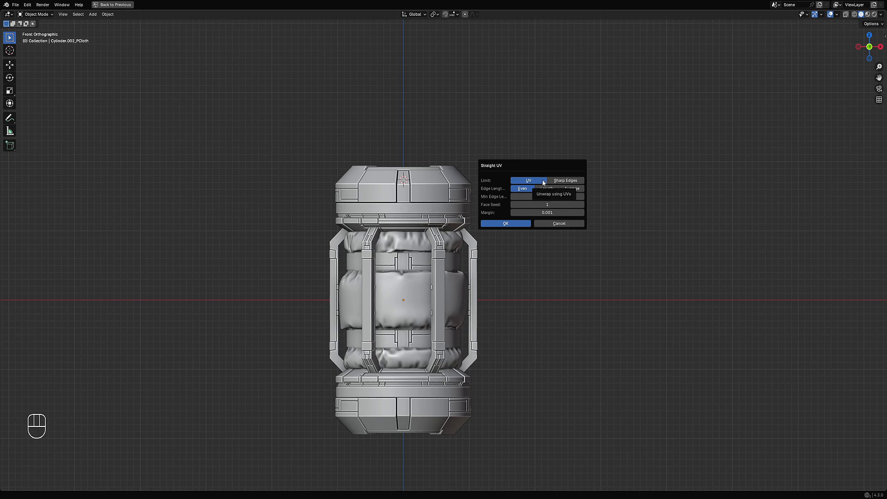
Add a cube and move it clear of the cylinder to its right side in front view.
{"action": "middle_click_drag", "start_coordinate": [495, 305], "coordinate": [479, 229], "text": "shift"}
{"action": "key", "text": "shift+a"}
{"action": "mouse_move", "coordinate": [478, 226]}
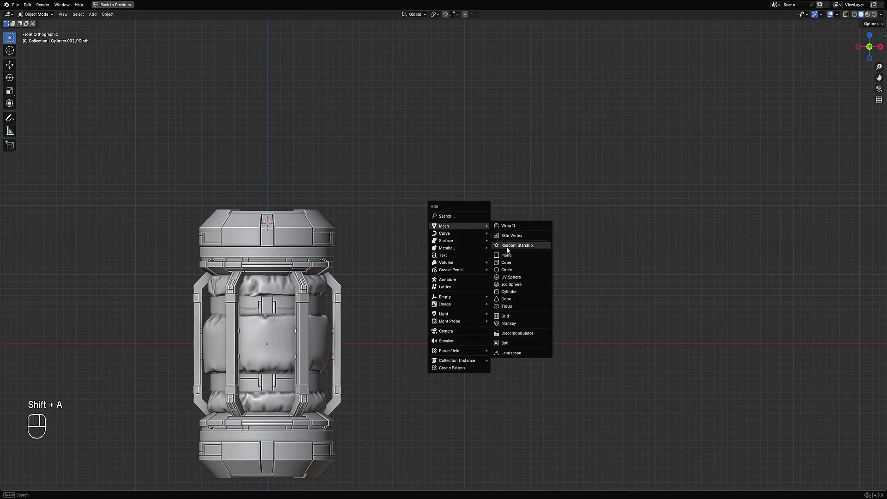
{"action": "left_click", "coordinate": [507, 262]}
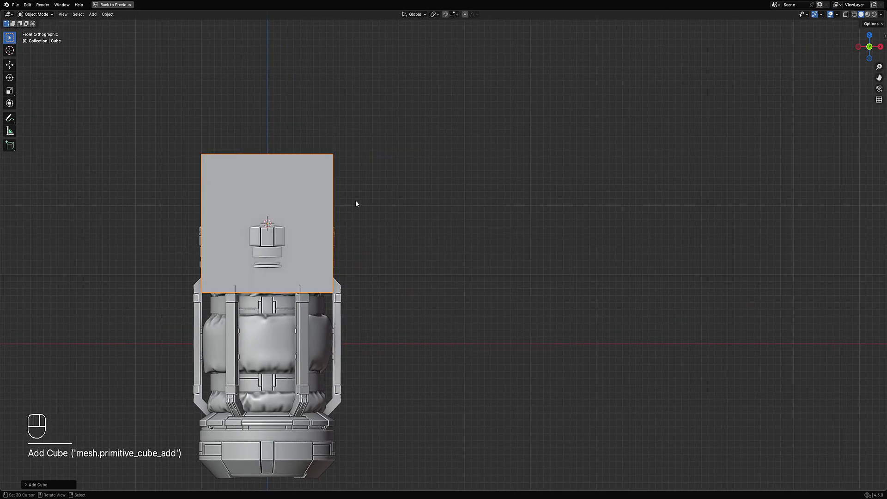
{"action": "key", "text": "g"}
{"action": "left_click", "coordinate": [592, 212]}
Select the cube and generate Random Panels on it.
{"action": "left_click", "coordinate": [559, 164], "text": "shift"}
{"action": "key", "text": "shift+q"}
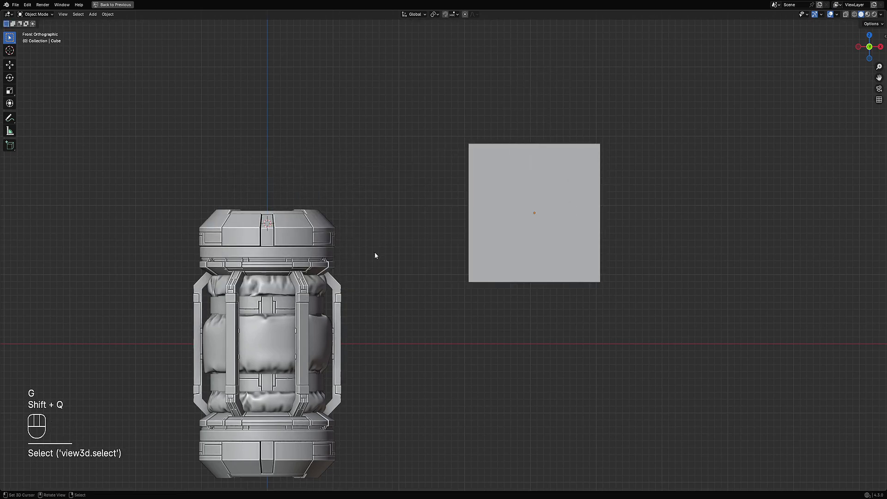
{"action": "left_click", "coordinate": [505, 227], "text": "shift"}
{"action": "key", "text": "shift+q"}
{"action": "left_click", "coordinate": [490, 159]}
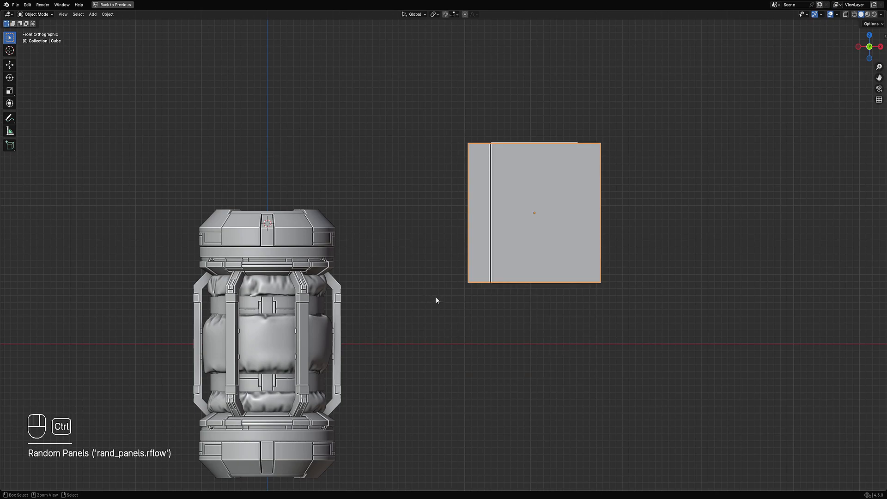
Examine the cube's generated panels in Edit Mode by selecting linked panel pieces and test-moving one.
{"action": "middle_click_drag", "start_coordinate": [436, 297], "coordinate": [400, 180]}
{"action": "key", "text": "Tab"}
{"action": "key", "text": "alt+a"}
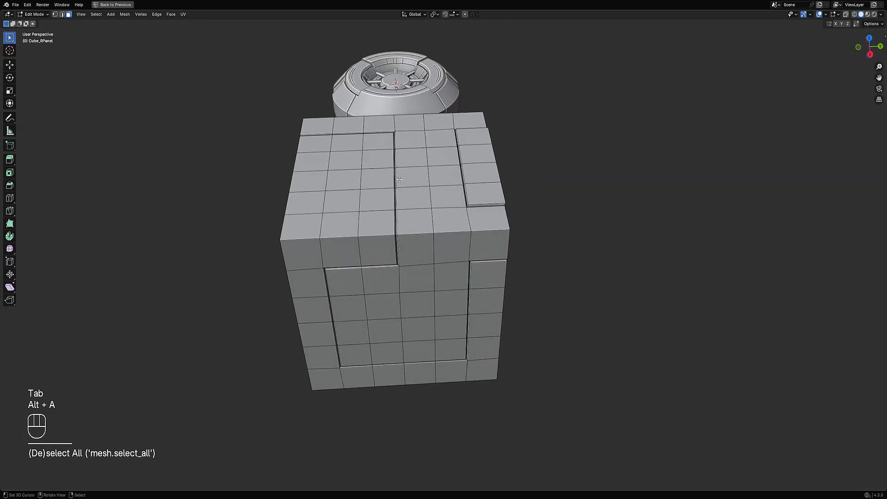
{"action": "middle_click_drag", "start_coordinate": [396, 230], "coordinate": [407, 239]}
{"action": "key", "text": "l"}
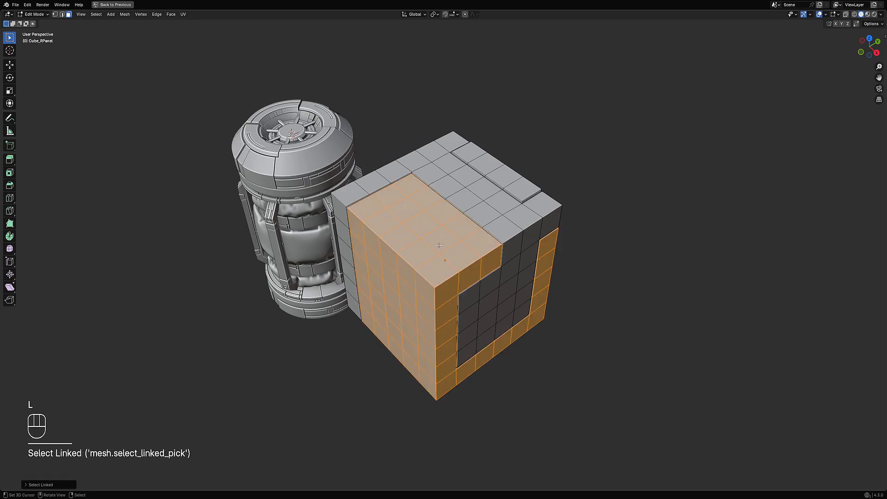
{"action": "key", "text": "g"}
{"action": "right_click", "coordinate": [464, 233]}
{"action": "key", "text": "l"}
Leave Edit Mode and delete the cube's random panel object.
{"action": "key", "text": "alt+a"}
{"action": "key", "text": "Tab"}
{"action": "key", "text": "x"}
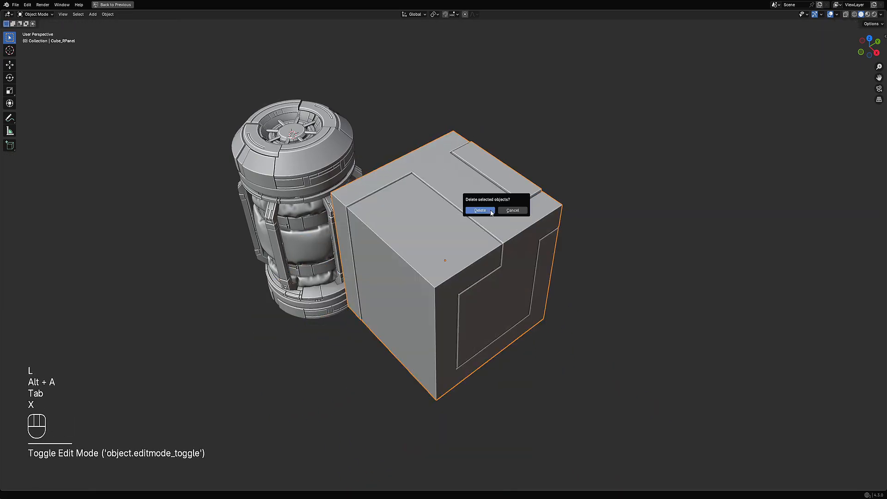
{"action": "left_click", "coordinate": [480, 209]}
Select the cube and push one side face outward with Shrink/Fatten to form a long box.
{"action": "left_click", "coordinate": [478, 216], "text": "shift"}
{"action": "key", "text": "shift+q"}
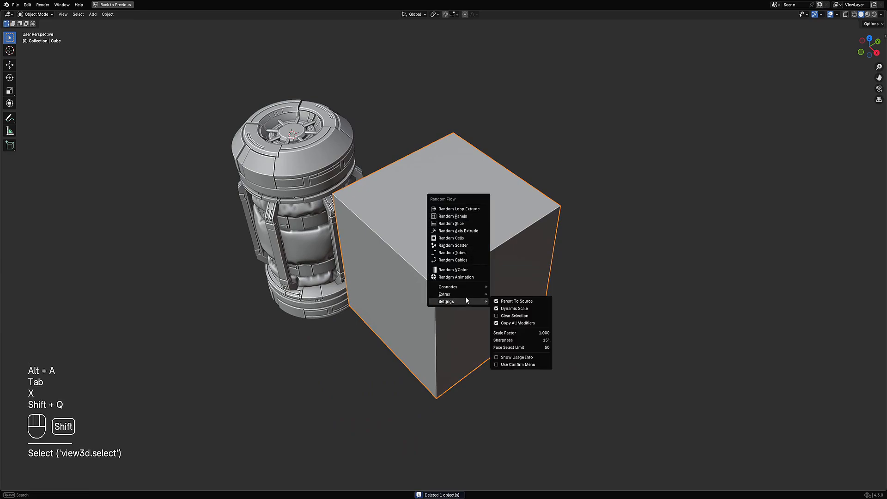
{"action": "mouse_move", "coordinate": [464, 290]}
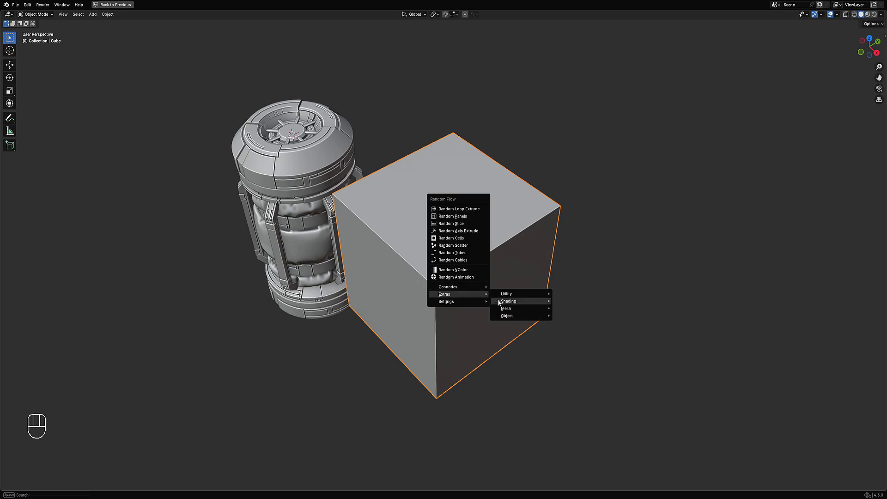
{"action": "scroll", "coordinate": [461, 256], "scroll_direction": "down", "scroll_amount": 3}
{"action": "key", "text": "Tab"}
{"action": "key", "text": "3"}
{"action": "left_click", "coordinate": [467, 273]}
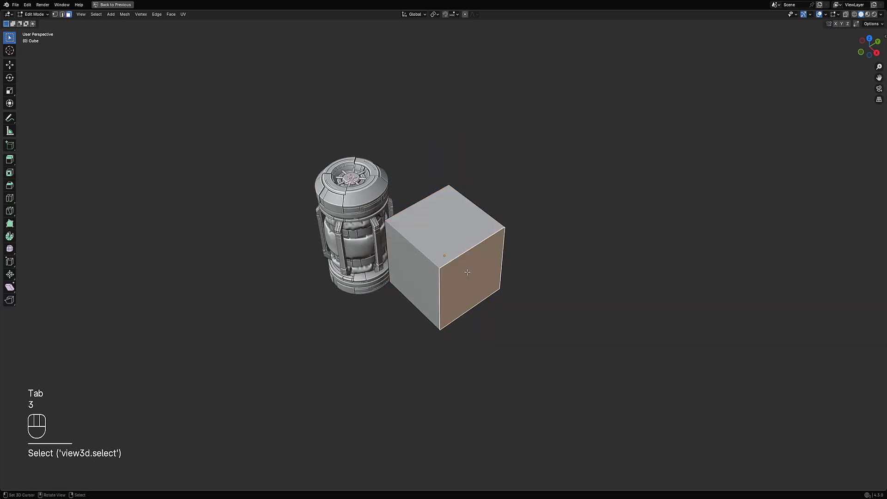
{"action": "key", "text": "alt+s"}
{"action": "left_click", "coordinate": [460, 245]}
Add a loop cut across the middle of the long box and extrude one half of its top face upward.
{"action": "key", "text": "ctrl+r"}
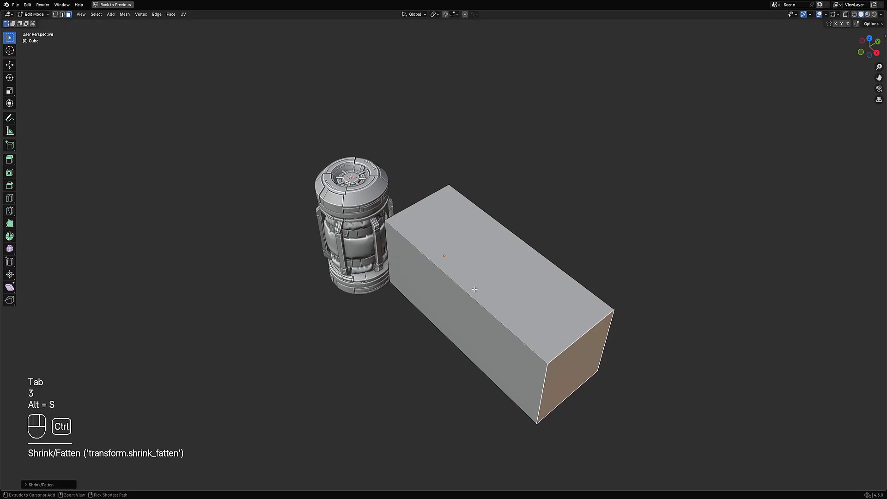
{"action": "left_click", "coordinate": [476, 296]}
{"action": "key", "text": "3"}
{"action": "left_click", "coordinate": [455, 236]}
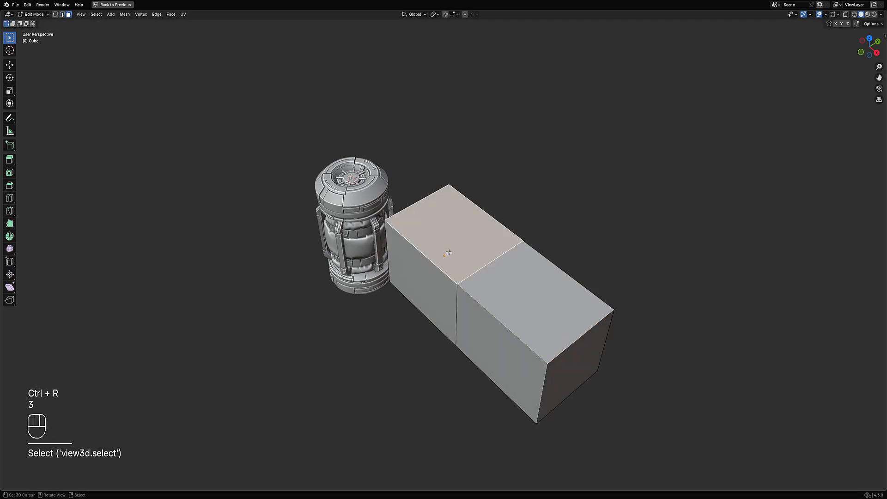
{"action": "key", "text": "e"}
{"action": "left_click", "coordinate": [435, 128]}
Add a loop cut near the top of the upright block and extrude the narrow side face above it outward as an overhang.
{"action": "scroll", "coordinate": [443, 152], "scroll_direction": "down", "scroll_amount": 3}
{"action": "mouse_move", "coordinate": [485, 248]}
{"action": "middle_mouse_down"}
{"action": "mouse_move", "coordinate": [506, 222]}
{"action": "mouse_move", "coordinate": [458, 239]}
{"action": "mouse_move", "coordinate": [504, 234]}
{"action": "mouse_move", "coordinate": [476, 236]}
{"action": "mouse_move", "coordinate": [490, 235]}
{"action": "middle_mouse_up"}
{"action": "scroll", "coordinate": [460, 233], "scroll_direction": "up", "scroll_amount": 1}
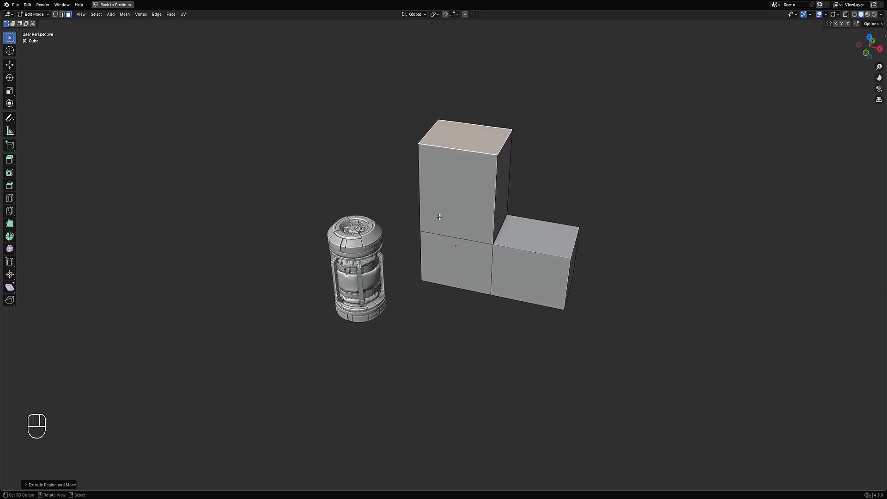
{"action": "middle_click_drag", "start_coordinate": [504, 257], "coordinate": [474, 236]}
{"action": "key", "text": "alt+a"}
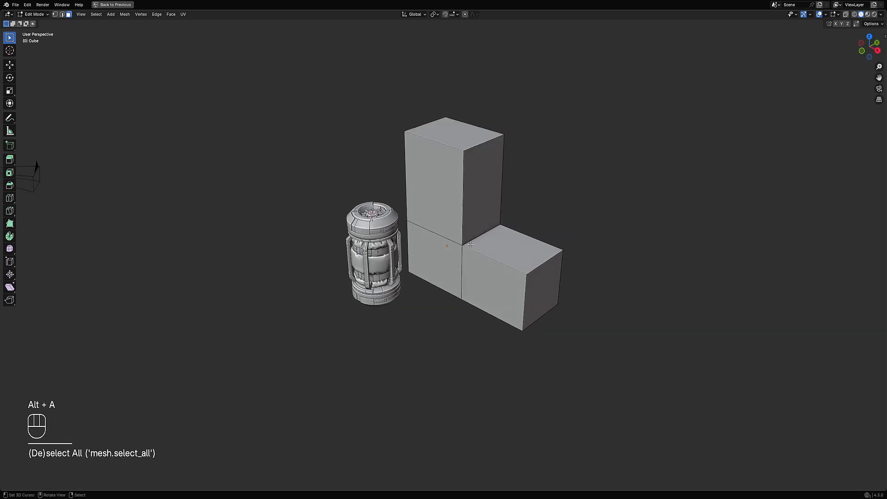
{"action": "key", "text": "ctrl+r"}
{"action": "left_click_drag", "start_coordinate": [469, 187], "coordinate": [467, 157]}
{"action": "key", "text": "3"}
{"action": "left_click", "coordinate": [435, 148]}
{"action": "key", "text": "e"}
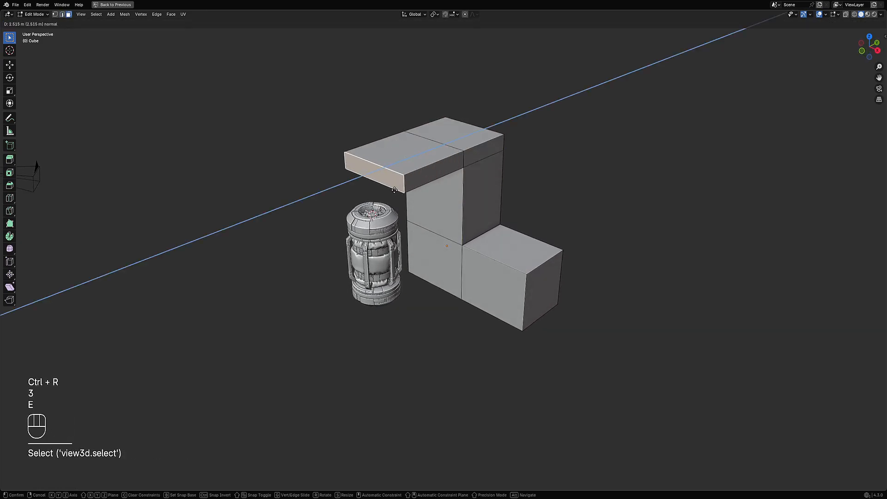
{"action": "left_click", "coordinate": [420, 177]}
Add a loop cut across the overhang near its outer end.
{"action": "key", "text": "ctrl+r"}
{"action": "left_click", "coordinate": [420, 178]}
{"action": "left_click", "coordinate": [410, 182]}
{"action": "right_click", "coordinate": [408, 183]}
{"action": "key", "text": "e"}
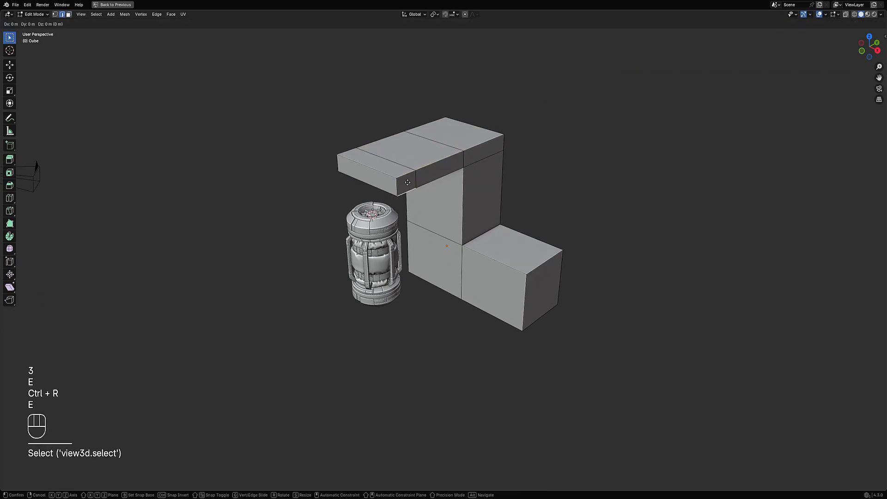
{"action": "right_click", "coordinate": [407, 182]}
{"action": "key", "text": "ctrl+z"}
{"action": "key", "text": "F2"}
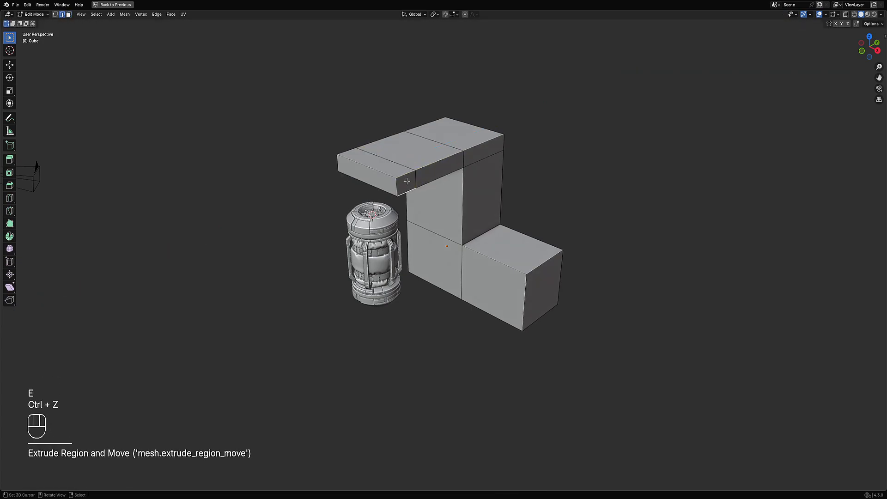
{"action": "key", "text": "e"}
{"action": "right_click", "coordinate": [409, 181]}
{"action": "key", "text": "ctrl+z"}
Extrude the small side face at the overhang's outer end sideways to form an arm.
{"action": "key", "text": "3"}
{"action": "left_click", "coordinate": [407, 182]}
{"action": "key", "text": "e"}
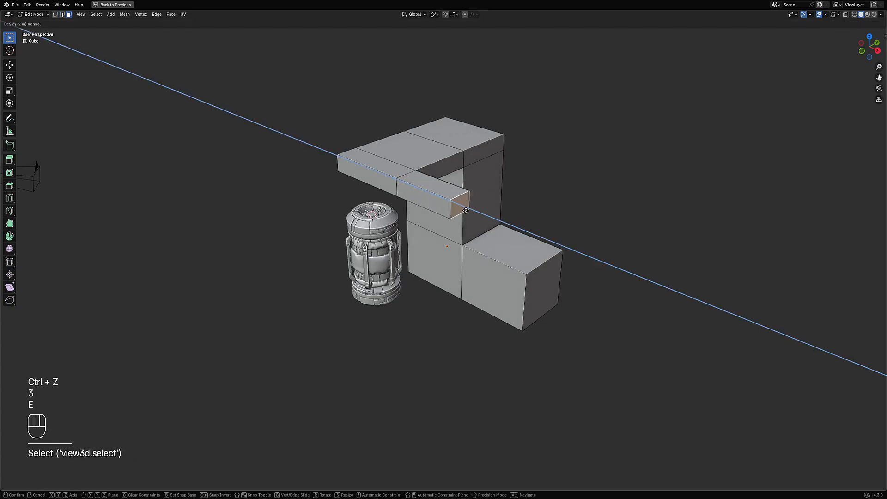
{"action": "left_click", "coordinate": [592, 238]}
{"action": "middle_click_drag", "start_coordinate": [591, 238], "coordinate": [471, 206]}
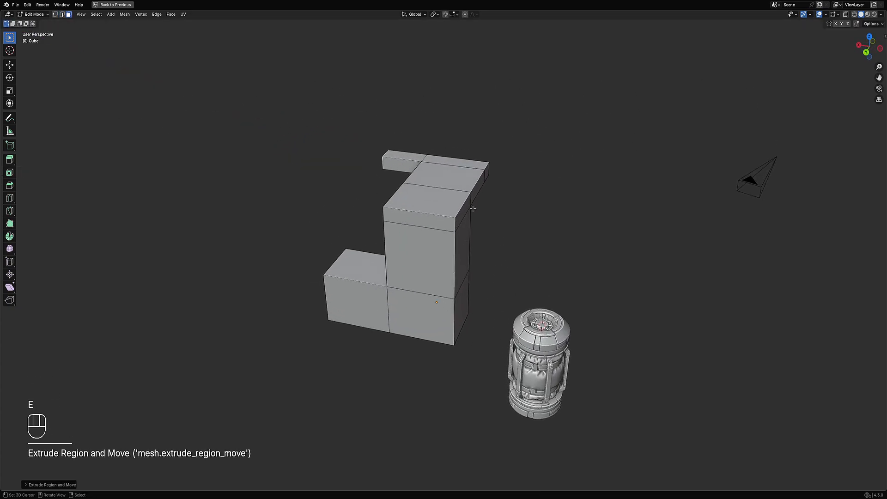
Unwrap all faces of the test shape with Smart UV Project using a 66° angle limit and Scaled margin method.
{"action": "key", "text": "a"}
{"action": "middle_click_drag", "start_coordinate": [406, 247], "coordinate": [494, 181]}
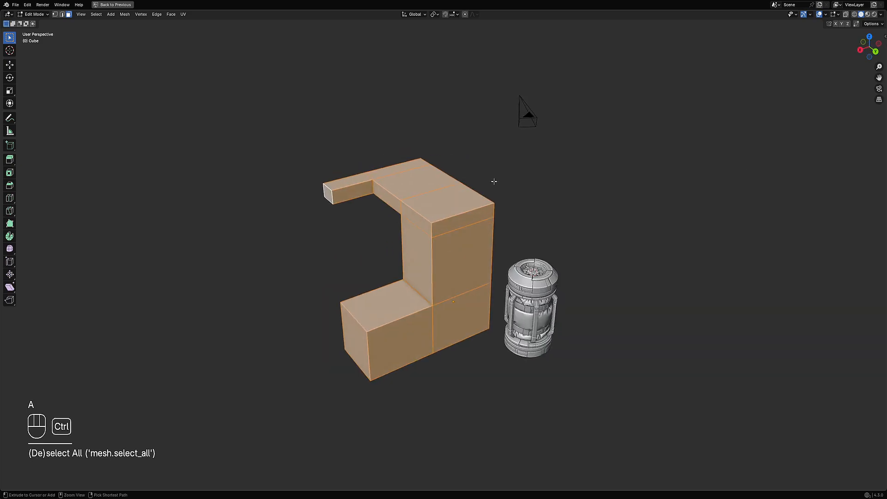
{"action": "key", "text": "ctrl+e"}
{"action": "key", "text": "u"}
{"action": "mouse_move", "coordinate": [415, 226]}
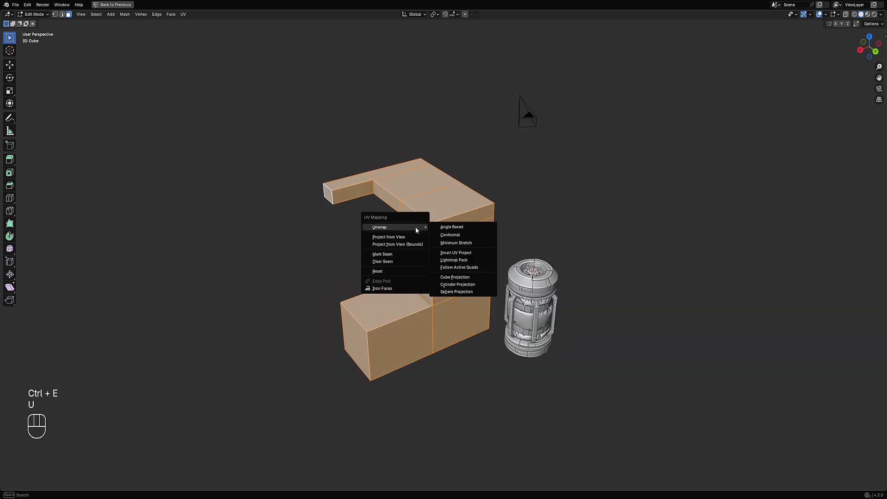
{"action": "left_click", "coordinate": [455, 253]}
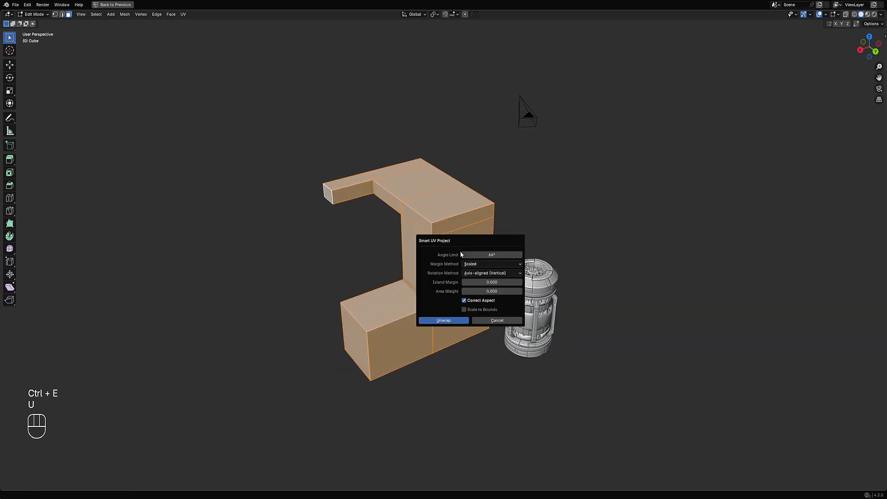
{"action": "left_click", "coordinate": [458, 322]}
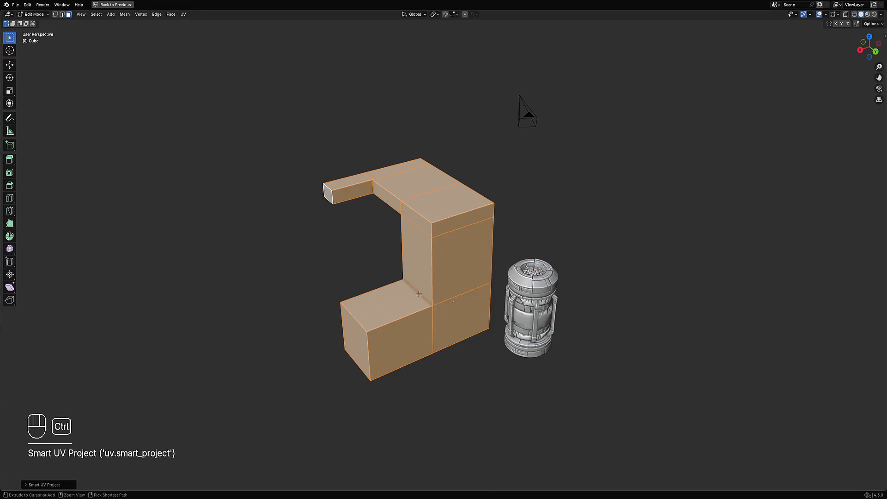
Show the test shape's unwrapped layout in the UV Editor and create seams from its UV islands.
{"action": "key", "text": "ctrl+space"}
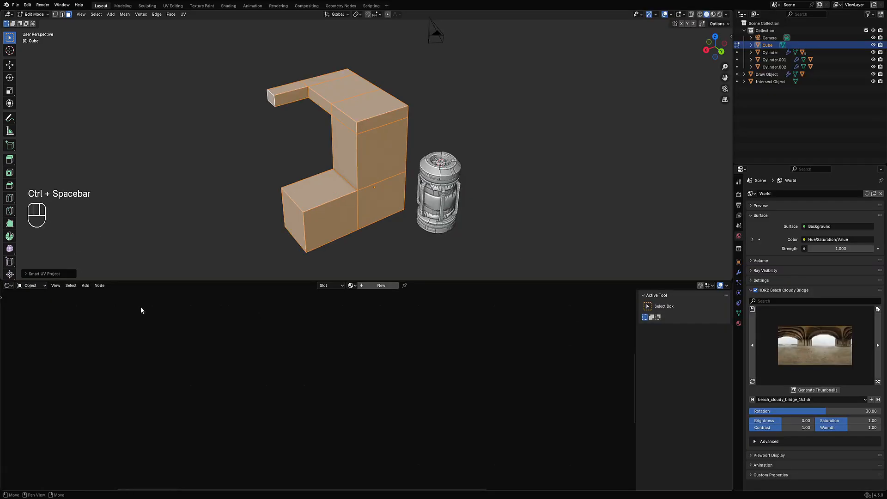
{"action": "left_click", "coordinate": [7, 285]}
{"action": "left_click", "coordinate": [27, 318]}
{"action": "key", "text": "a"}
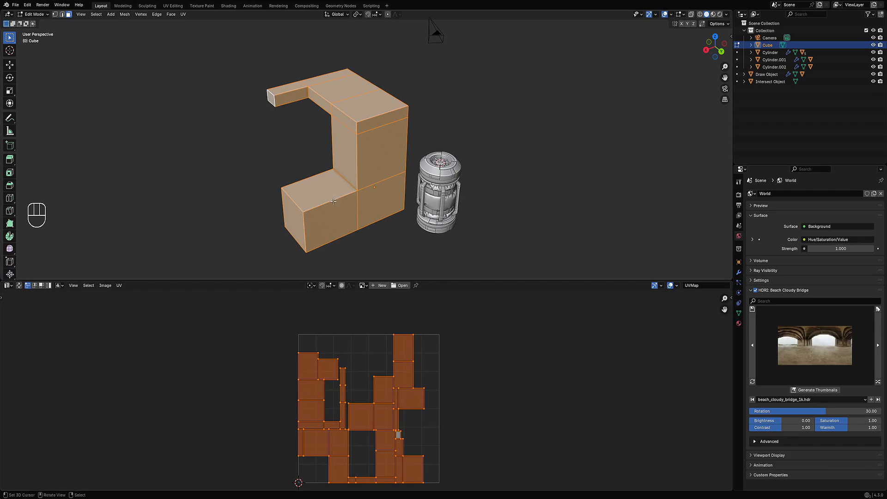
{"action": "left_click", "coordinate": [118, 286]}
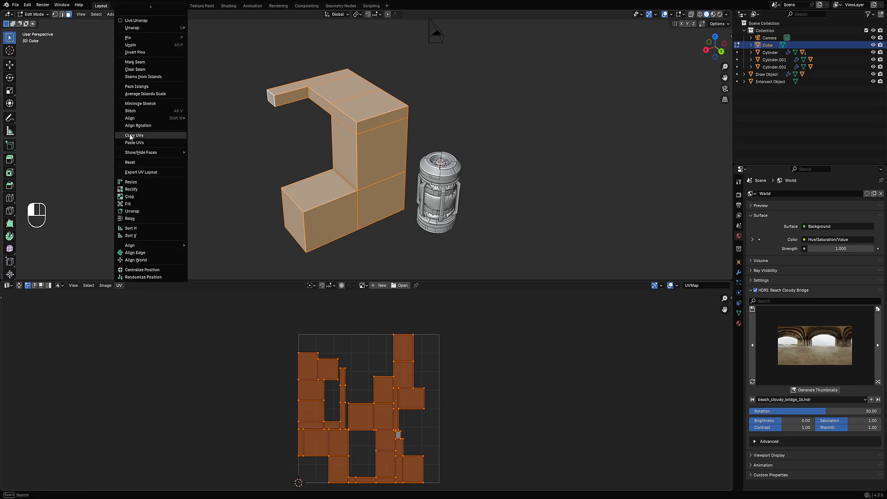
{"action": "left_click", "coordinate": [137, 77]}
{"action": "middle_click_drag", "start_coordinate": [448, 184], "coordinate": [403, 149]}
Apply Random Flow's Straight UV to all faces of the test shape with the limit set to UV and a 0.001 margin.
{"action": "key", "text": "a"}
{"action": "key", "text": "shift+q"}
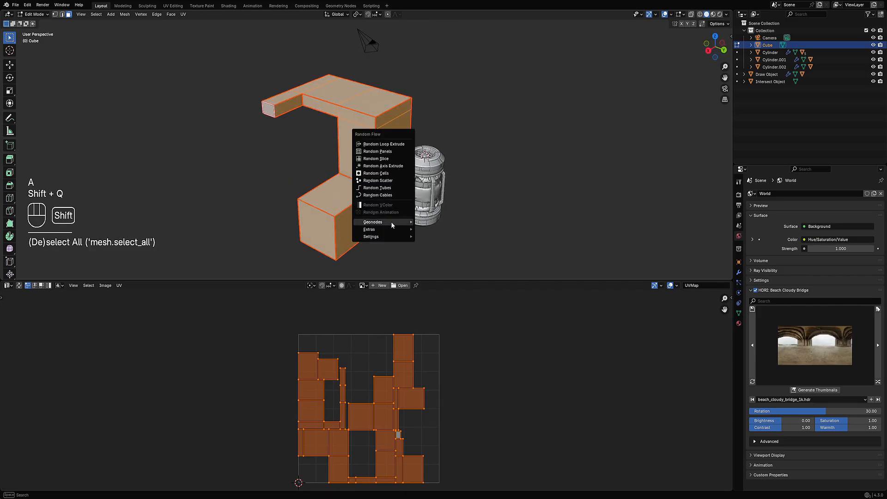
{"action": "mouse_move", "coordinate": [392, 229]}
{"action": "mouse_move", "coordinate": [448, 242]}
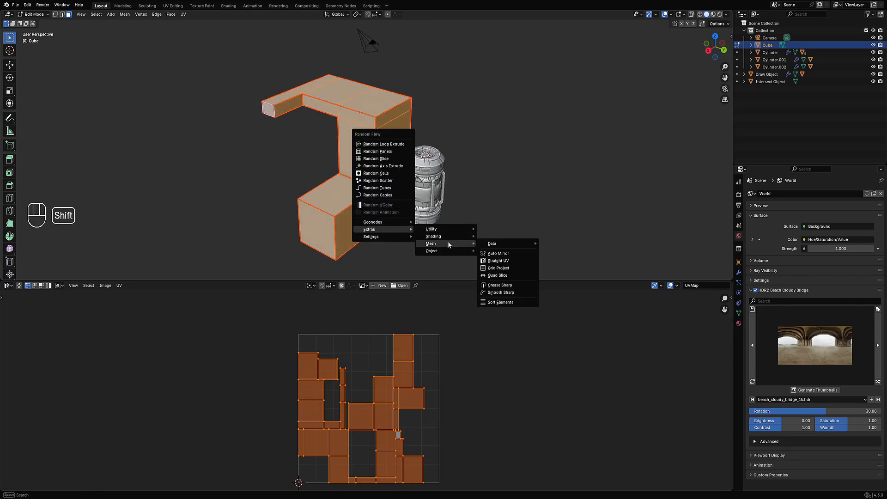
{"action": "left_click", "coordinate": [492, 261]}
{"action": "left_click_drag", "start_coordinate": [498, 255], "coordinate": [531, 94]}
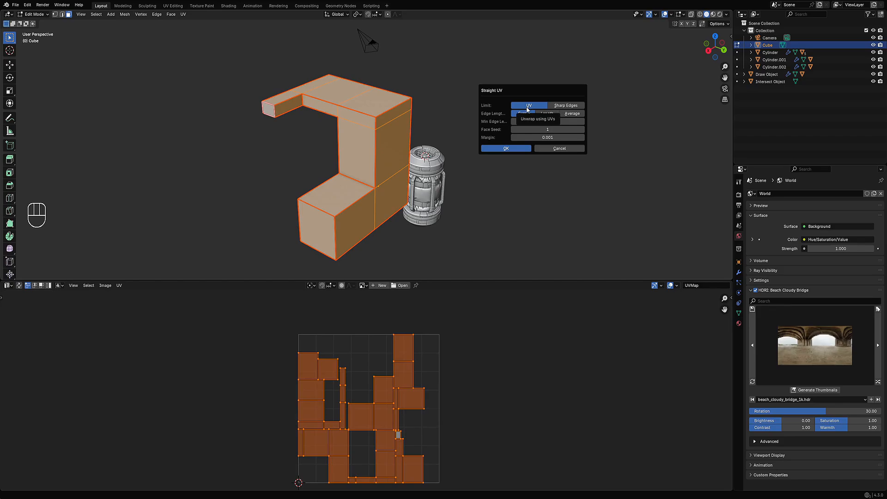
{"action": "left_click", "coordinate": [511, 149]}
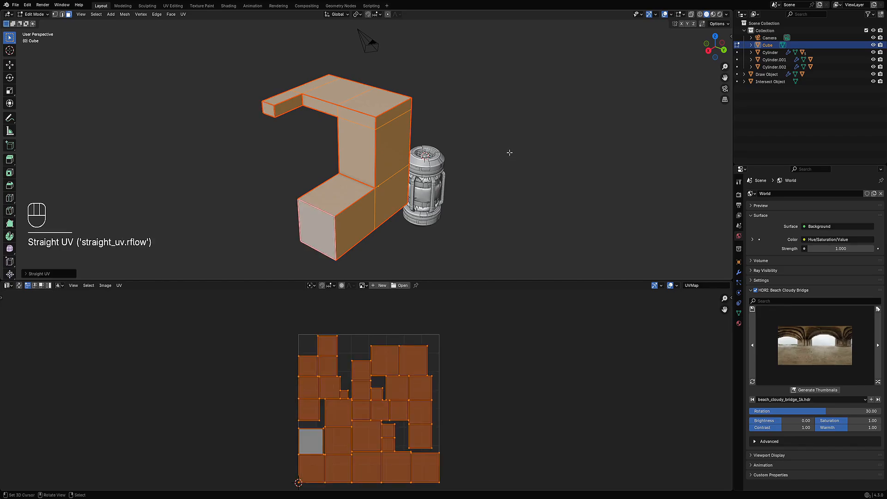
{"action": "key", "text": "alt+a"}
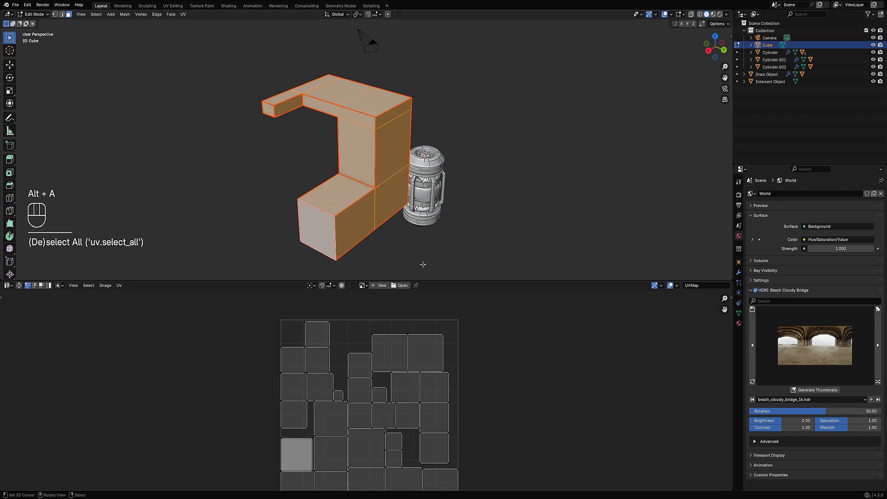
Leave Edit Mode and delete the test shape from the scene.
{"action": "key", "text": "Tab"}
{"action": "key", "text": "s"}
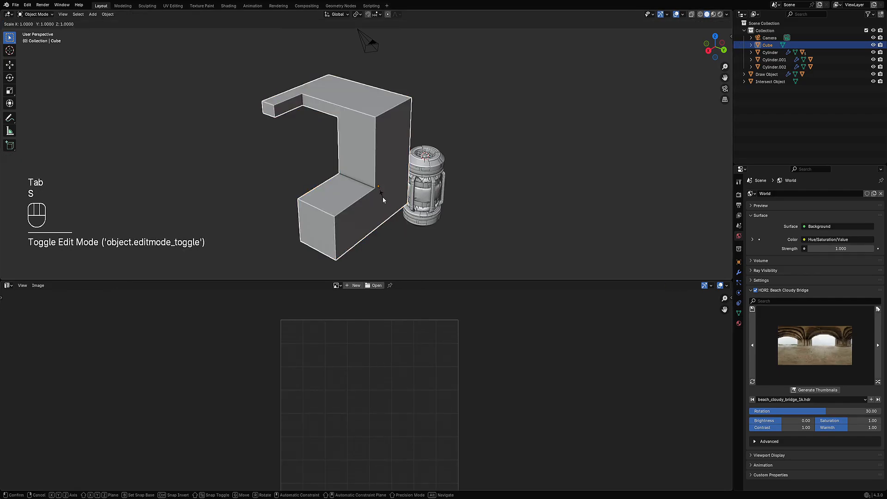
{"action": "left_click", "coordinate": [376, 188]}
{"action": "key", "text": "x"}
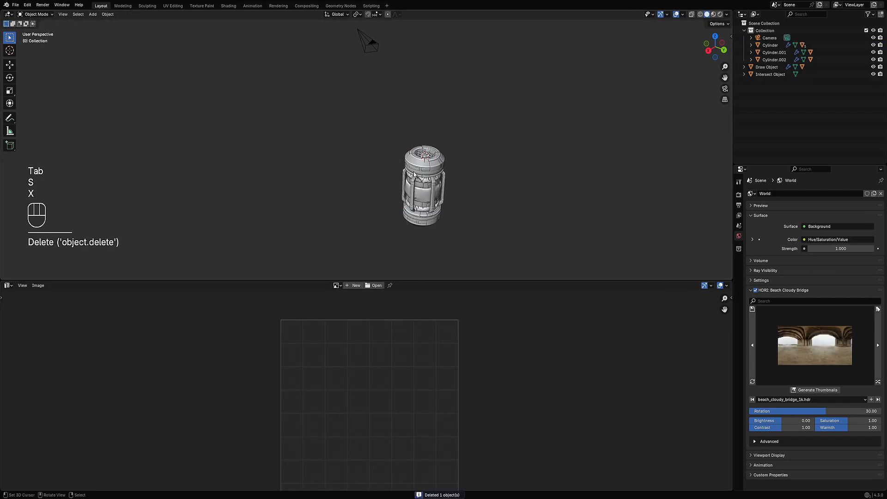
Select the cylinder's outer panel object, bring back the Shader Editor below, and shrink that editor to enlarge the 3D viewport.
{"action": "left_click", "coordinate": [423, 159]}
{"action": "scroll", "coordinate": [415, 174], "scroll_direction": "up", "scroll_amount": 5}
{"action": "middle_click_drag", "start_coordinate": [415, 174], "coordinate": [359, 147], "text": "shift"}
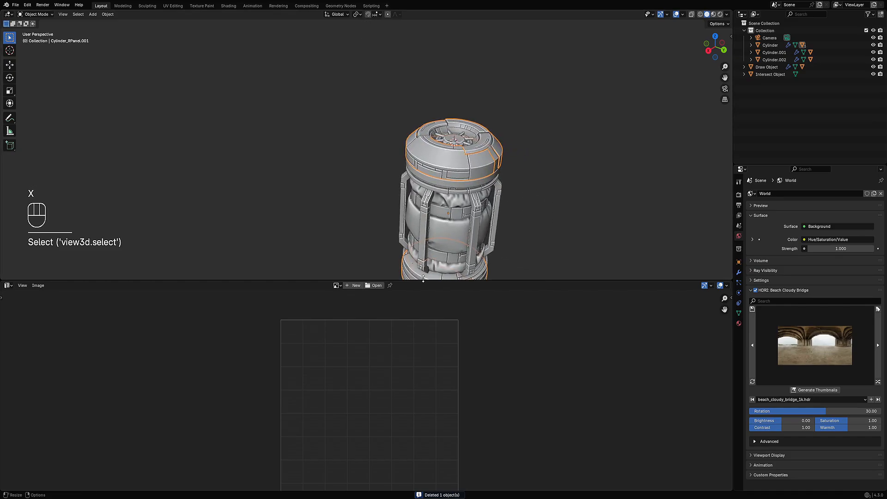
{"action": "left_click", "coordinate": [9, 286]}
{"action": "left_click", "coordinate": [37, 352]}
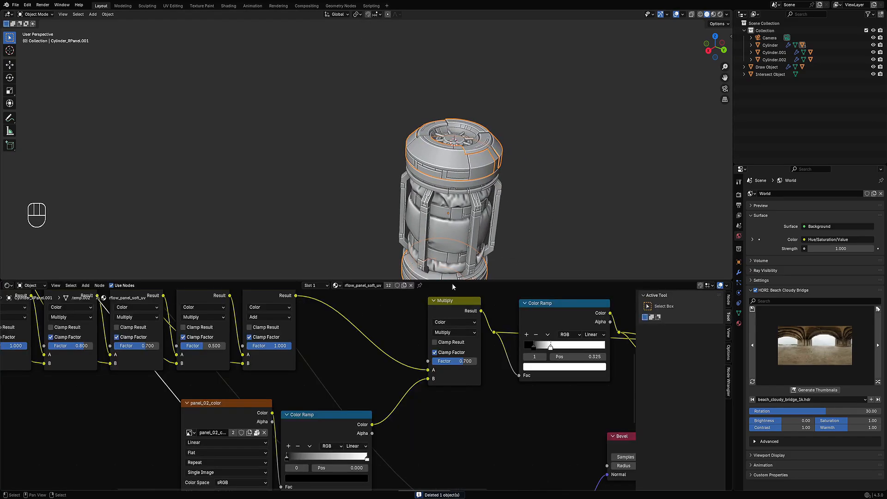
{"action": "left_click_drag", "start_coordinate": [448, 280], "coordinate": [447, 482]}
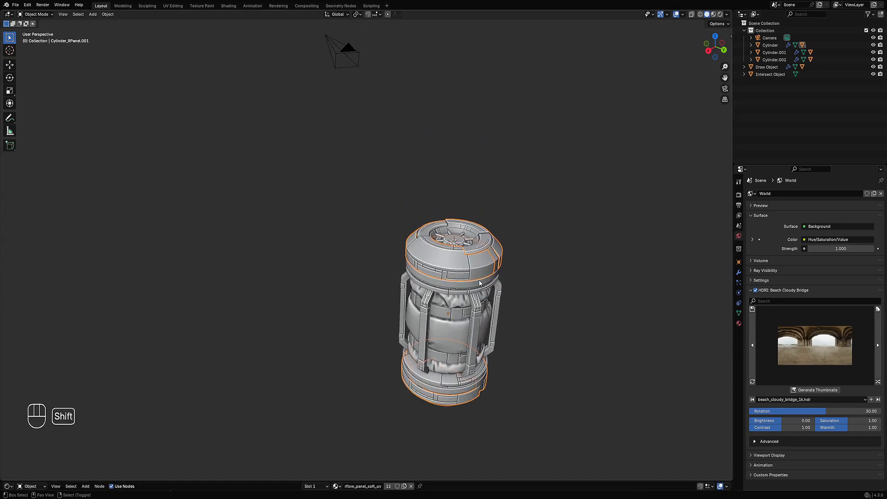
{"action": "scroll", "coordinate": [447, 262], "scroll_direction": "up", "scroll_amount": 3}
{"action": "middle_click_drag", "start_coordinate": [479, 279], "coordinate": [461, 264], "text": "shift"}
{"action": "middle_click_drag", "start_coordinate": [460, 265], "coordinate": [441, 174], "text": "shift"}
{"action": "scroll", "coordinate": [423, 250], "scroll_direction": "up", "scroll_amount": 3}
{"action": "key", "text": "shift+q"}
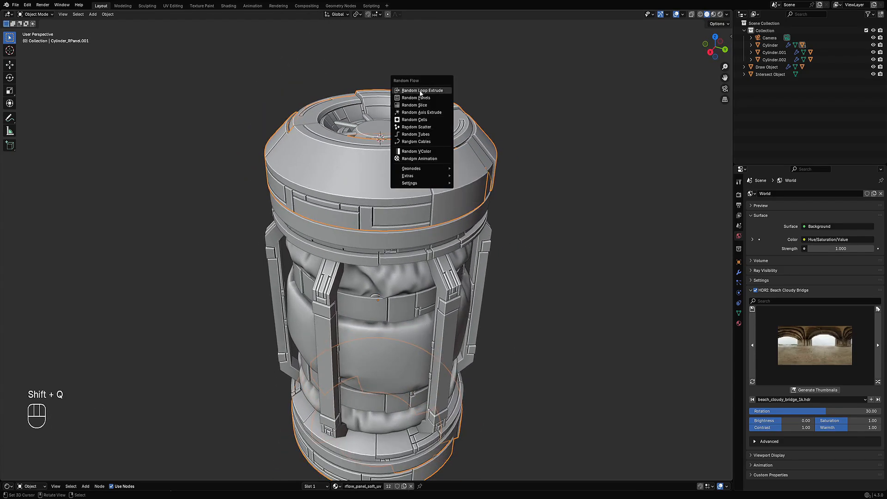
{"action": "mouse_move", "coordinate": [420, 169]}
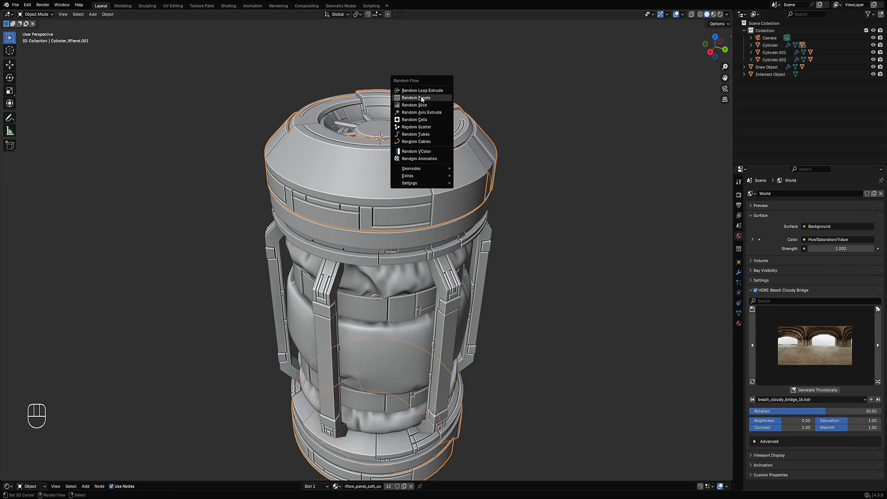
Switch the viewport to Rendered shading and select the panel object on the cylinder's cap.
{"action": "scroll", "coordinate": [453, 250], "scroll_direction": "down", "scroll_amount": 1}
{"action": "middle_click_drag", "start_coordinate": [454, 250], "coordinate": [462, 211], "text": "shift"}
{"action": "key", "text": "z"}
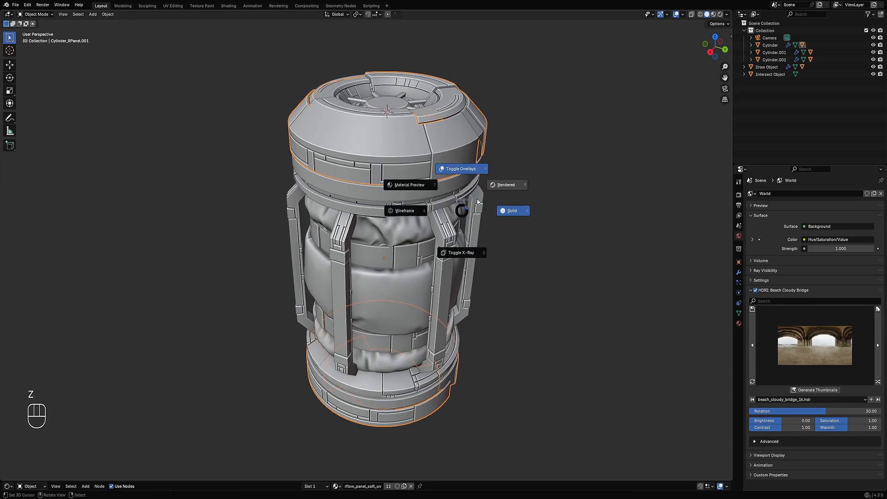
{"action": "left_click", "coordinate": [491, 187]}
{"action": "left_click", "coordinate": [405, 172]}
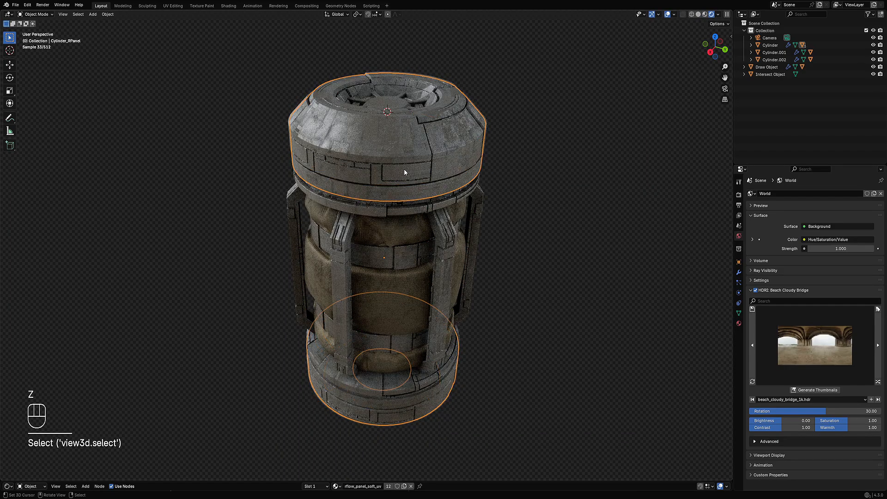
Enlarge the Shader Editor and set the Principled BSDF's emission strength to 20.
{"action": "left_click_drag", "start_coordinate": [522, 481], "coordinate": [519, 278]}
{"action": "scroll", "coordinate": [536, 383], "scroll_direction": "down", "scroll_amount": 5}
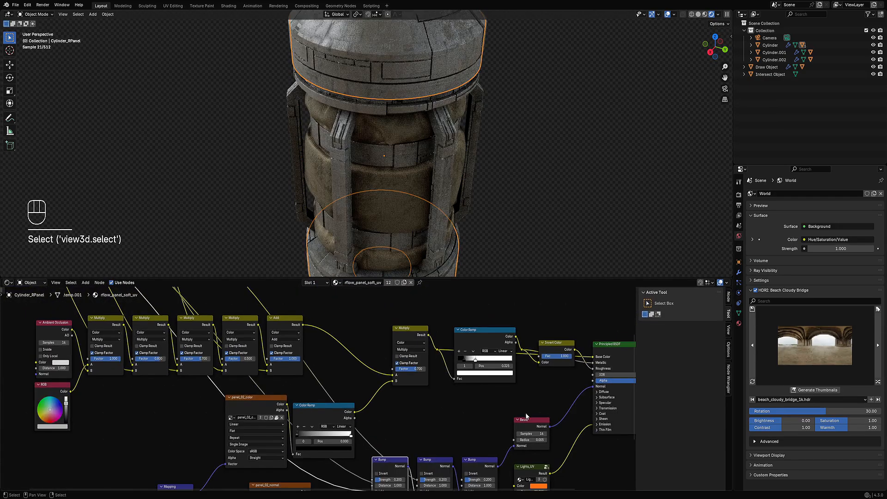
{"action": "middle_click_drag", "start_coordinate": [619, 455], "coordinate": [487, 421]}
{"action": "scroll", "coordinate": [487, 421], "scroll_direction": "up", "scroll_amount": 2}
{"action": "left_click", "coordinate": [388, 356]}
{"action": "left_click", "coordinate": [407, 373]}
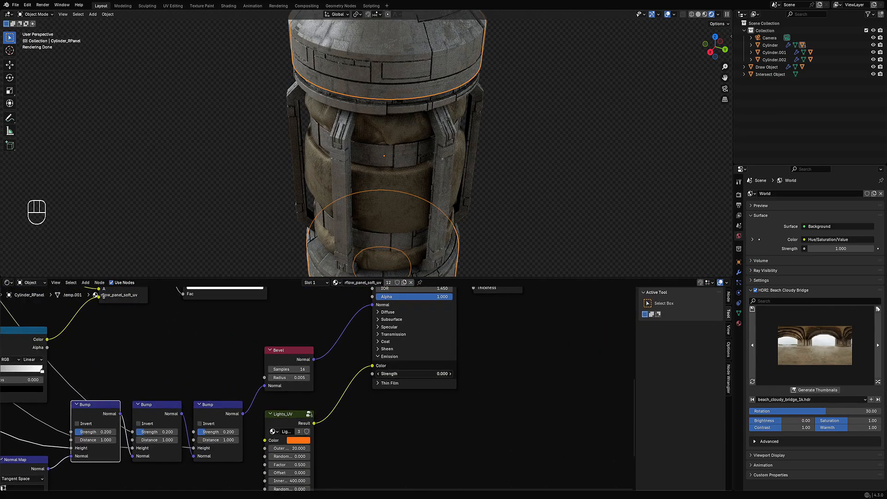
{"action": "type", "text": "20"}
{"action": "key", "text": "Return"}
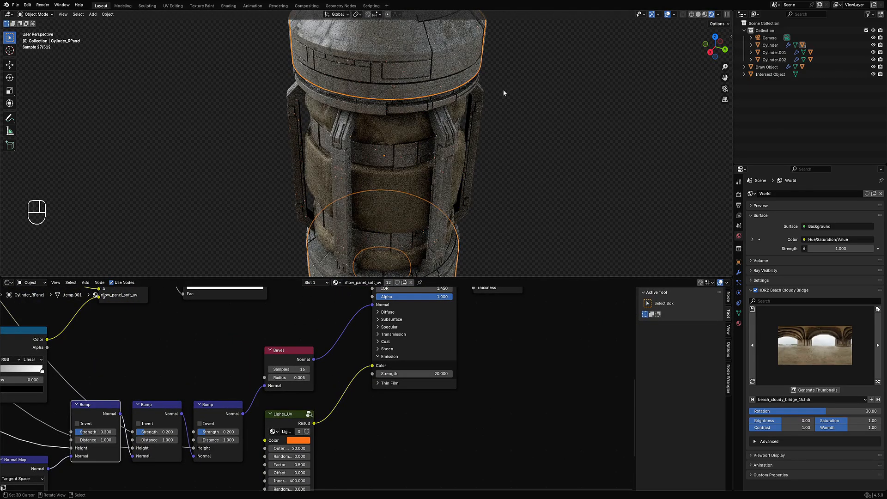
In the Lights_UV node, set the inner scale to 100 and the inner Factor below it to 0.04.
{"action": "middle_click_drag", "start_coordinate": [503, 89], "coordinate": [463, 243]}
{"action": "key", "text": "shift+alt+z"}
{"action": "middle_click_drag", "start_coordinate": [375, 435], "coordinate": [485, 340]}
{"action": "scroll", "coordinate": [485, 340], "scroll_direction": "up", "scroll_amount": 4}
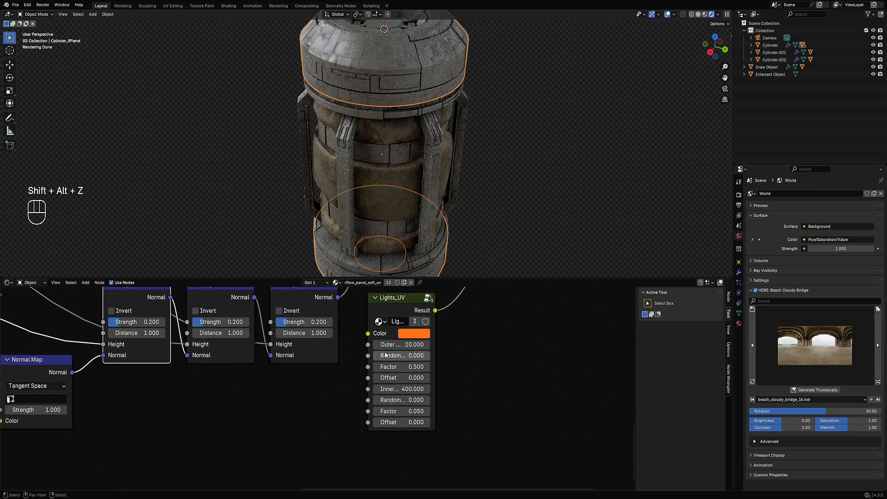
{"action": "left_click", "coordinate": [407, 389]}
{"action": "type", "text": "100"}
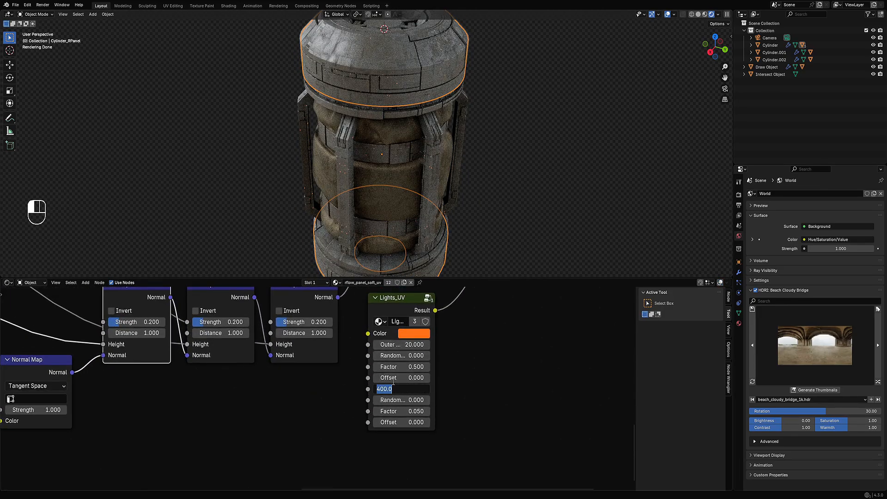
{"action": "key", "text": "Return"}
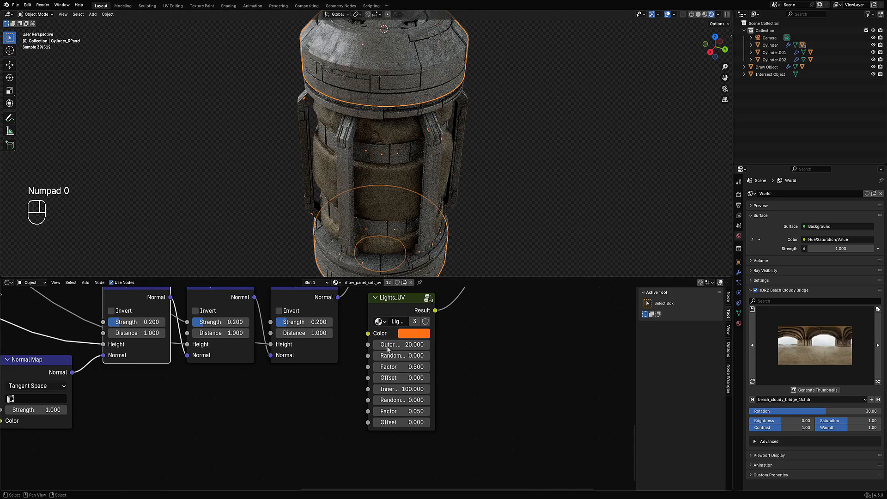
{"action": "left_click", "coordinate": [402, 409]}
{"action": "type", "text": "0.04"}
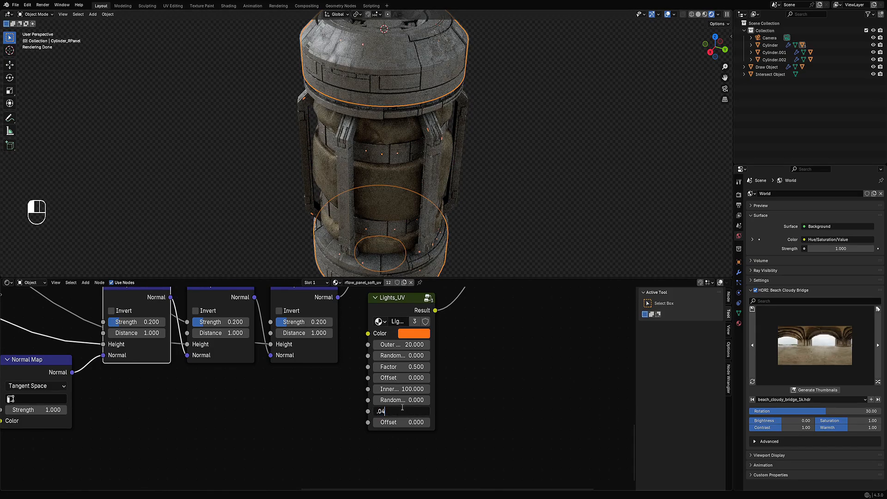
{"action": "key", "text": "Return"}
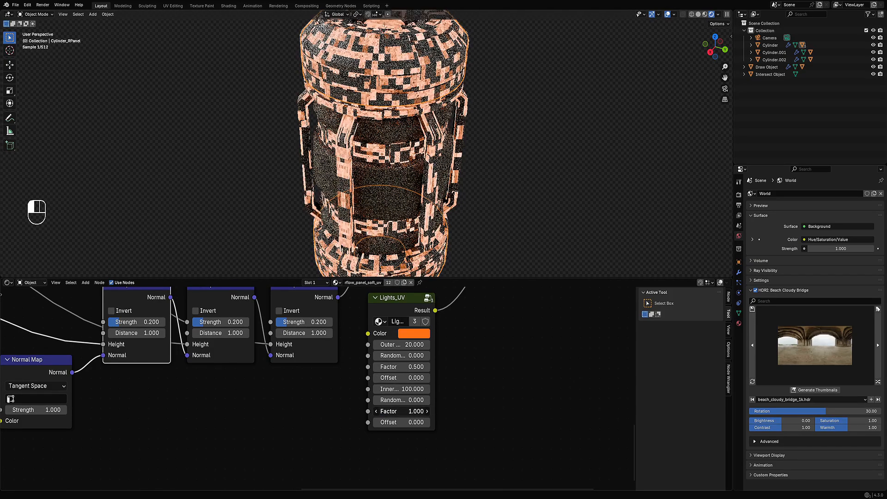
Change the Lights_UV colour to a pale orange and hide the viewport overlays.
{"action": "middle_click_drag", "start_coordinate": [401, 241], "coordinate": [412, 214]}
{"action": "scroll", "coordinate": [412, 214], "scroll_direction": "down", "scroll_amount": 2}
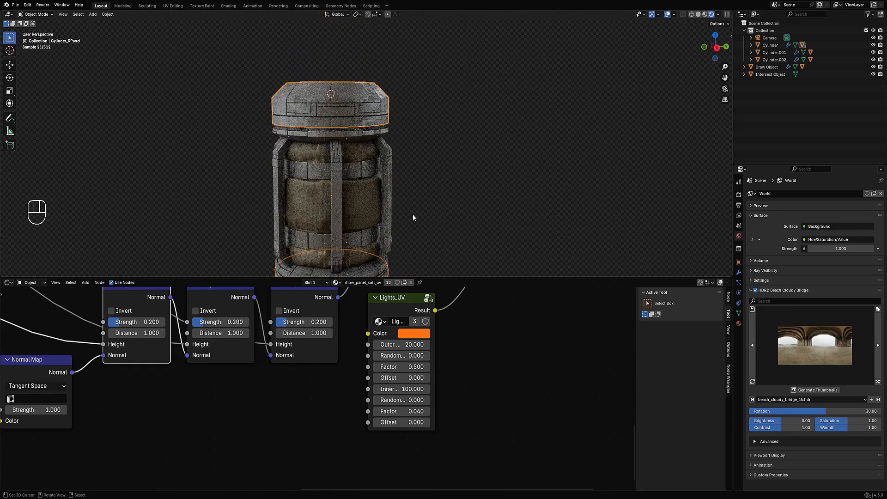
{"action": "left_click", "coordinate": [416, 333]}
{"action": "left_click", "coordinate": [434, 225]}
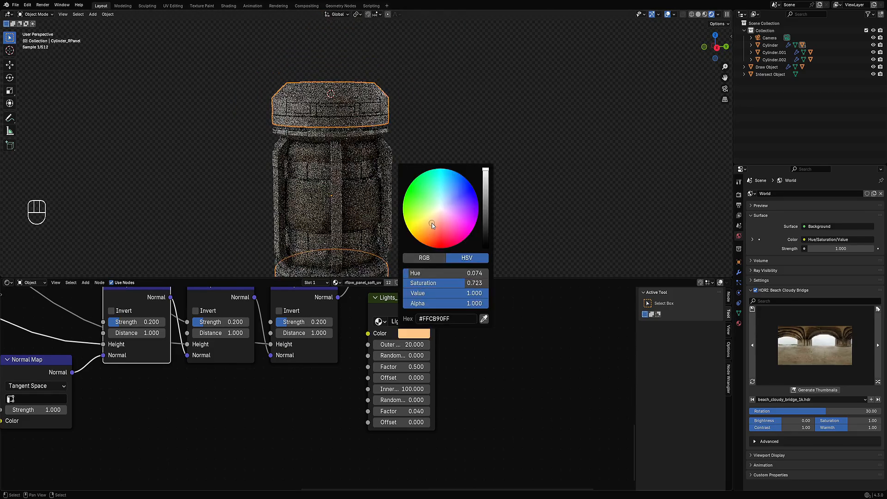
{"action": "middle_click_drag", "start_coordinate": [288, 133], "coordinate": [390, 122]}
{"action": "key", "text": "alt+shift+z"}
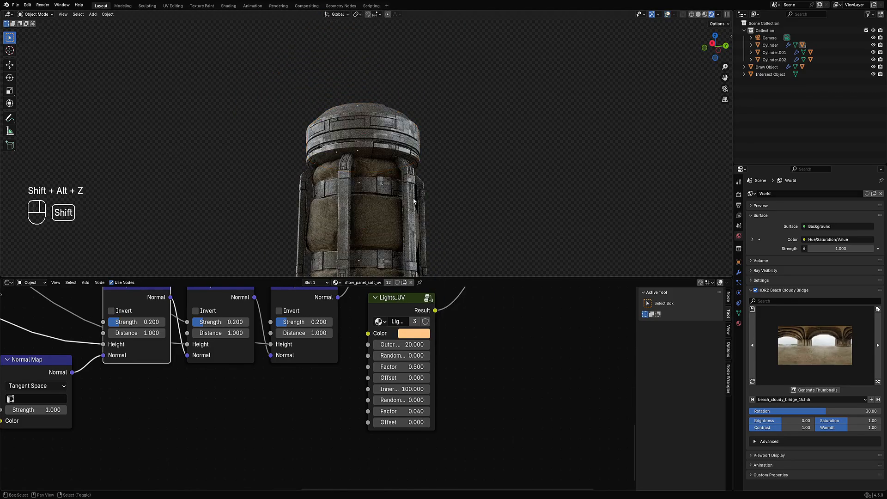
Set the Lights_UV node's inner Offset to 0.2 and check the lights in an enlarged 3D viewport.
{"action": "middle_click_drag", "start_coordinate": [414, 200], "coordinate": [411, 139], "text": "shift"}
{"action": "scroll", "coordinate": [412, 175], "scroll_direction": "up", "scroll_amount": 3}
{"action": "scroll", "coordinate": [413, 422], "scroll_direction": "up", "scroll_amount": 2, "text": "ctrl"}
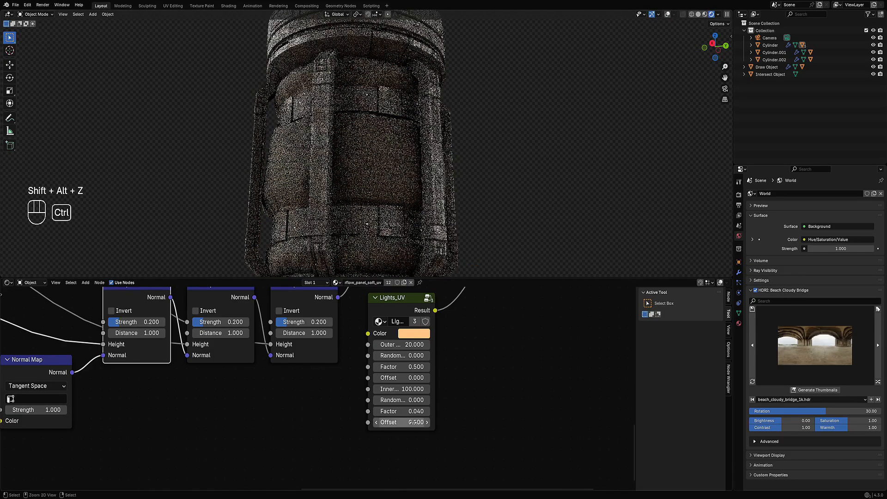
{"action": "scroll", "coordinate": [412, 422], "scroll_direction": "up", "scroll_amount": 1, "text": "ctrl"}
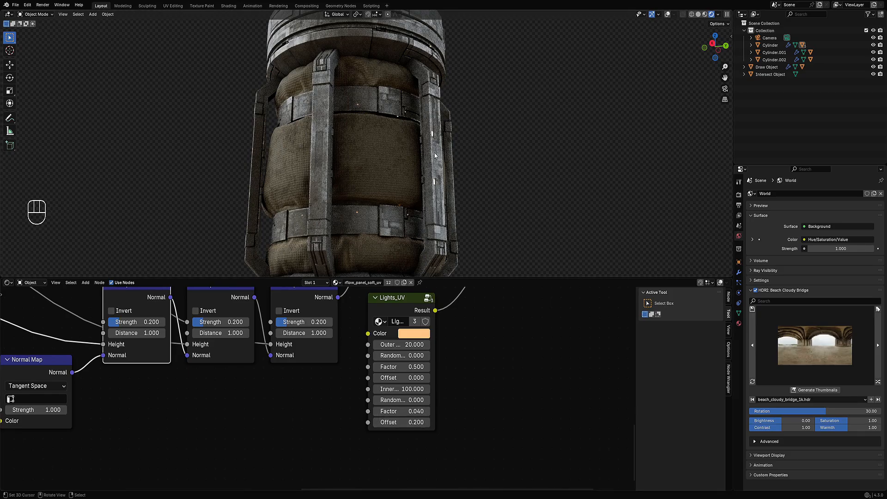
{"action": "scroll", "coordinate": [392, 83], "scroll_direction": "down", "scroll_amount": 4}
{"action": "middle_click_drag", "start_coordinate": [390, 74], "coordinate": [509, 195]}
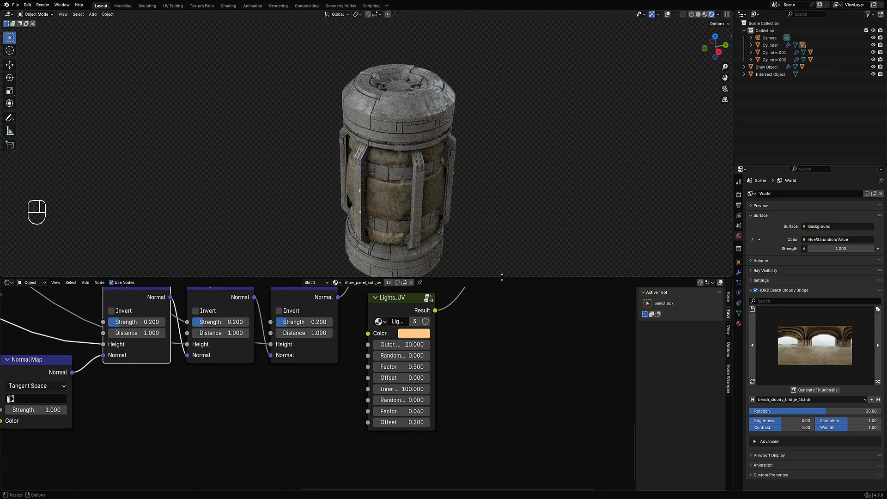
{"action": "left_click_drag", "start_coordinate": [501, 278], "coordinate": [490, 483]}
{"action": "scroll", "coordinate": [438, 323], "scroll_direction": "up", "scroll_amount": 3}
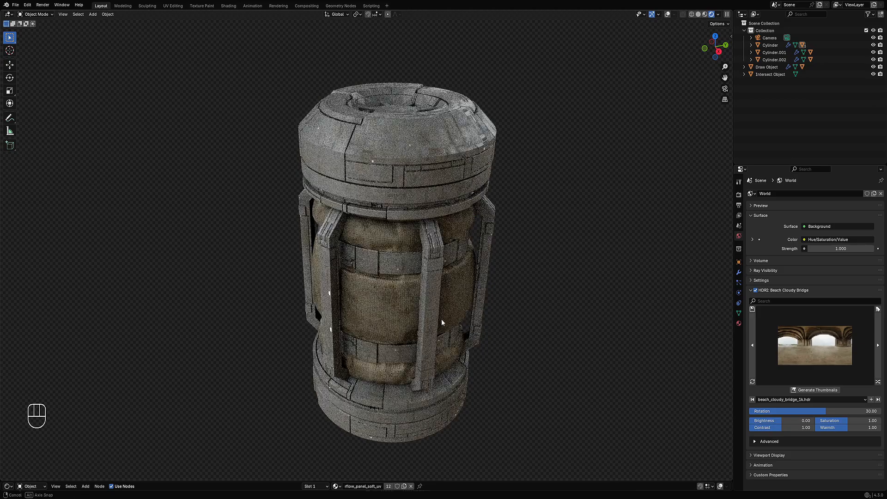
{"action": "key", "text": "ctrl+space"}
{"action": "key", "text": "ctrl+space"}
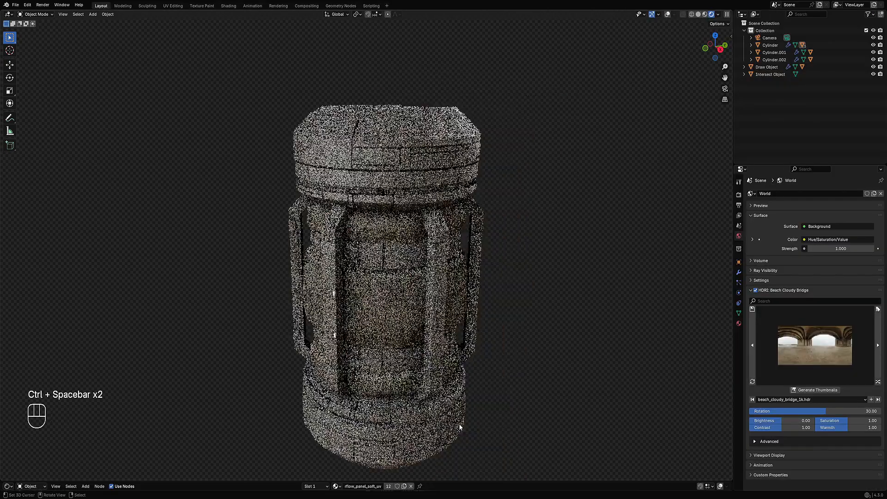
Bring the Shader Editor back below the viewport and set the Lights_UV node's inner Offset to 0.6.
{"action": "left_click_drag", "start_coordinate": [459, 481], "coordinate": [460, 264]}
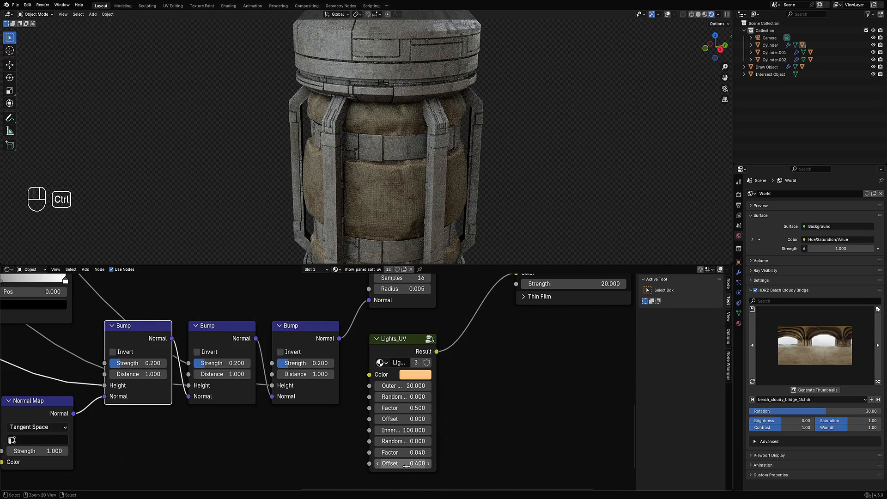
{"action": "scroll", "coordinate": [406, 465], "scroll_direction": "up", "scroll_amount": 3, "text": "ctrl"}
{"action": "scroll", "coordinate": [406, 465], "scroll_direction": "down", "scroll_amount": 1, "text": "ctrl"}
{"action": "scroll", "coordinate": [406, 466], "scroll_direction": "up", "scroll_amount": 1, "text": "ctrl"}
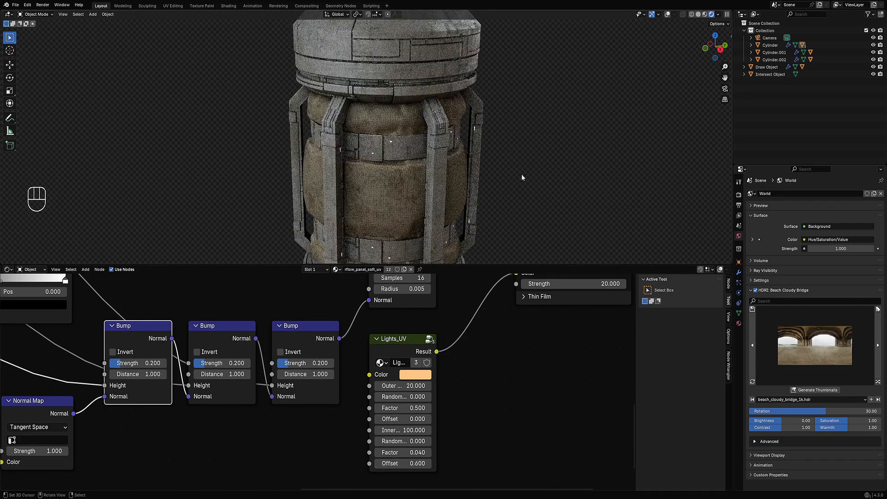
Inspect the light placement around the cylinder in a maximized viewport, then return to the split layout.
{"action": "middle_click_drag", "start_coordinate": [521, 178], "coordinate": [454, 140]}
{"action": "key", "text": "shift+alt+z"}
{"action": "key", "text": "shift+alt+z"}
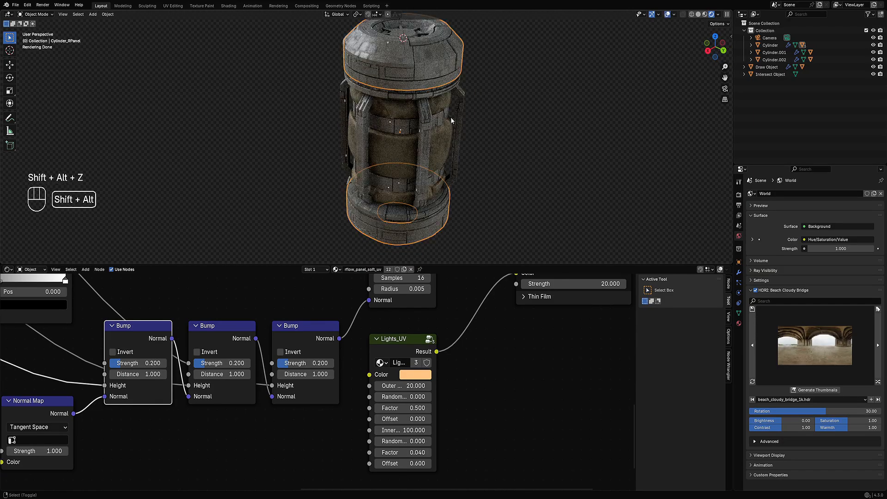
{"action": "key", "text": "ctrl+space"}
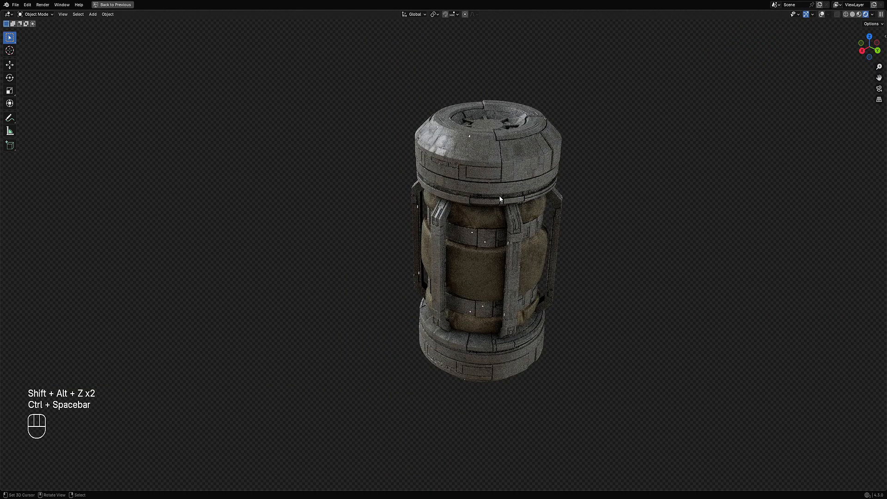
{"action": "middle_click_drag", "start_coordinate": [506, 231], "coordinate": [568, 251]}
{"action": "key", "text": "ctrl+space"}
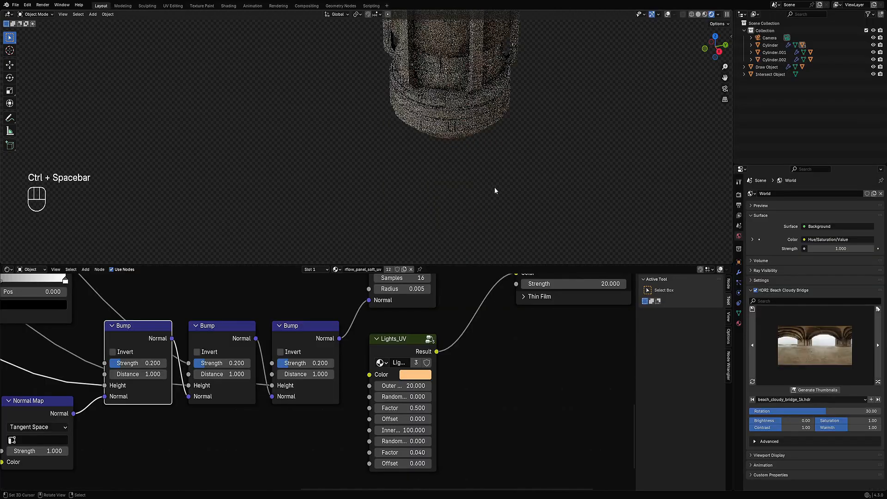
{"action": "mouse_move", "coordinate": [495, 190]}
{"action": "middle_mouse_down", "text": "shift"}
{"action": "mouse_move", "coordinate": [484, 164]}
{"action": "mouse_move", "coordinate": [487, 177]}
{"action": "middle_mouse_up", "text": "shift"}
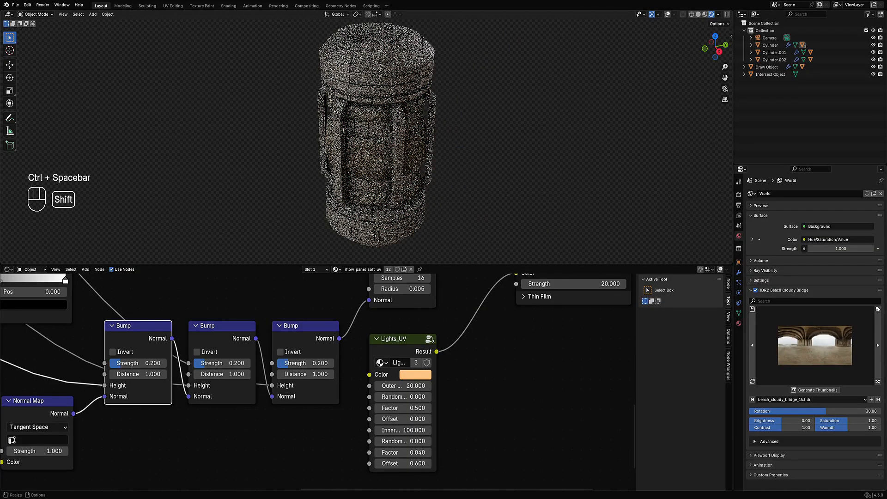
Shuffle the world's HDRI through random environments, ending on tiber_island_1k.hdr.
{"action": "left_click", "coordinate": [878, 382]}
{"action": "left_click", "coordinate": [879, 382]}
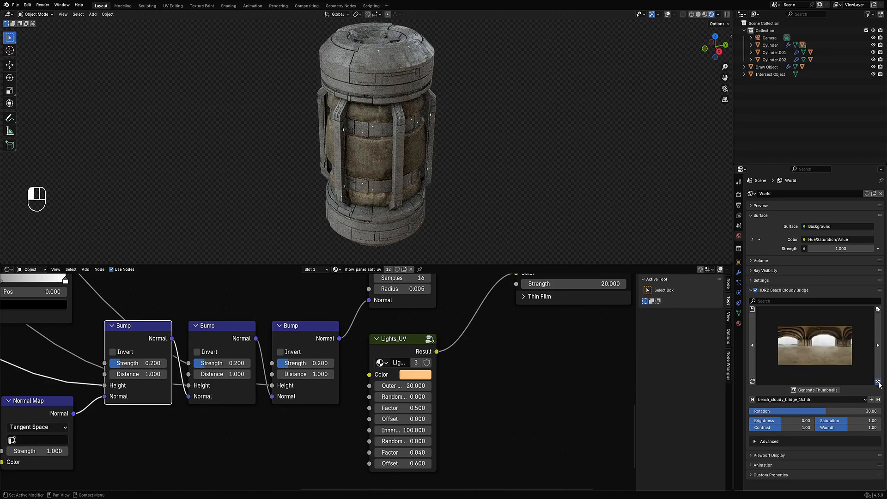
{"action": "left_click", "coordinate": [879, 382]}
{"action": "left_click", "coordinate": [878, 382]}
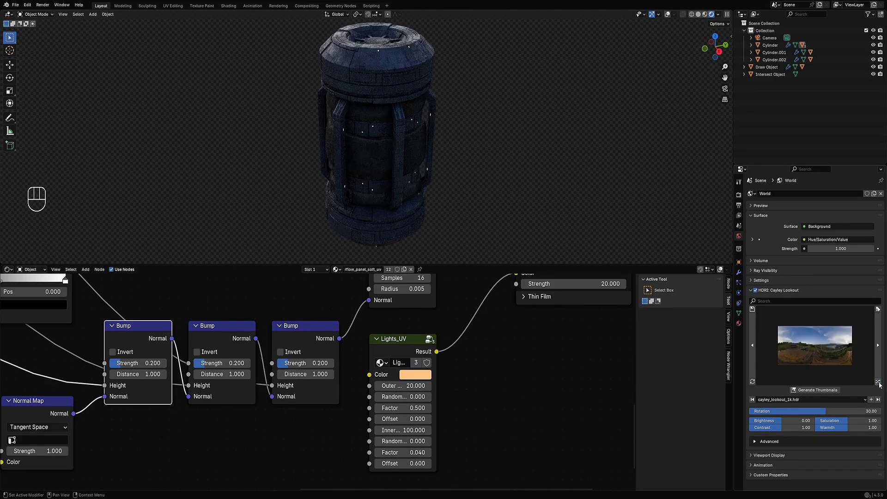
{"action": "left_click", "coordinate": [879, 382]}
{"action": "left_click", "coordinate": [878, 383]}
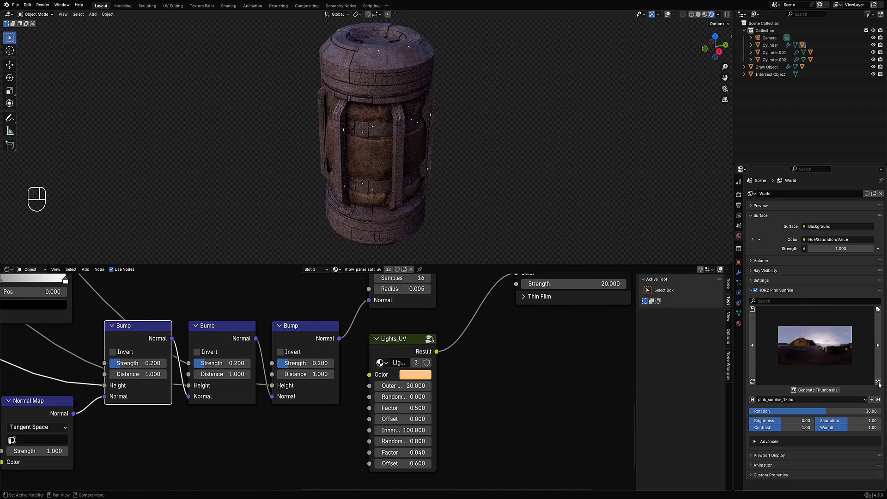
{"action": "left_click", "coordinate": [878, 383]}
{"action": "left_click", "coordinate": [878, 383]}
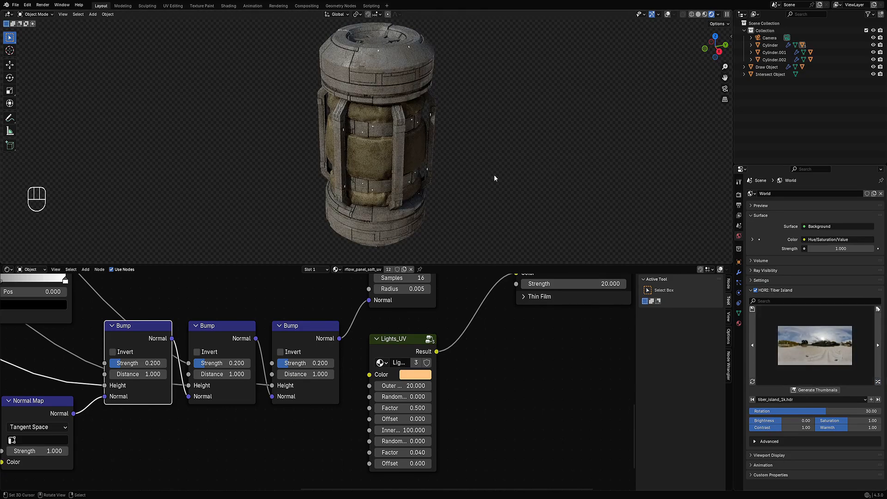
Maximize the 3D viewport and examine the rendered cylinder's panels, padding and lights from several angles.
{"action": "middle_click_drag", "start_coordinate": [493, 180], "coordinate": [457, 150]}
{"action": "key", "text": "ctrl+space"}
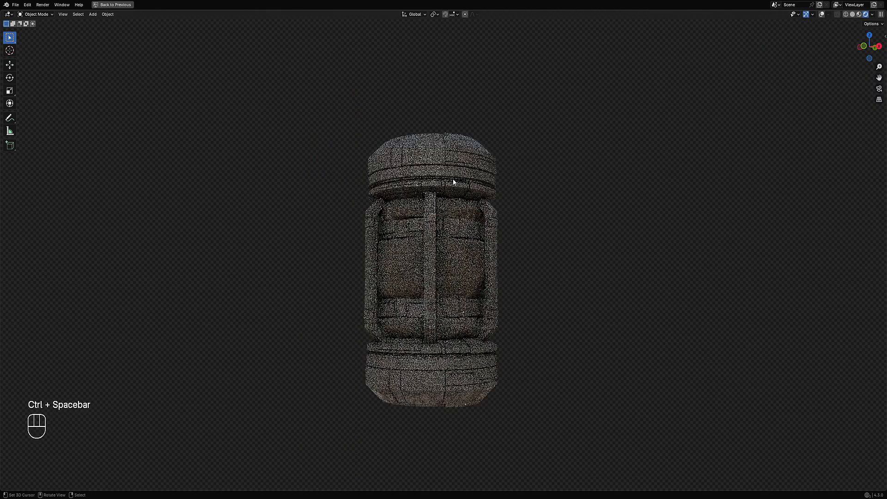
{"action": "middle_click_drag", "start_coordinate": [453, 180], "coordinate": [515, 211]}
{"action": "middle_click_drag", "start_coordinate": [527, 203], "coordinate": [461, 185], "text": "shift"}
{"action": "middle_click_drag", "start_coordinate": [549, 202], "coordinate": [543, 227]}
{"action": "middle_click_drag", "start_coordinate": [502, 212], "coordinate": [533, 263], "text": "shift"}
{"action": "scroll", "coordinate": [521, 237], "scroll_direction": "up", "scroll_amount": 2}
{"action": "scroll", "coordinate": [515, 230], "scroll_direction": "down", "scroll_amount": 1}
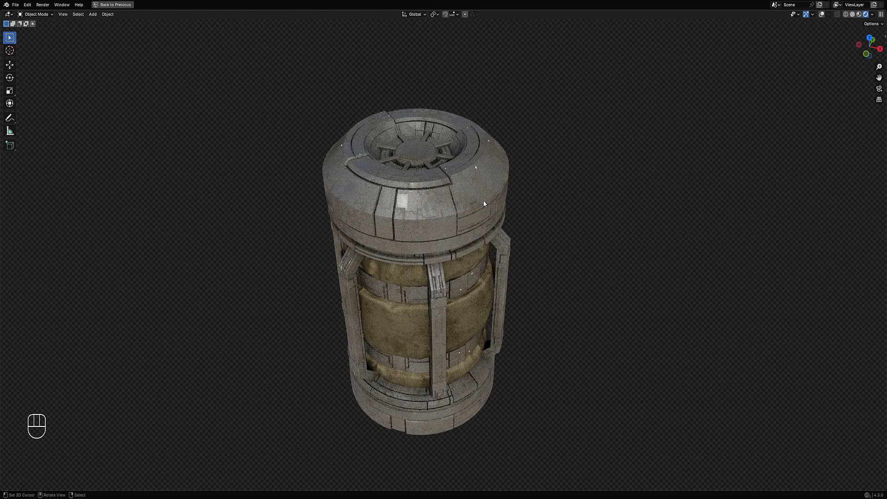
{"action": "mouse_move", "coordinate": [513, 267]}
{"action": "middle_mouse_down"}
{"action": "mouse_move", "coordinate": [488, 111]}
{"action": "mouse_move", "coordinate": [503, 267]}
{"action": "mouse_move", "coordinate": [494, 268]}
{"action": "mouse_move", "coordinate": [496, 301]}
{"action": "mouse_move", "coordinate": [506, 252]}
{"action": "mouse_move", "coordinate": [509, 284]}
{"action": "middle_mouse_up"}
{"action": "middle_click_drag", "start_coordinate": [546, 258], "coordinate": [544, 268], "text": "shift"}
{"action": "middle_click_drag", "start_coordinate": [479, 309], "coordinate": [501, 245]}
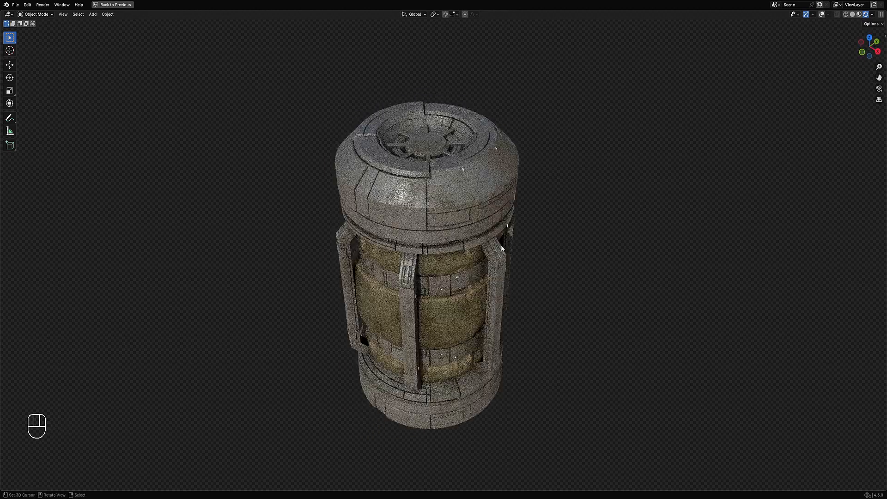